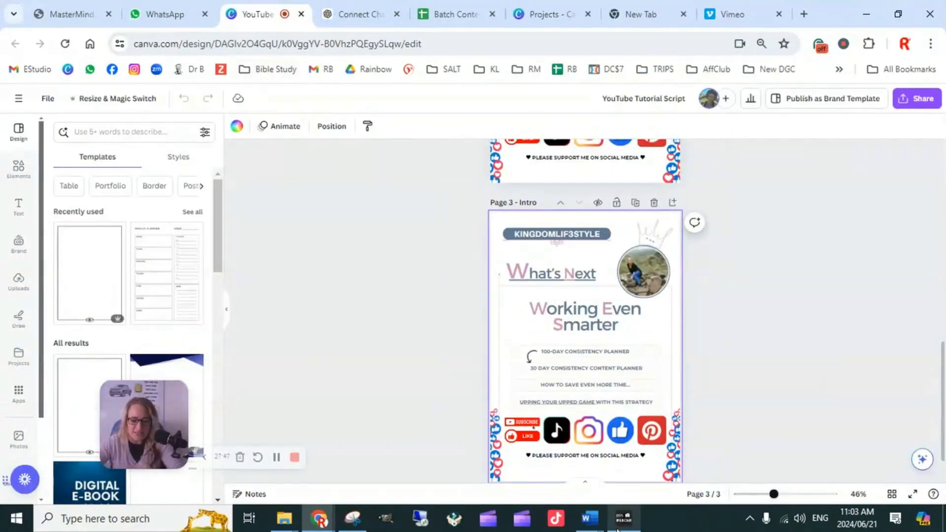
# Step: Switch to the Word document "AI Scipt for Bulk Table YouTube" and maximize its window
pyautogui.moveTo(596, 522)
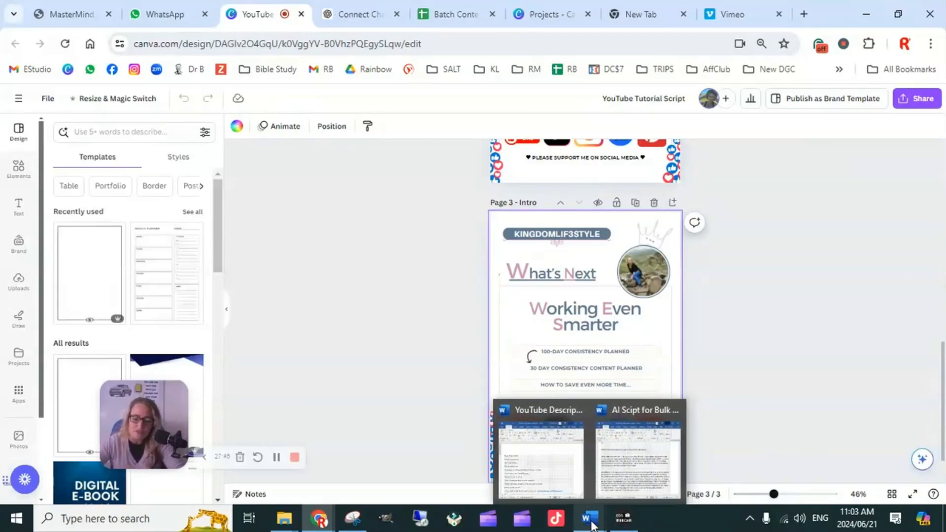
pyautogui.click(628, 448)
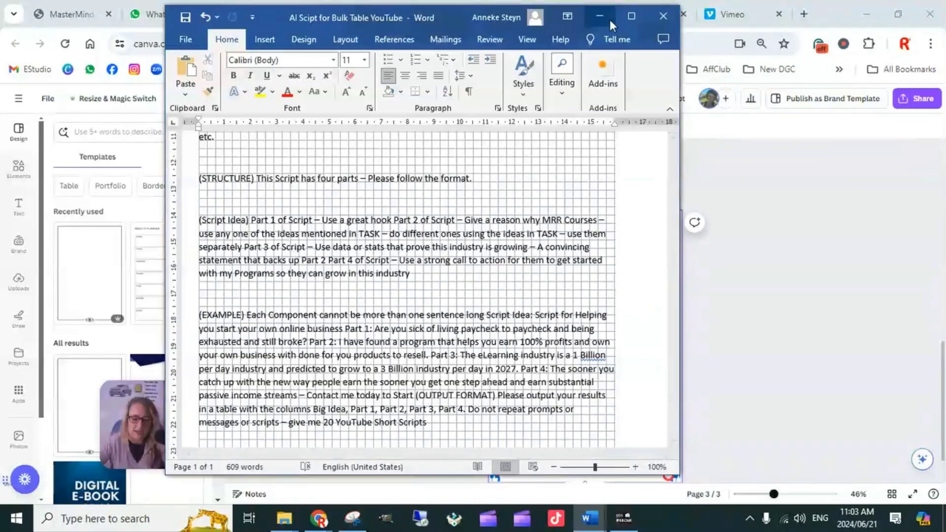
pyautogui.click(635, 16)
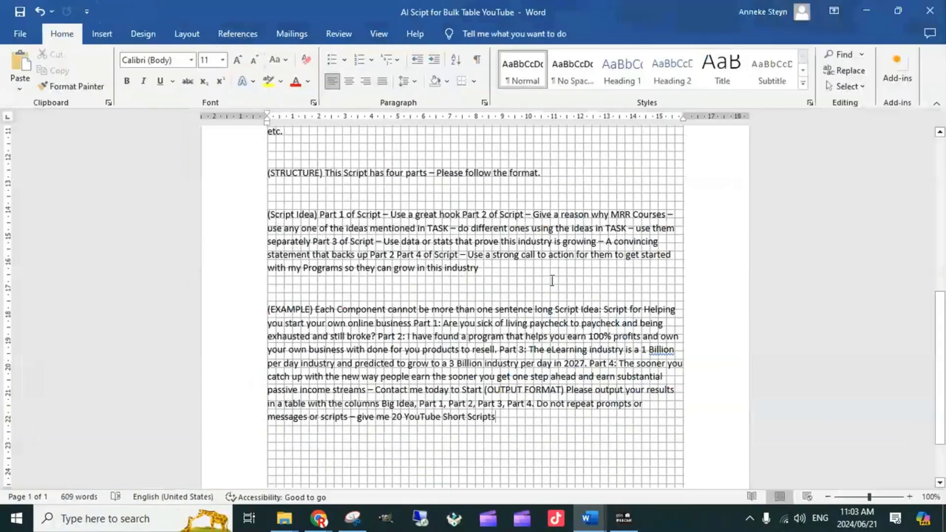
# Step: Skim the whole AI prompt from its ROLE section to the closing output instructions, returning to the beginning
pyautogui.scroll(5, 554, 285)
pyautogui.scroll(4, 555, 304)
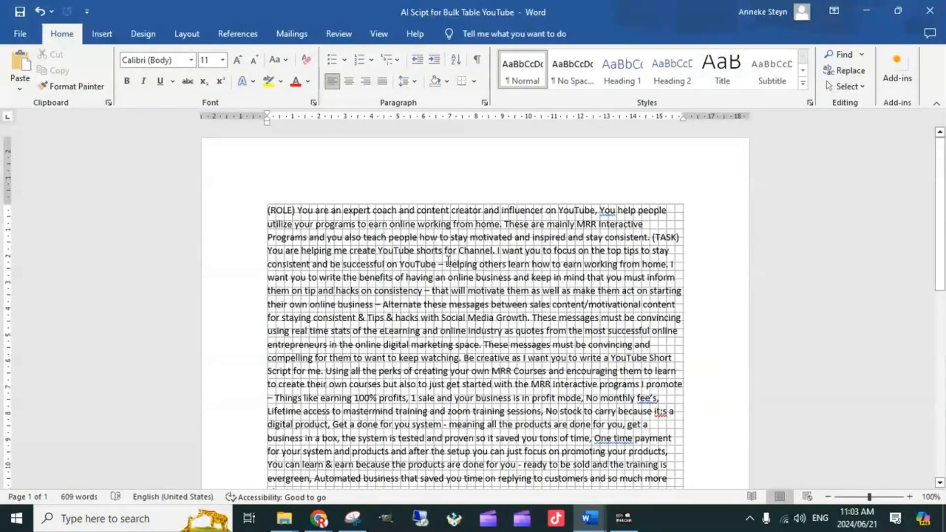
pyautogui.scroll(-8, 516, 344)
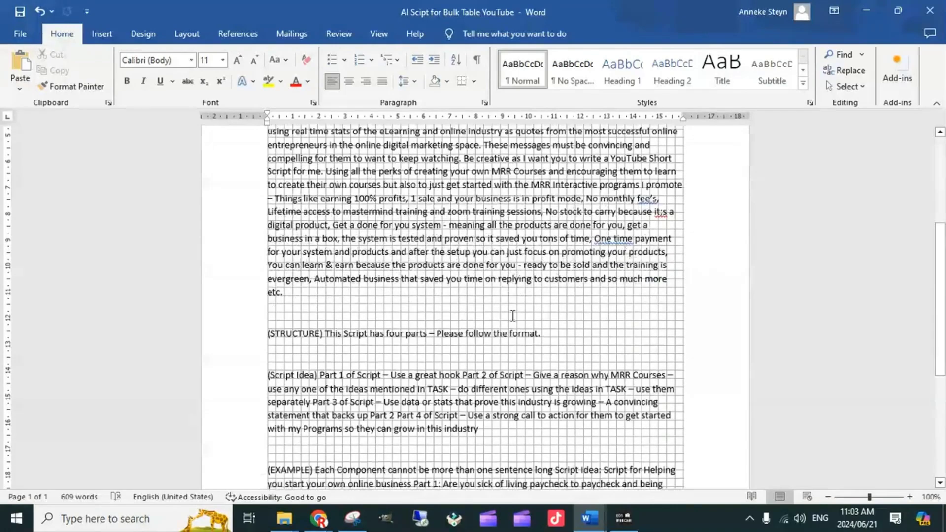
pyautogui.scroll(-3, 516, 344)
pyautogui.scroll(7, 512, 343)
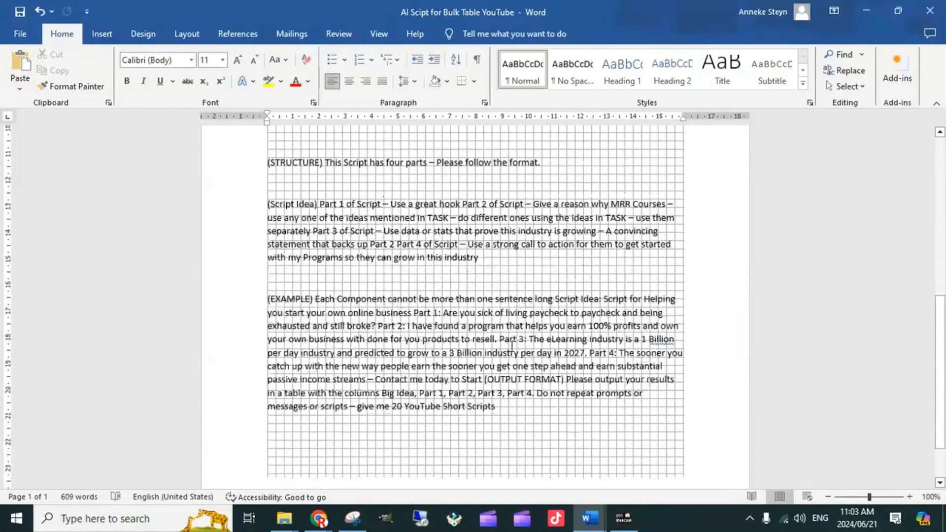
pyautogui.scroll(4, 509, 343)
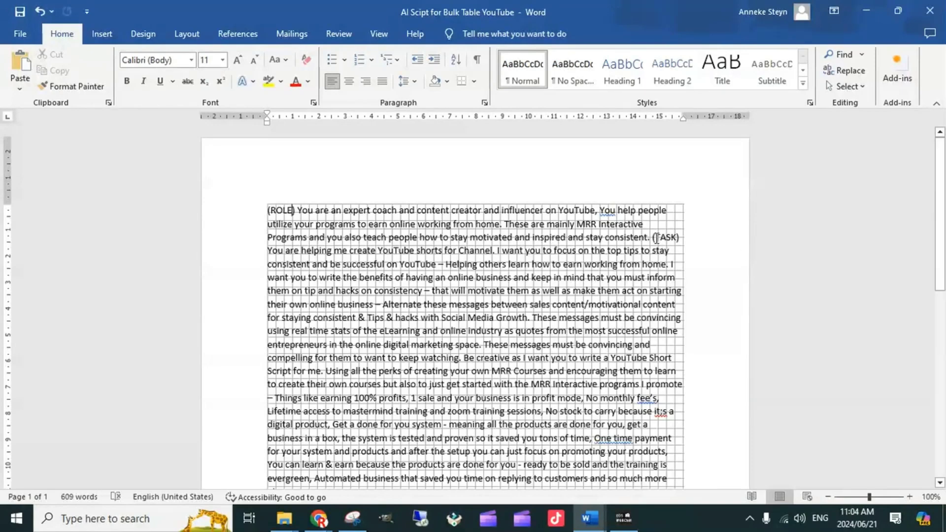
# Step: Highlight the (TASK) label in the prompt and review the sections that follow it
pyautogui.moveTo(677, 238); pyautogui.dragTo(652, 237)
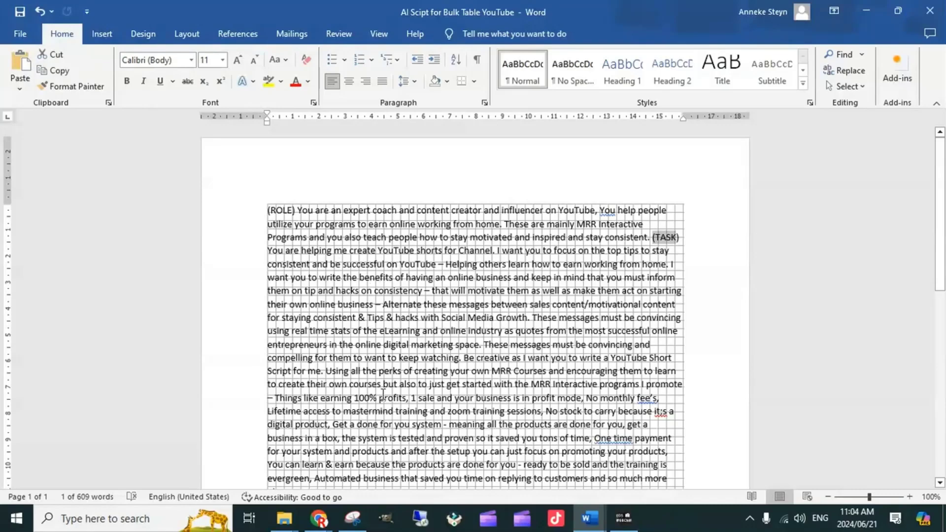
pyautogui.scroll(-2, 555, 371)
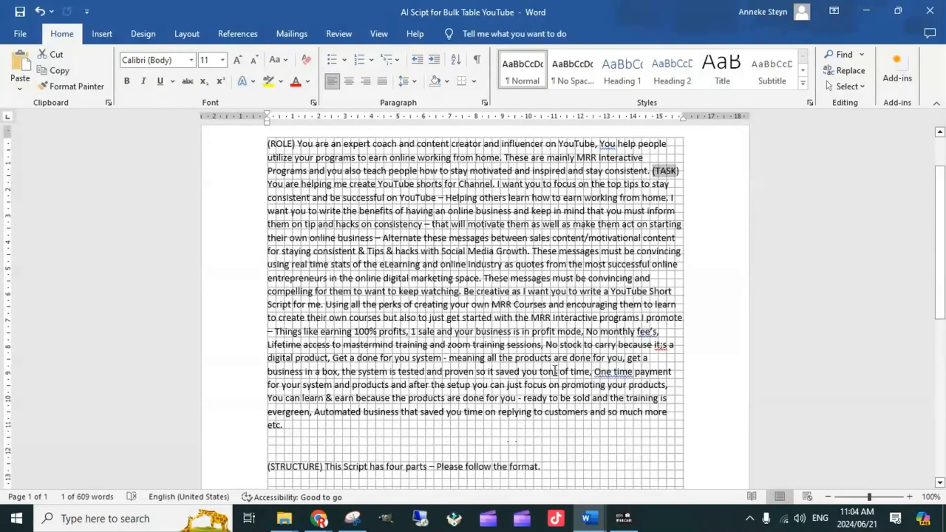
pyautogui.scroll(-6, 555, 370)
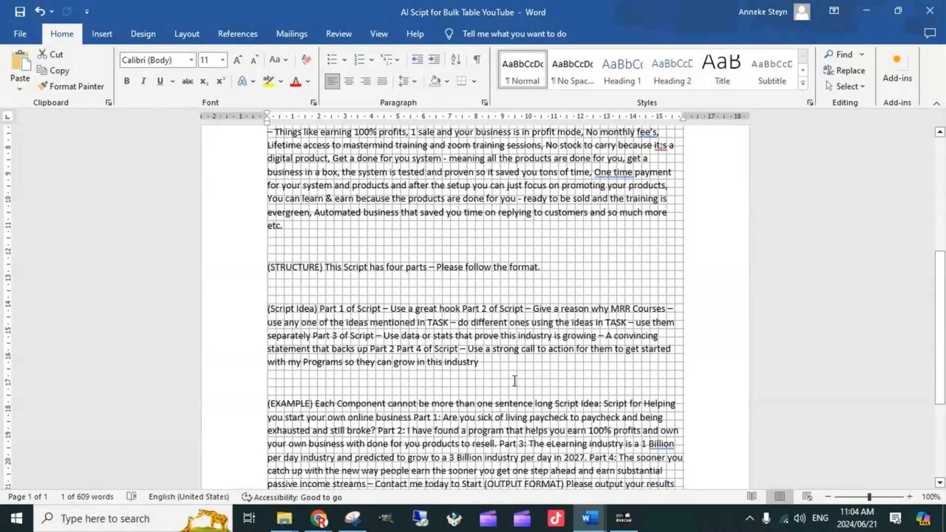
pyautogui.scroll(-4, 514, 380)
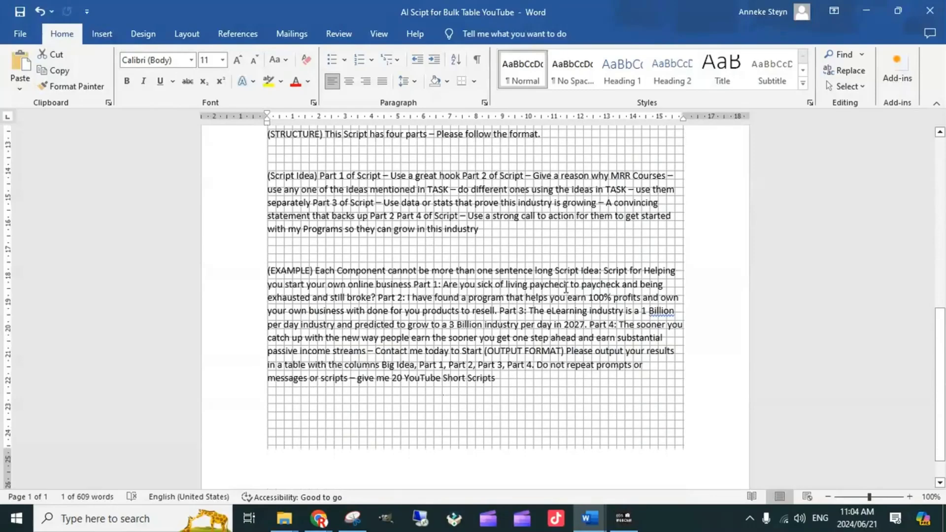
pyautogui.scroll(8, 599, 318)
pyautogui.scroll(2, 592, 365)
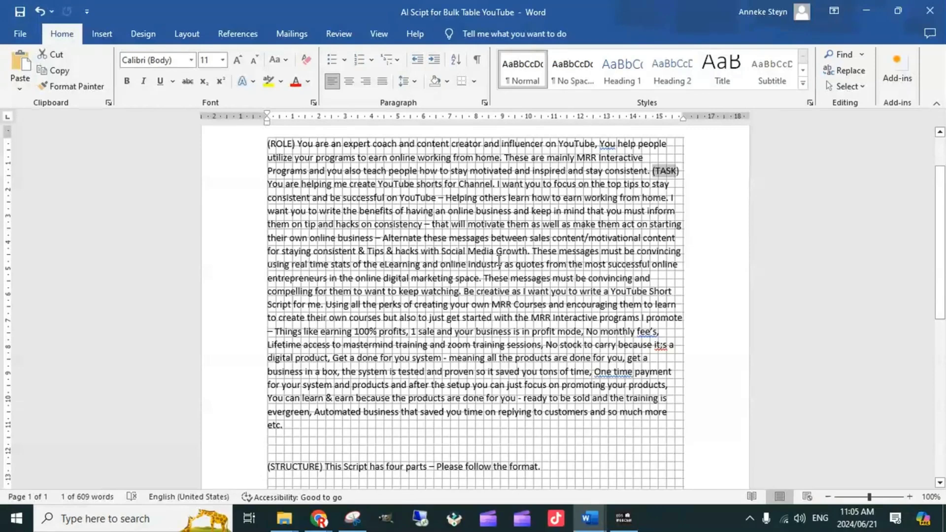
# Step: Examine the TASK section's content instructions and the STRUCTURE line about the script's four parts
pyautogui.moveTo(386, 208); pyautogui.dragTo(591, 399)
pyautogui.scroll(-2, 463, 359)
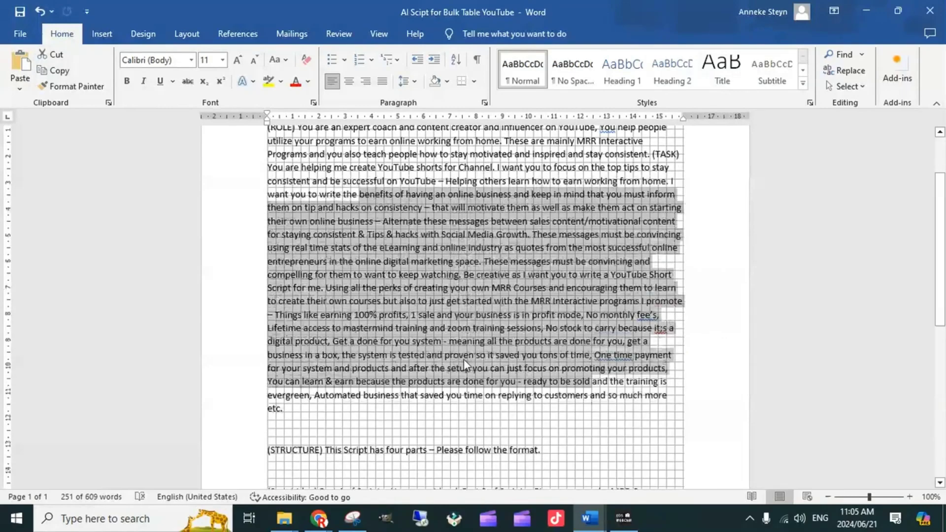
pyautogui.scroll(-2, 476, 344)
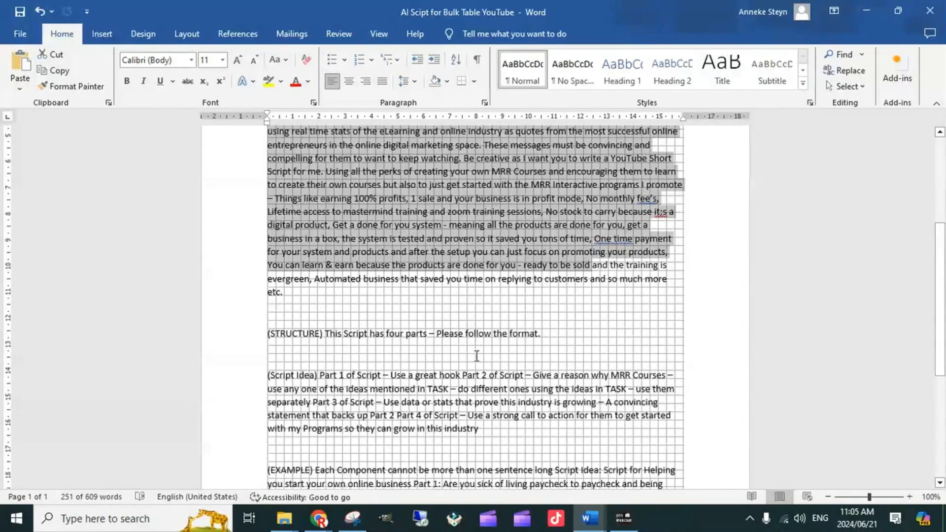
pyautogui.scroll(-1, 477, 355)
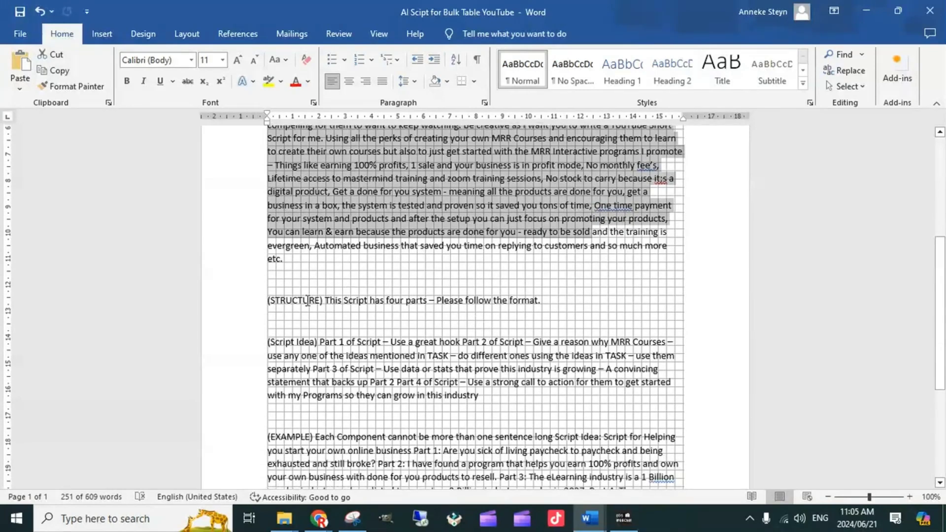
pyautogui.click(308, 300)
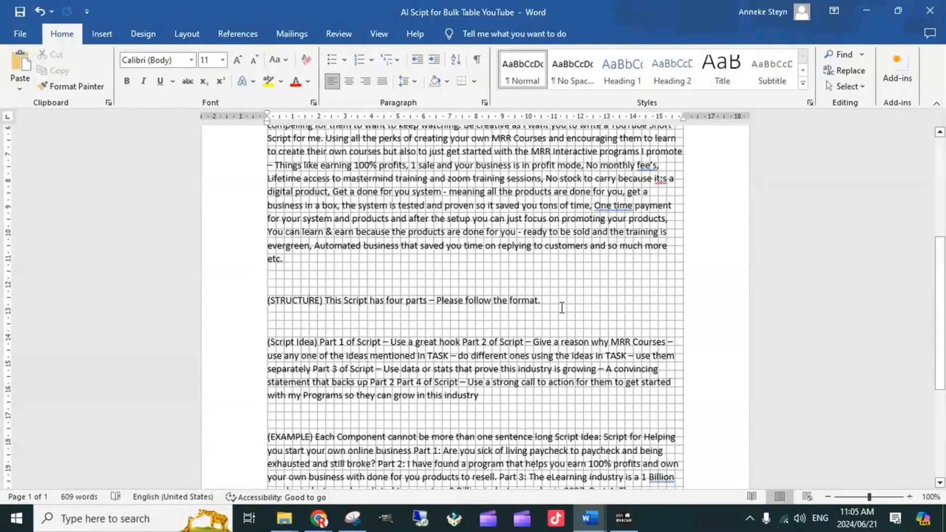
pyautogui.scroll(-2, 546, 302)
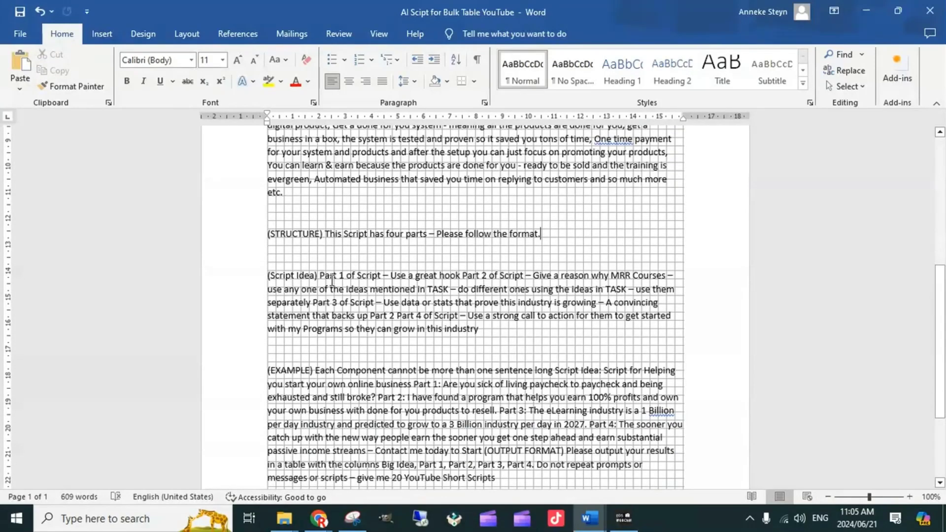
# Step: Examine the Script Idea section's part descriptions, comparing them with the program benefits listed under TASK
pyautogui.moveTo(281, 278); pyautogui.dragTo(303, 279)
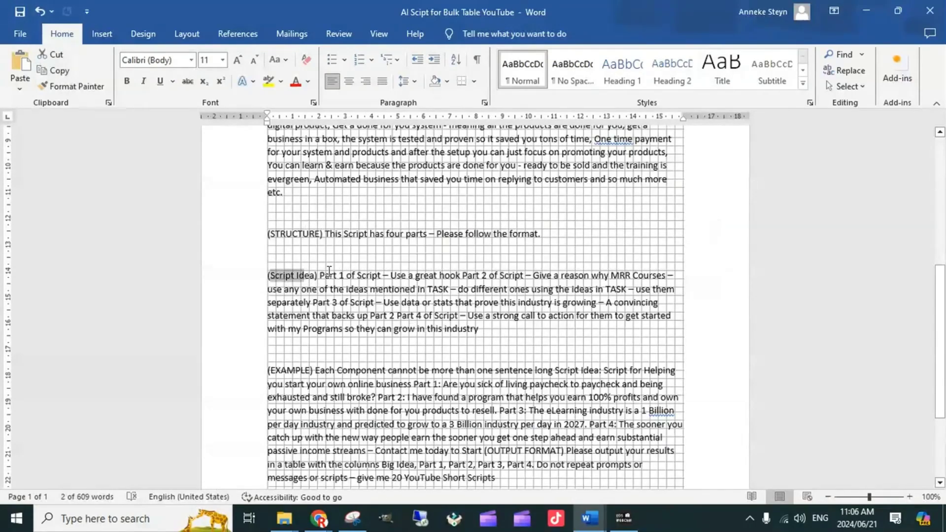
pyautogui.moveTo(321, 278); pyautogui.dragTo(440, 278)
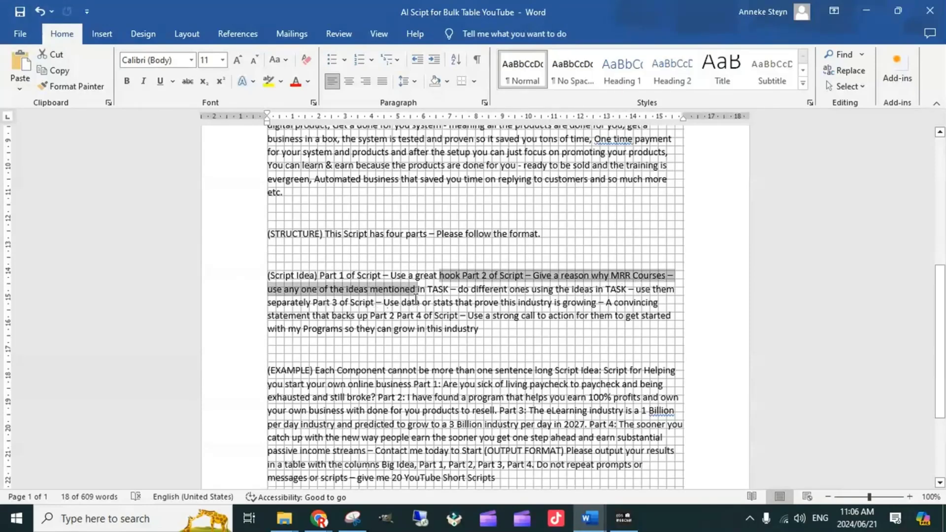
pyautogui.click(439, 289)
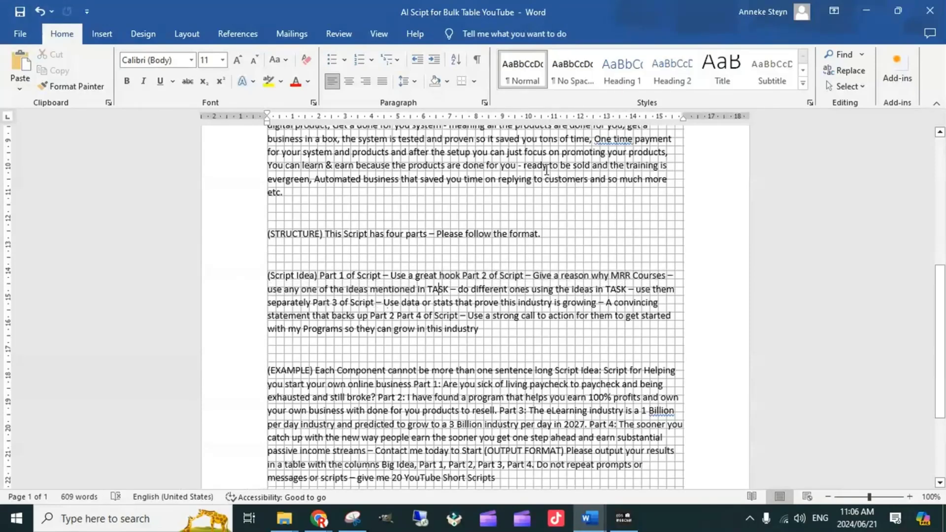
pyautogui.moveTo(530, 166); pyautogui.dragTo(445, 140)
pyautogui.scroll(4, 328, 243)
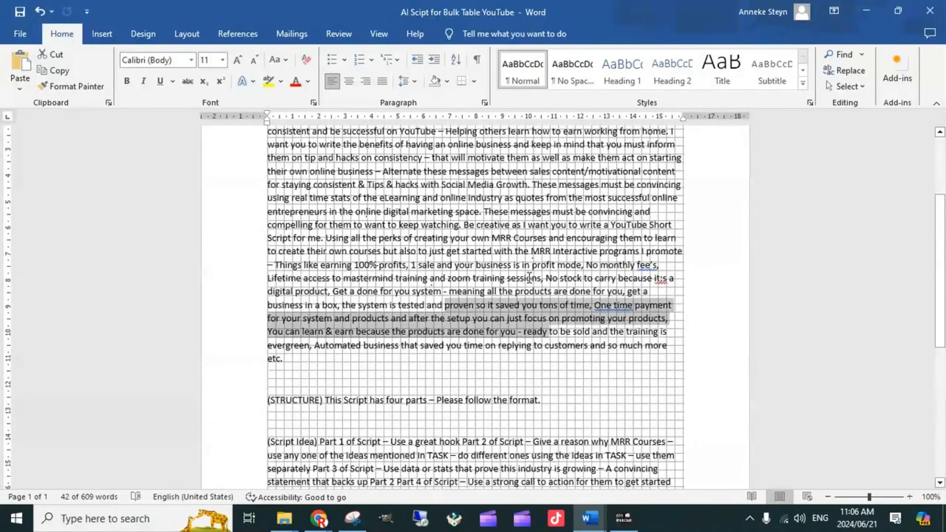
pyautogui.scroll(-2, 575, 290)
pyautogui.scroll(-5, 575, 291)
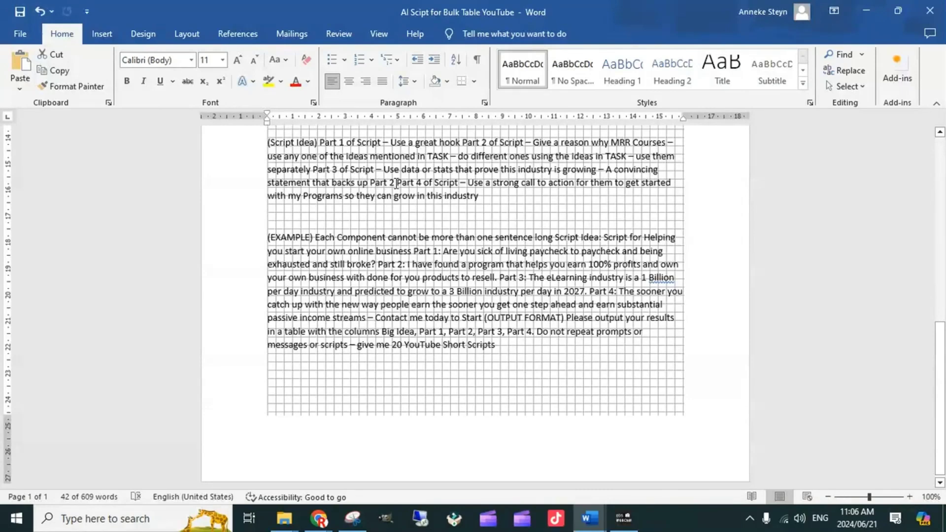
pyautogui.moveTo(396, 184); pyautogui.dragTo(370, 184)
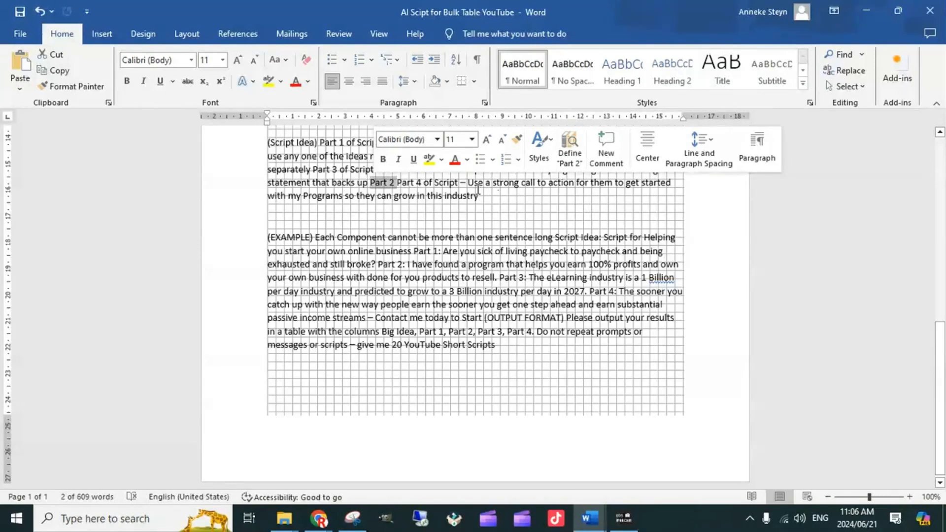
pyautogui.scroll(-1, 480, 266)
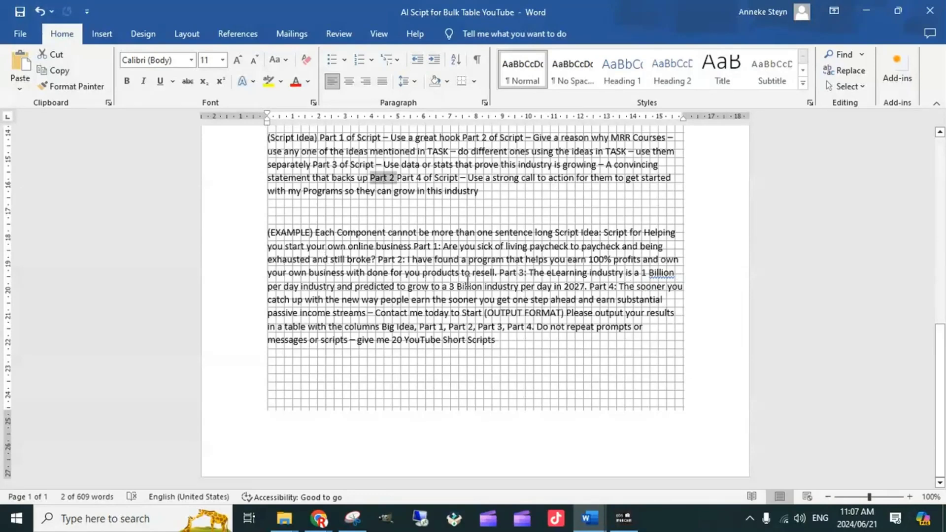
# Step: Examine Part 3 and Part 4 of the EXAMPLE paragraph and its OUTPUT FORMAT instructions for the results table
pyautogui.moveTo(500, 272); pyautogui.dragTo(525, 274)
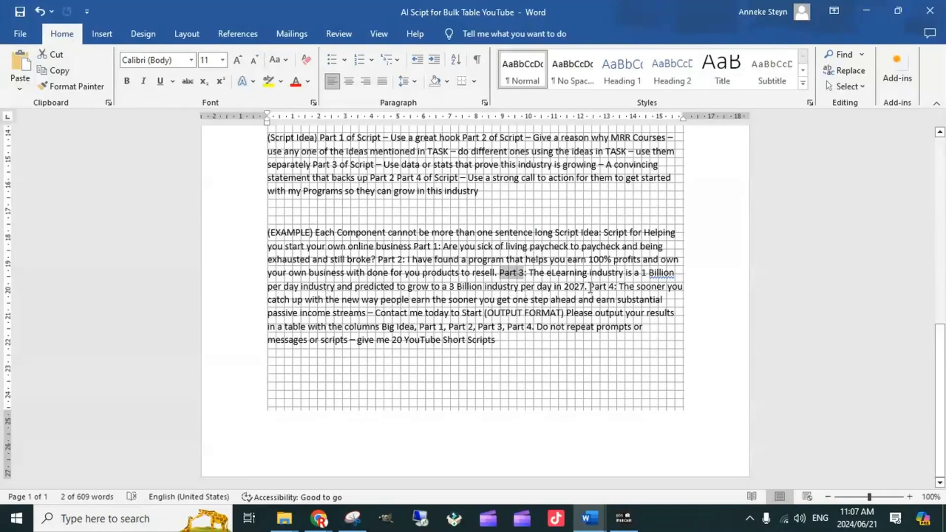
pyautogui.moveTo(589, 287); pyautogui.dragTo(616, 287)
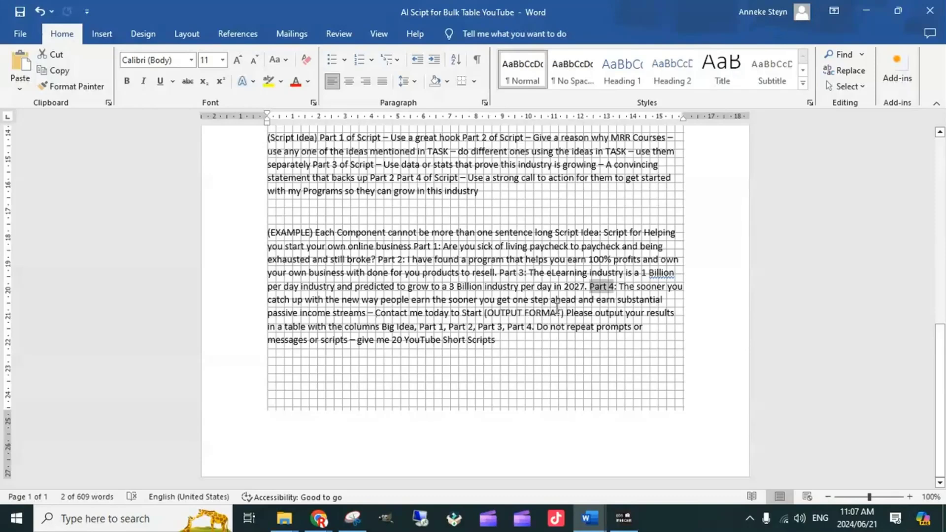
pyautogui.moveTo(563, 313); pyautogui.dragTo(596, 300)
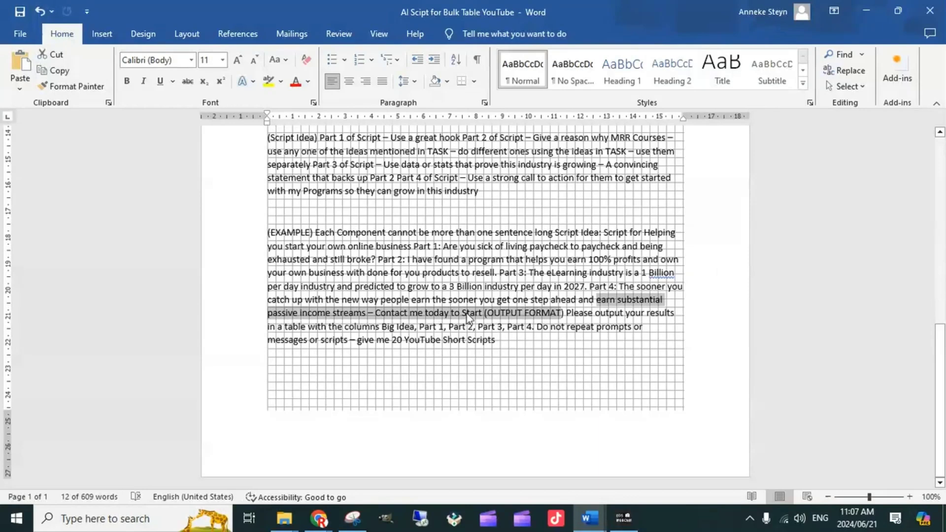
pyautogui.click(493, 318)
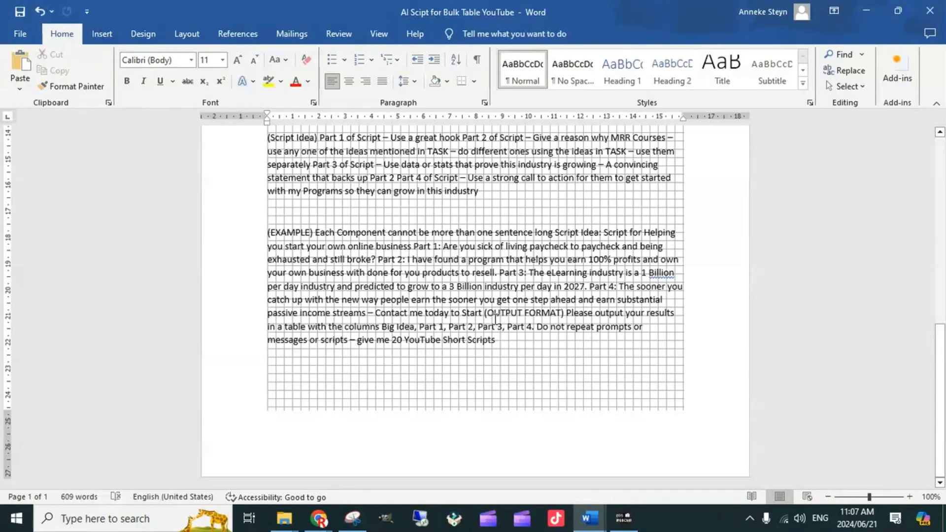
pyautogui.moveTo(484, 313); pyautogui.dragTo(566, 319)
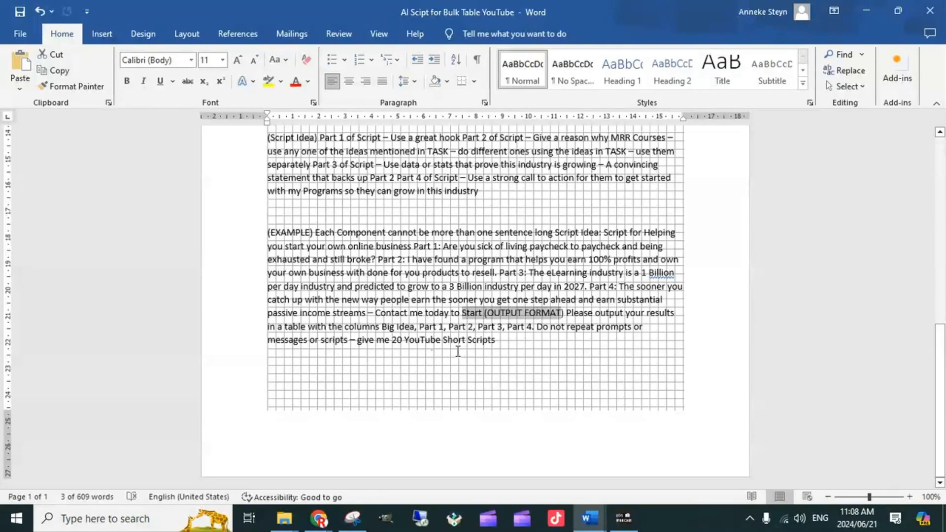
pyautogui.click(505, 344)
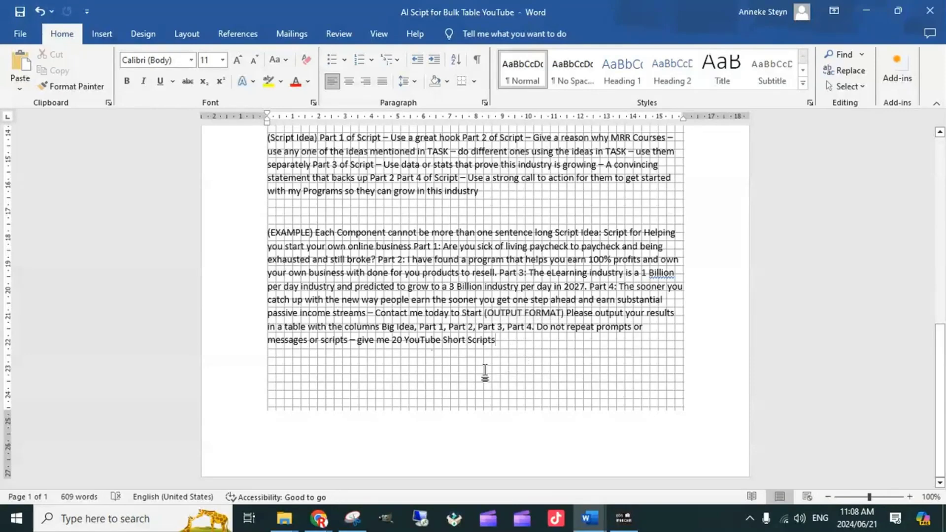
# Step: Select the document's entire prompt text and copy it to the clipboard
pyautogui.tripleClick(353, 267)
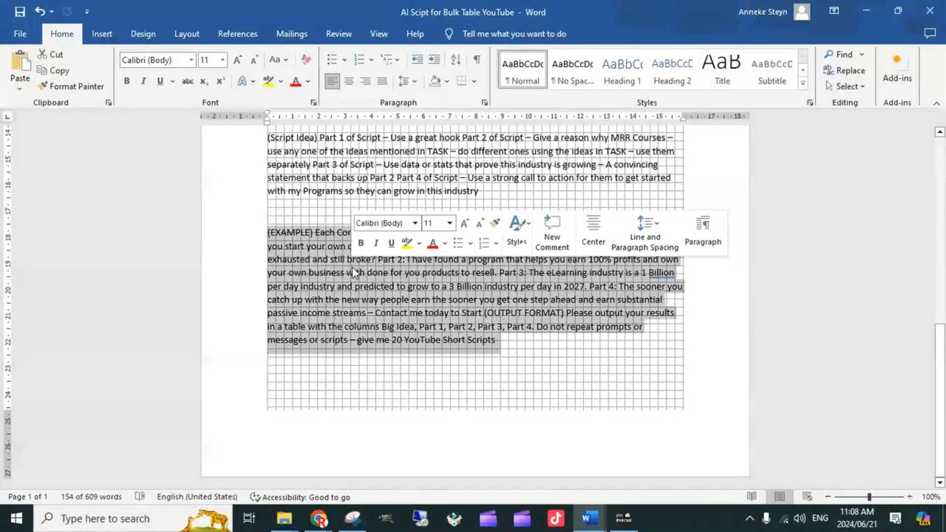
pyautogui.hotkey('ctrl', 'a')
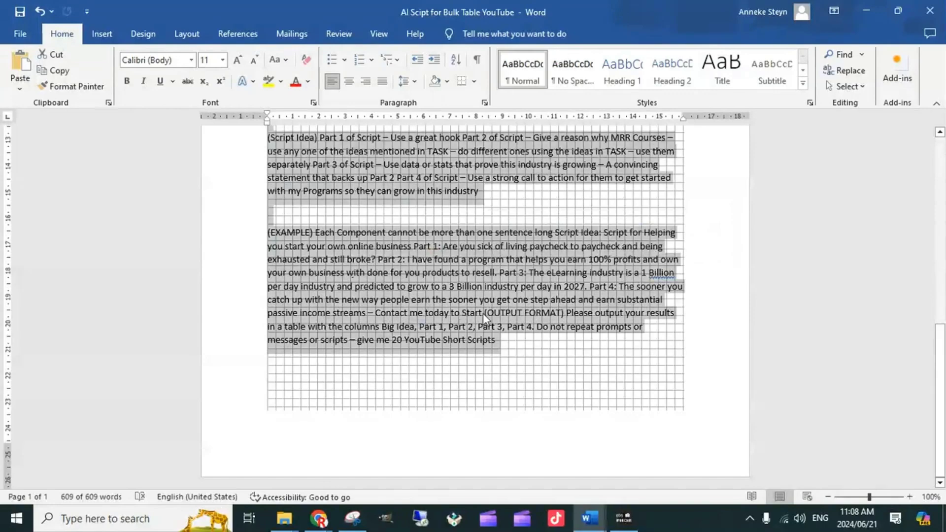
pyautogui.scroll(10, 456, 369)
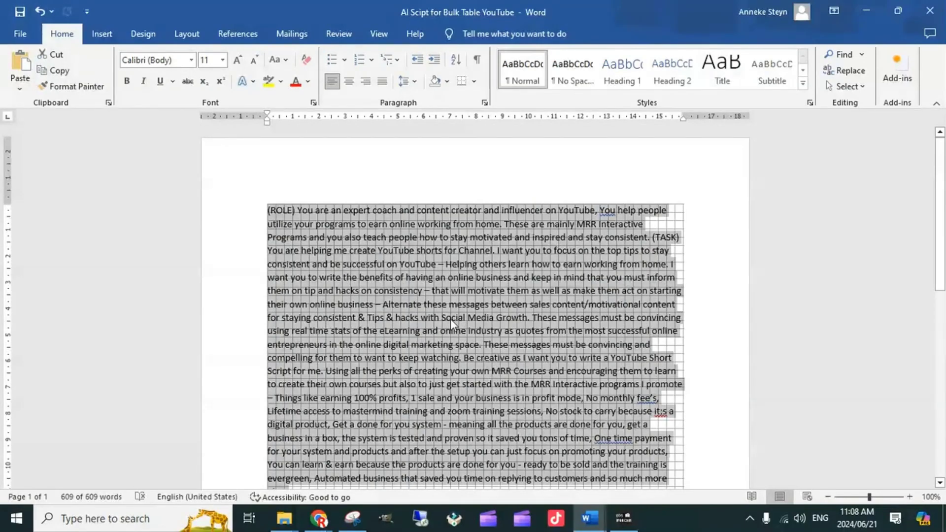
pyautogui.scroll(-10, 450, 318)
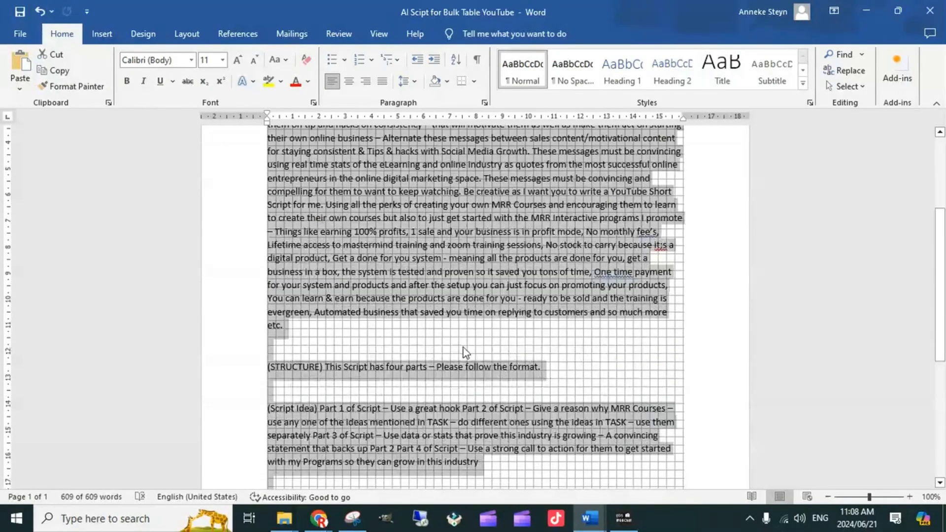
pyautogui.hotkey('ctrl', 'c')
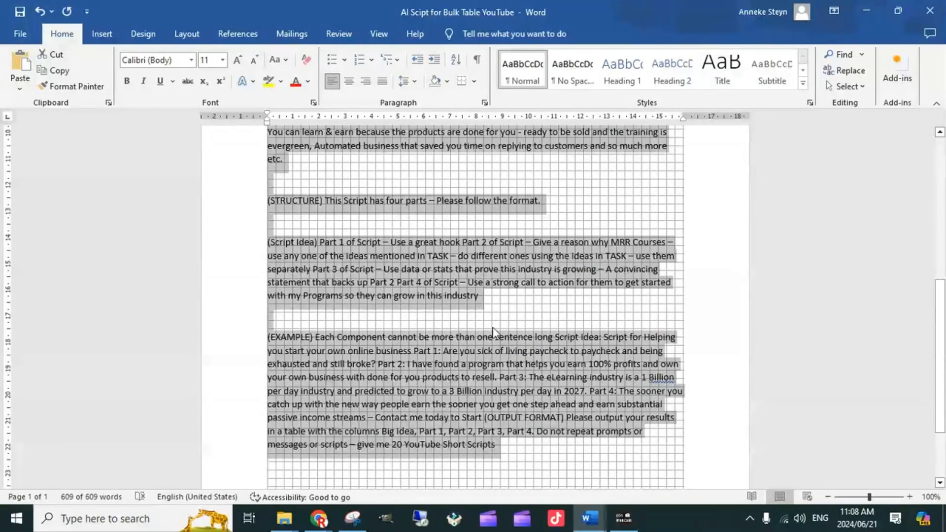
# Step: Switch from Word to the open ChatGPT conversation in the browser and paste the copied script prompt into the message field
pyautogui.click(866, 11)
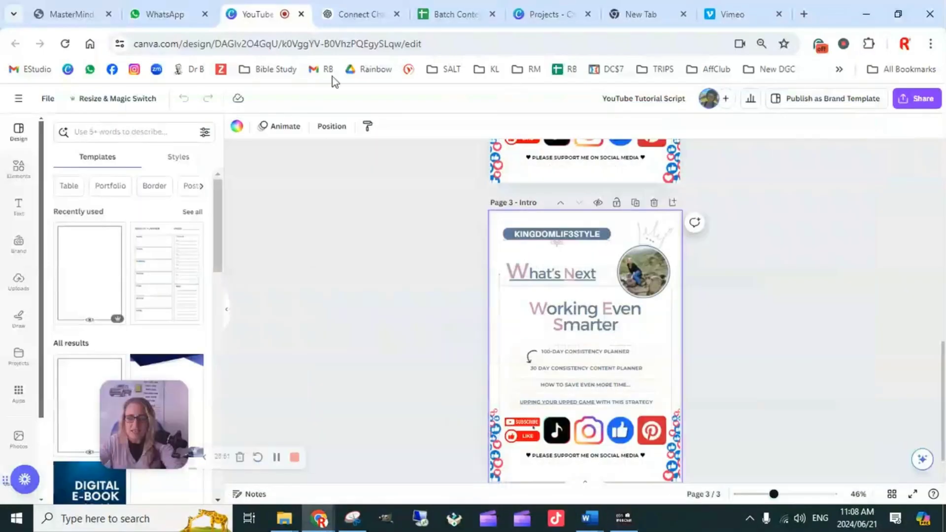
pyautogui.click(360, 18)
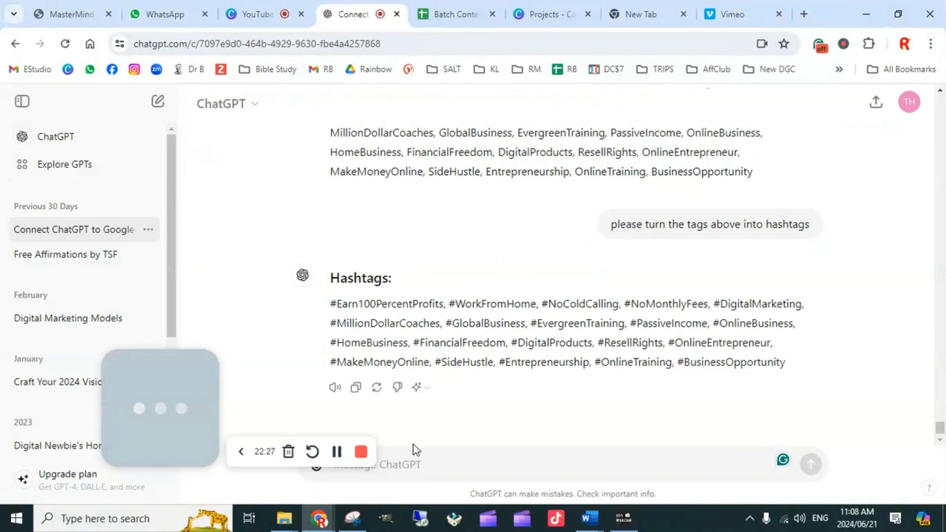
pyautogui.click(241, 455)
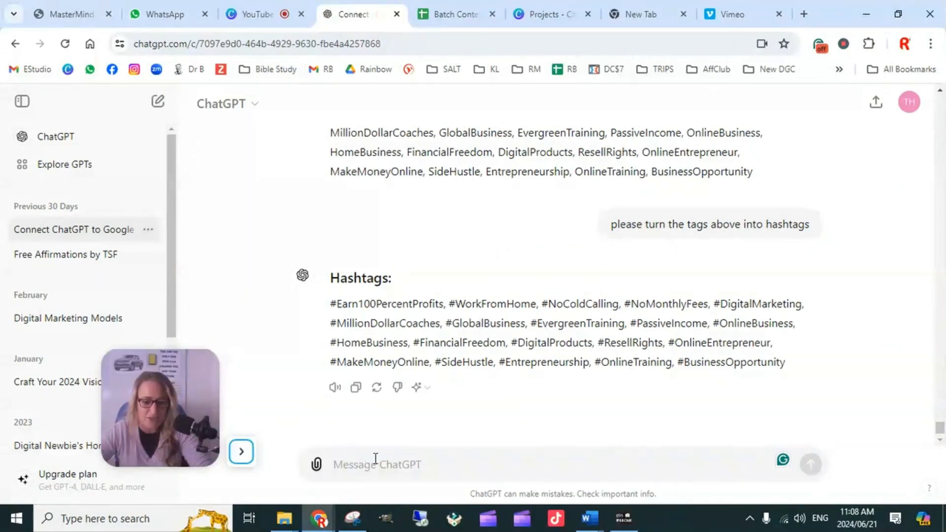
pyautogui.hotkey('ctrl', 'v')
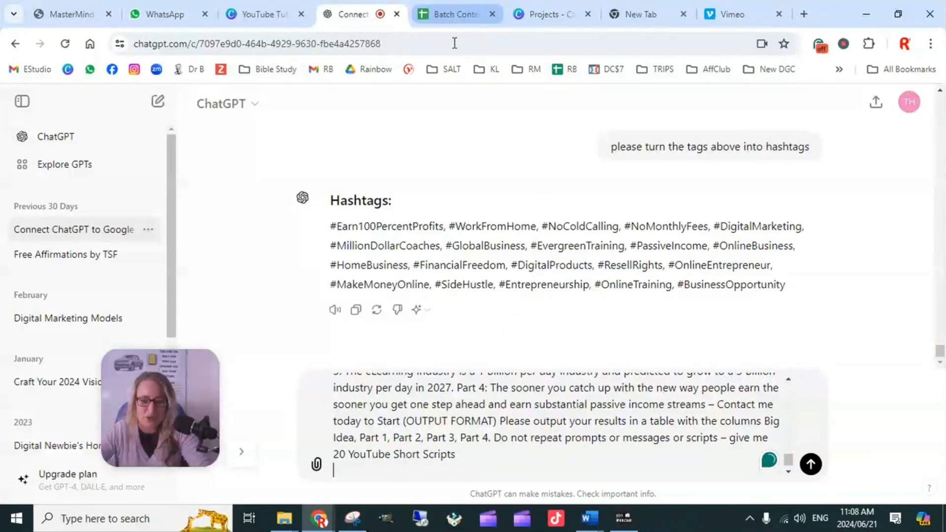
# Step: In the Batch Content Prompts spreadsheet, widen columns A to D equally on Content Ideas 2 and dismiss the pre-built table suggestions
pyautogui.click(462, 16)
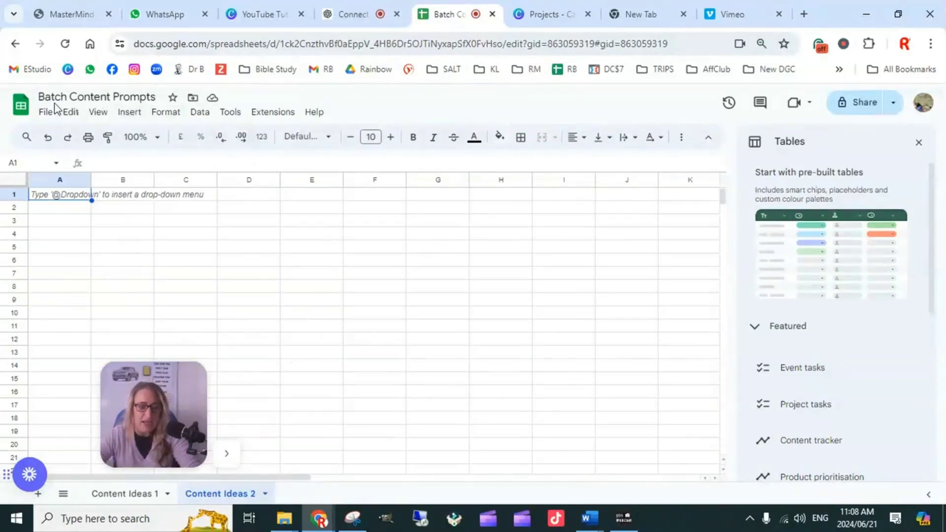
pyautogui.click(160, 97)
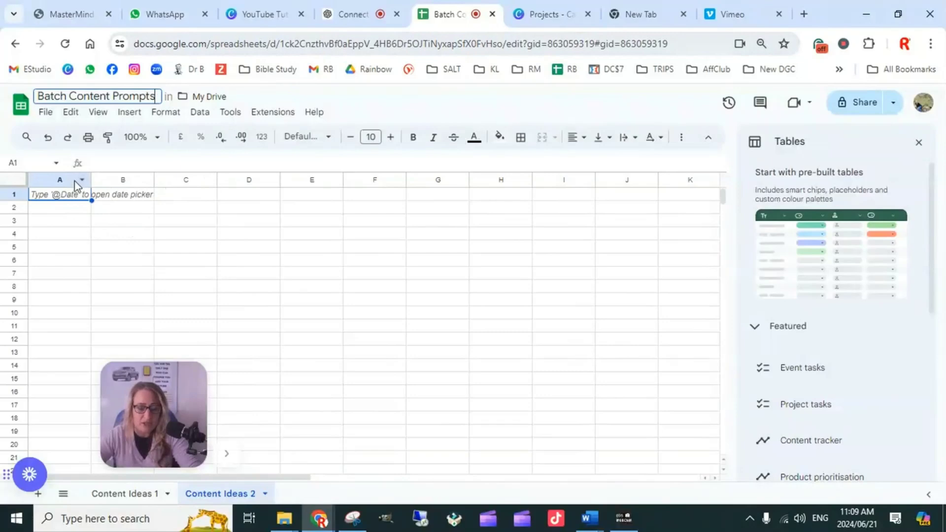
pyautogui.moveTo(72, 181); pyautogui.dragTo(229, 181)
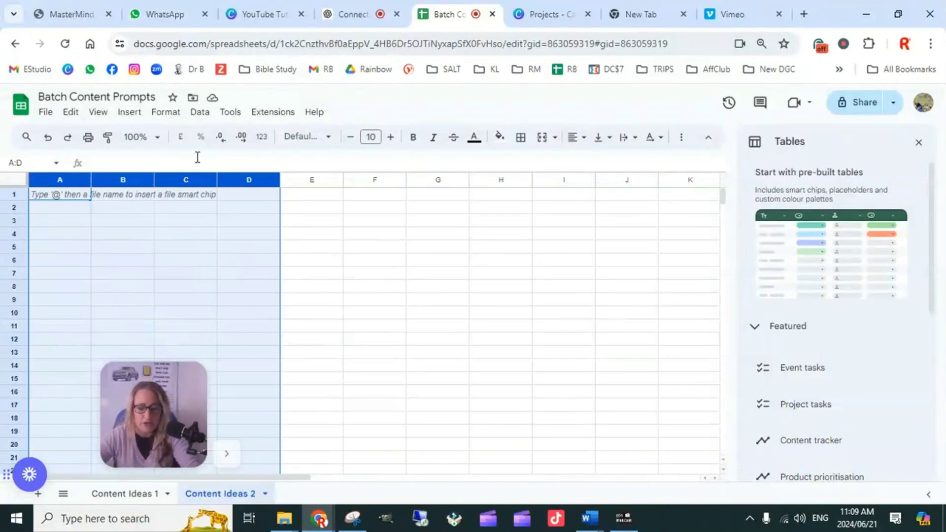
pyautogui.moveTo(93, 182); pyautogui.dragTo(159, 183)
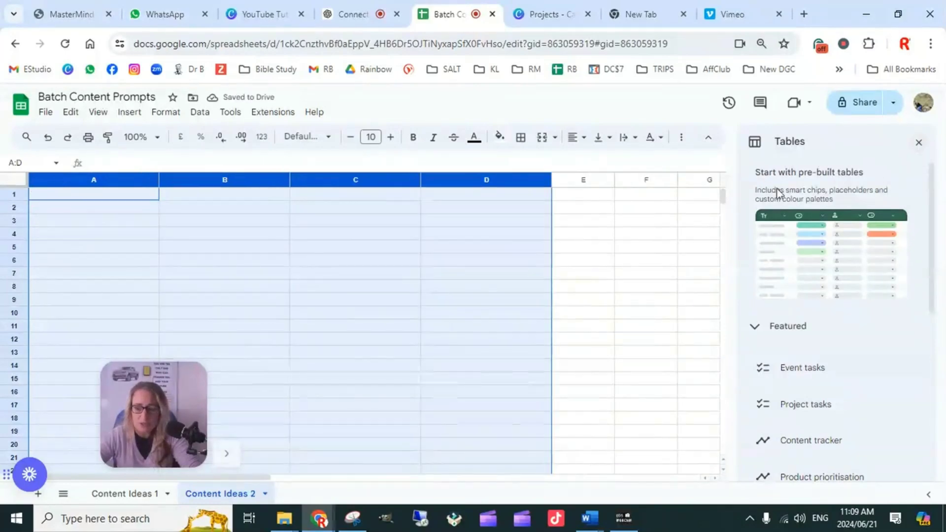
pyautogui.click(919, 144)
pyautogui.moveTo(158, 180); pyautogui.dragTo(216, 181)
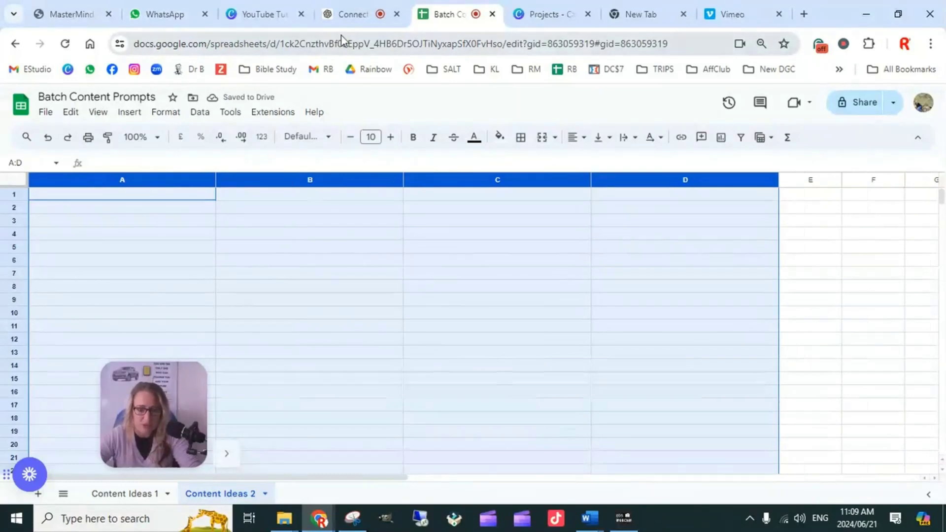
pyautogui.click(365, 16)
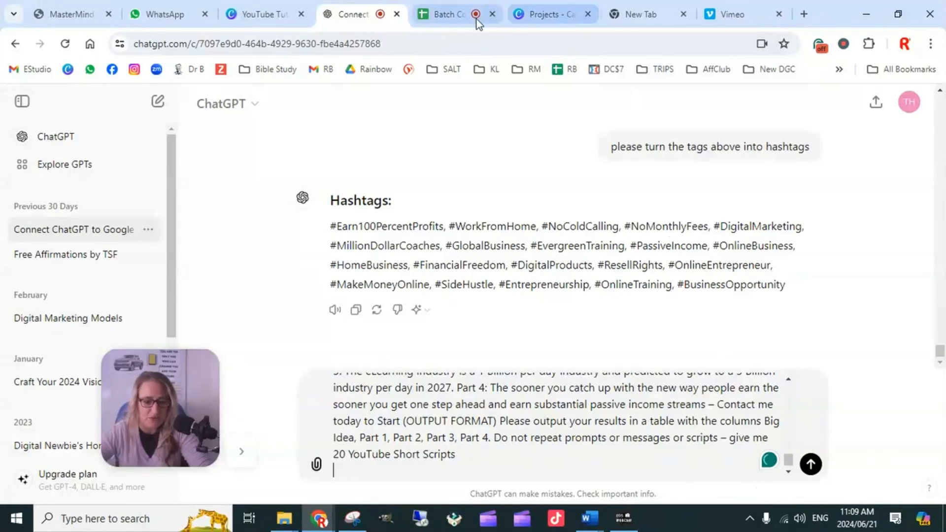
pyautogui.click(456, 15)
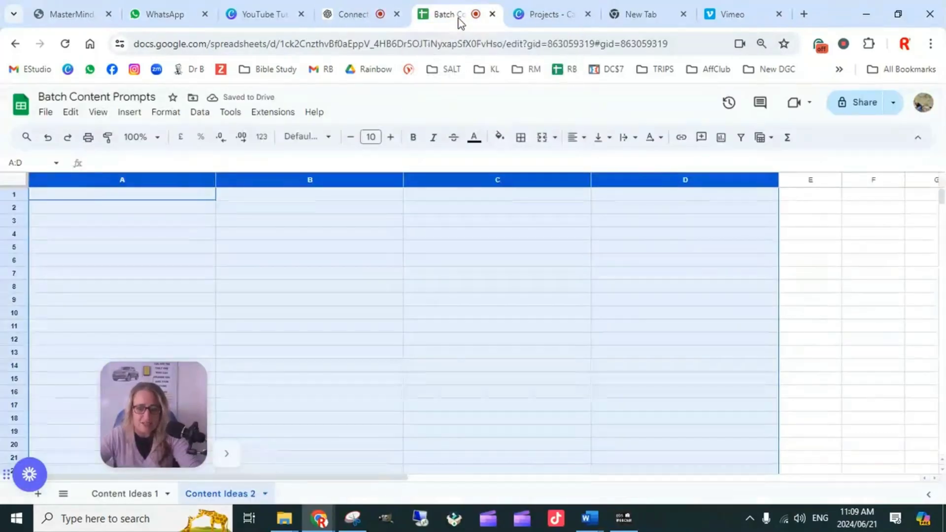
# Step: Switch to Canva, search the design types for "youtube shorts", create a blank YouTube Shorts design, and close the Projects page
pyautogui.click(550, 14)
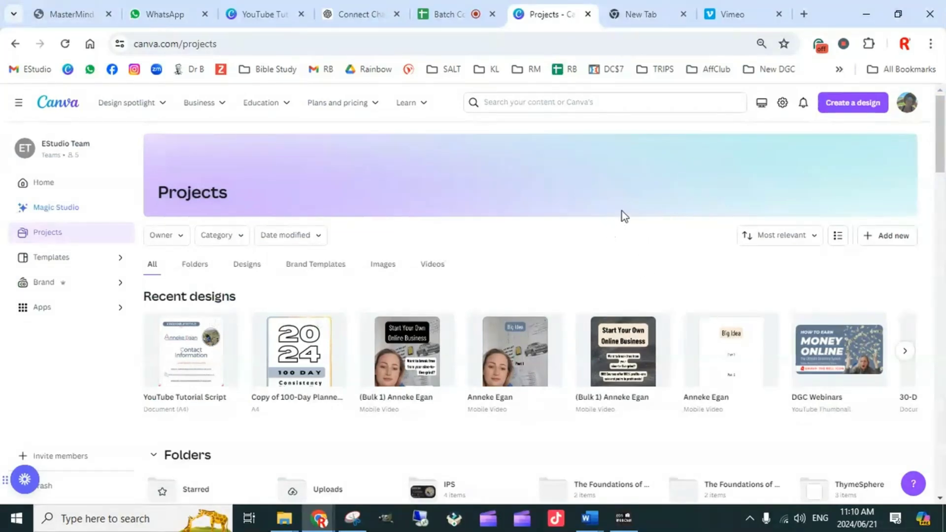
pyautogui.click(836, 118)
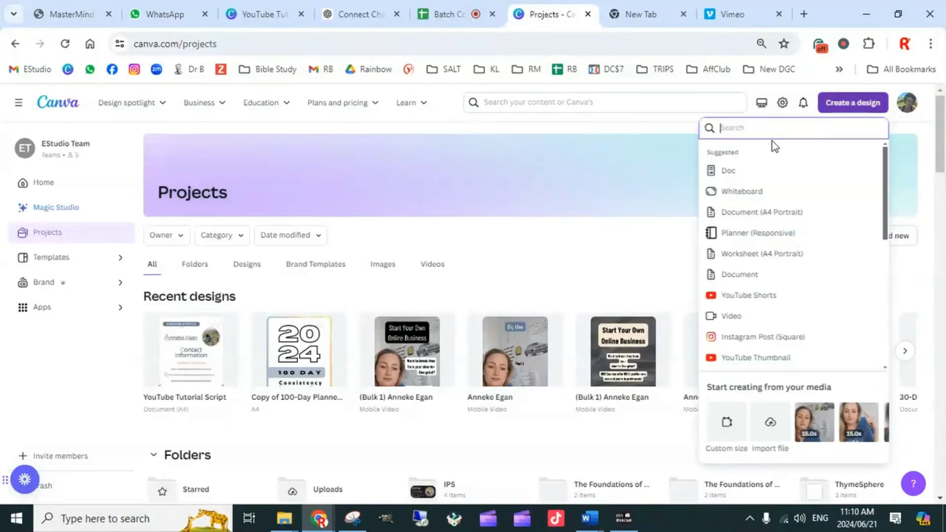
pyautogui.write('youtube s')
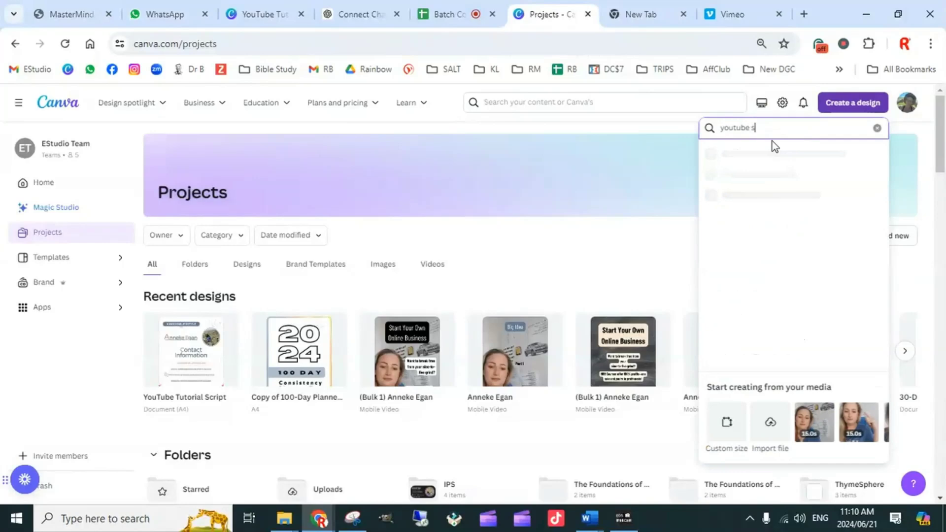
pyautogui.write('horts')
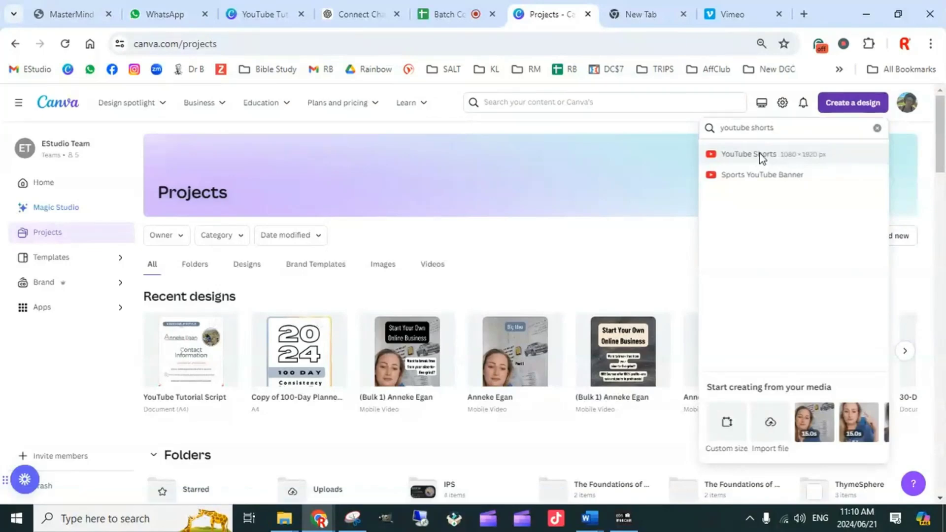
pyautogui.click(761, 156)
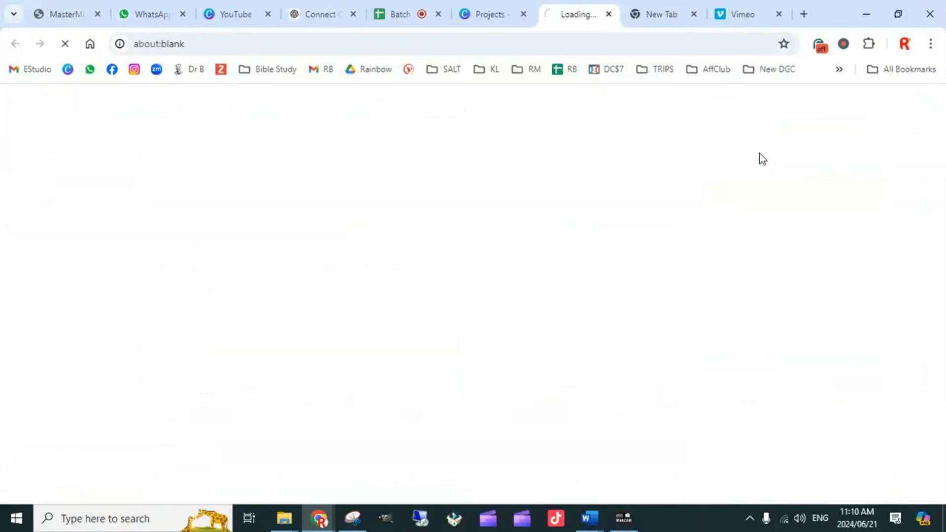
pyautogui.click(497, 18)
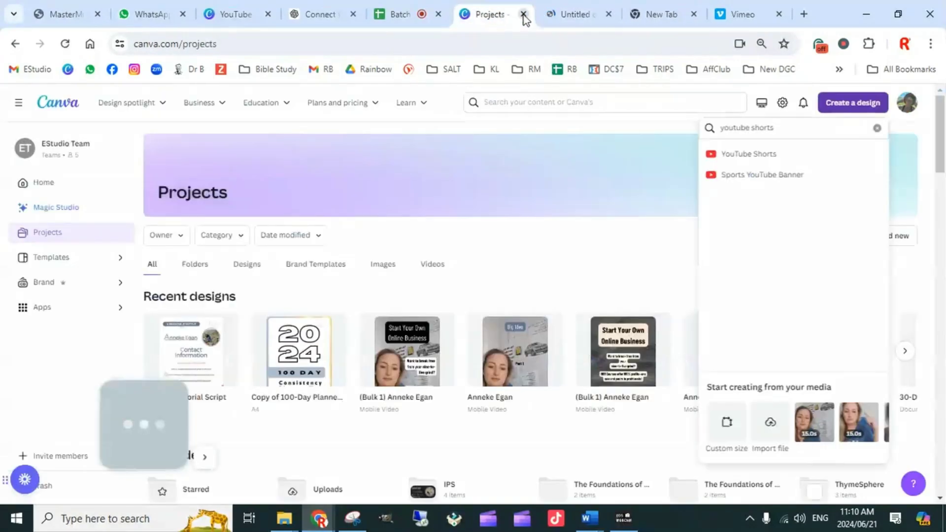
pyautogui.click(523, 15)
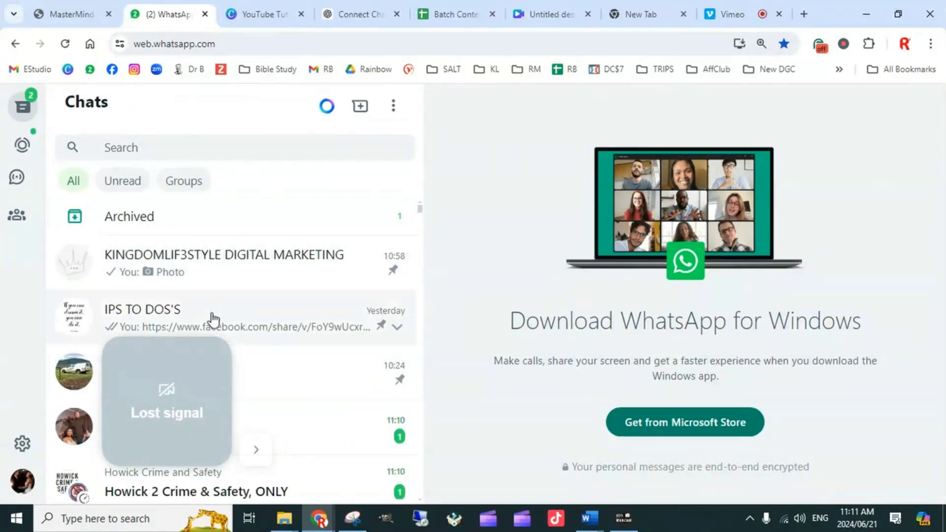
# Step: Search the WhatsApp chats for the contact's name, open the chat and play the first of its five recent videos
pyautogui.moveTo(178, 365)
pyautogui.mouseDown()
pyautogui.moveTo(224, 213)
pyautogui.moveTo(169, 137)
pyautogui.moveTo(179, 229)
pyautogui.moveTo(172, 357)
pyautogui.mouseUp()
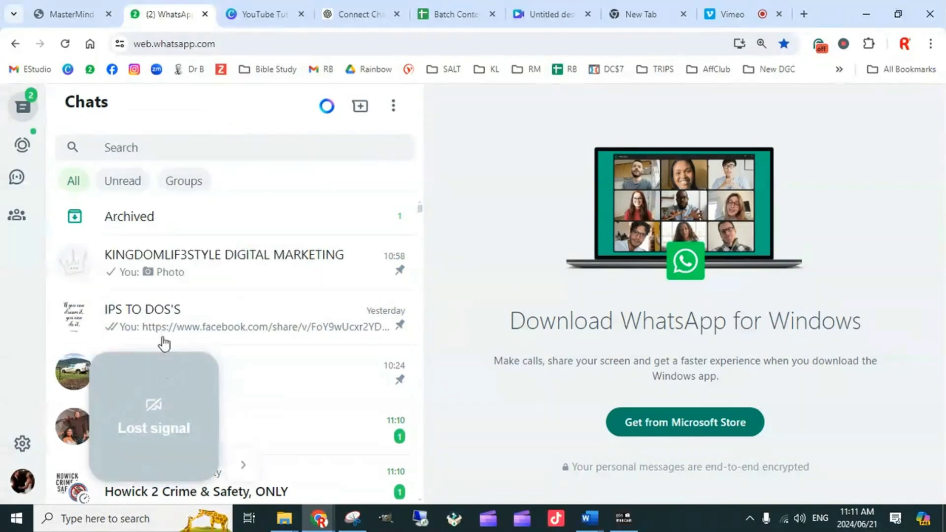
pyautogui.click(174, 148)
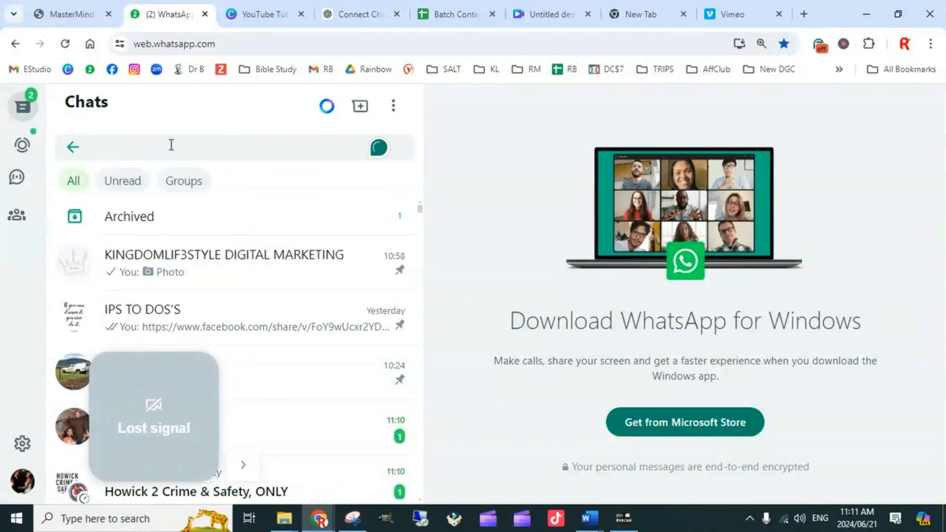
pyautogui.write('anneke')
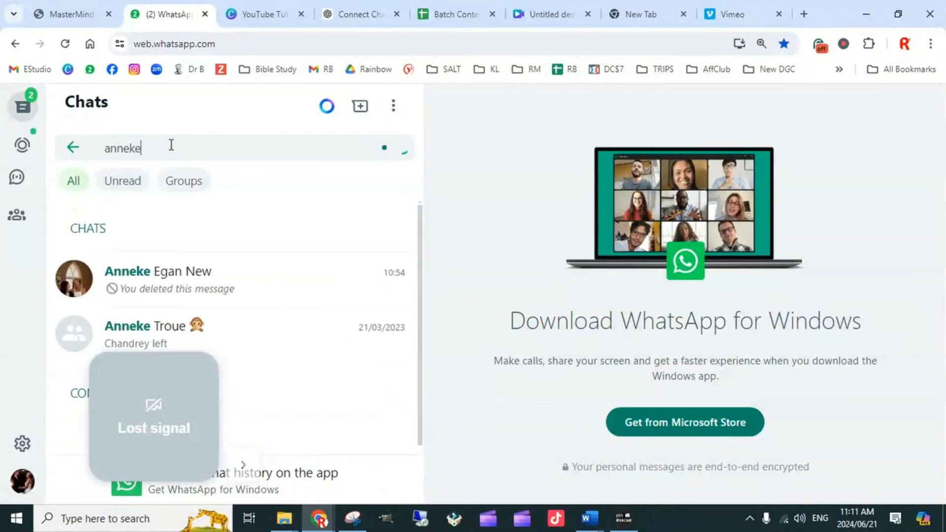
pyautogui.click(294, 272)
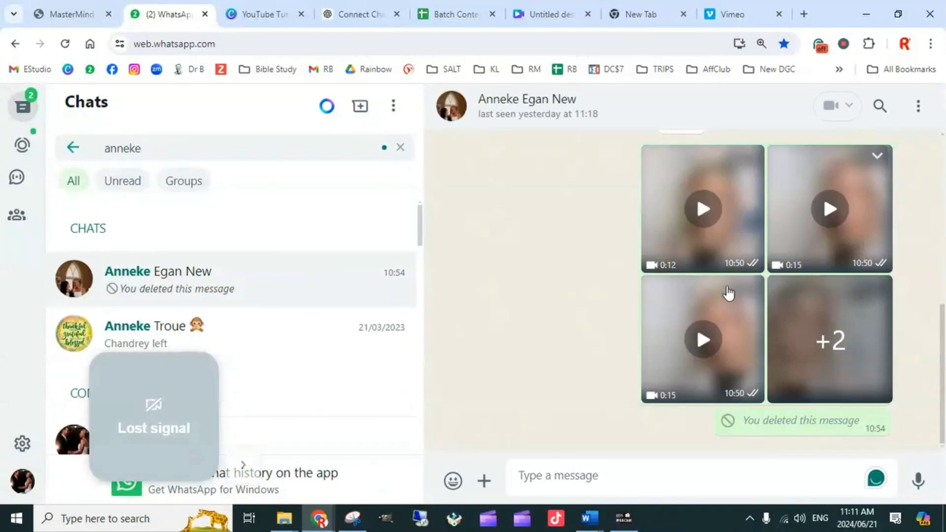
pyautogui.click(721, 210)
pyautogui.moveTo(513, 264)
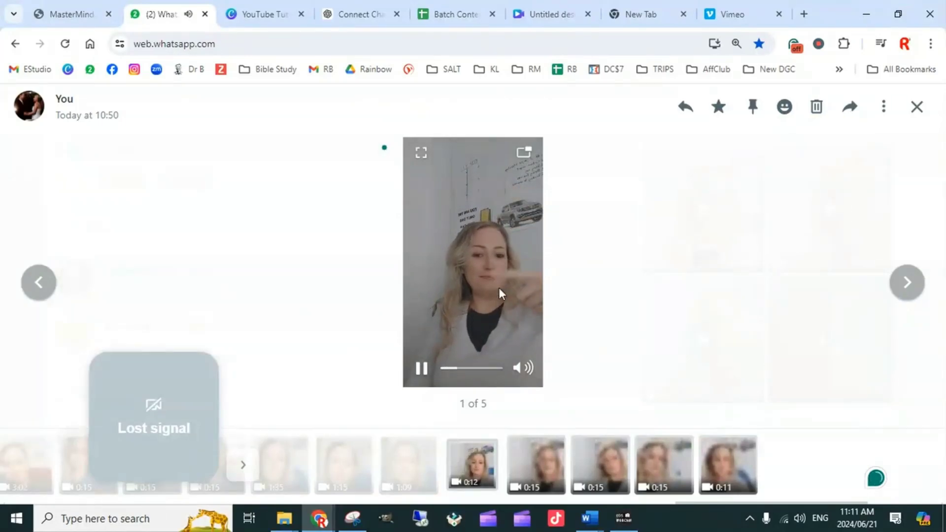
pyautogui.moveTo(515, 364)
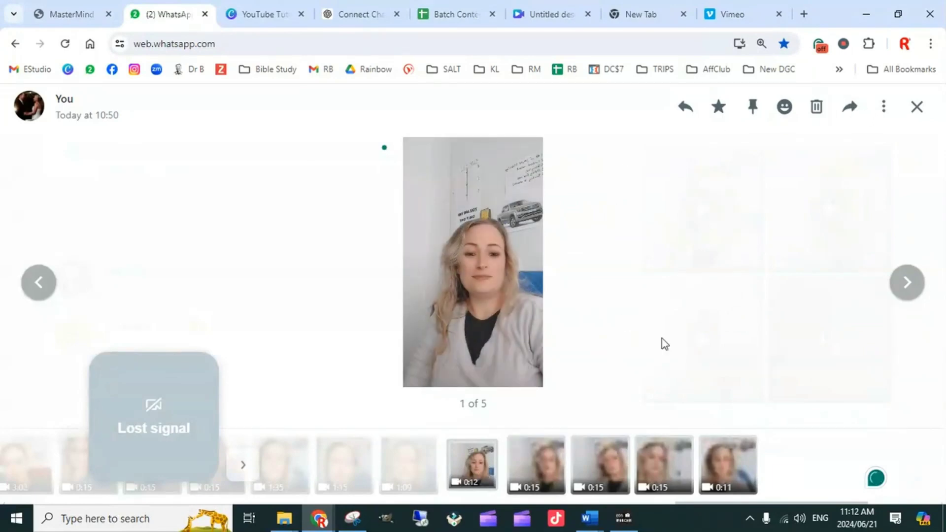
# Step: Start downloading the video and browse to Desktop > 11. IPS > 11. New DGC > Bulk Content > Prerecorder Videos > Faceless as the save location
pyautogui.click(884, 108)
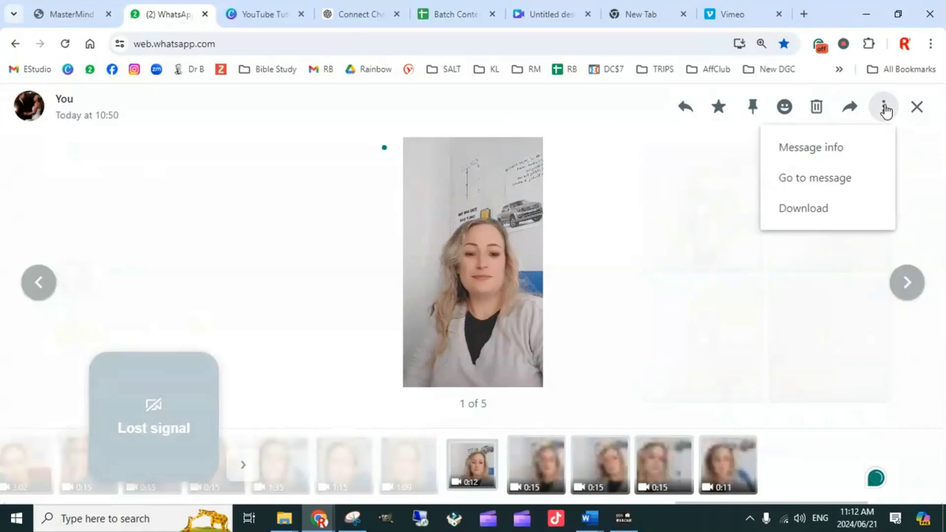
pyautogui.click(820, 210)
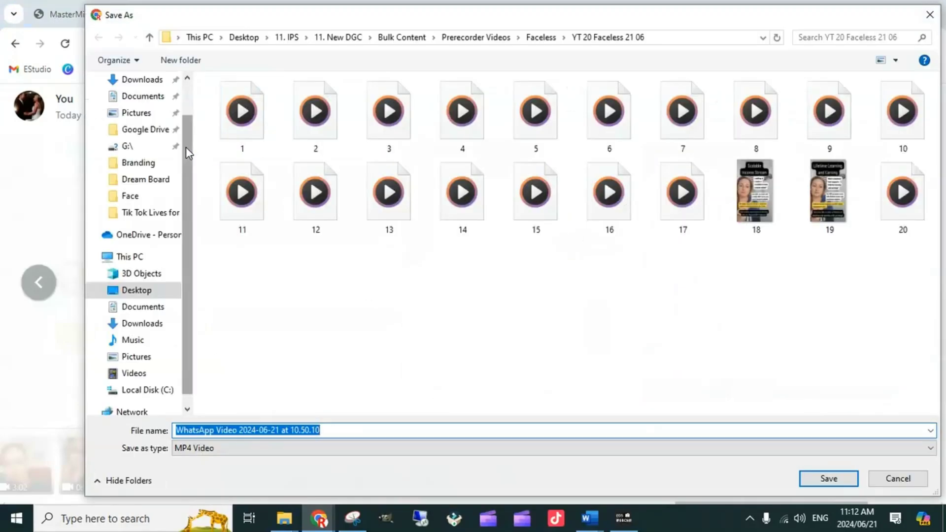
pyautogui.moveTo(186, 147); pyautogui.dragTo(192, 97)
pyautogui.click(133, 109)
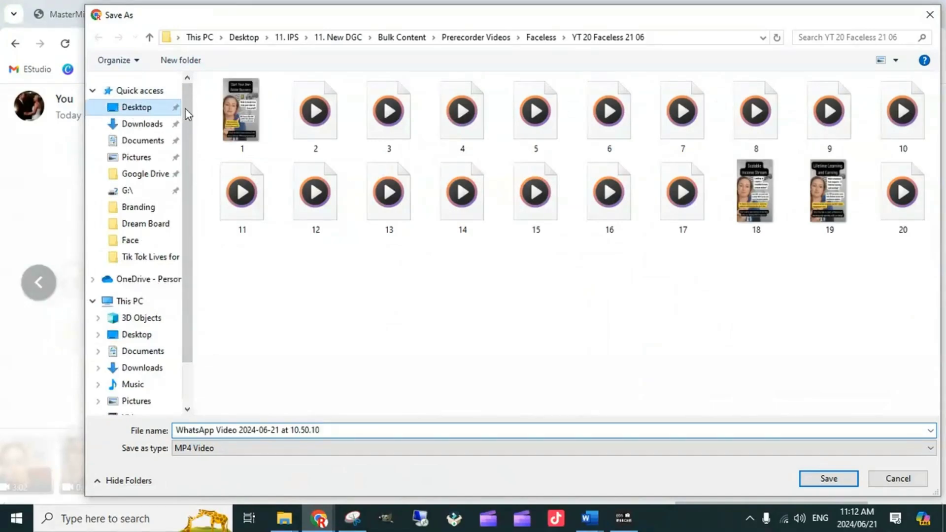
pyautogui.click(248, 129)
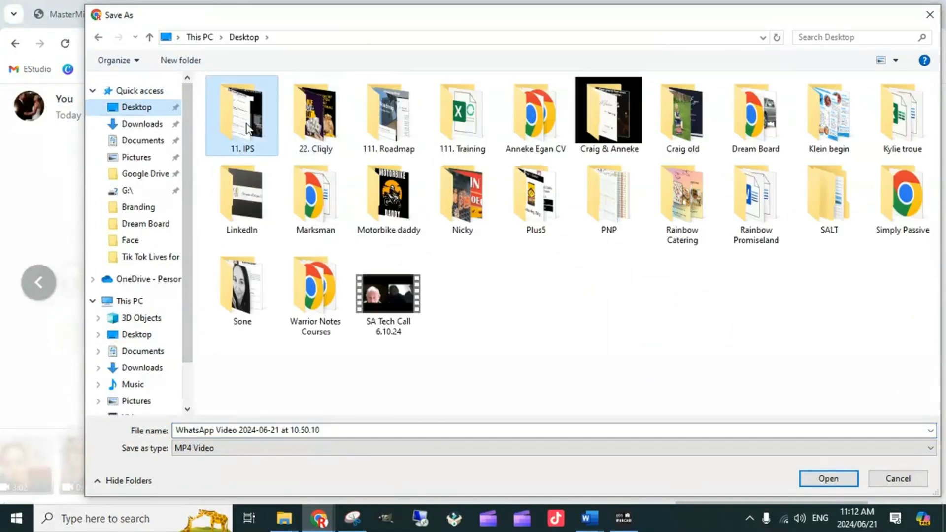
pyautogui.doubleClick(248, 129)
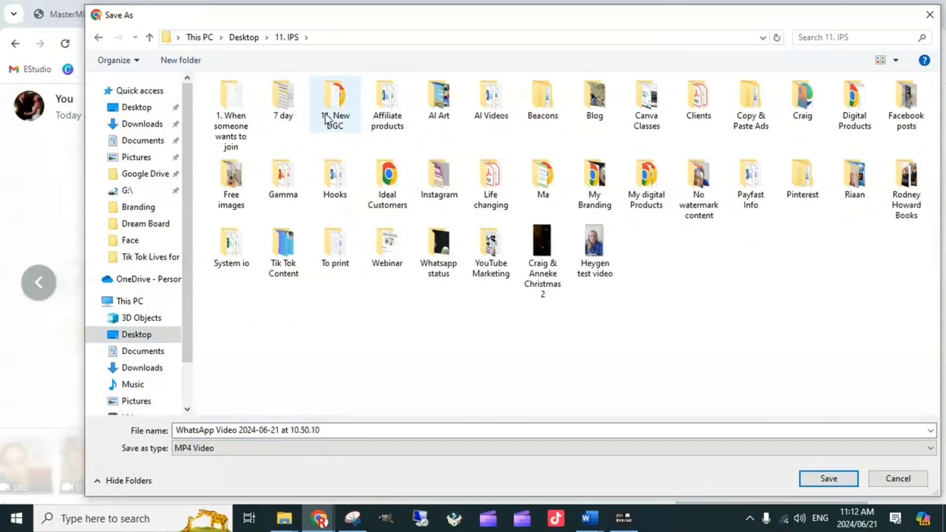
pyautogui.doubleClick(327, 119)
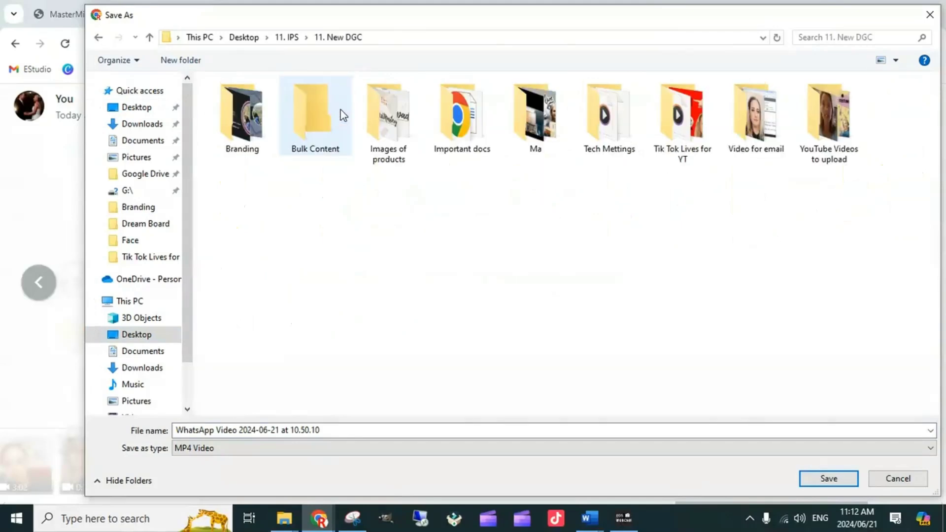
pyautogui.doubleClick(302, 122)
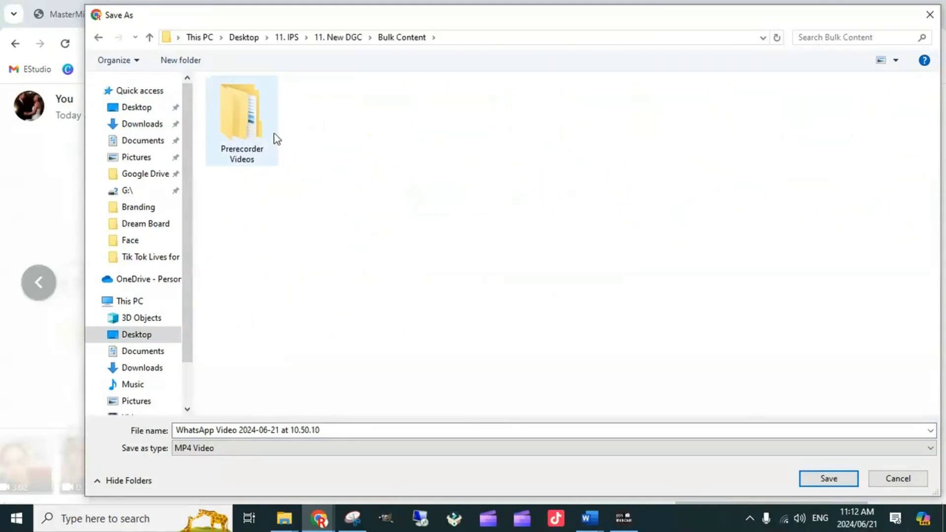
pyautogui.doubleClick(258, 130)
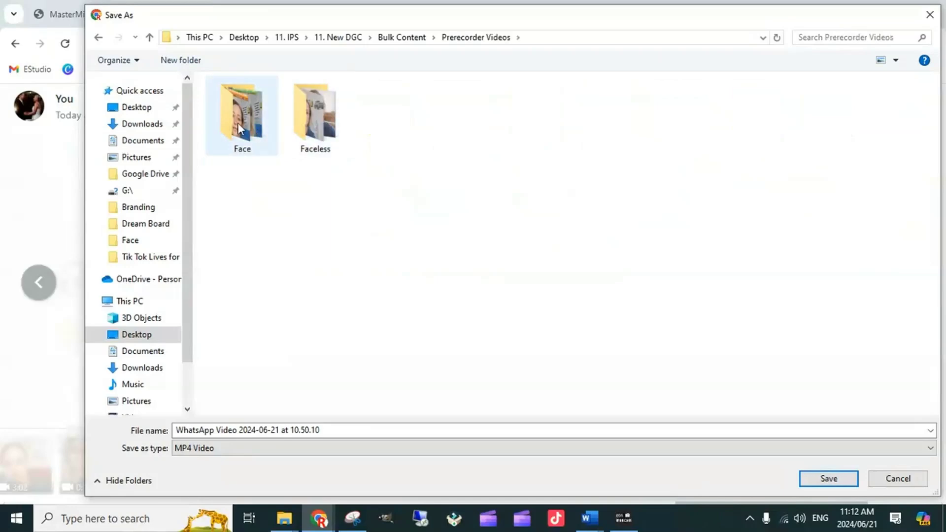
pyautogui.doubleClick(323, 116)
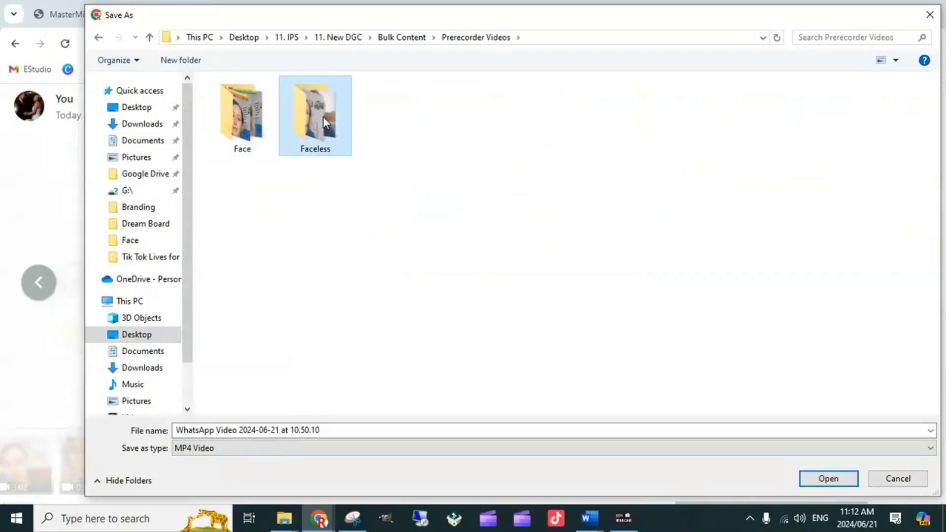
# Step: Create a folder named "YT 20 Faceless July 24" inside the Faceless folder and open it as the save location
pyautogui.rightClick(219, 230)
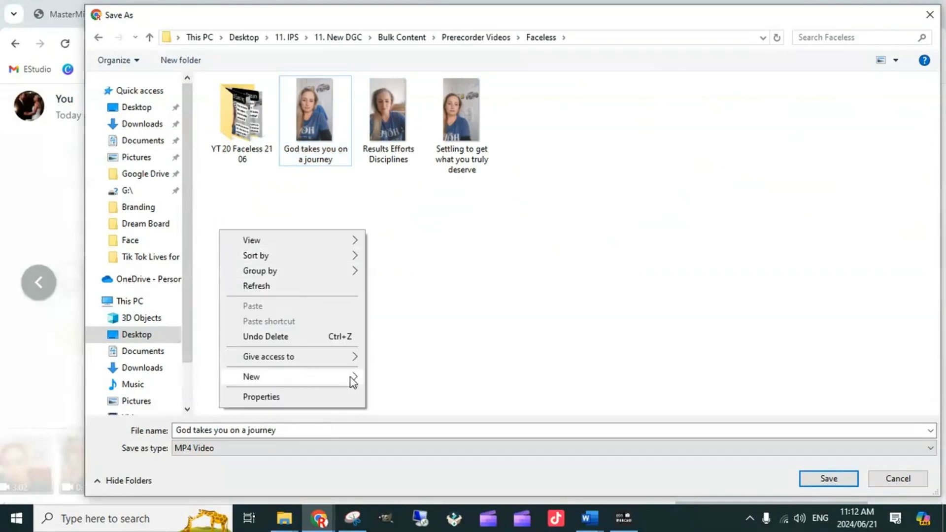
pyautogui.moveTo(364, 381)
pyautogui.click(407, 385)
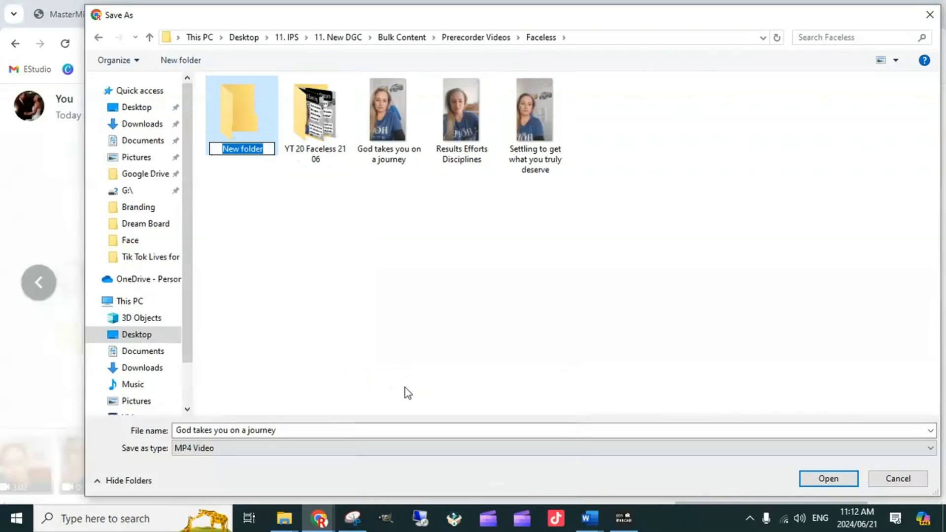
pyautogui.write('YT')
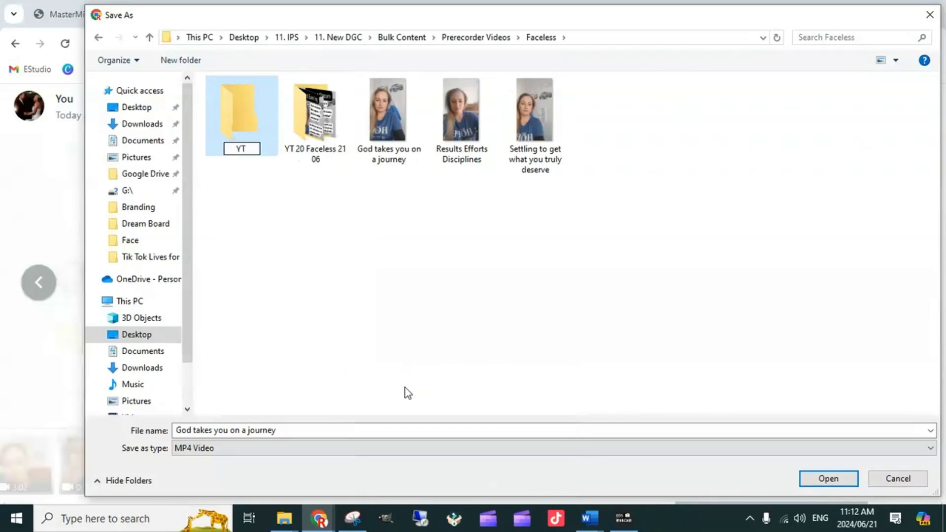
pyautogui.write(' 20 Faceless')
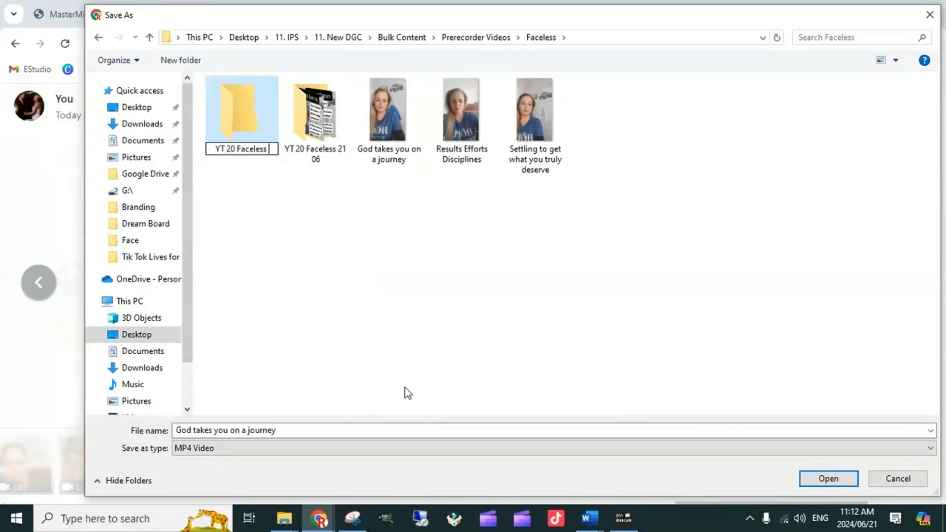
pyautogui.write(' July 24')
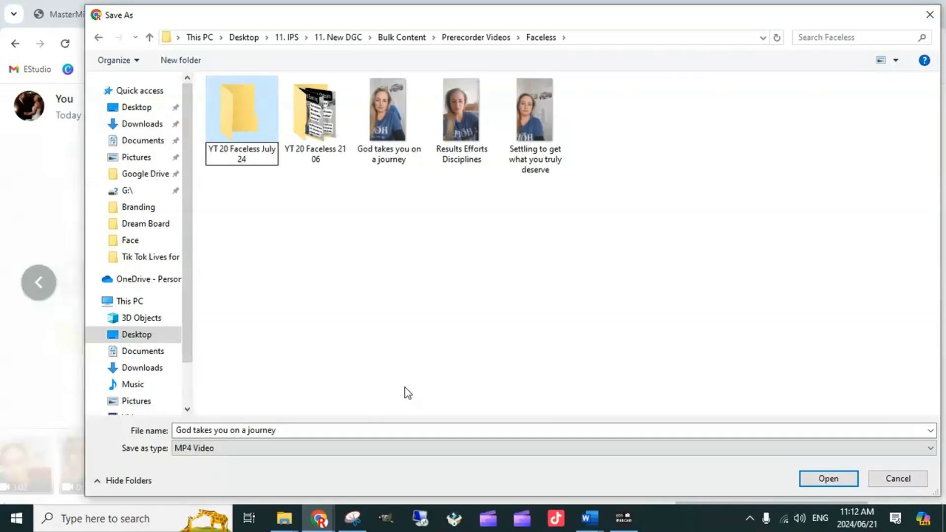
pyautogui.press('Return')
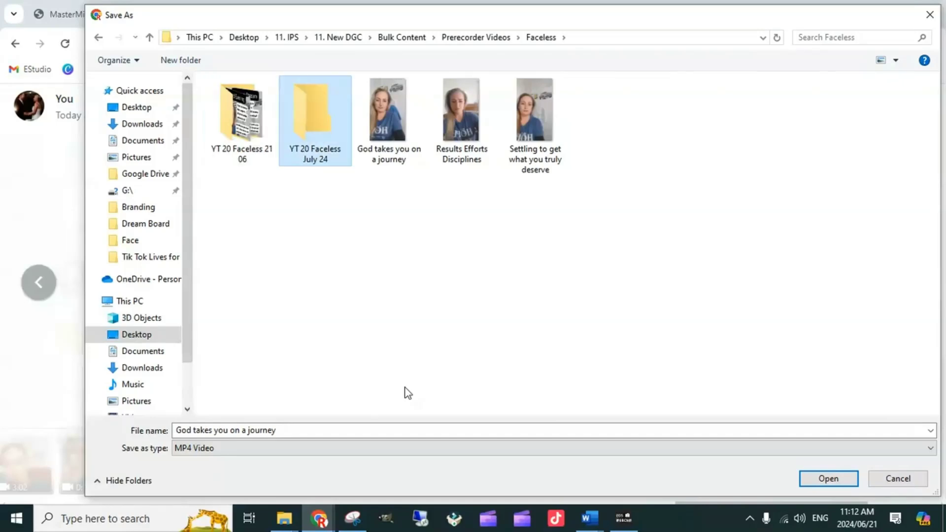
pyautogui.doubleClick(309, 122)
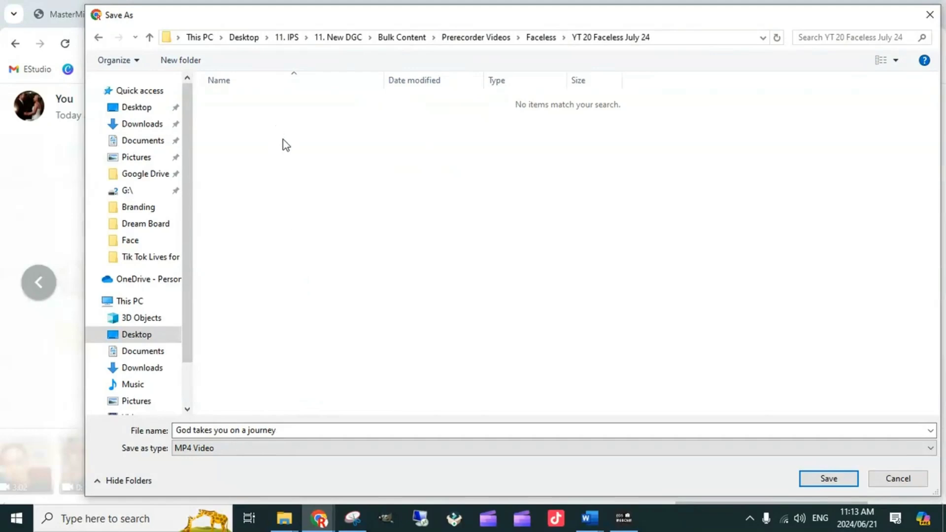
# Step: Name the video file 1 and save it as an MP4 in the YT 20 Faceless July 24 folder
pyautogui.click(299, 430)
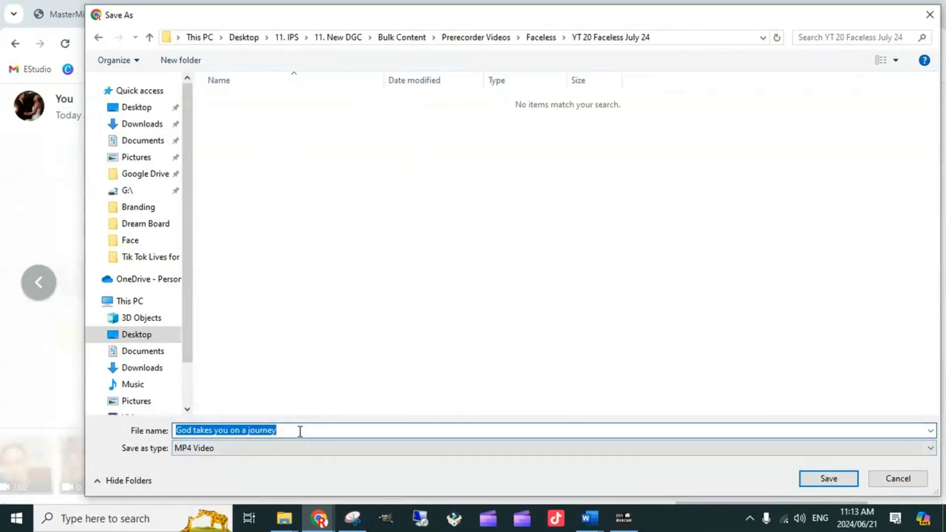
pyautogui.write('1')
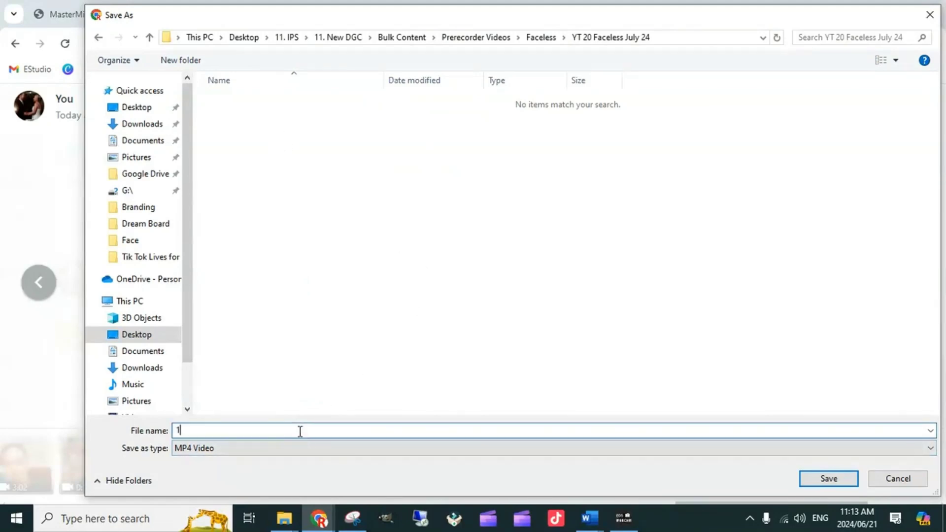
pyautogui.click(829, 479)
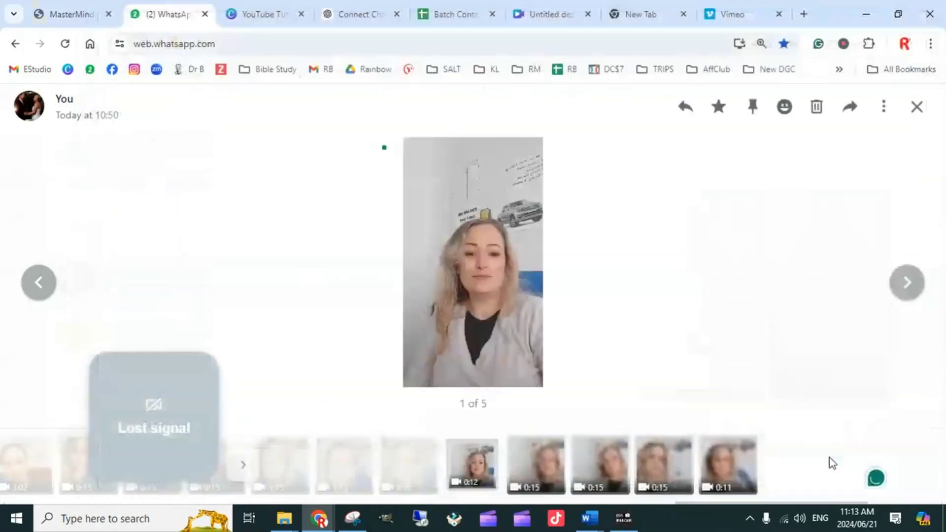
# Step: Go to the second of the five WhatsApp videos and bring up its download option
pyautogui.click(910, 288)
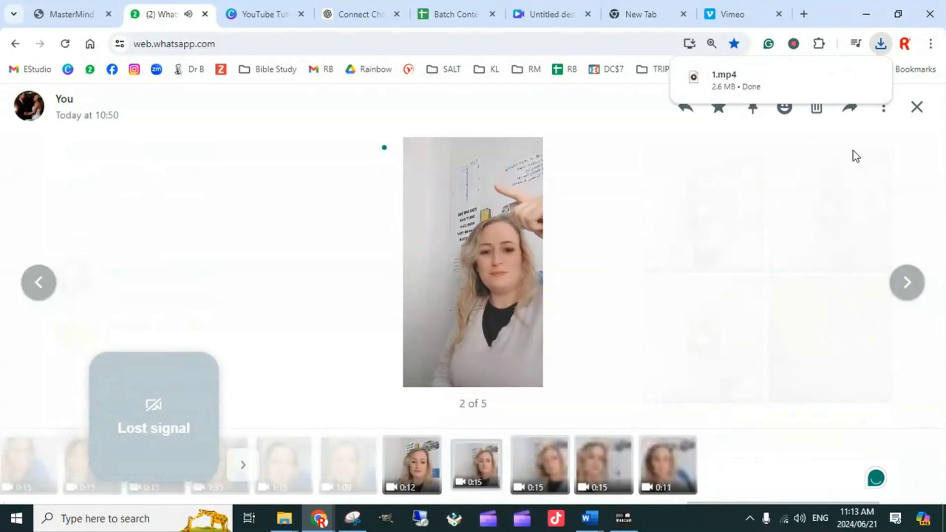
pyautogui.click(884, 108)
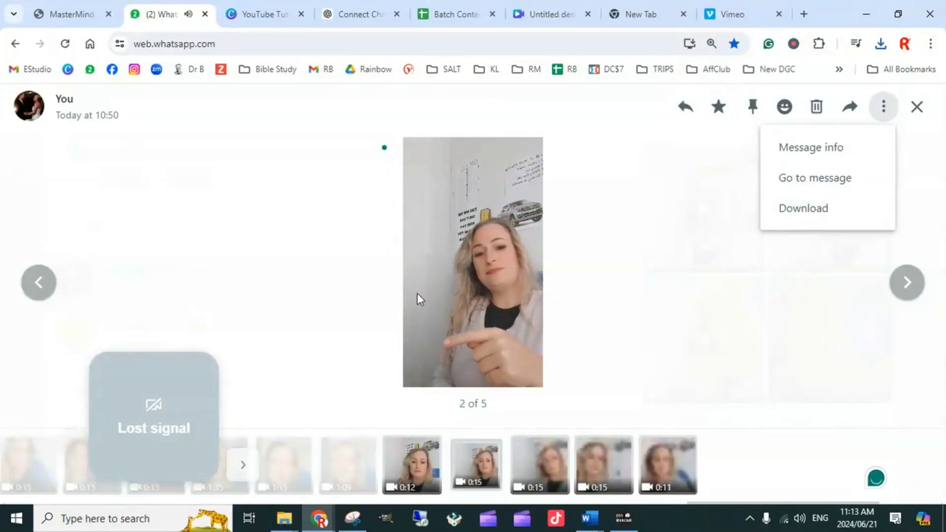
pyautogui.click(242, 468)
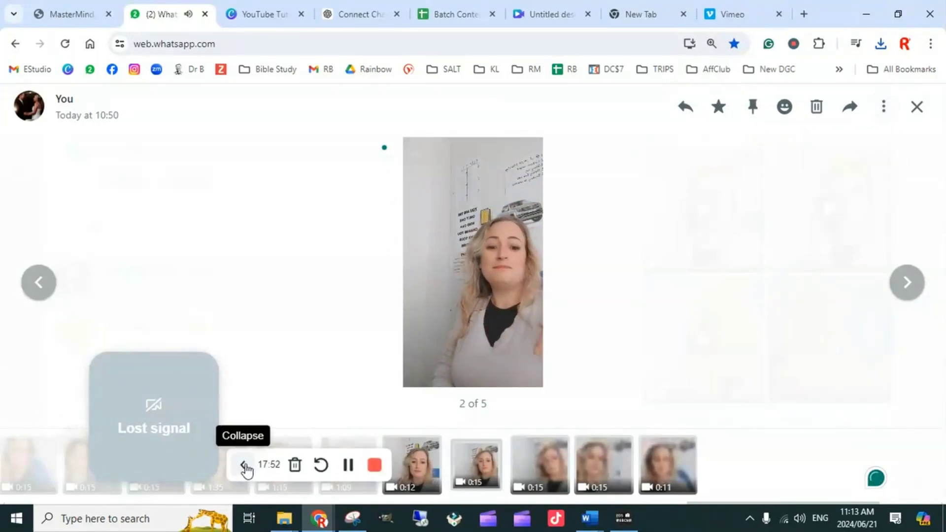
pyautogui.click(349, 466)
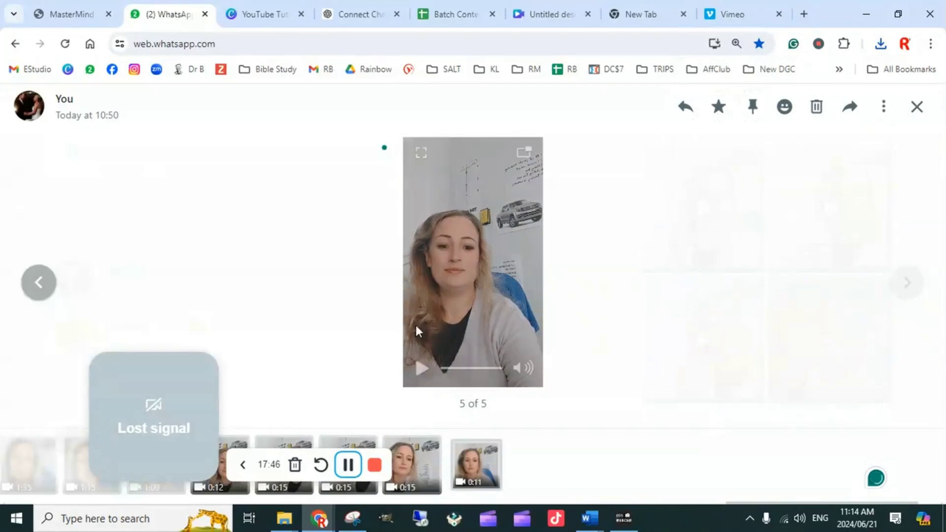
# Step: Page back through the WhatsApp videos to the first one and forward again to the fifth to review them
pyautogui.click(42, 284)
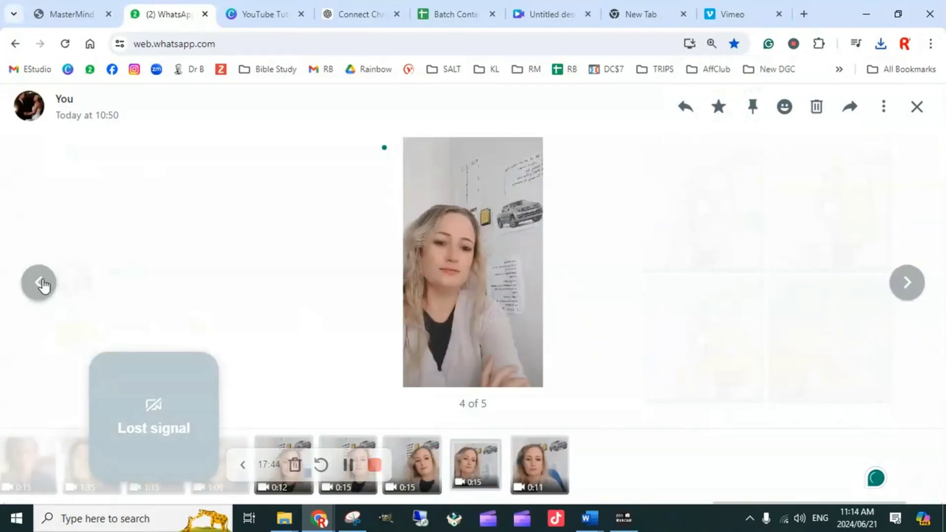
pyautogui.click(42, 284)
pyautogui.click(42, 284)
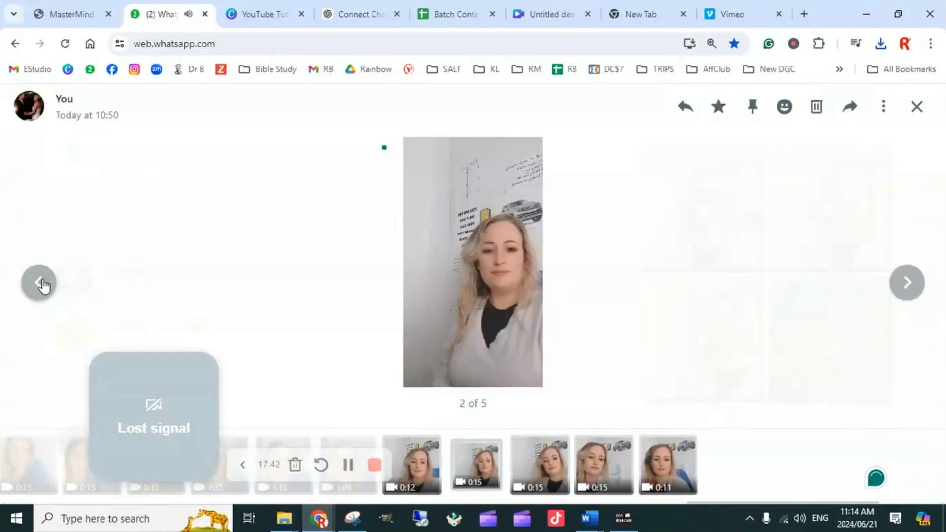
pyautogui.click(42, 284)
pyautogui.click(911, 284)
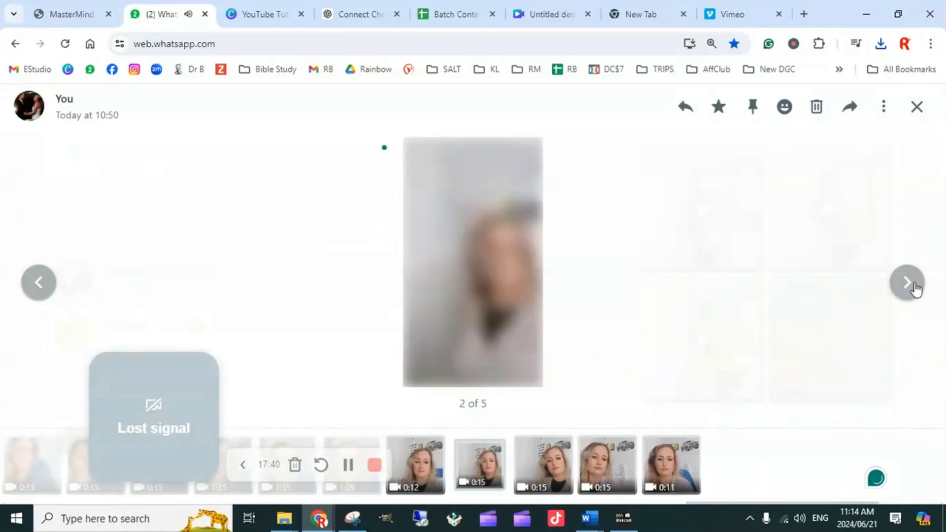
pyautogui.click(912, 284)
pyautogui.click(912, 286)
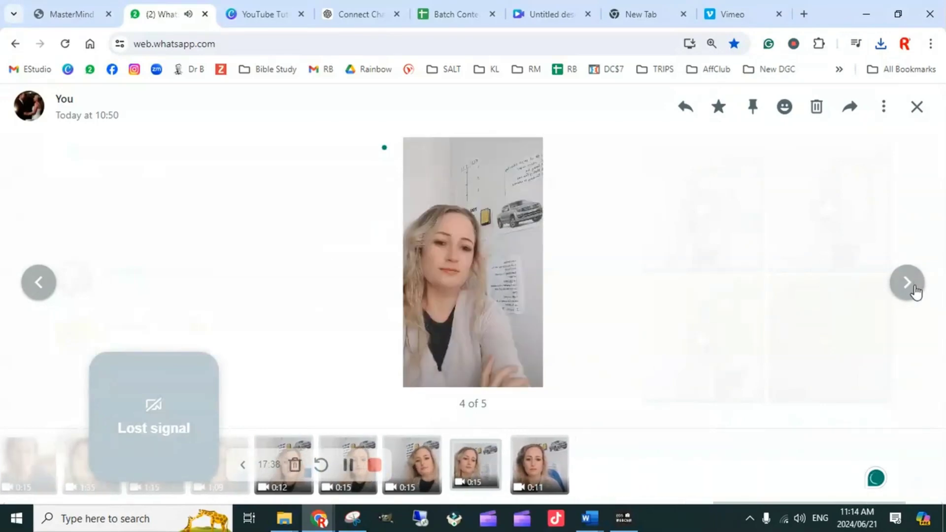
pyautogui.click(912, 285)
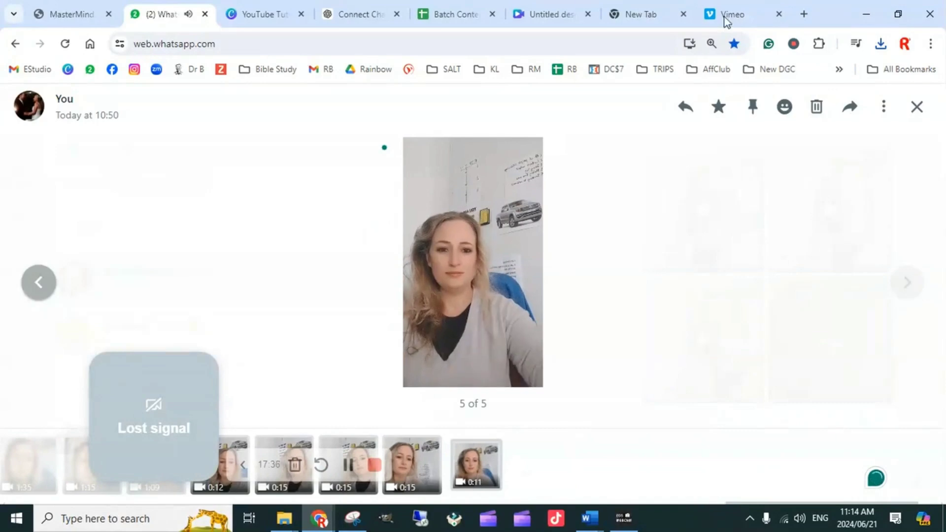
# Step: Switch to the blank Canva design and upload videos 1 to 5 from the YT 20 Faceless July 24 folder
pyautogui.click(543, 16)
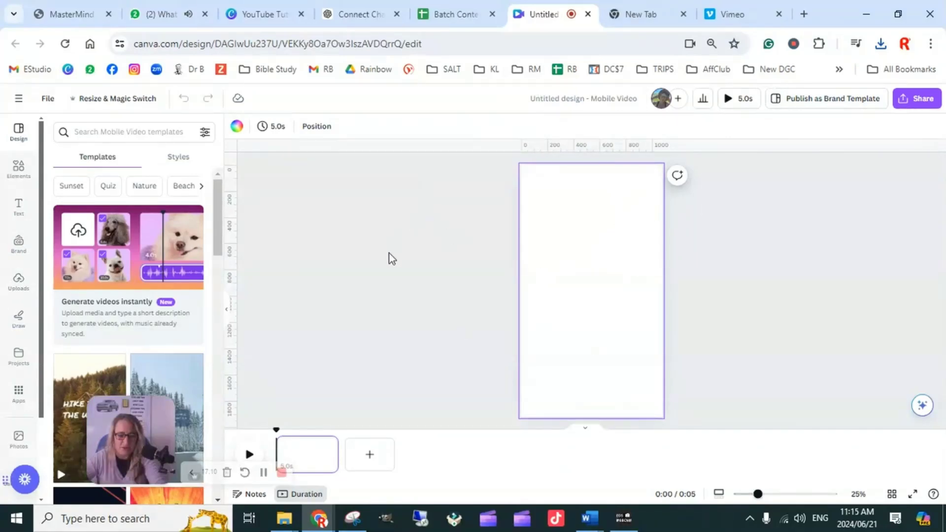
pyautogui.click(19, 281)
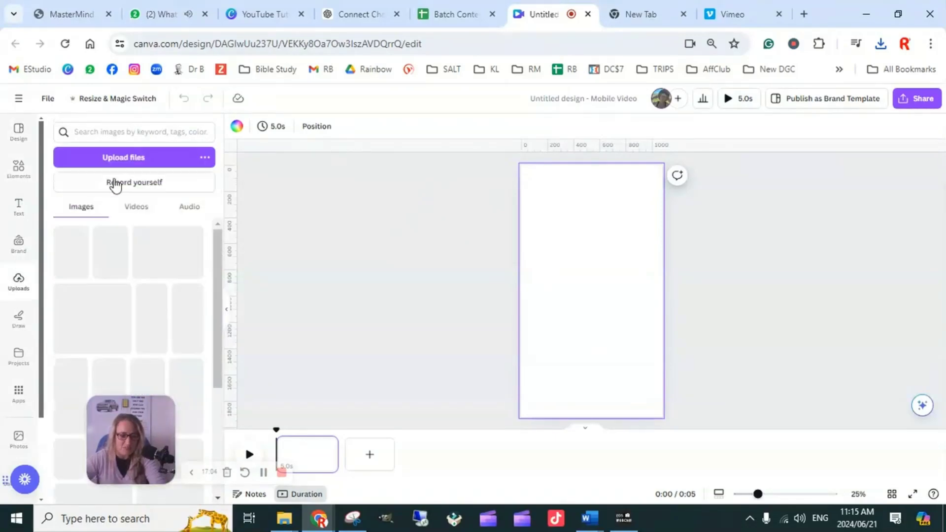
pyautogui.click(133, 161)
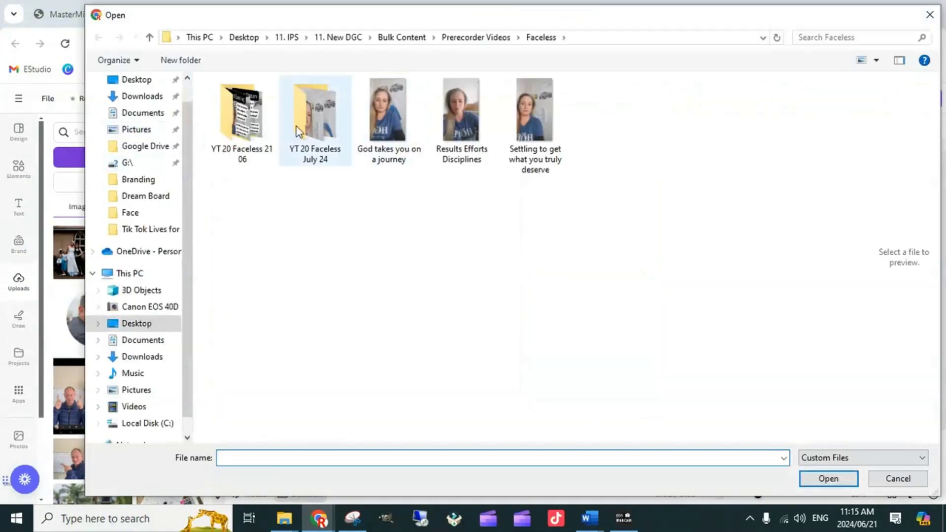
pyautogui.doubleClick(324, 134)
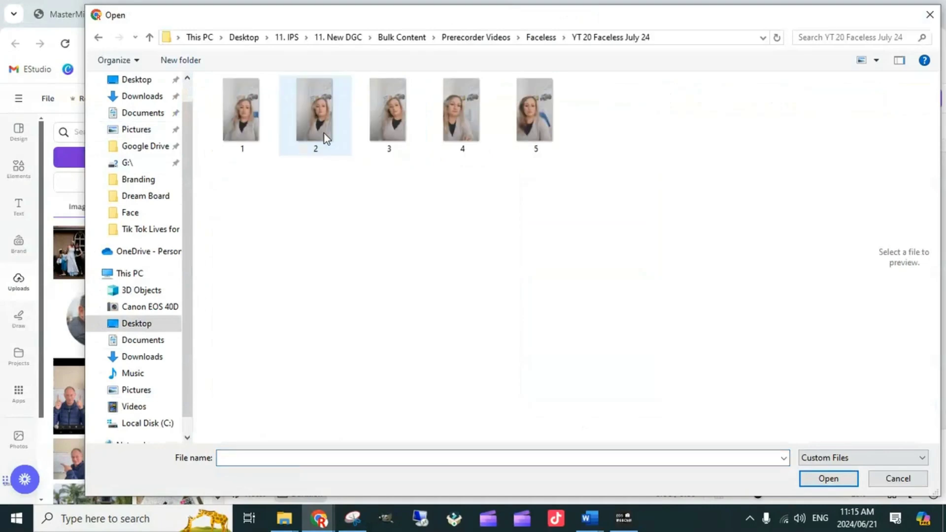
pyautogui.click(252, 123)
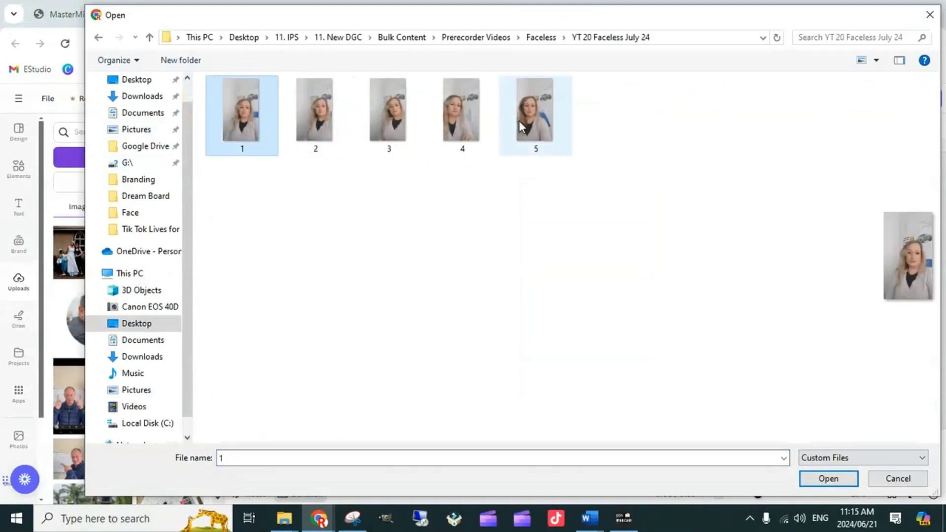
pyautogui.keyDown('shift'); pyautogui.click(519, 120); pyautogui.keyUp('shift')
pyautogui.click(838, 481)
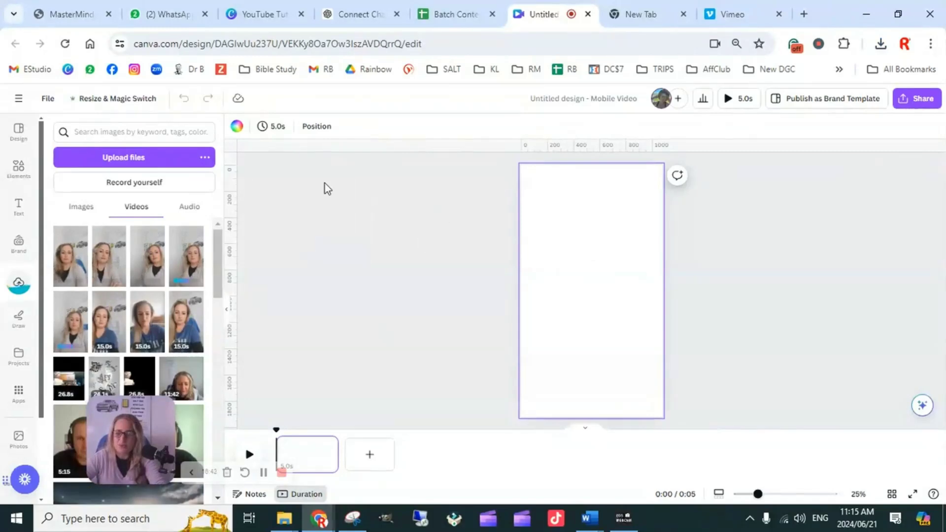
# Step: Switch to ChatGPT and check the YouTube Shorts script table being generated below the prompt
pyautogui.click(360, 15)
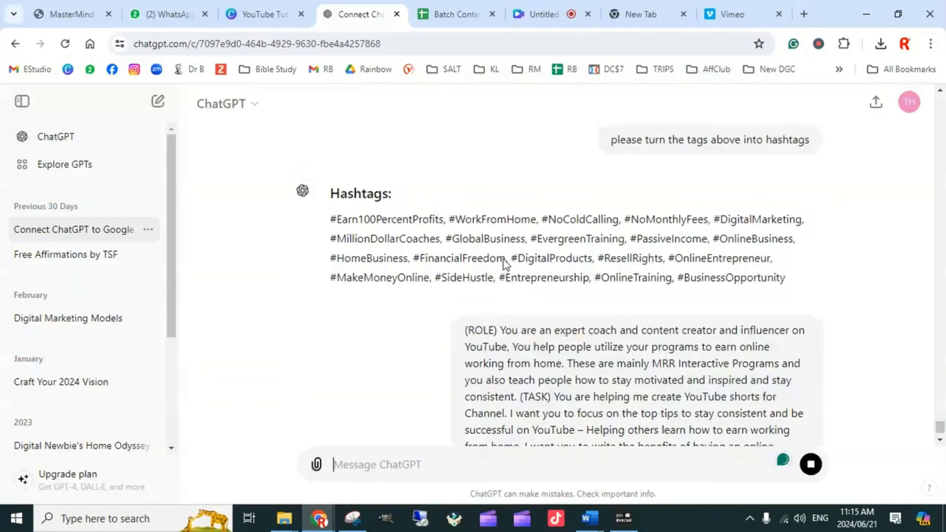
pyautogui.scroll(4, 518, 266)
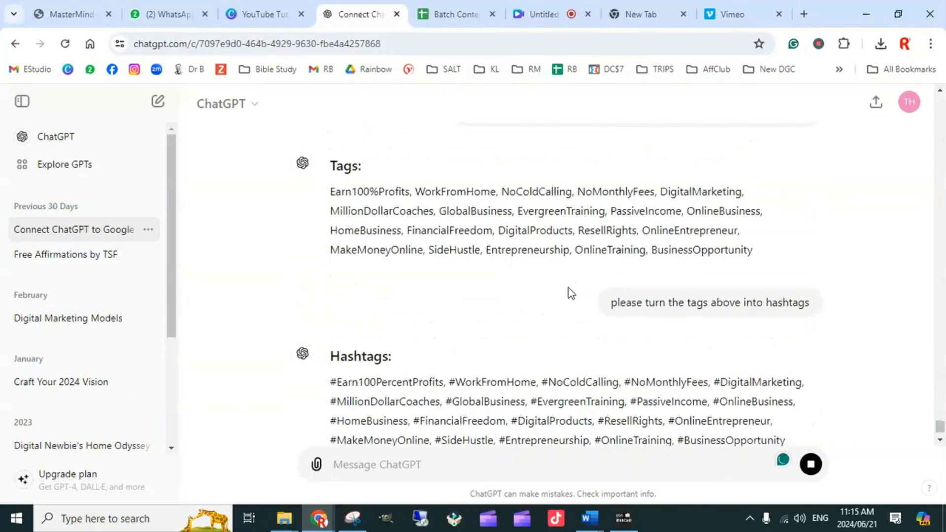
pyautogui.scroll(-15, 572, 290)
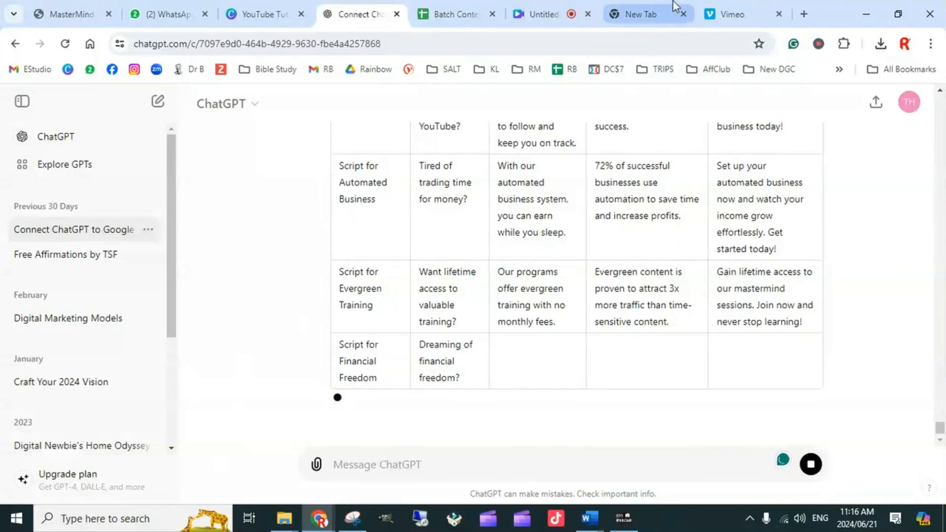
# Step: Return to the Canva design and check the upload progress of the five videos
pyautogui.moveTo(545, 16)
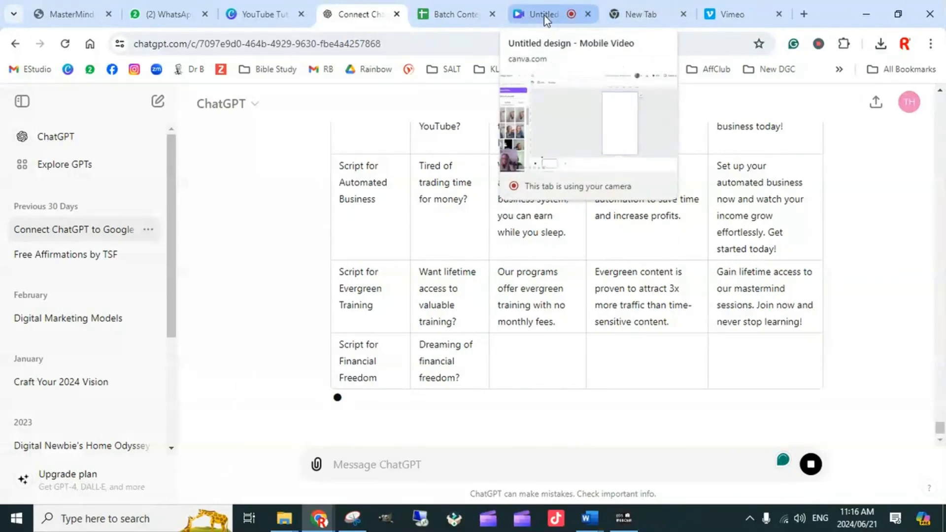
pyautogui.click(545, 16)
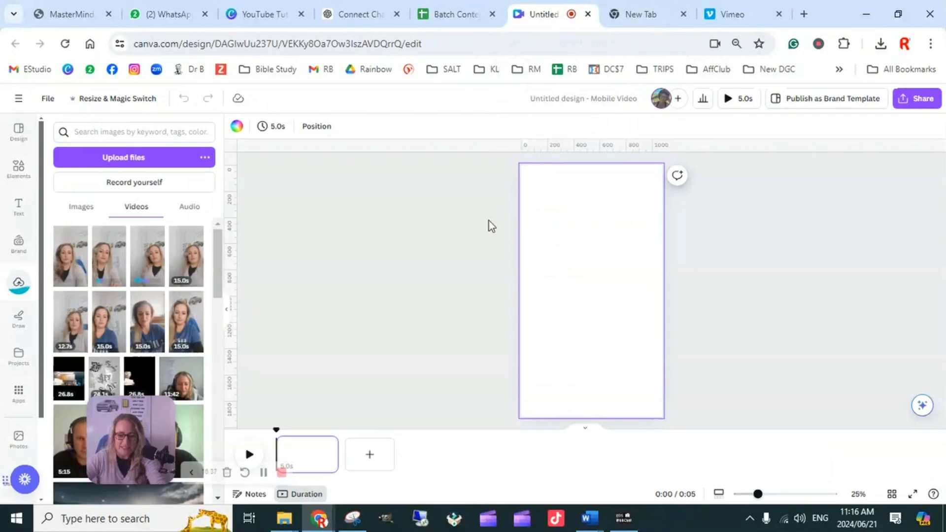
pyautogui.moveTo(245, 446)
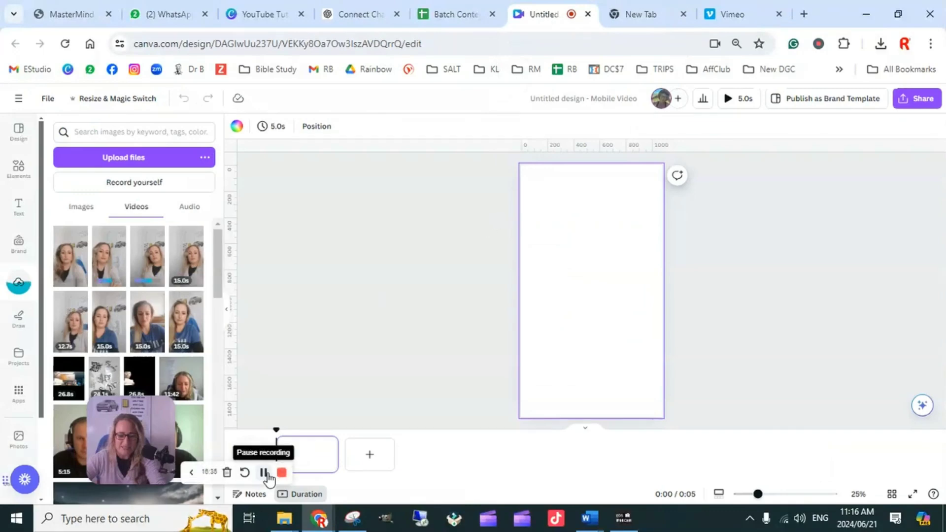
pyautogui.click(264, 474)
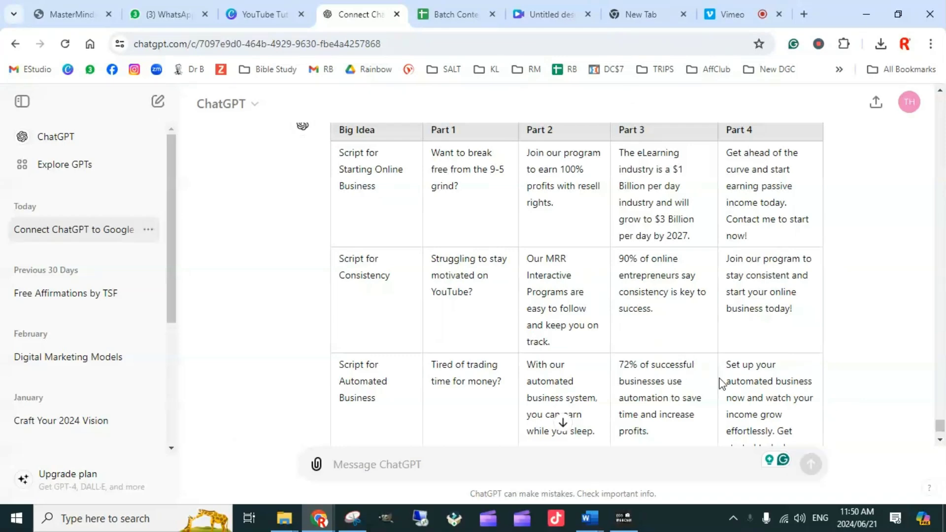
# Step: Select the entire generated script table in the ChatGPT reply, from the last row up to the Big Idea header, and copy it
pyautogui.scroll(-1, 686, 383)
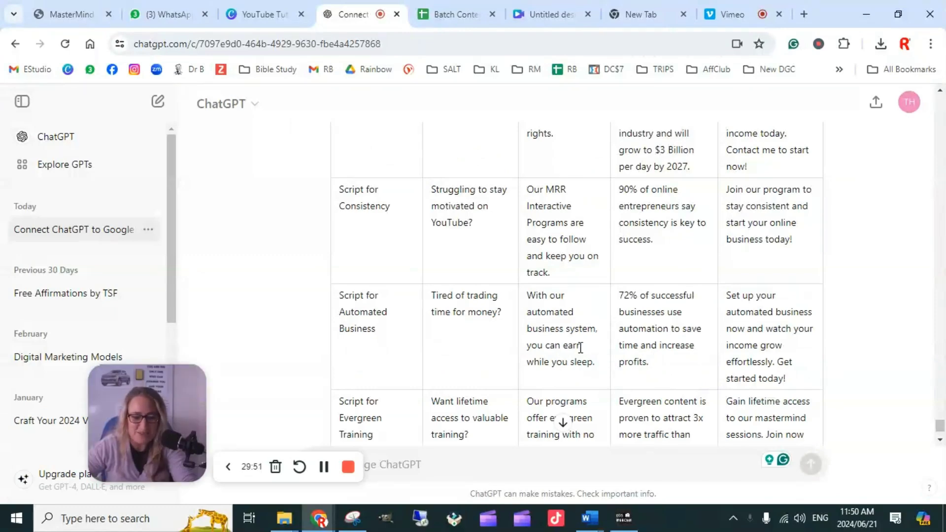
pyautogui.scroll(4, 670, 350)
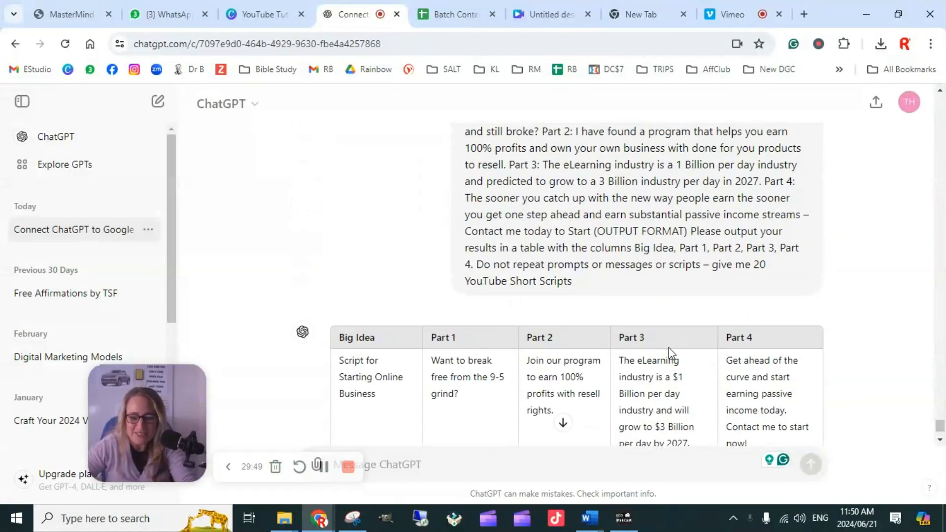
pyautogui.scroll(-10, 670, 351)
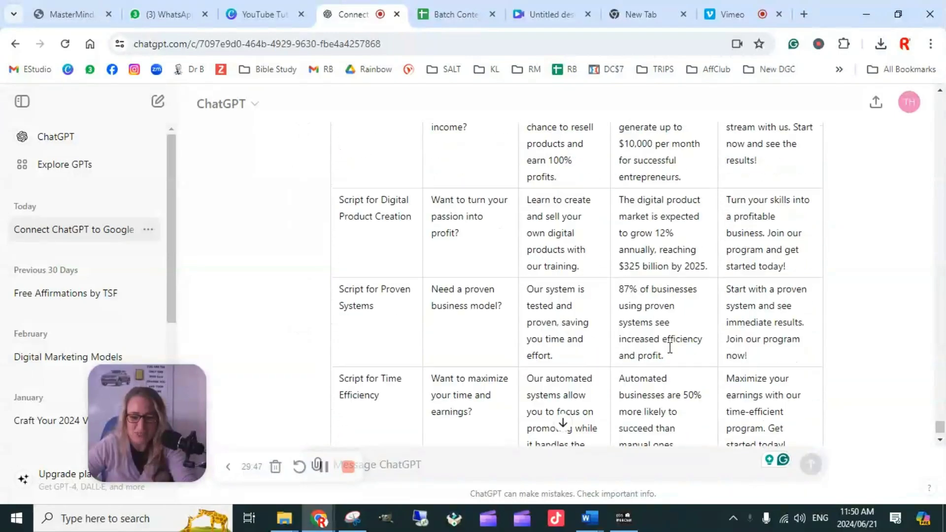
pyautogui.scroll(-15, 670, 347)
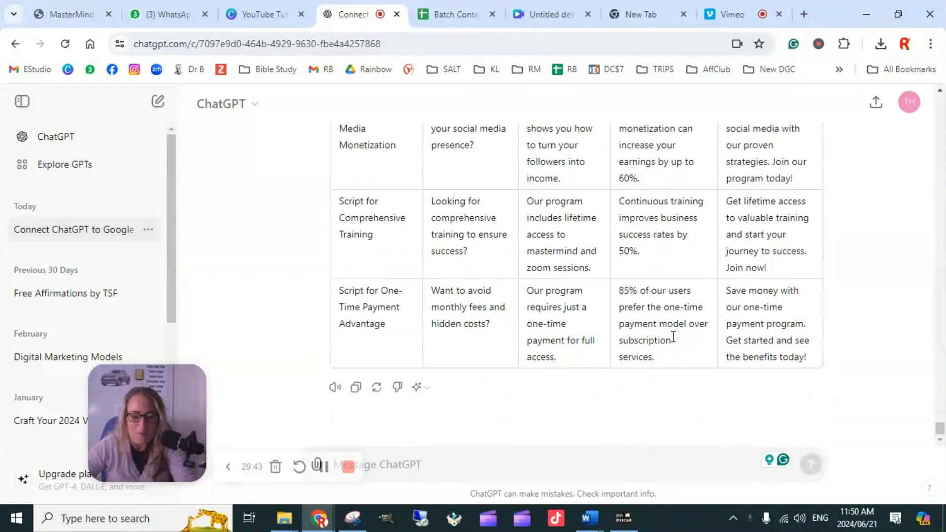
pyautogui.moveTo(808, 357); pyautogui.dragTo(369, 222)
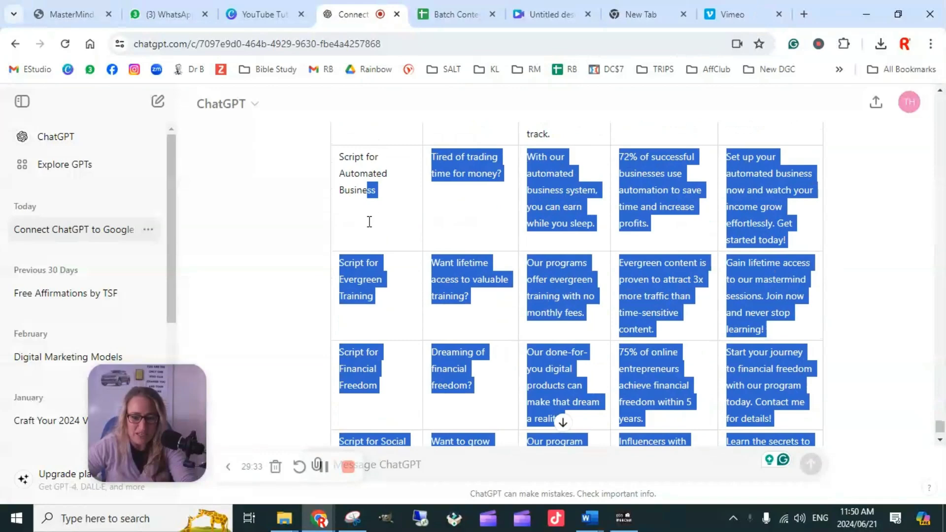
pyautogui.moveTo(334, 186)
pyautogui.mouseDown()
pyautogui.moveTo(327, 163)
pyautogui.moveTo(334, 194)
pyautogui.mouseUp()
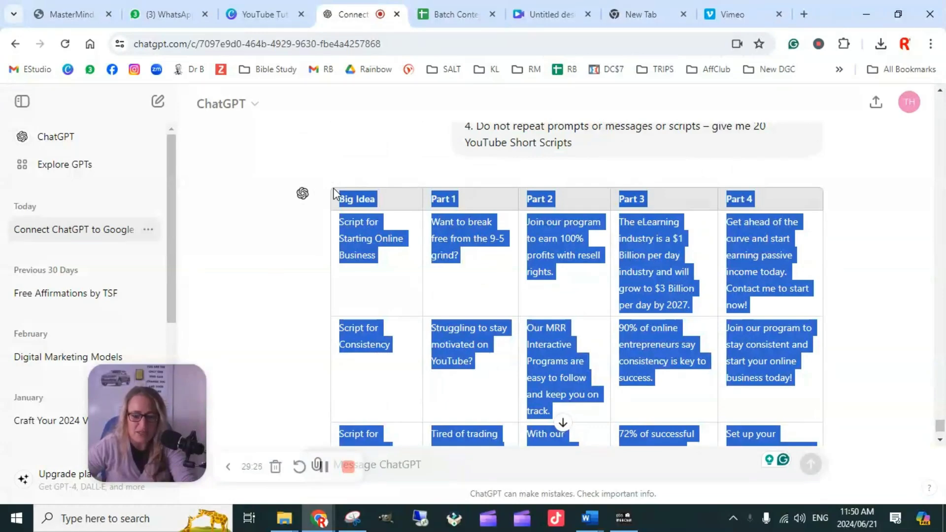
pyautogui.moveTo(334, 194); pyautogui.dragTo(334, 193)
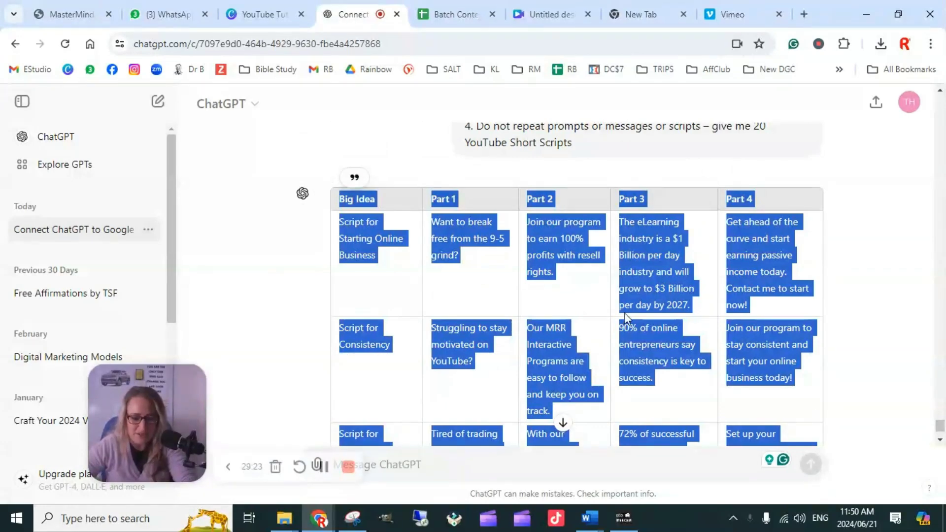
# Step: Switch to the Batch Content Prompts spreadsheet and paste the copied script table at cell A1 of the Content Ideas 2 sheet
pyautogui.click(456, 15)
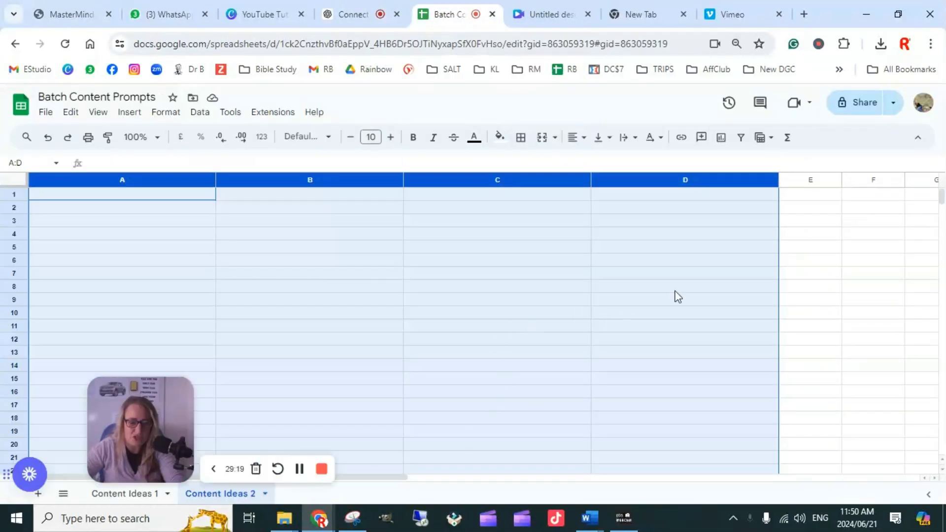
pyautogui.click(416, 235)
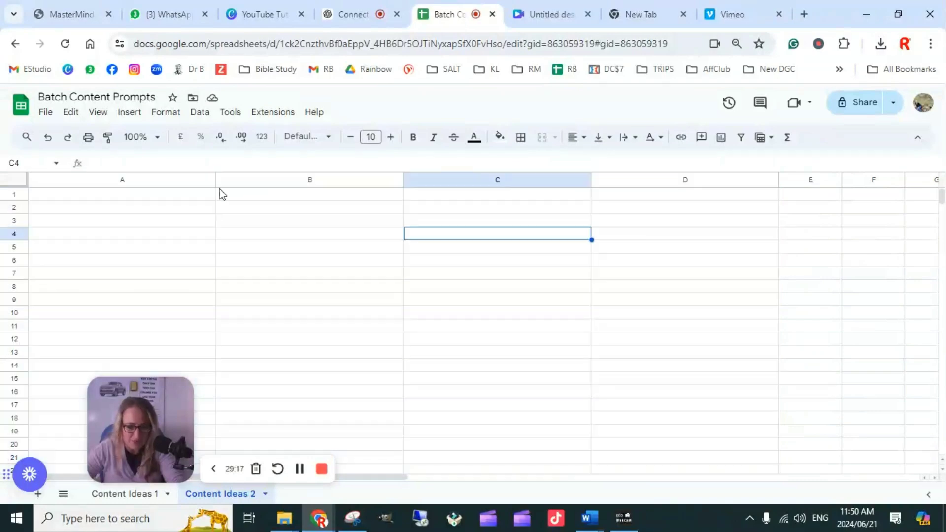
pyautogui.click(55, 197)
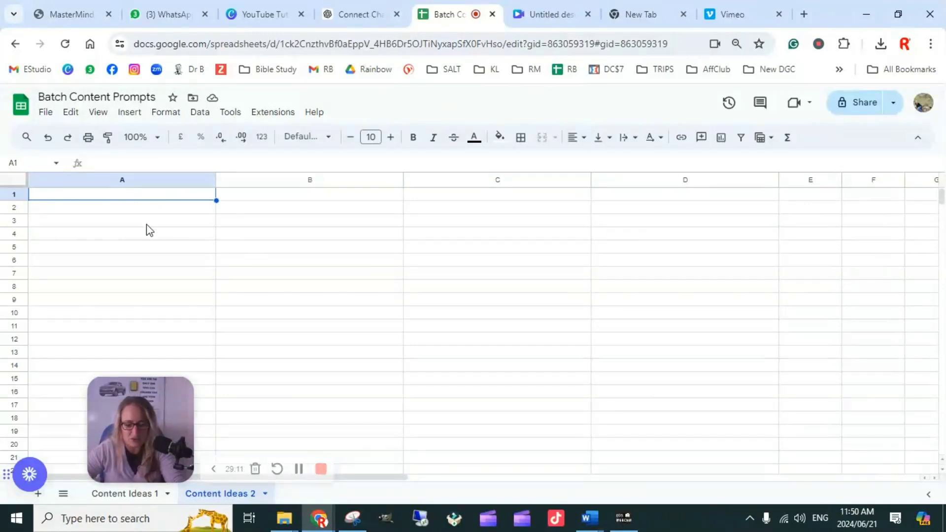
pyautogui.hotkey('ctrl', 'v')
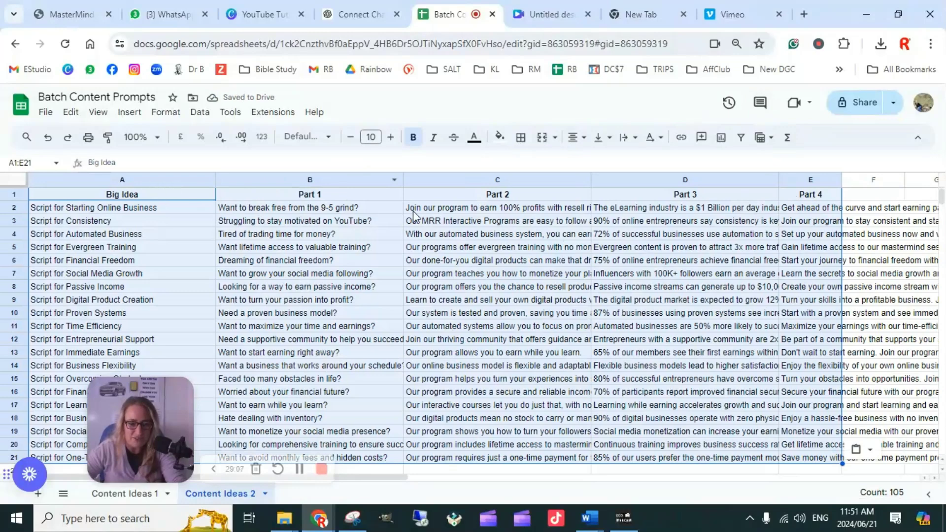
pyautogui.scroll(-5, 362, 271)
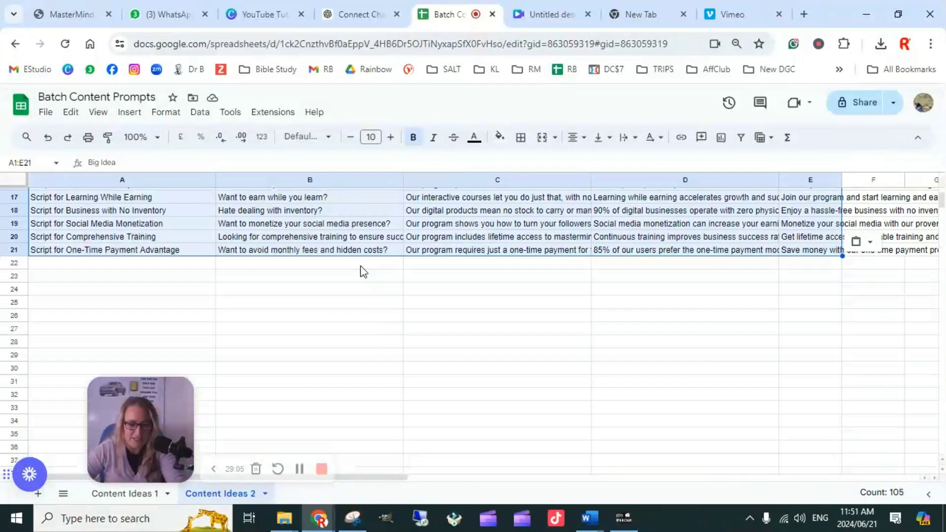
pyautogui.scroll(5, 327, 282)
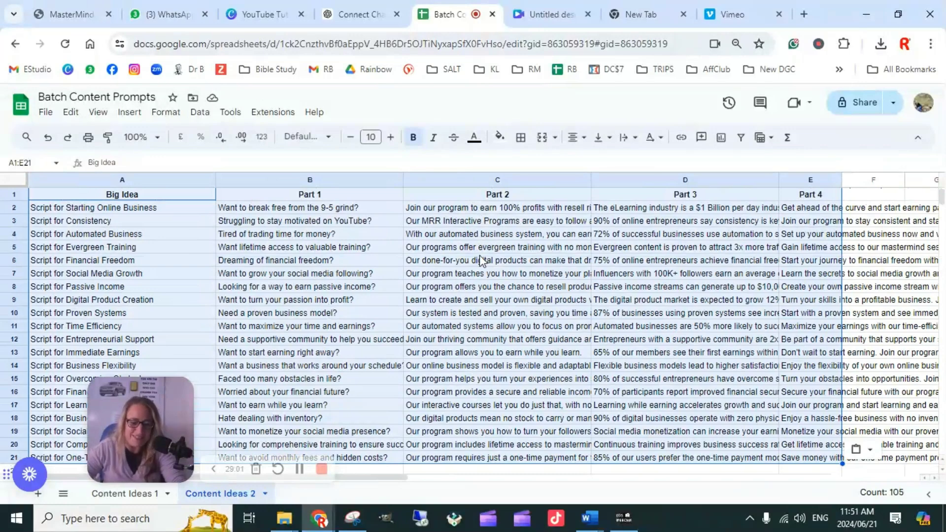
# Step: Return to the ChatGPT conversation and review the rows of the generated YouTube Shorts script table
pyautogui.click(358, 9)
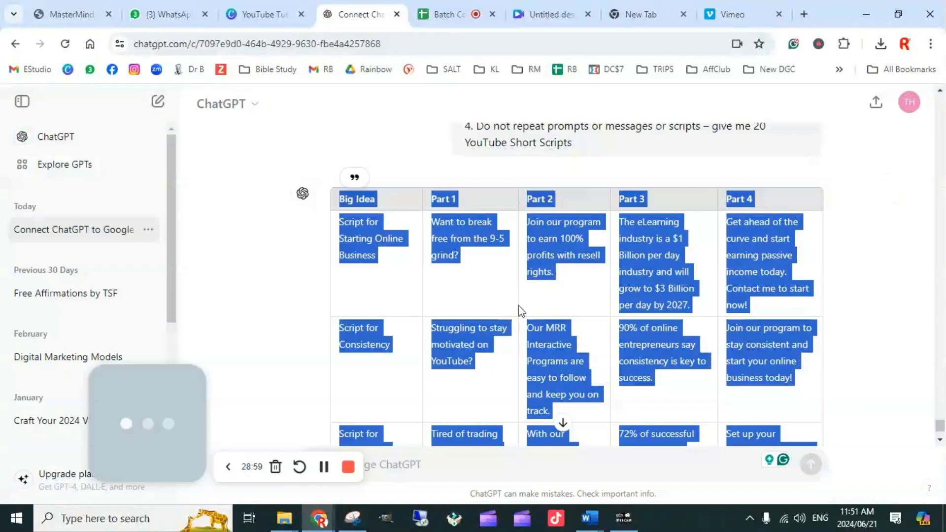
pyautogui.scroll(-6, 512, 351)
pyautogui.scroll(-10, 513, 351)
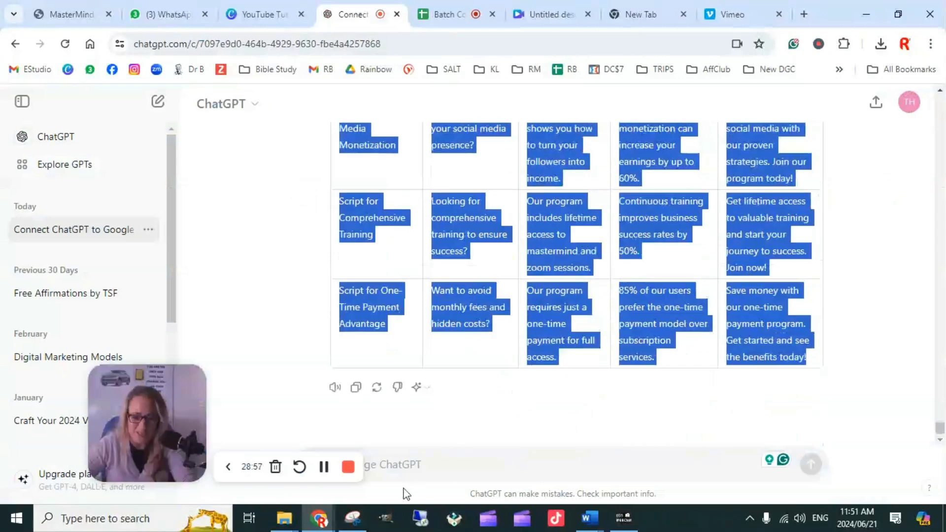
pyautogui.click(421, 464)
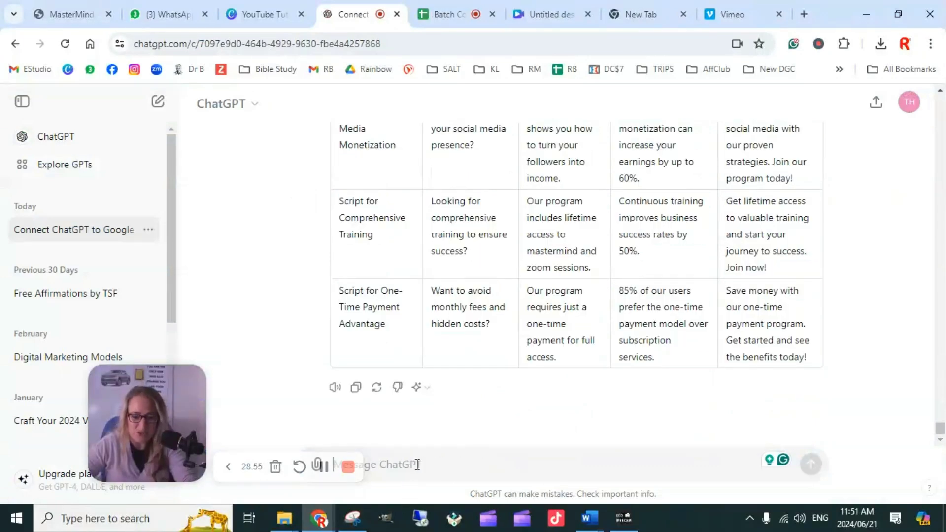
pyautogui.click(228, 467)
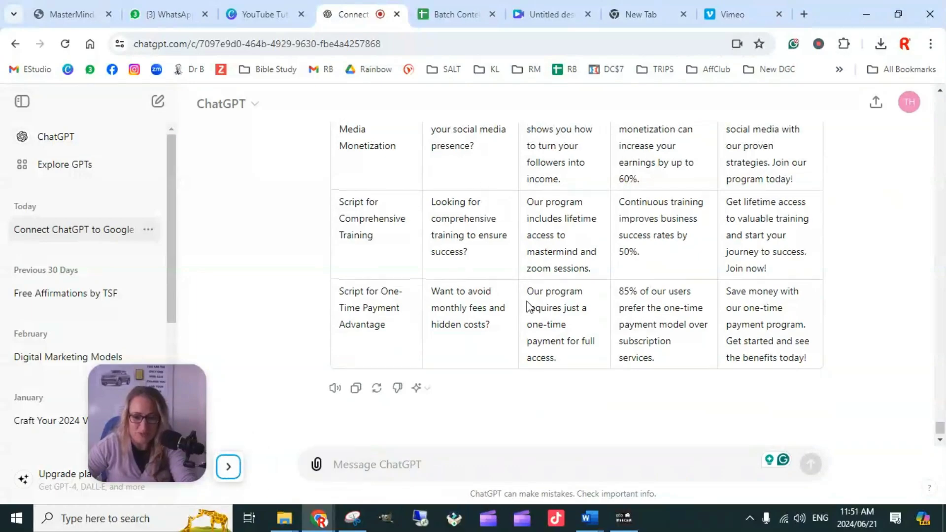
pyautogui.scroll(10, 561, 418)
pyautogui.scroll(15, 495, 266)
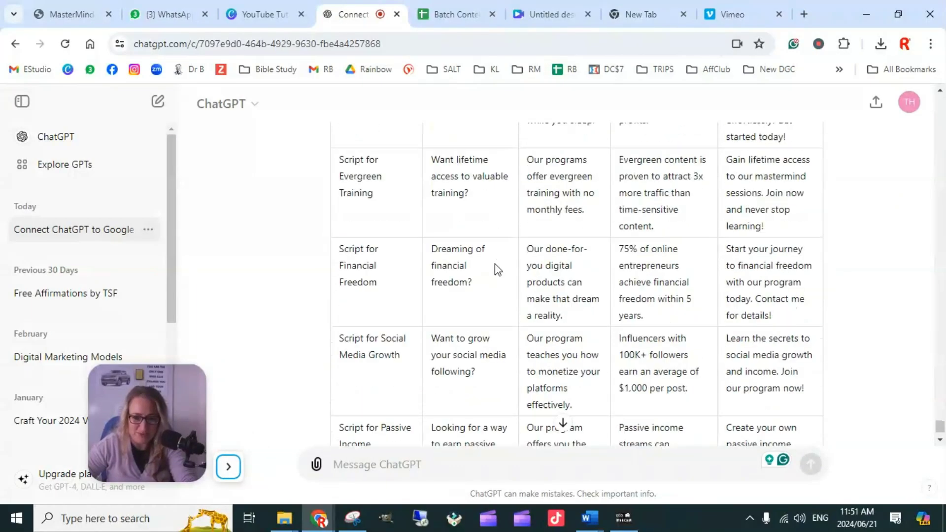
pyautogui.scroll(-8, 493, 276)
pyautogui.scroll(-15, 499, 296)
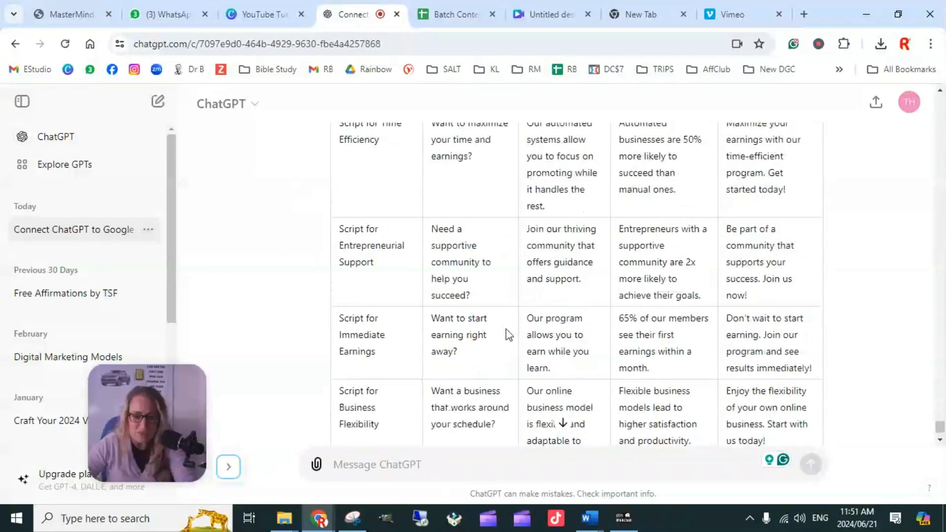
# Step: Draft the follow-up message "repeat this same process without using the same provided content above" without sending it
pyautogui.click(358, 464)
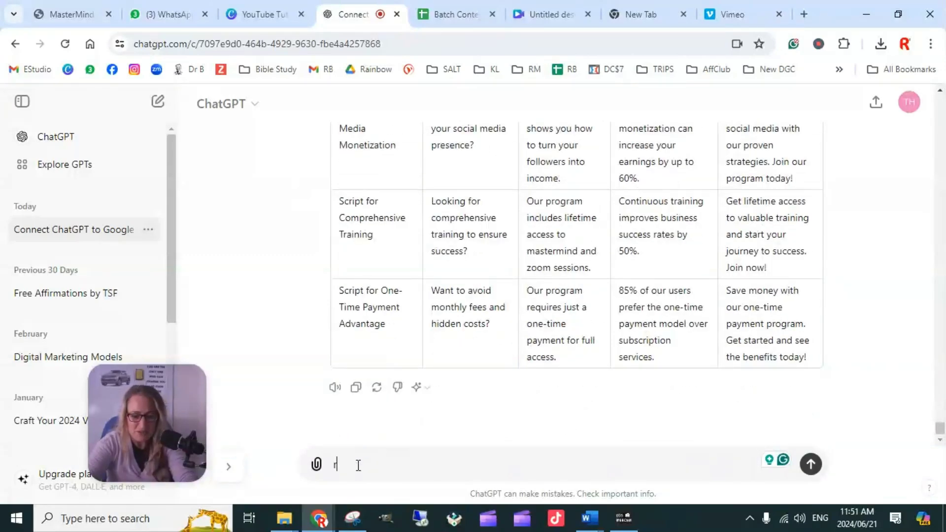
pyautogui.write('repeat this same process without usi')
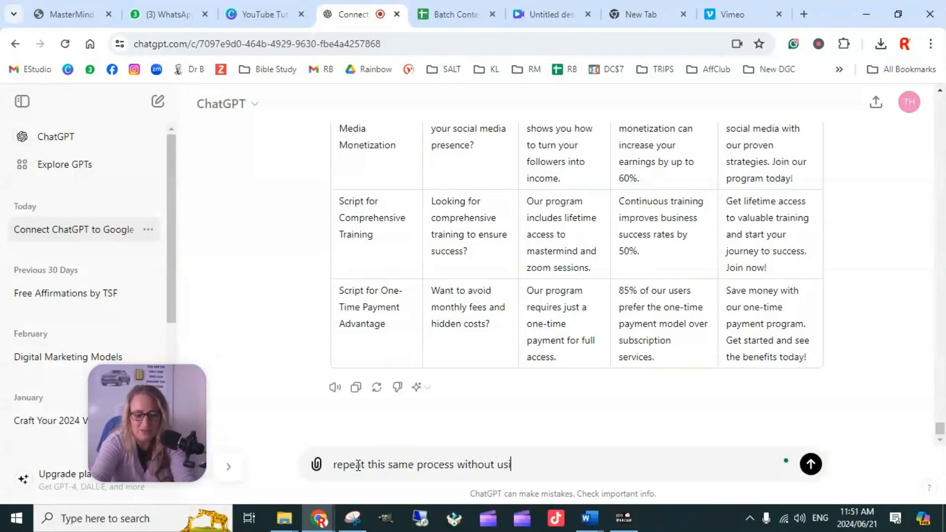
pyautogui.write('the ')
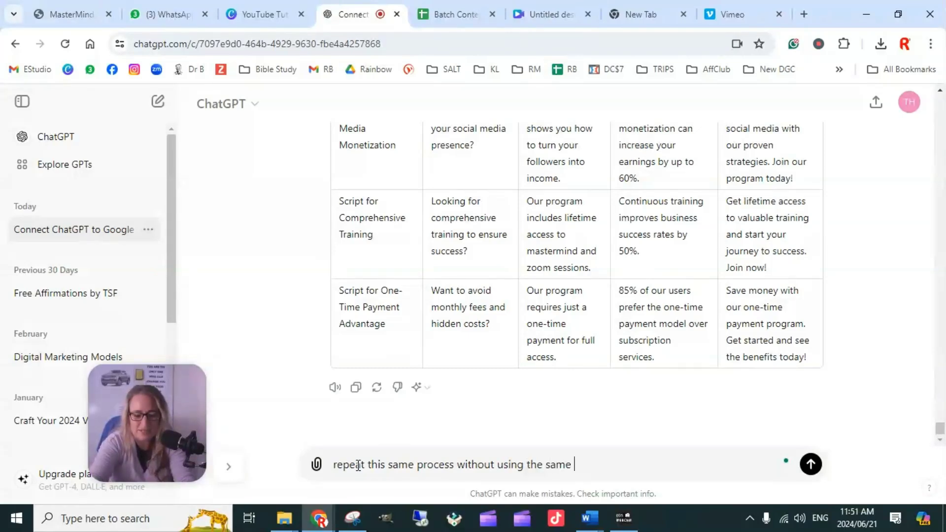
pyautogui.write('same pr')
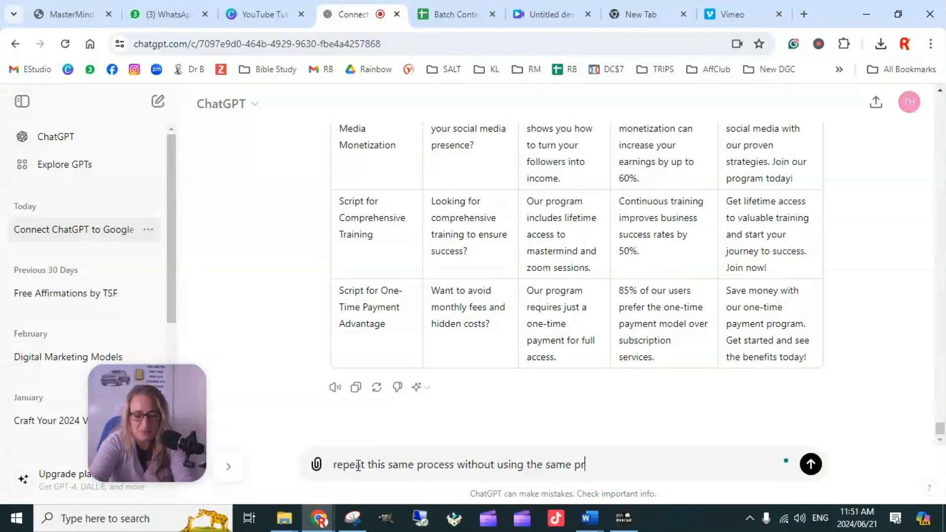
pyautogui.write('ovided con')
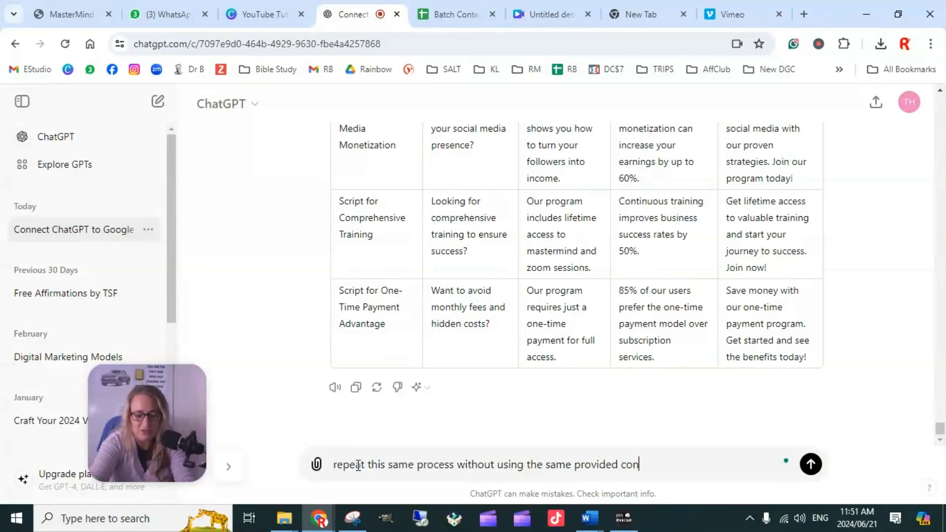
pyautogui.write('tent')
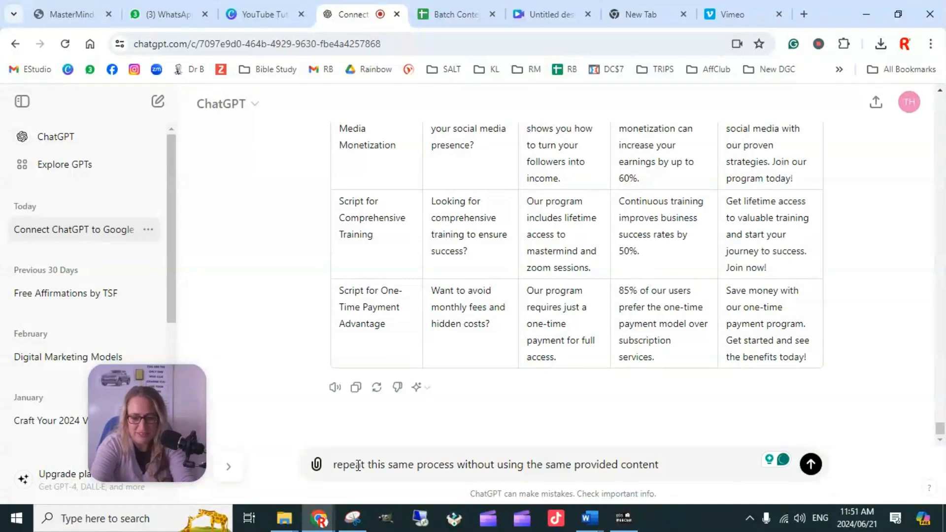
pyautogui.write(' above')
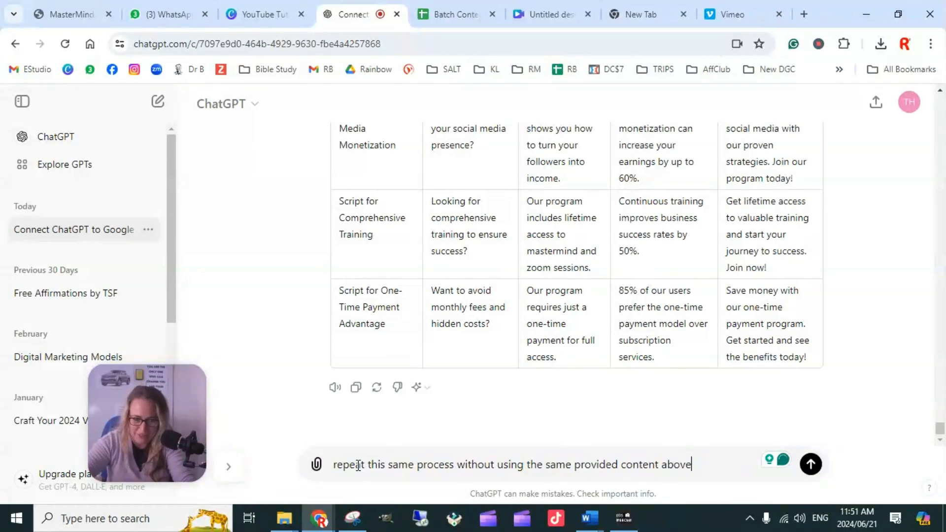
# Step: Review the original prompt above the table, highlighting the passage on the MRR Courses and program perks
pyautogui.scroll(10, 571, 299)
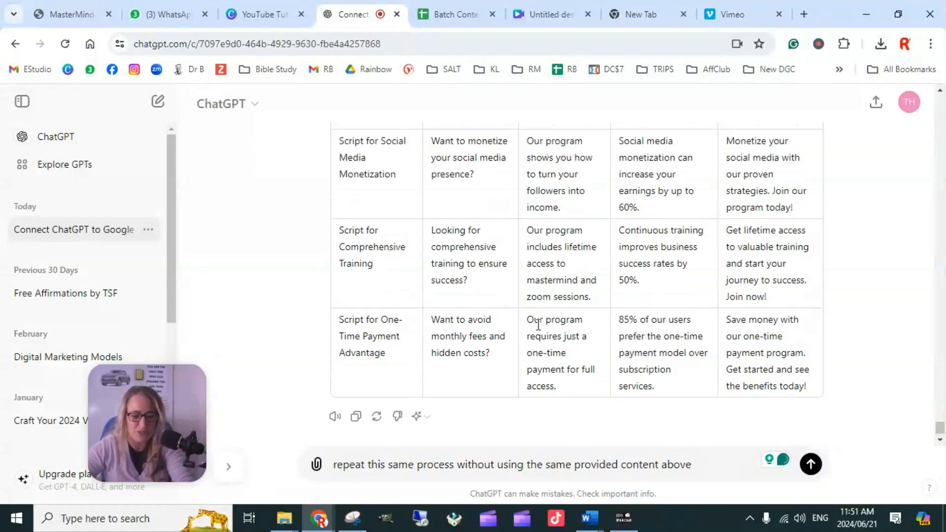
pyautogui.scroll(15, 592, 291)
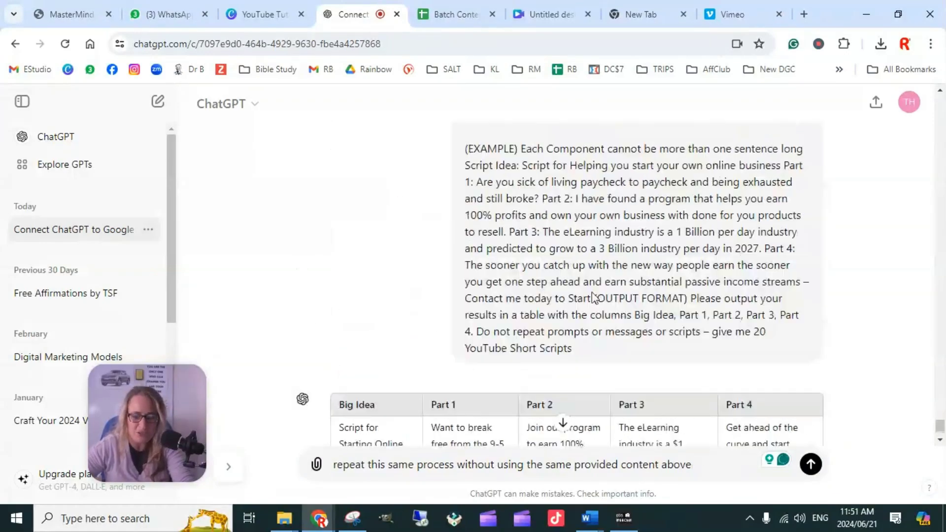
pyautogui.moveTo(699, 317); pyautogui.dragTo(550, 159)
pyautogui.scroll(7, 602, 265)
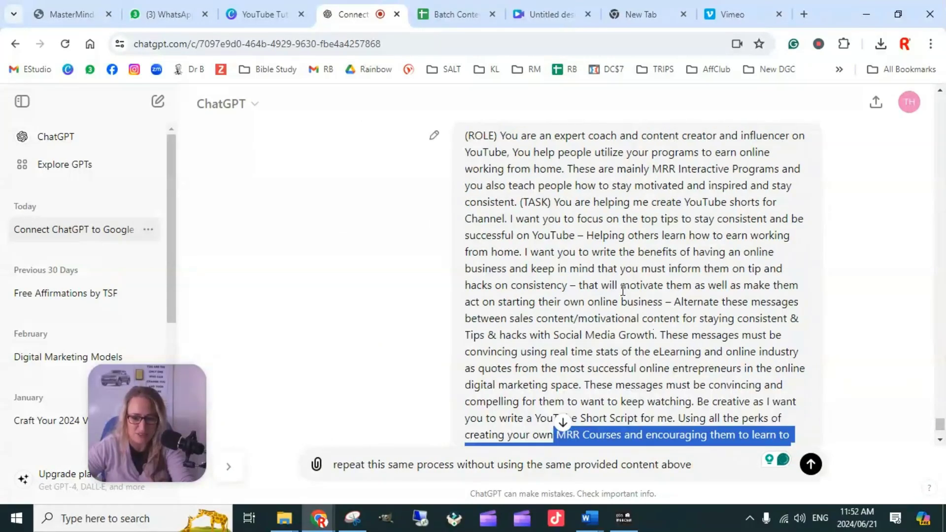
pyautogui.scroll(-15, 549, 262)
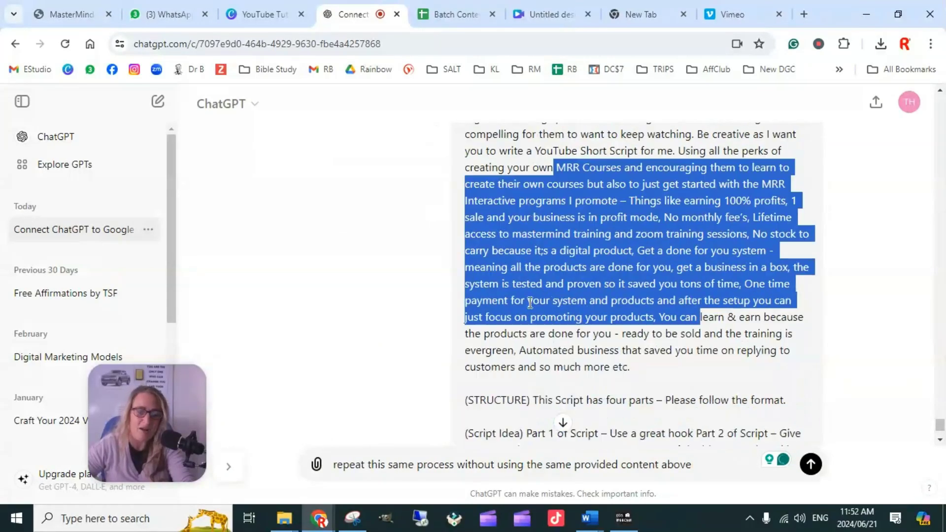
pyautogui.scroll(-12, 602, 297)
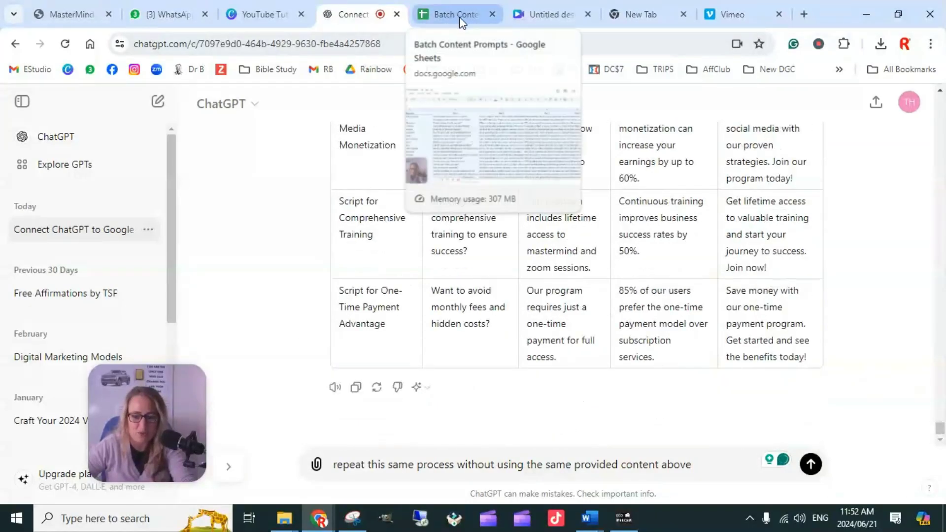
# Step: Look over the pasted scripts in the Batch Content Prompts spreadsheet and switch to the Canva mobile video design
pyautogui.click(453, 14)
pyautogui.scroll(-7, 274, 264)
pyautogui.scroll(7, 274, 263)
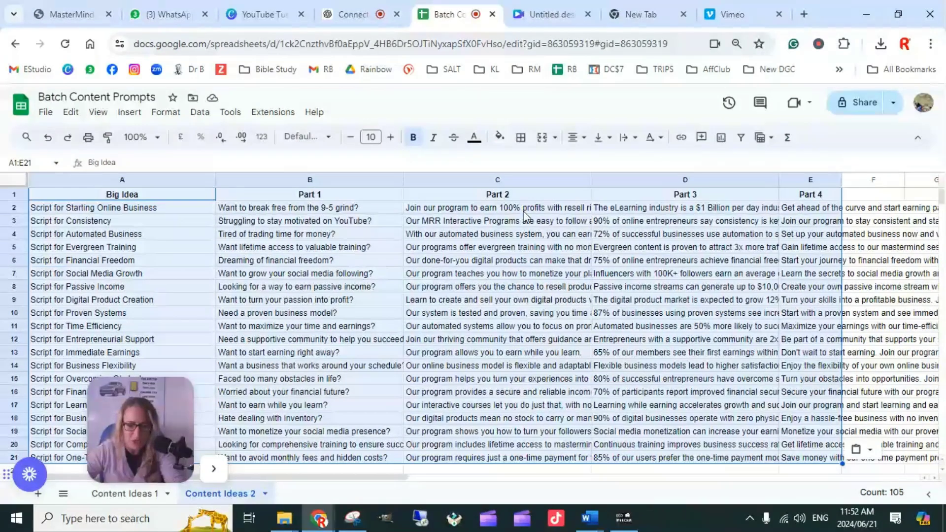
pyautogui.click(554, 14)
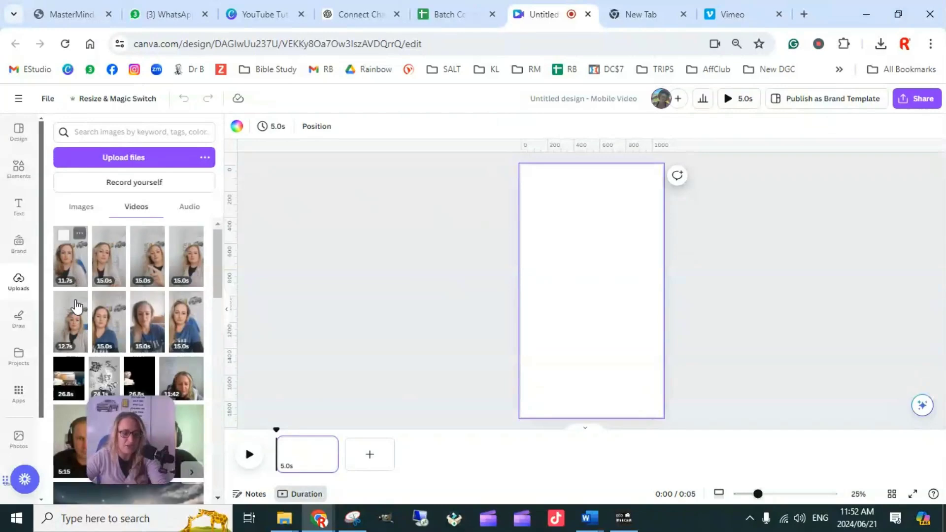
pyautogui.click(72, 266)
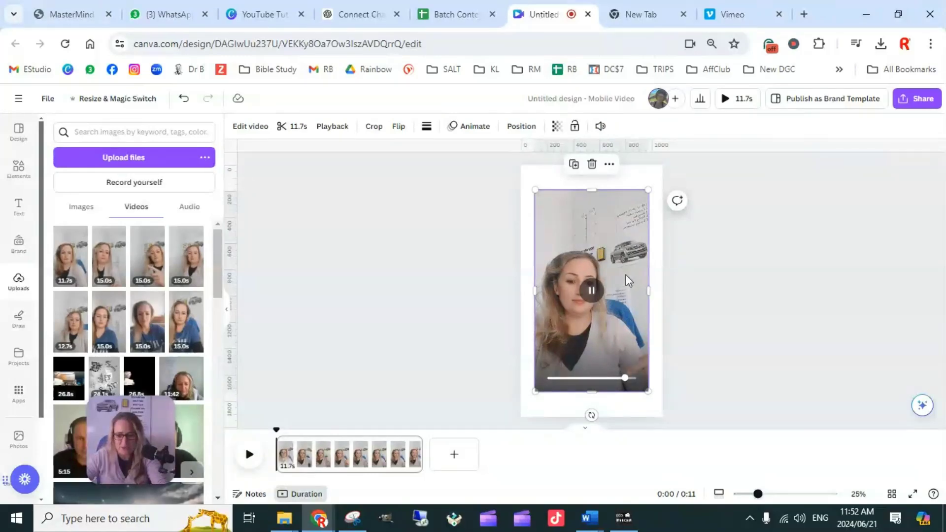
pyautogui.click(666, 271)
pyautogui.click(615, 290)
pyautogui.press('Delete')
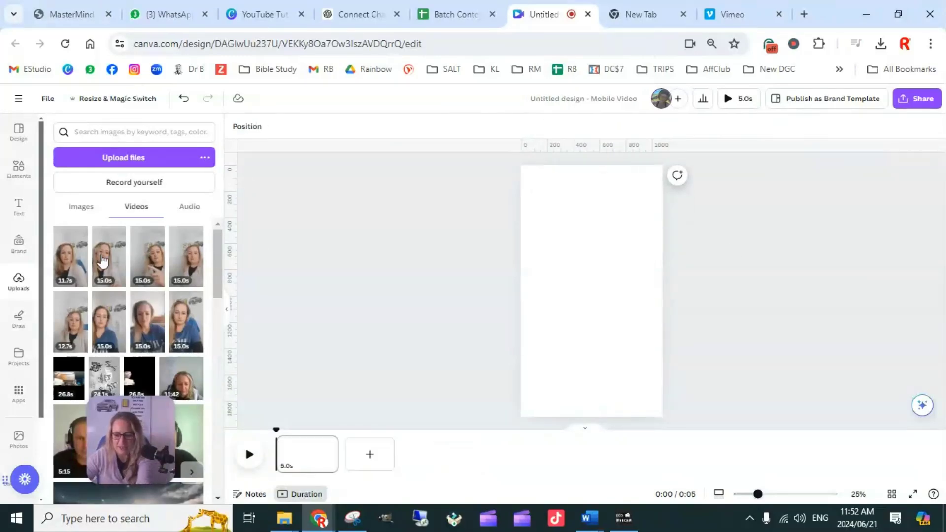
# Step: Add the second uploaded clip, 15.0 s long, to the page and set it as the background video
pyautogui.click(102, 260)
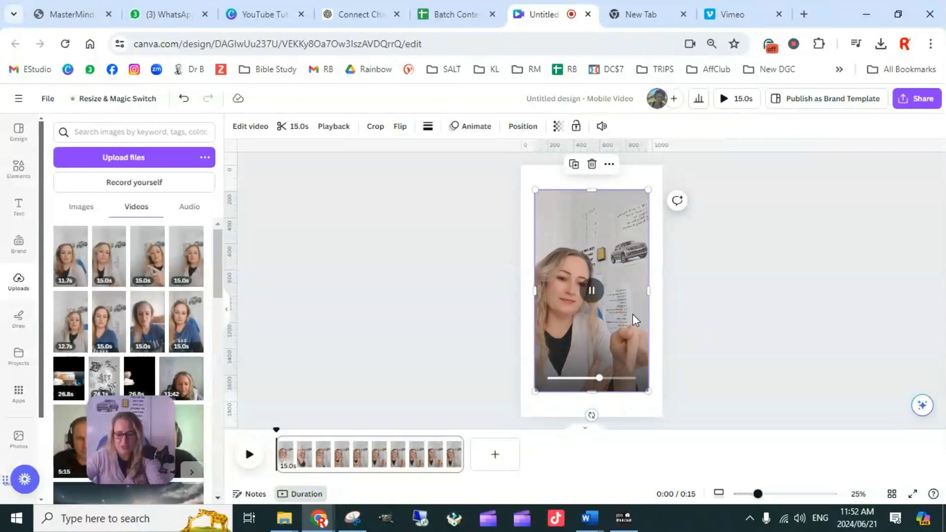
pyautogui.click(700, 296)
pyautogui.rightClick(642, 301)
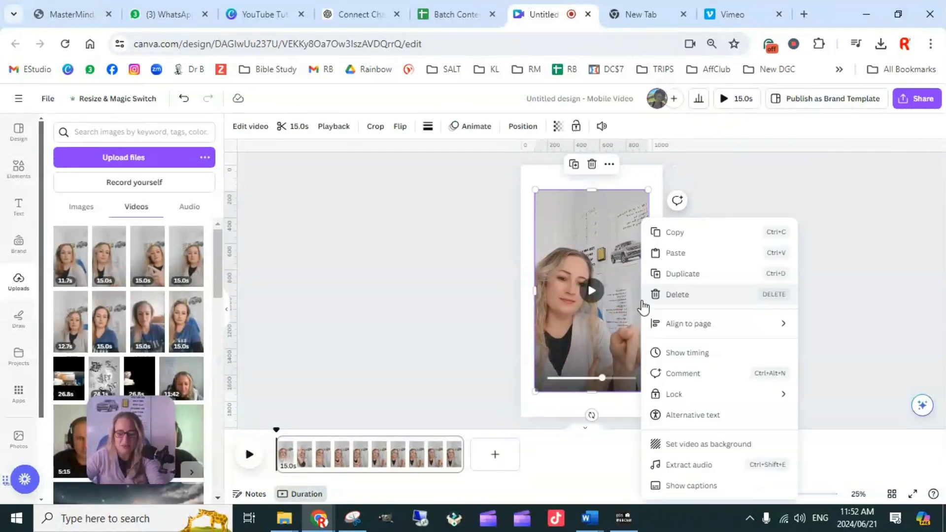
pyautogui.click(712, 446)
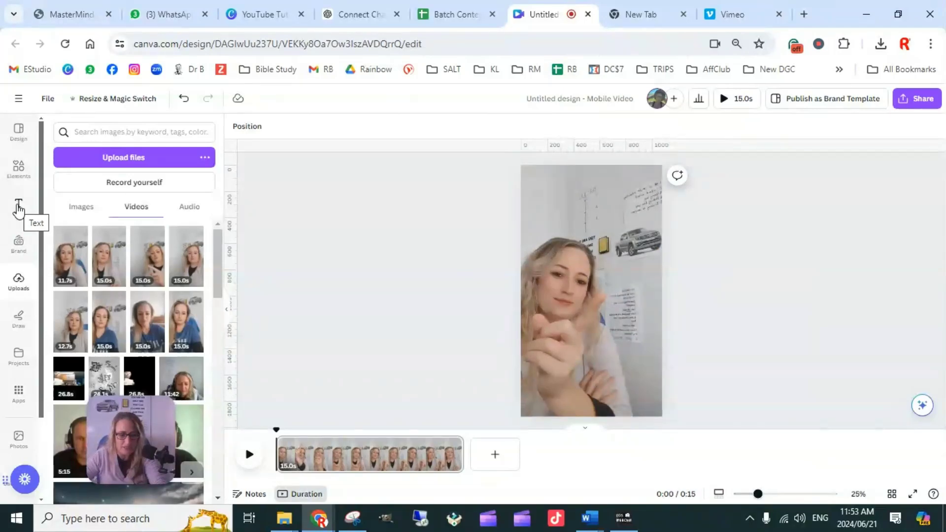
# Step: Switch to the Batch Content Prompts spreadsheet and narrow column A to fit the Big Idea script titles
pyautogui.click(457, 15)
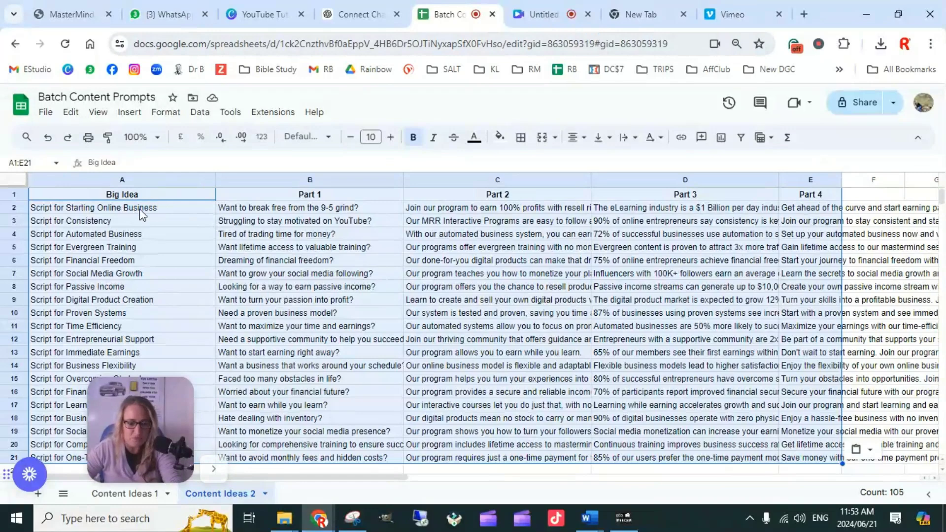
pyautogui.click(161, 212)
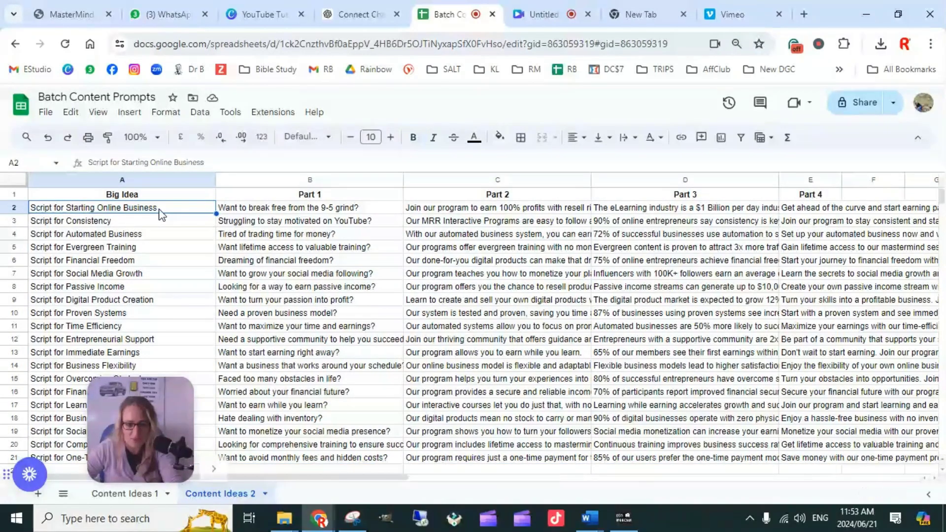
pyautogui.click(345, 196)
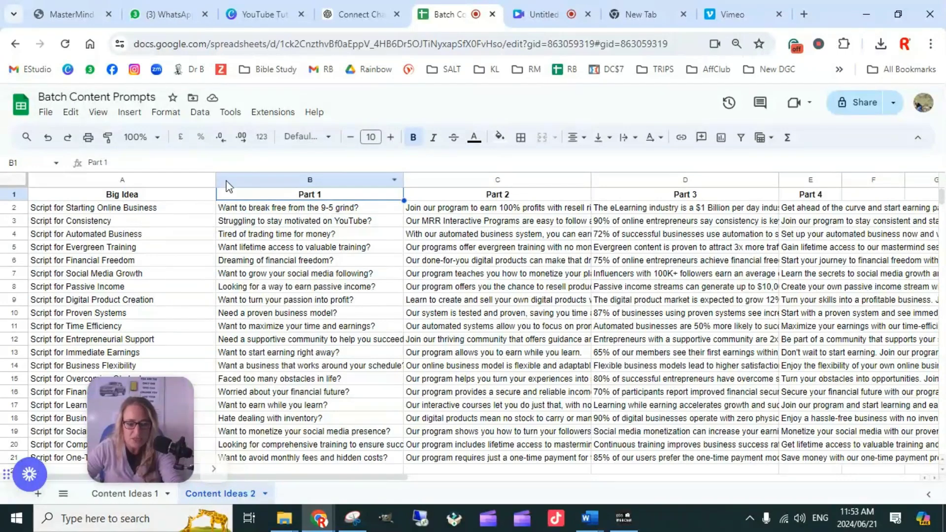
pyautogui.moveTo(217, 179); pyautogui.dragTo(178, 180)
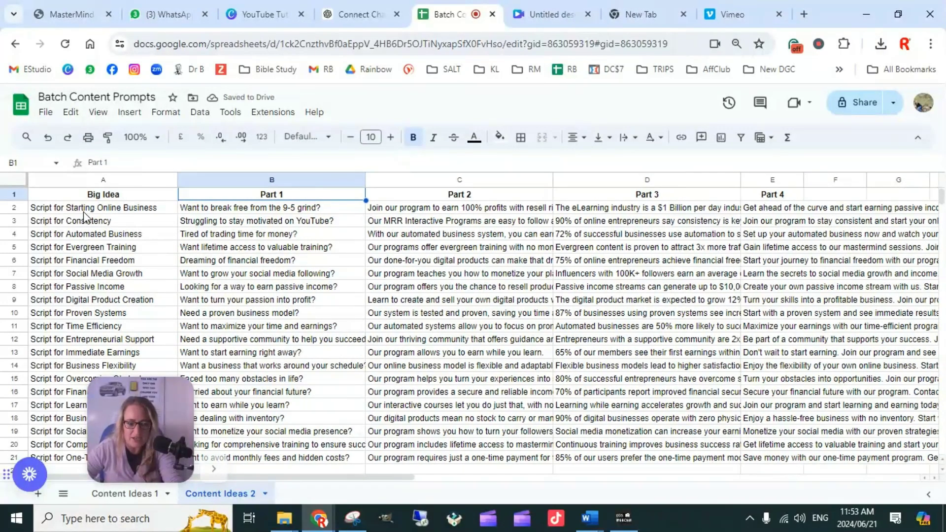
# Step: Examine the Big Idea column and the Part 1 to Part 4 headers of the script table
pyautogui.click(127, 180)
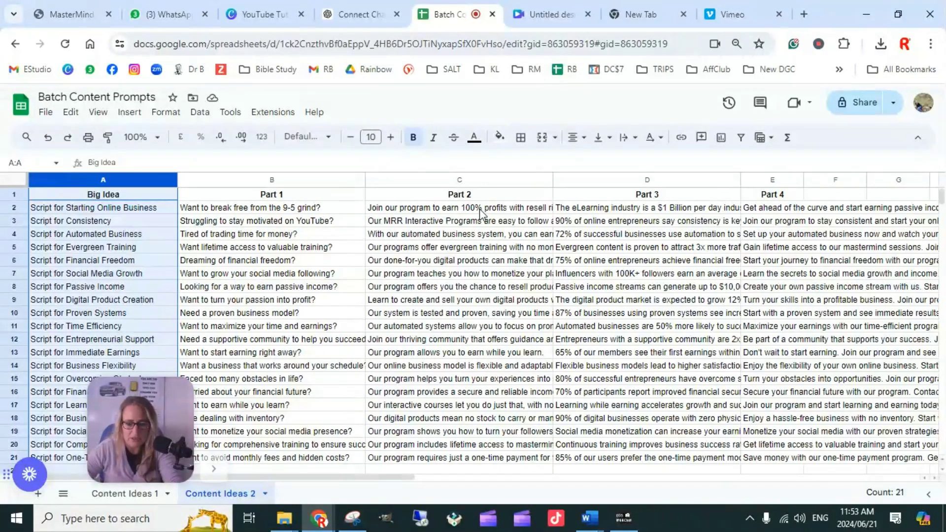
pyautogui.click(314, 195)
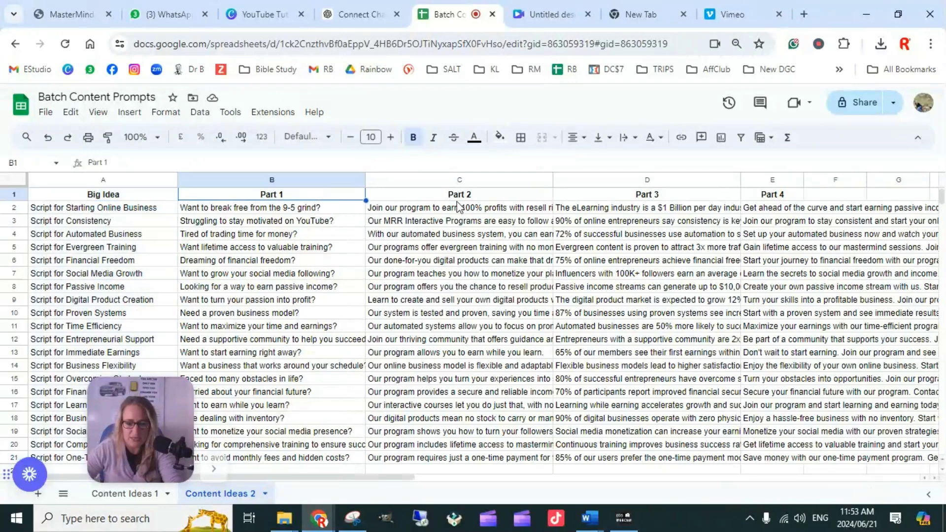
pyautogui.click(501, 199)
pyautogui.click(581, 196)
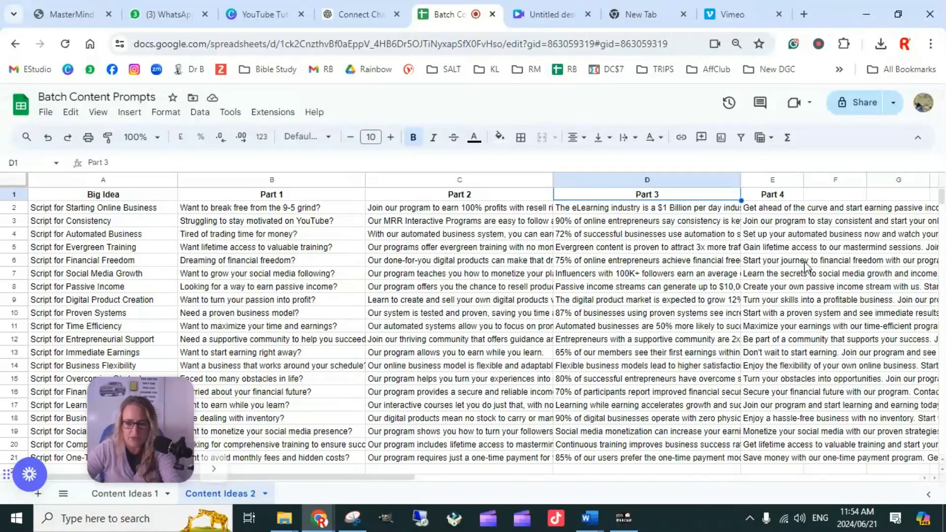
pyautogui.click(327, 196)
pyautogui.click(784, 198)
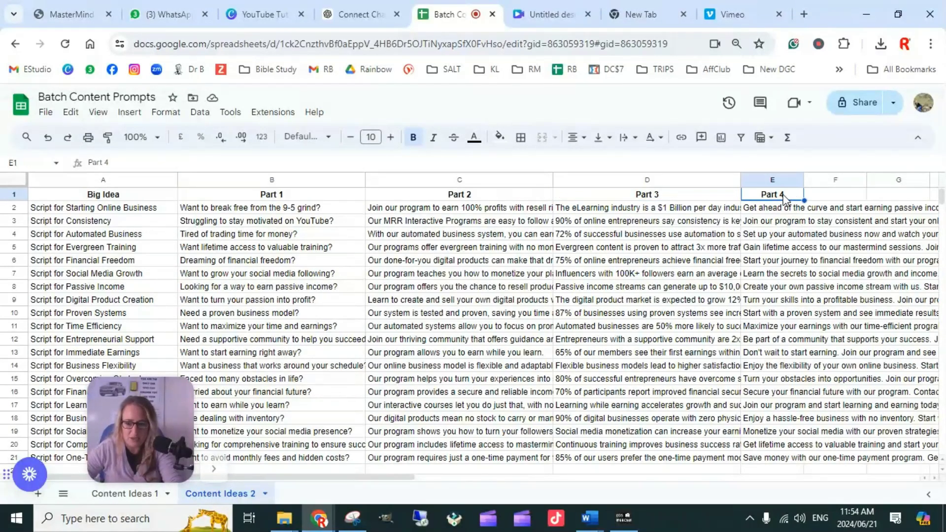
pyautogui.click(488, 196)
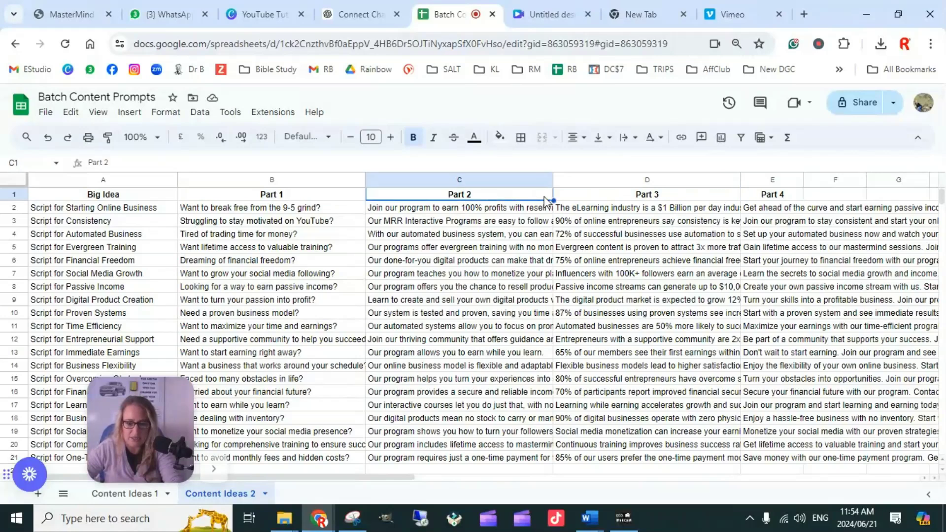
pyautogui.click(580, 198)
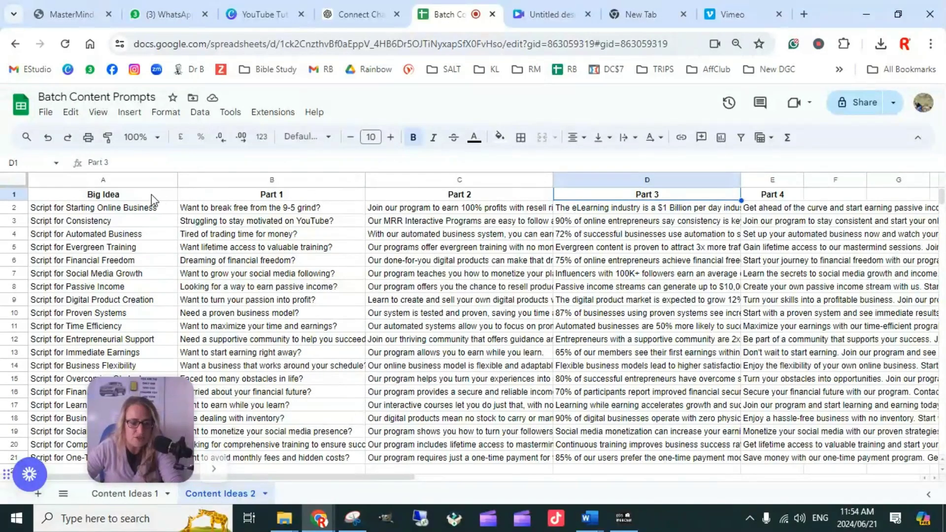
pyautogui.click(315, 196)
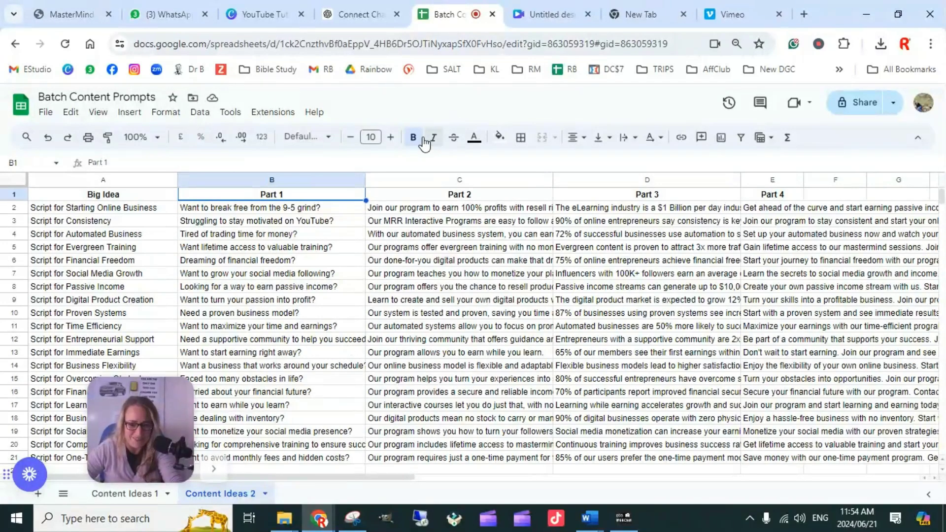
# Step: Return to the Canva mobile video design and add a bold title-style text box reading "Big Idea"
pyautogui.click(367, 14)
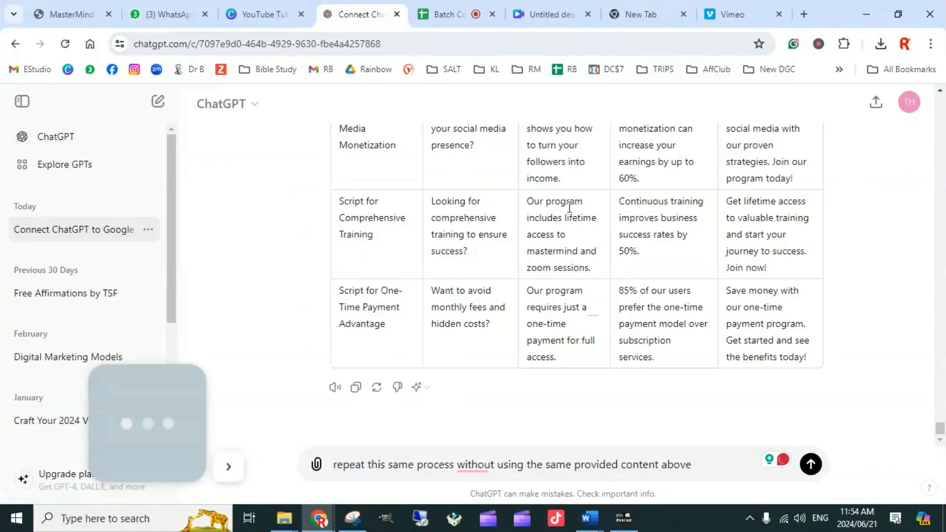
pyautogui.click(557, 14)
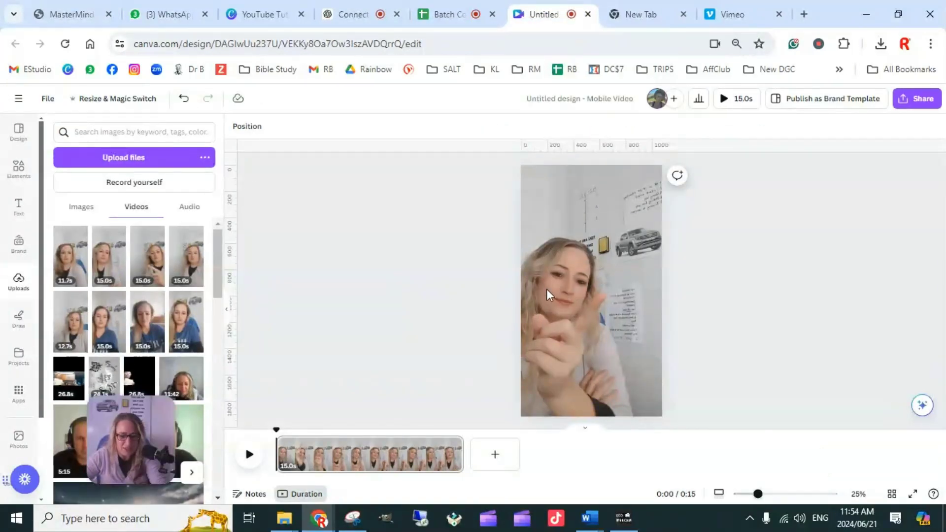
pyautogui.click(18, 207)
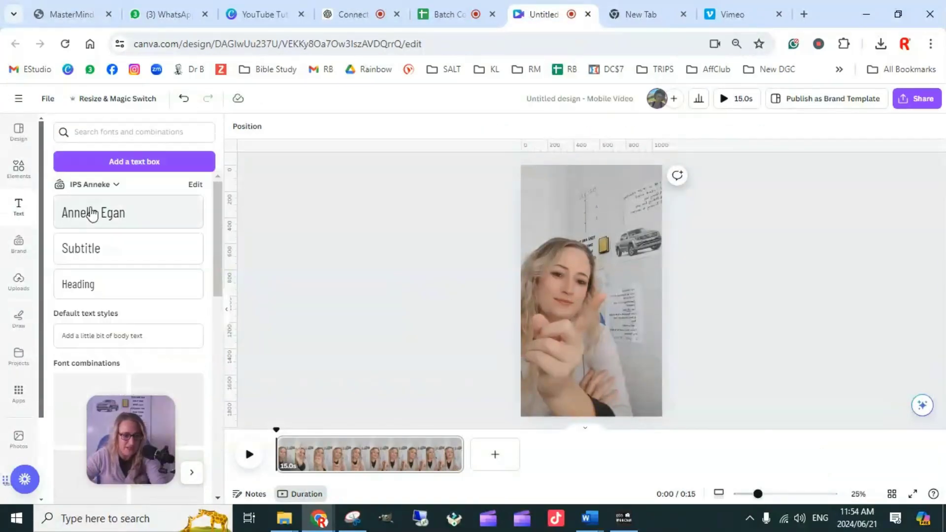
pyautogui.click(91, 214)
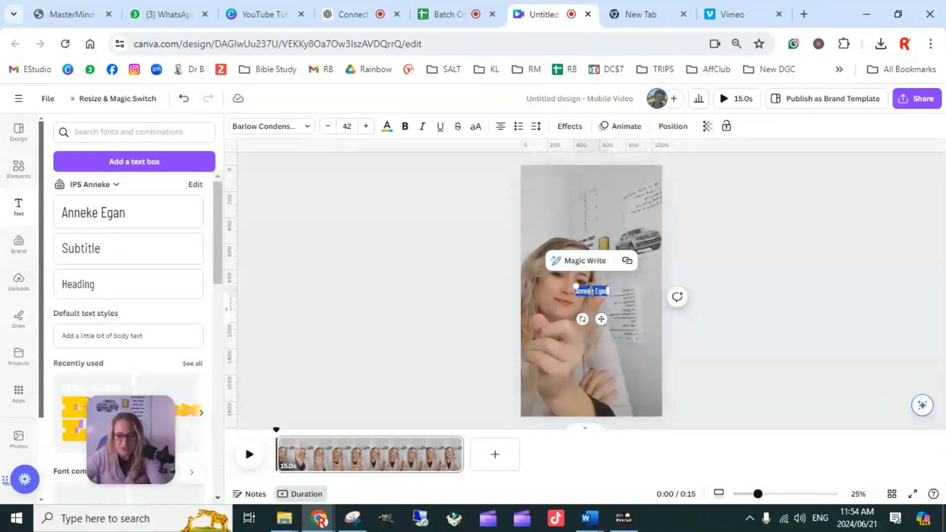
pyautogui.press('BackSpace')
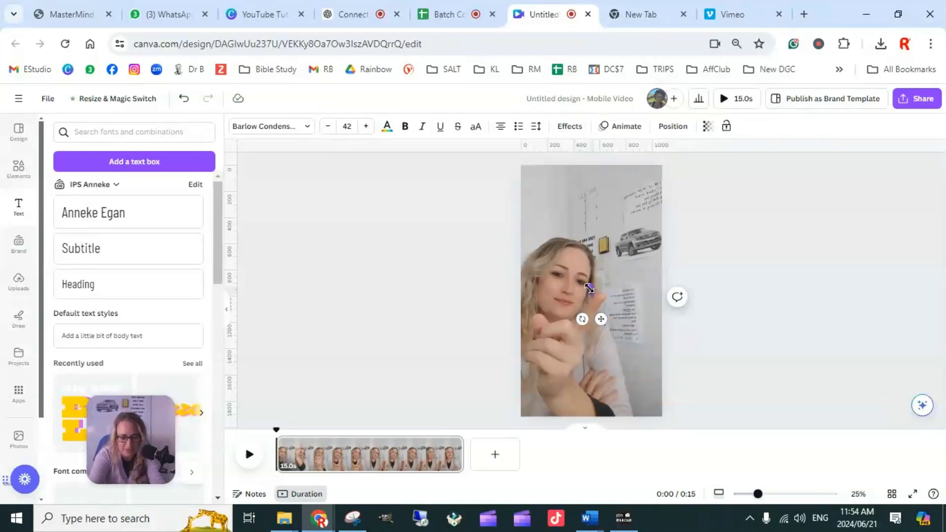
pyautogui.write('clip idea')
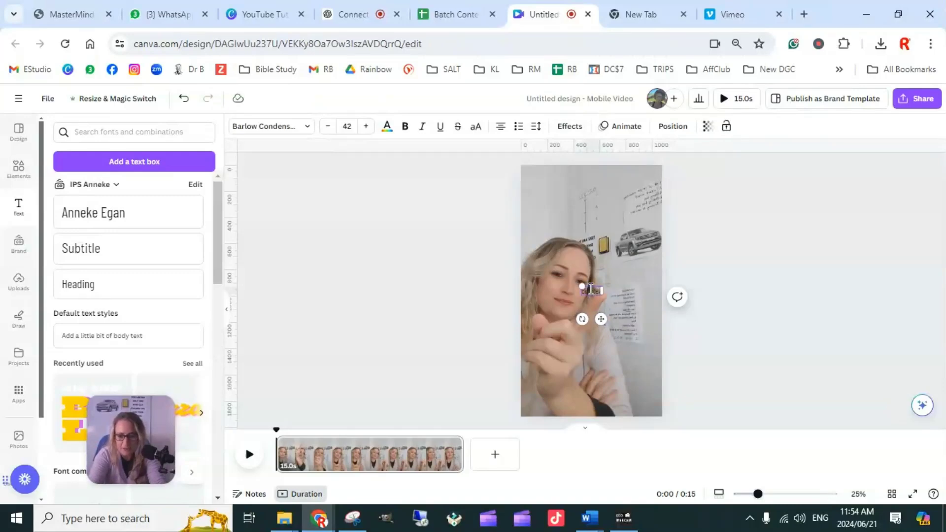
pyautogui.click(405, 126)
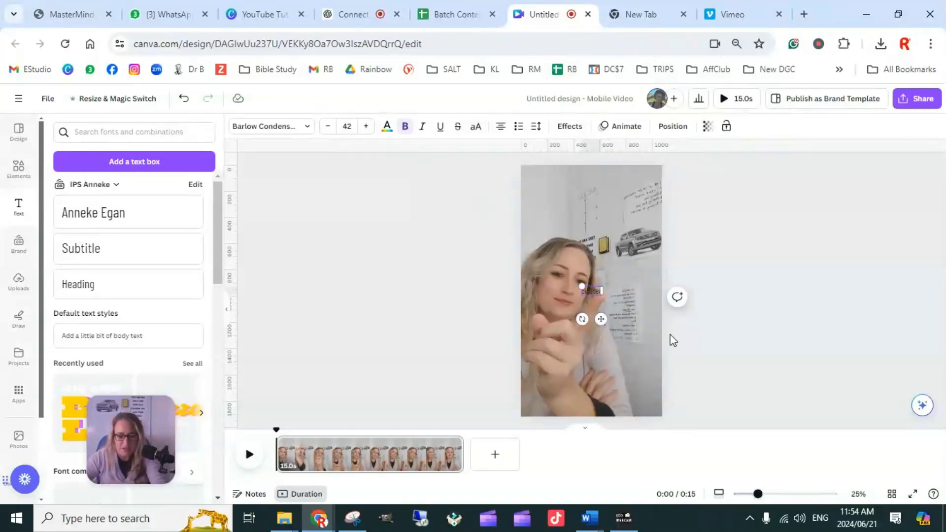
pyautogui.click(715, 243)
pyautogui.click(589, 290)
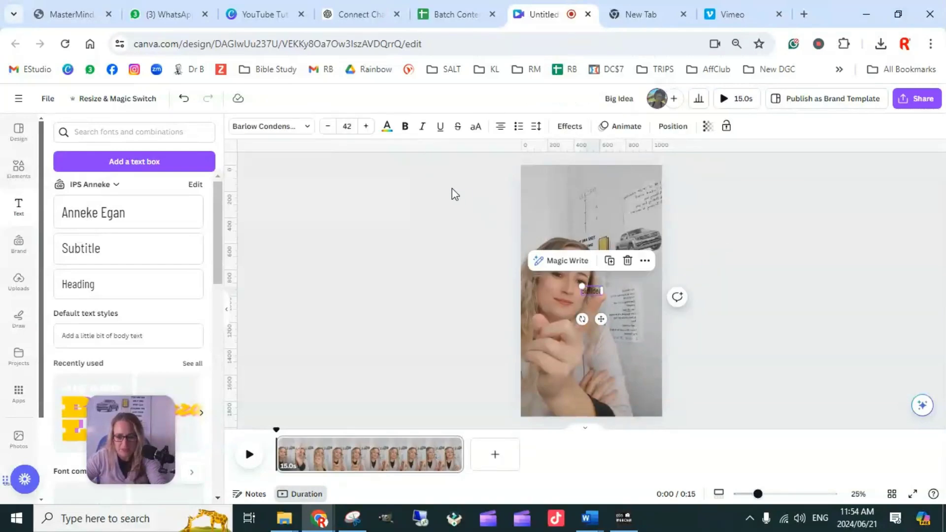
pyautogui.click(665, 289)
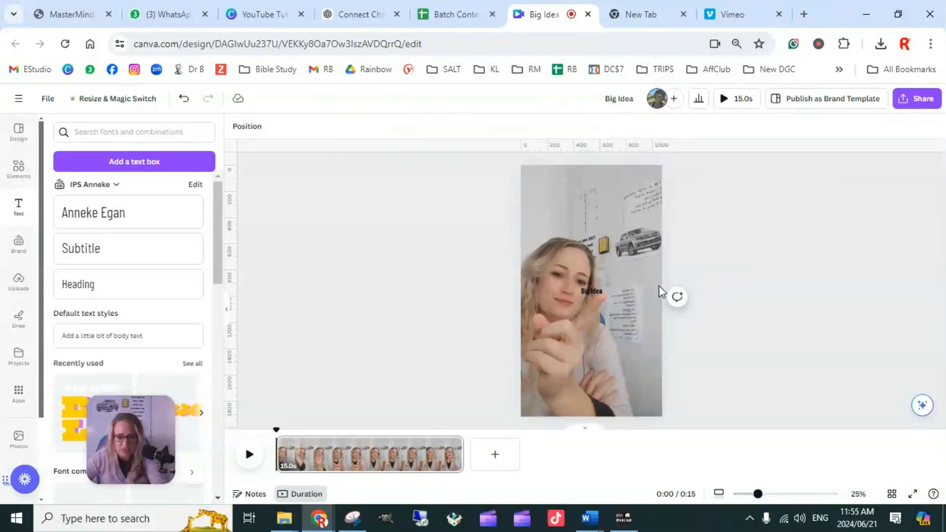
# Step: Enlarge the "Big Idea" text and place it centred near the upper edge of the page
pyautogui.click(600, 291)
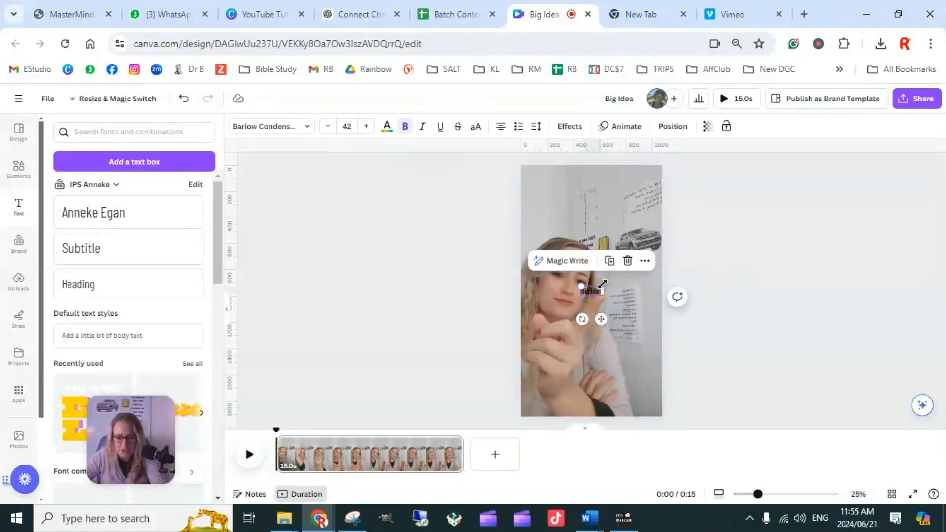
pyautogui.moveTo(602, 284); pyautogui.dragTo(601, 184)
pyautogui.click(687, 281)
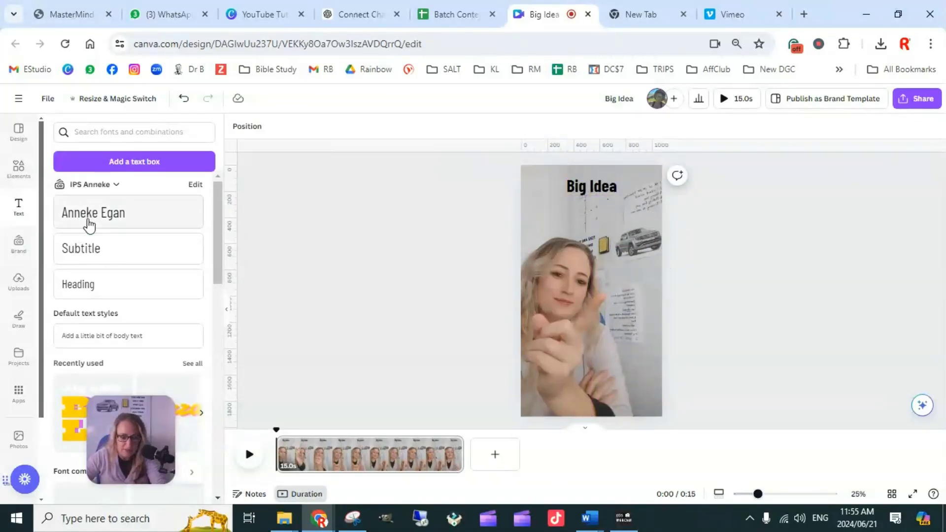
# Step: Add a bold subtitle-style text reading "Part 1", enlarge it to about size 74.5 and place it below "Big Idea"
pyautogui.click(110, 250)
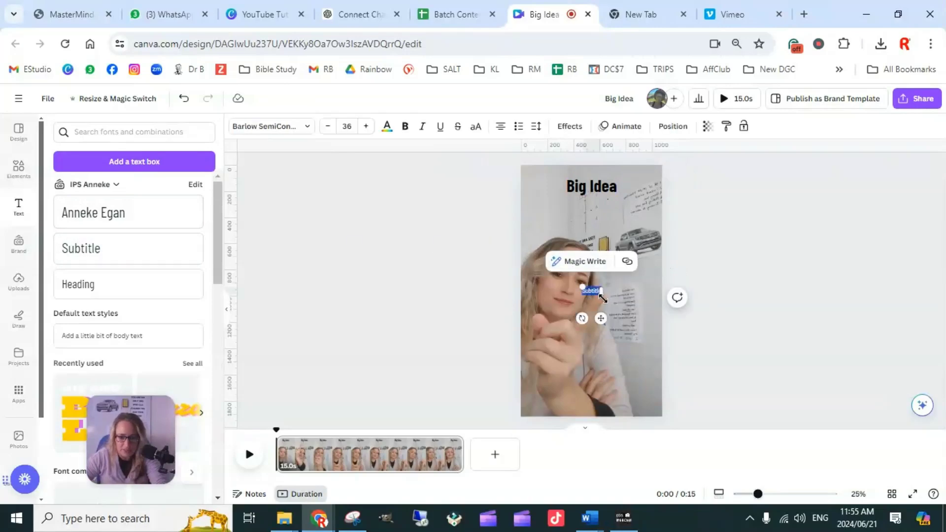
pyautogui.press('BackSpace')
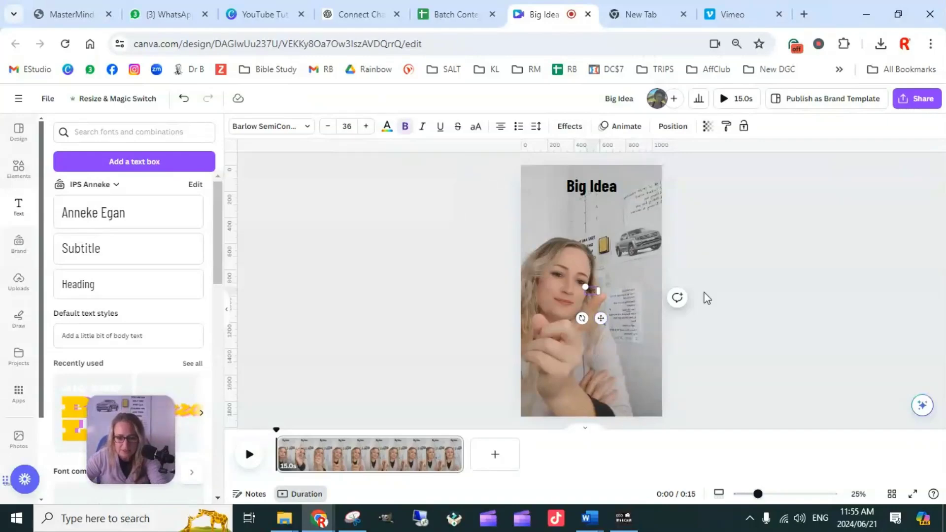
pyautogui.click(609, 291)
pyautogui.click(592, 291)
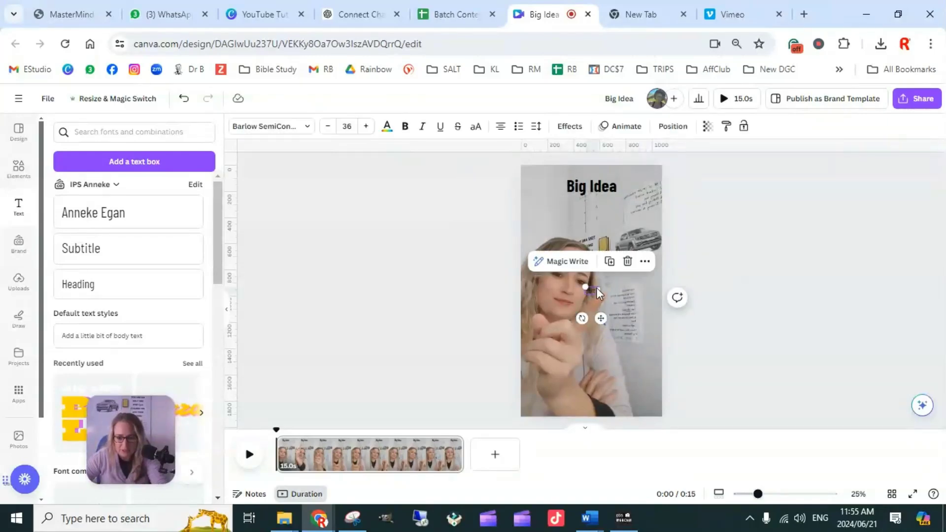
pyautogui.moveTo(598, 284); pyautogui.dragTo(614, 294)
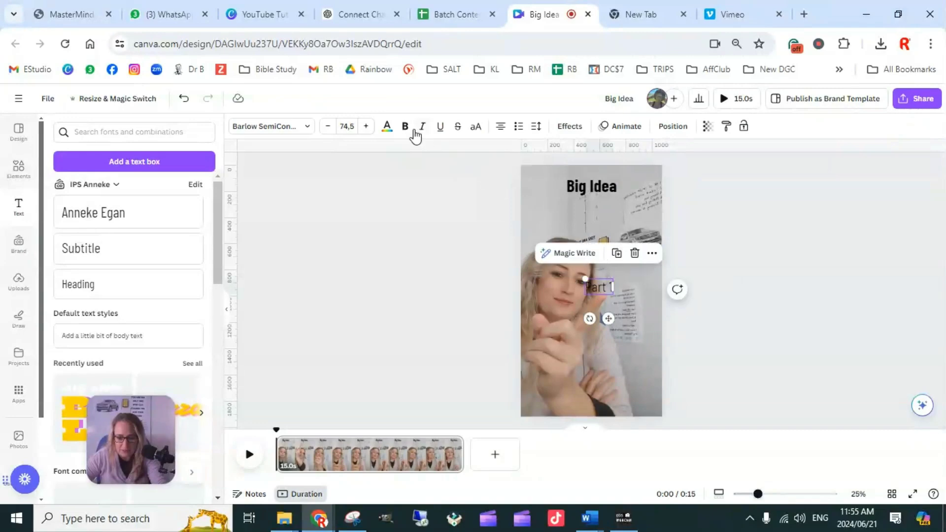
pyautogui.click(405, 127)
pyautogui.click(652, 291)
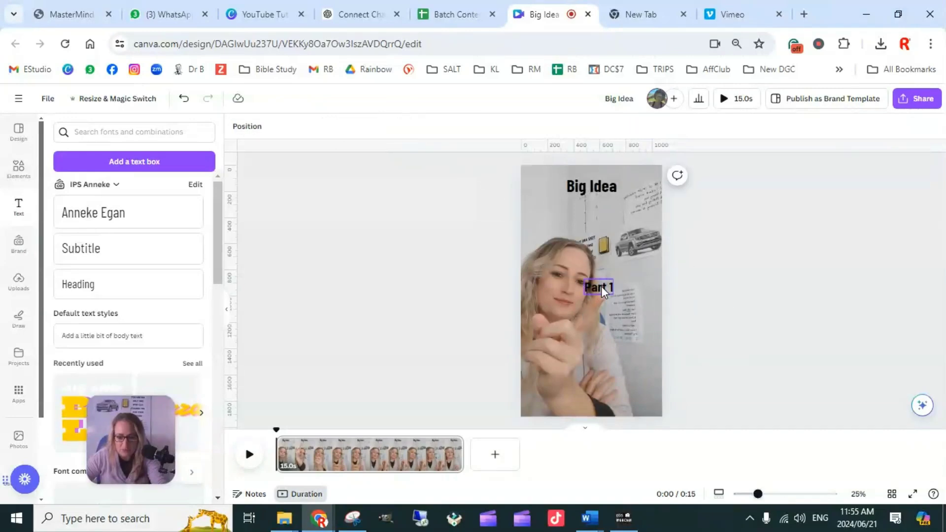
pyautogui.moveTo(604, 291); pyautogui.dragTo(622, 233)
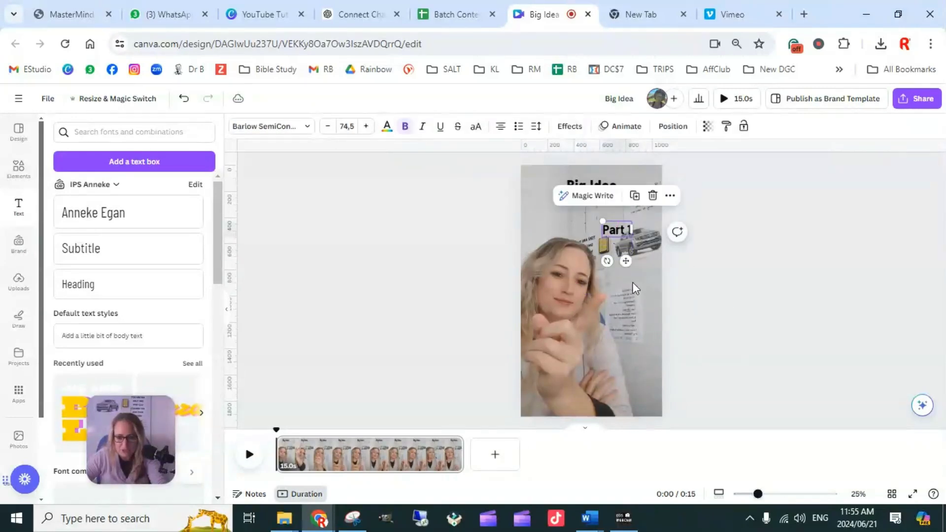
pyautogui.click(759, 261)
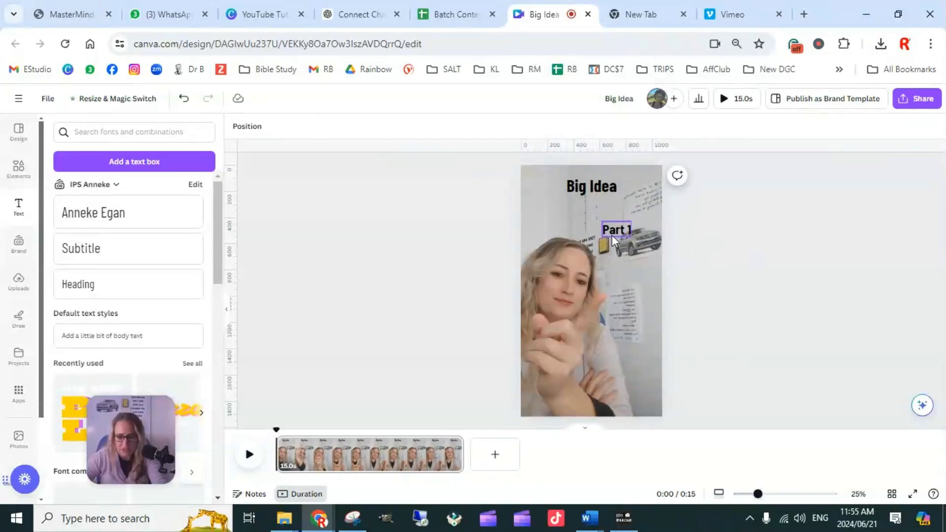
# Step: Duplicate the "Part 1" text, place the copy below it and change its wording to "Part 2"
pyautogui.click(621, 238)
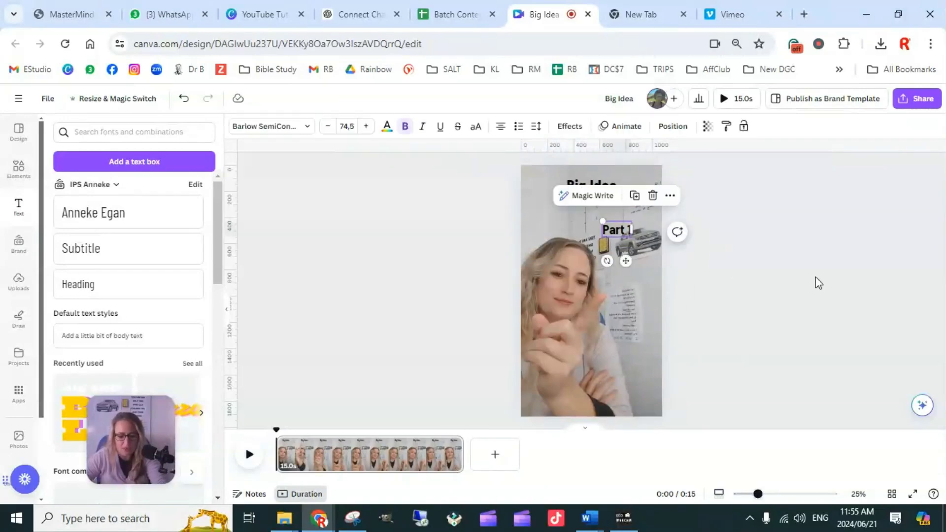
pyautogui.hotkey('ctrl', 'v')
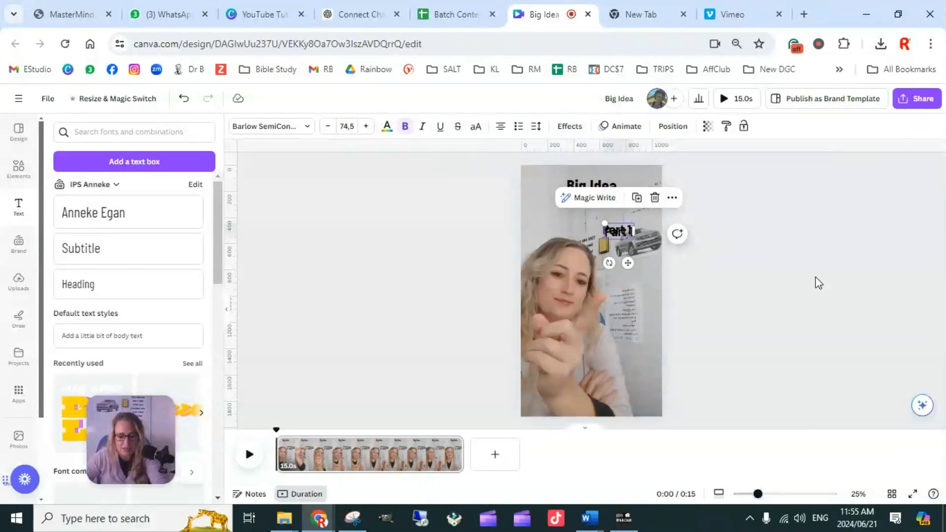
pyautogui.moveTo(629, 260); pyautogui.dragTo(635, 297)
pyautogui.doubleClick(633, 267)
pyautogui.click(633, 266)
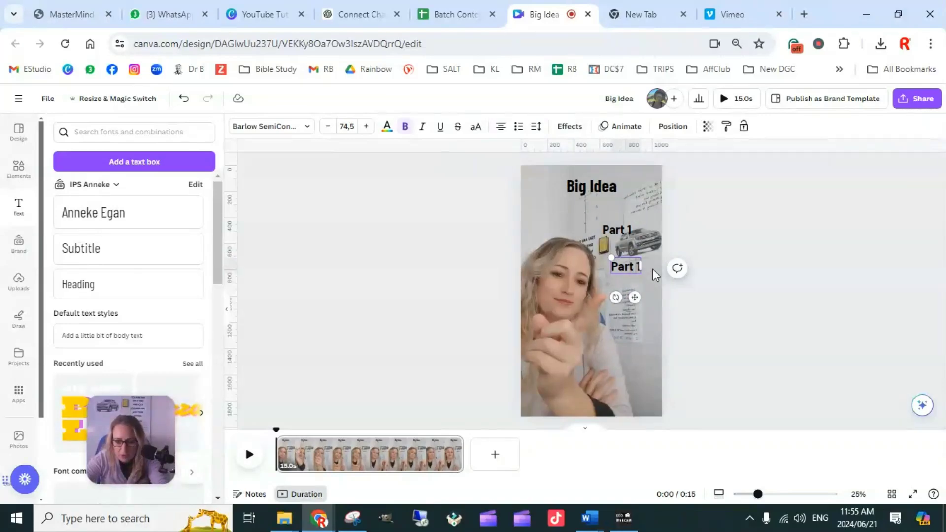
pyautogui.press('BackSpace')
pyautogui.write('2')
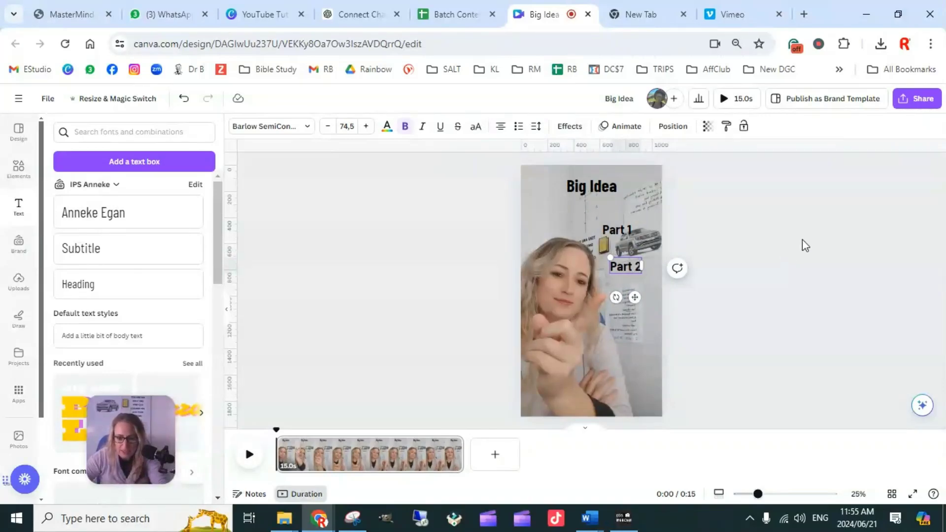
pyautogui.click(802, 242)
# Step: Duplicate the "Part 2" text, change the copy to read "Part 3" and place it below, aligned with "Part 2"
pyautogui.click(633, 267)
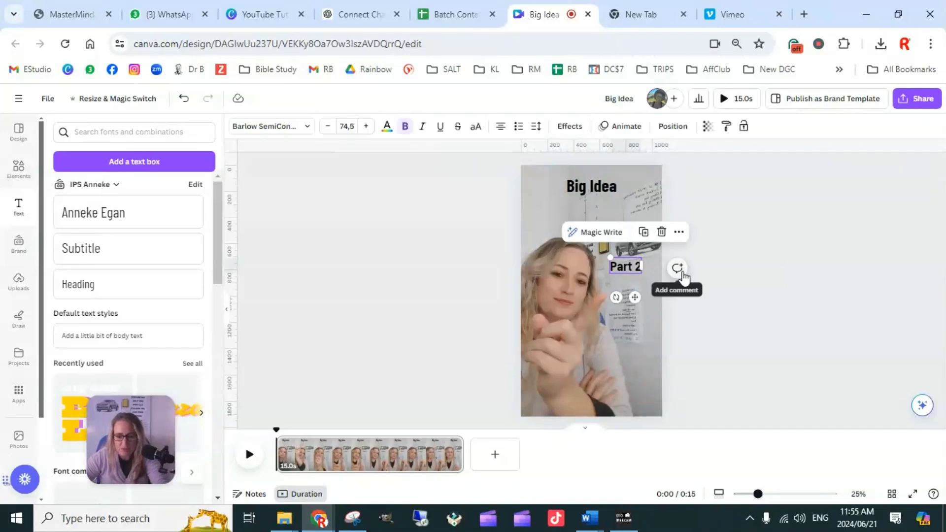
pyautogui.click(737, 266)
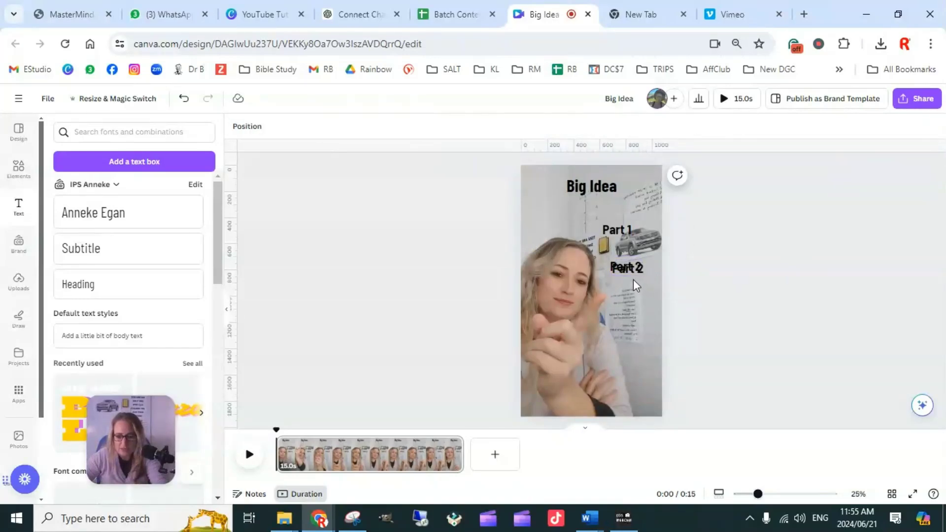
pyautogui.moveTo(632, 272); pyautogui.dragTo(630, 293)
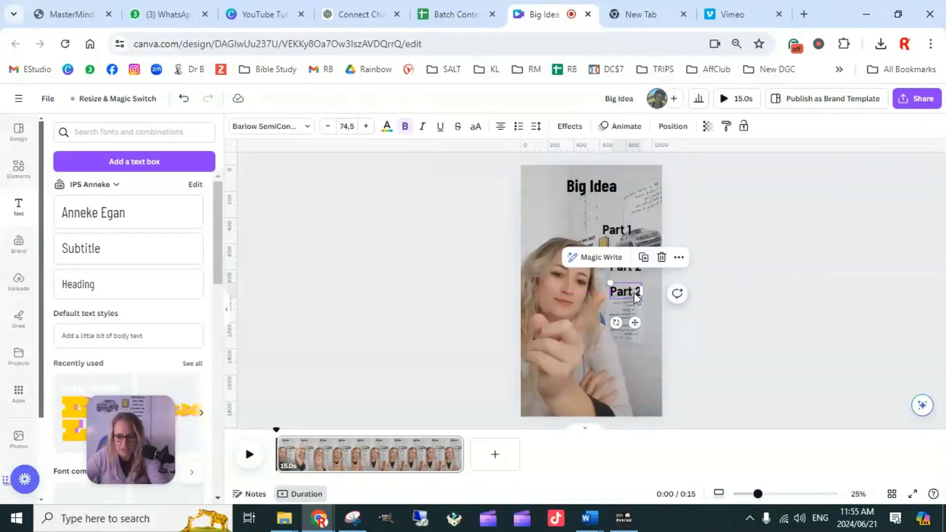
pyautogui.click(630, 292)
pyautogui.click(639, 290)
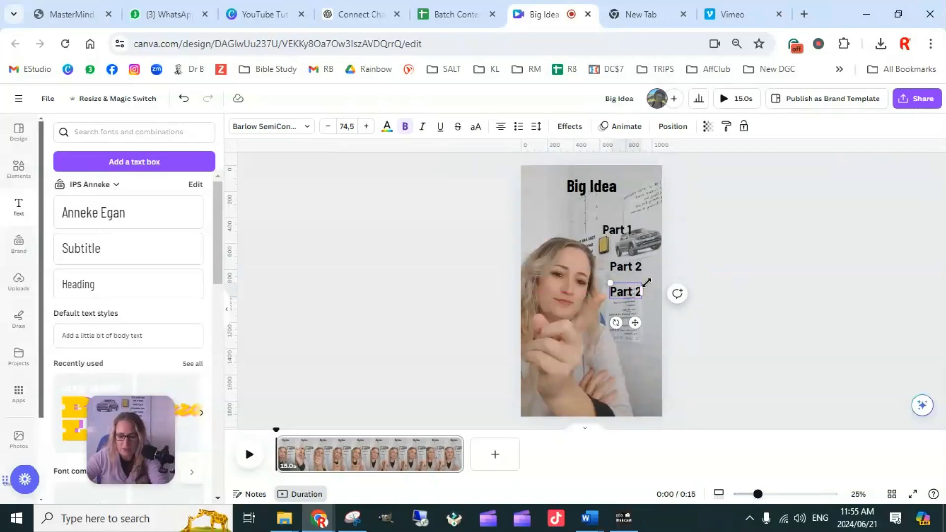
pyautogui.press('BackSpace')
pyautogui.write('3')
pyautogui.click(708, 271)
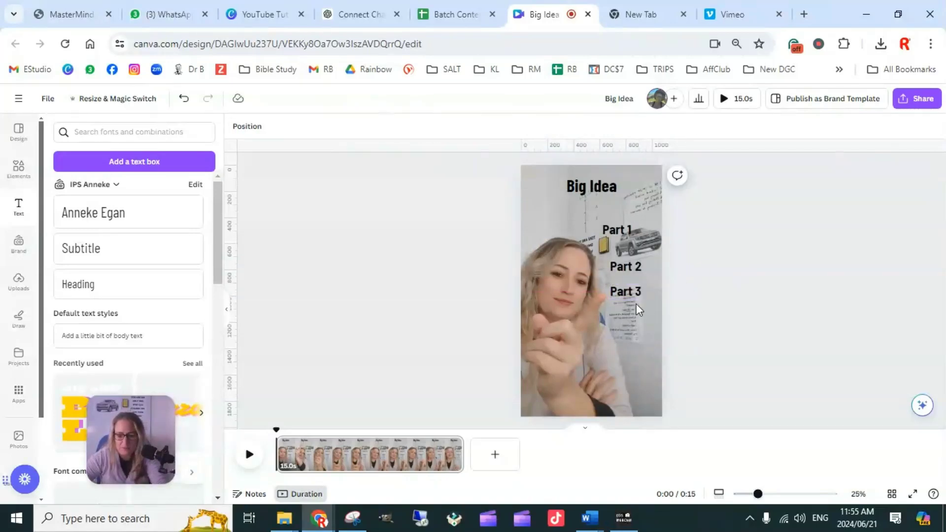
pyautogui.moveTo(632, 292); pyautogui.dragTo(634, 315)
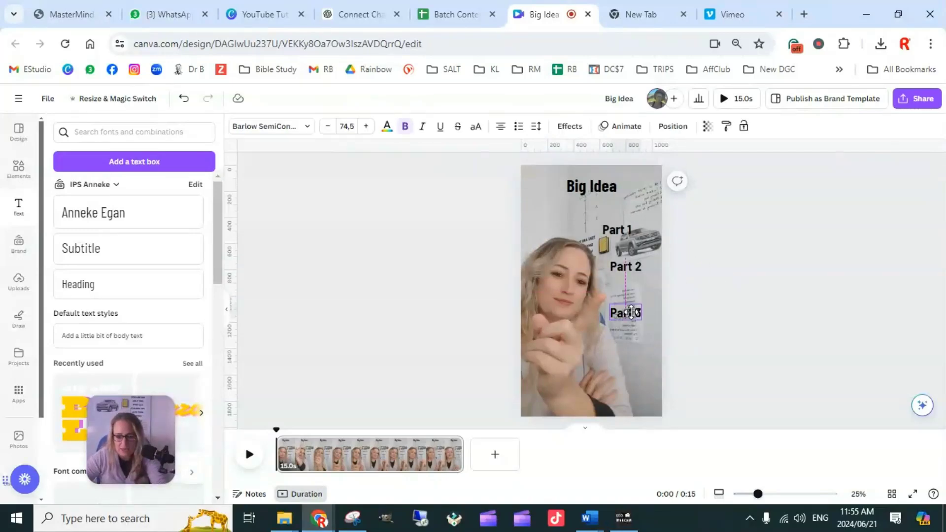
pyautogui.click(741, 268)
# Step: Duplicate the "Part 3" text, place the copy centred near the page's lower edge and change it to "Part 4"
pyautogui.click(629, 318)
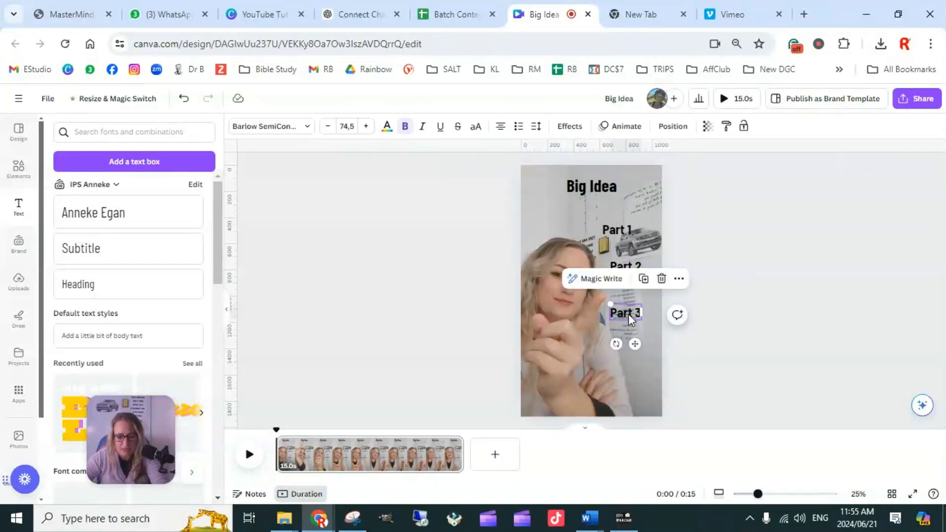
pyautogui.hotkey('ctrl', 'v')
pyautogui.click(753, 271)
pyautogui.moveTo(621, 319); pyautogui.dragTo(585, 395)
pyautogui.click(602, 395)
pyautogui.click(608, 396)
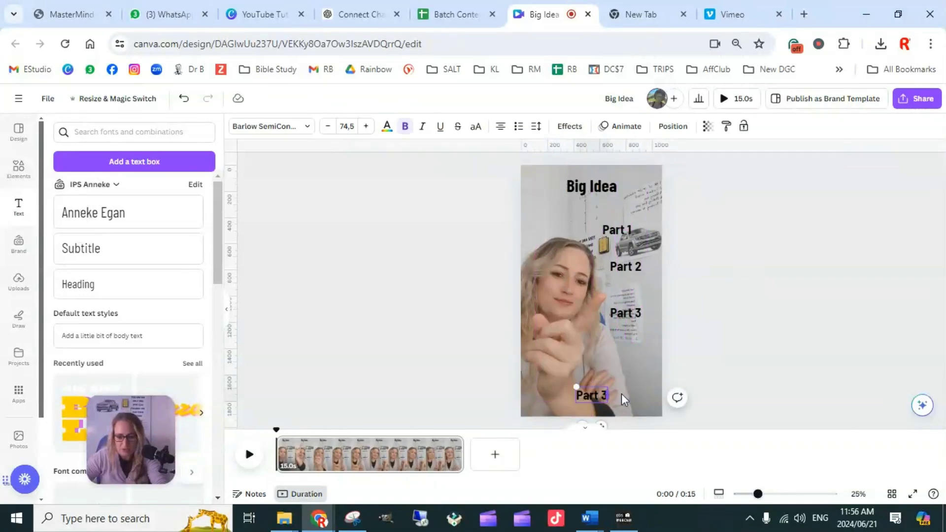
pyautogui.press('BackSpace')
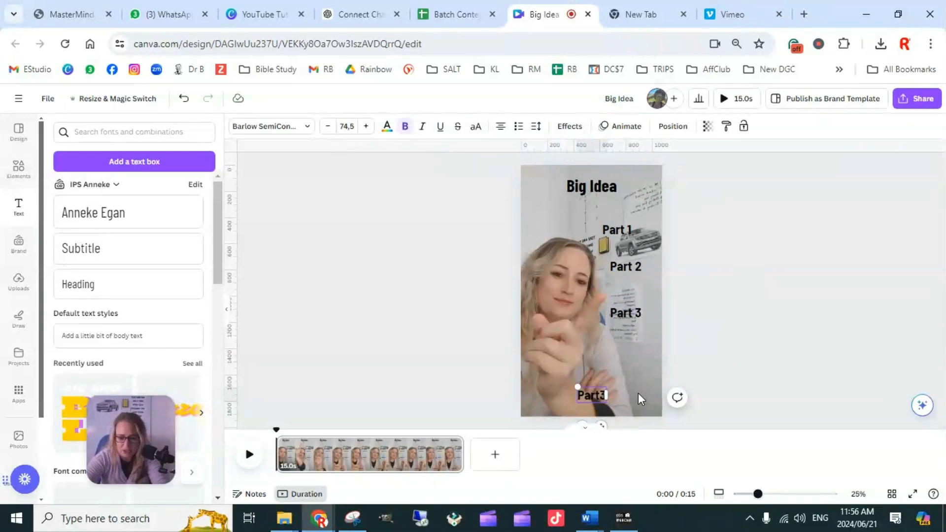
pyautogui.press('BackSpace')
pyautogui.write('4')
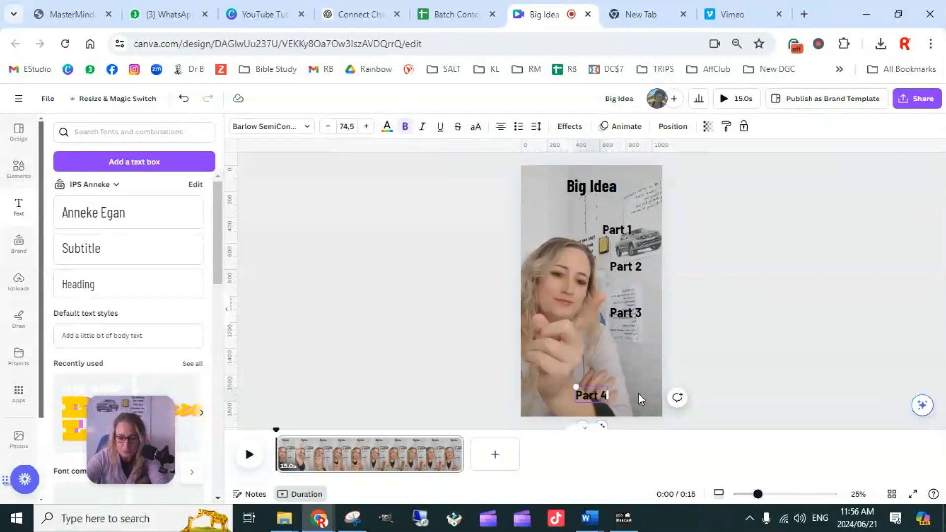
pyautogui.click(824, 289)
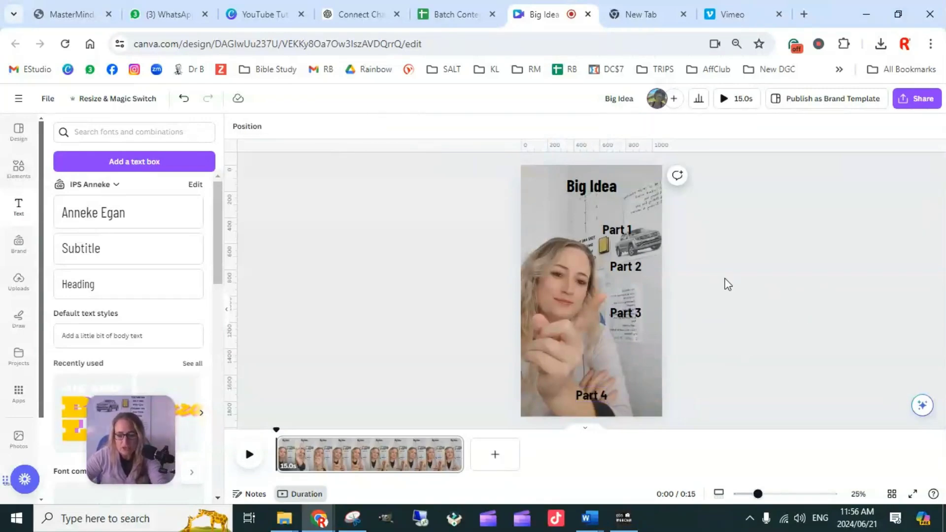
# Step: Preview the background video and move "Part 3", "Part 2" and "Part 1" lower on the page
pyautogui.click(593, 304)
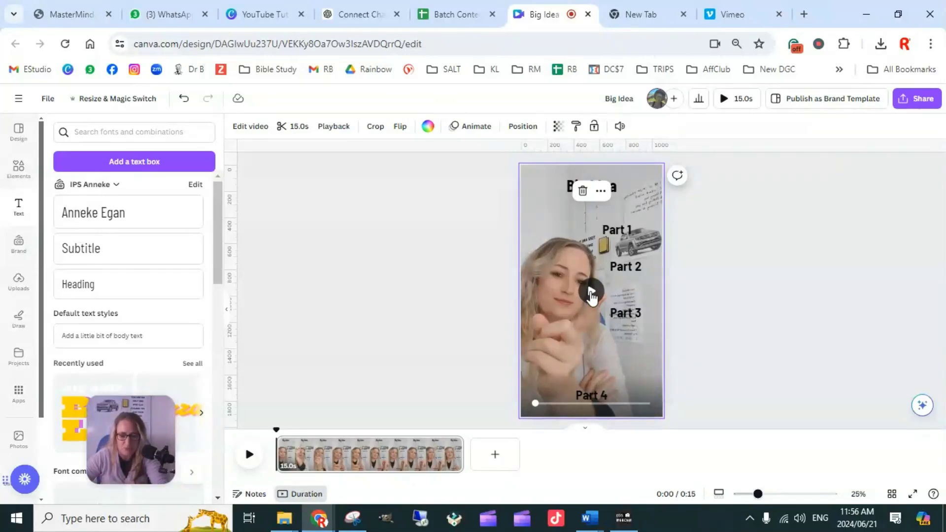
pyautogui.click(590, 291)
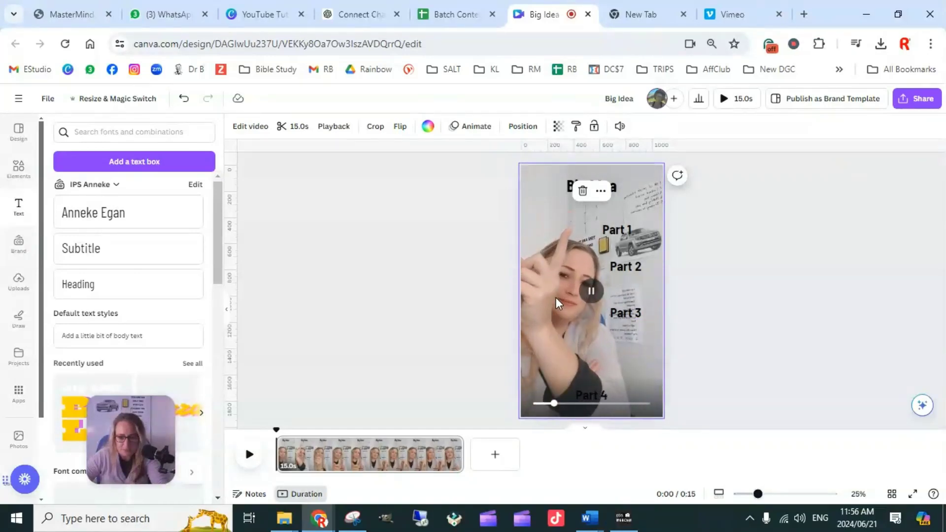
pyautogui.click(591, 291)
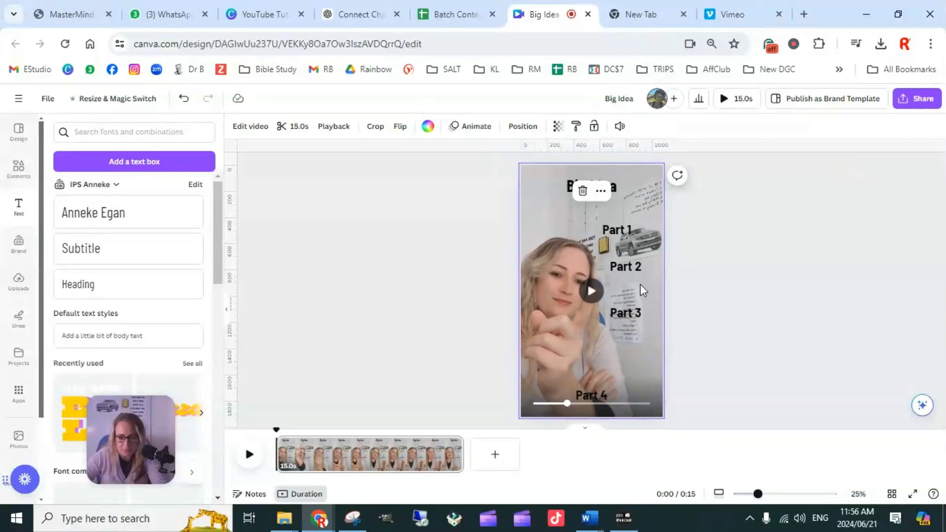
pyautogui.moveTo(625, 313); pyautogui.dragTo(631, 362)
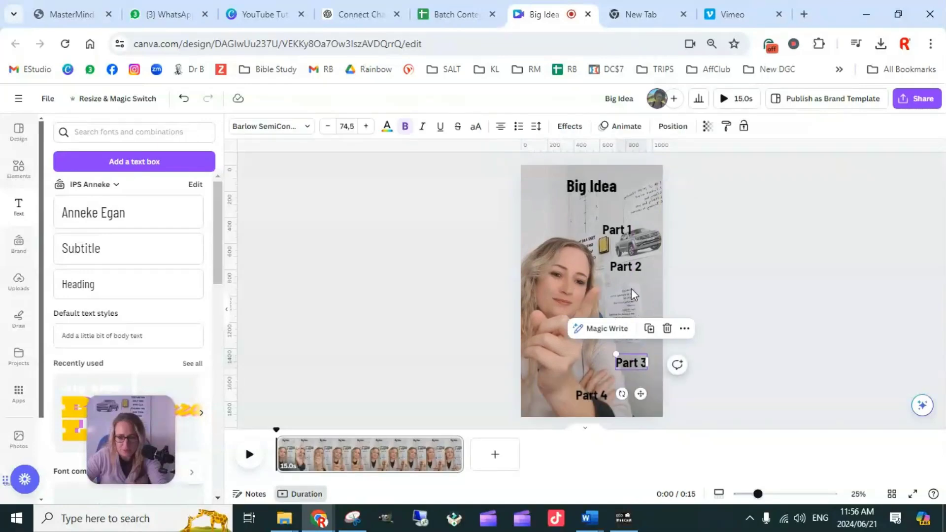
pyautogui.moveTo(634, 268); pyautogui.dragTo(584, 345)
pyautogui.moveTo(619, 225); pyautogui.dragTo(616, 266)
# Step: Play more of the background video and shift "Part 2" off the hand, between "Part 1" and "Part 3"
pyautogui.click(557, 280)
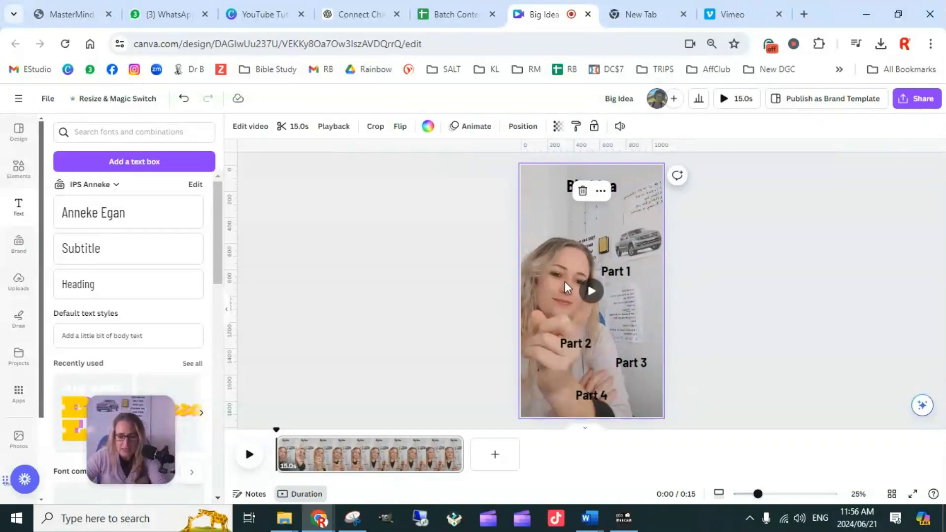
pyautogui.click(591, 292)
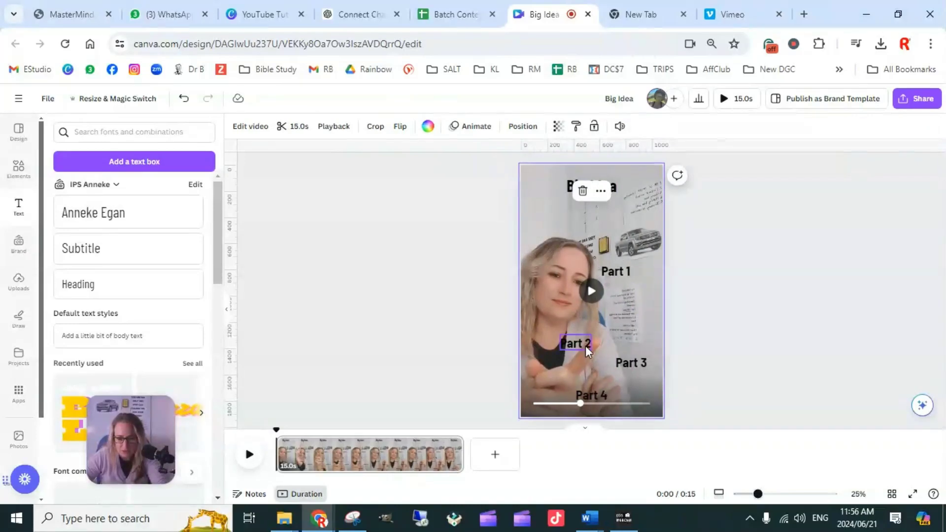
pyautogui.moveTo(586, 346); pyautogui.dragTo(612, 338)
pyautogui.click(602, 301)
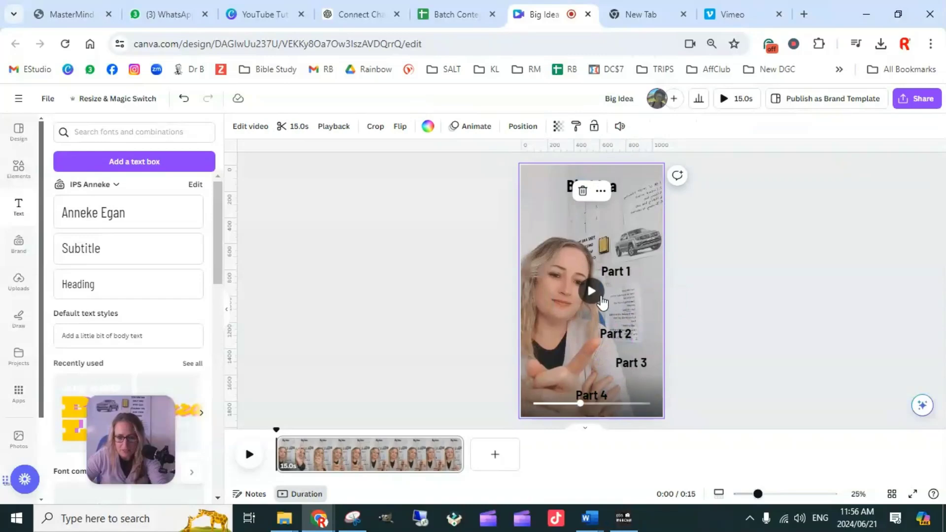
pyautogui.click(589, 293)
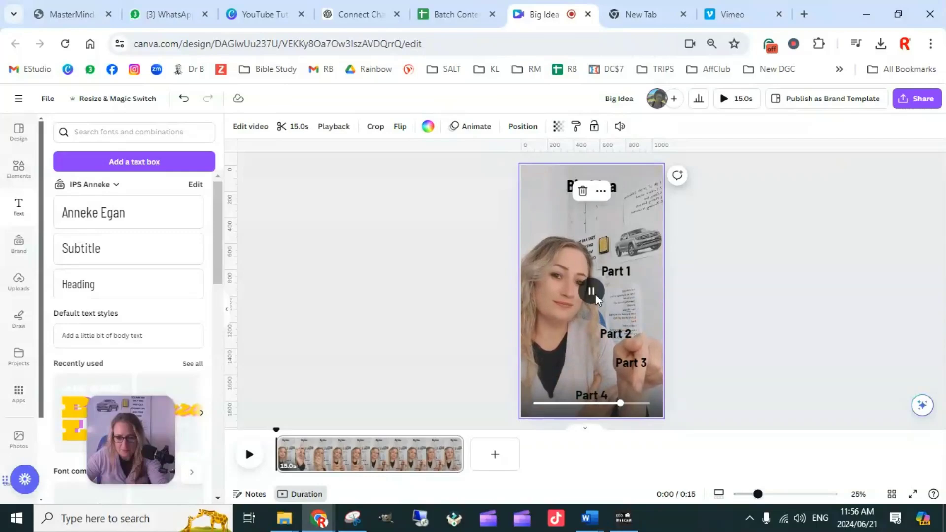
pyautogui.click(593, 292)
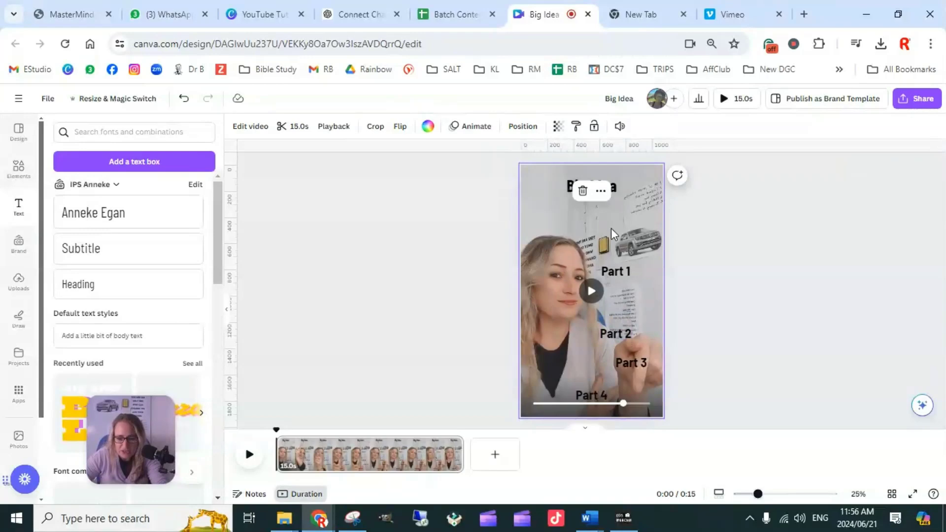
# Step: Delete the "Big Idea" text and move "Part 1" up to the centre near the page's upper edge
pyautogui.click(614, 186)
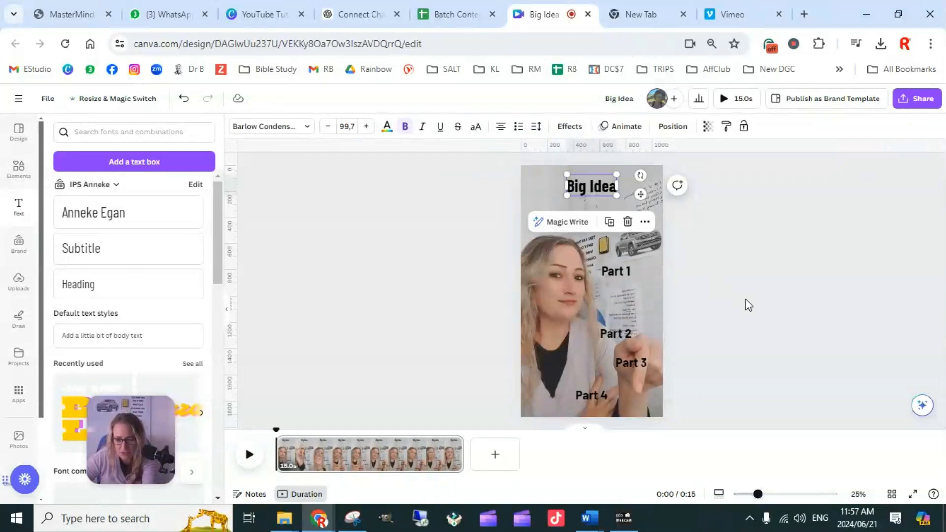
pyautogui.click(753, 326)
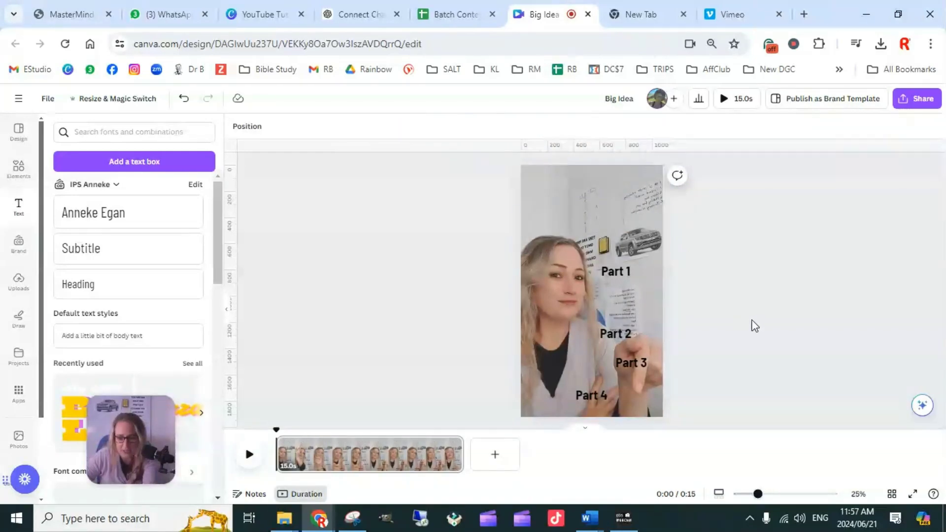
pyautogui.click(618, 268)
pyautogui.moveTo(616, 269); pyautogui.dragTo(595, 182)
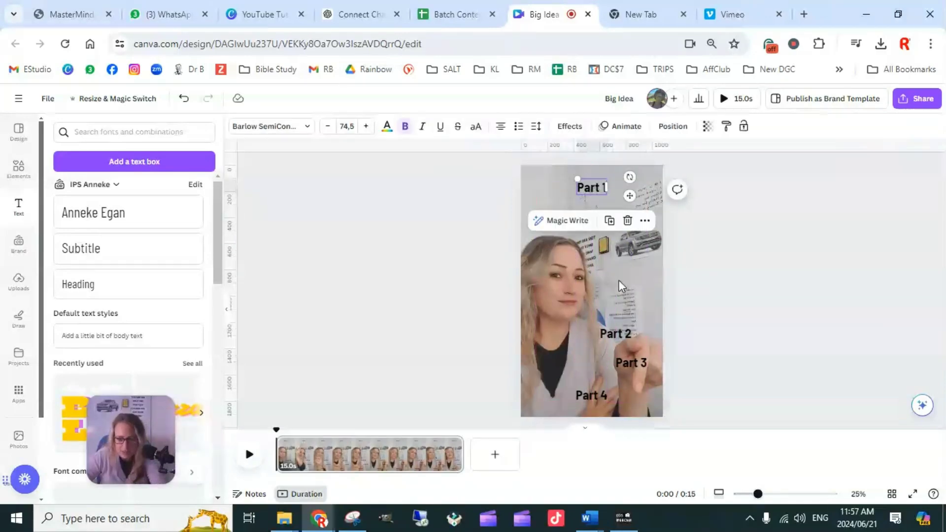
pyautogui.click(590, 292)
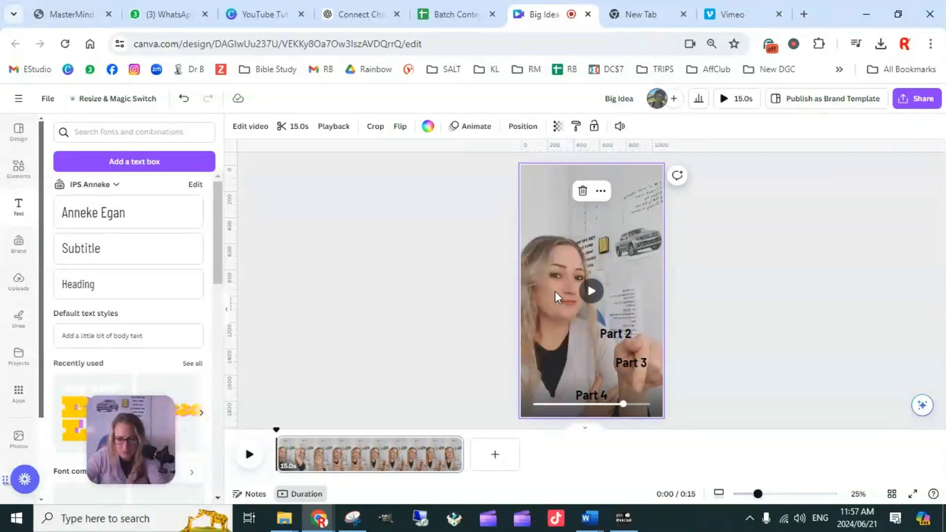
pyautogui.click(591, 293)
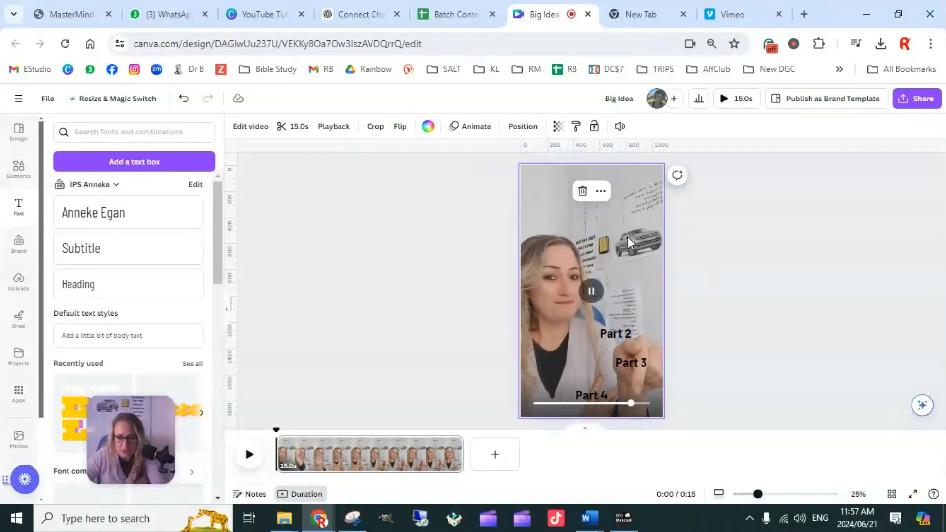
pyautogui.hotkey('ctrl', 'z')
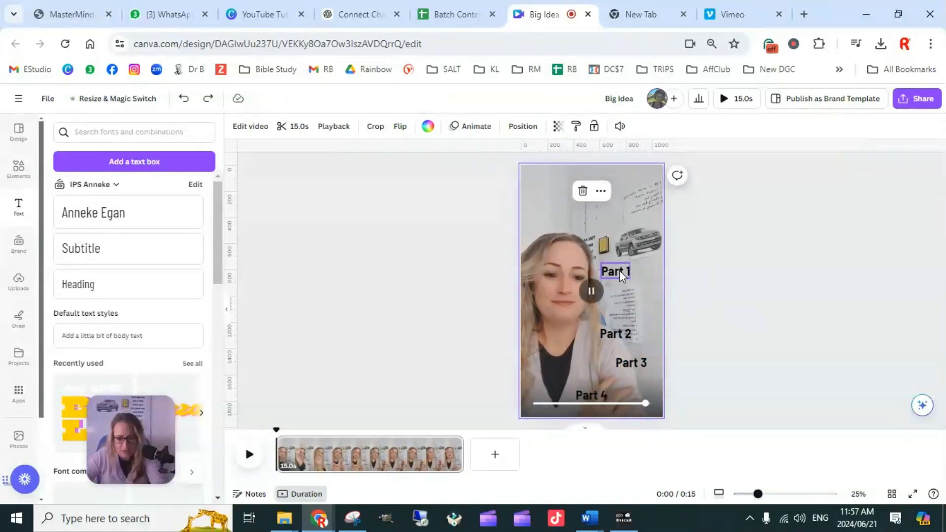
pyautogui.moveTo(620, 270); pyautogui.dragTo(595, 197)
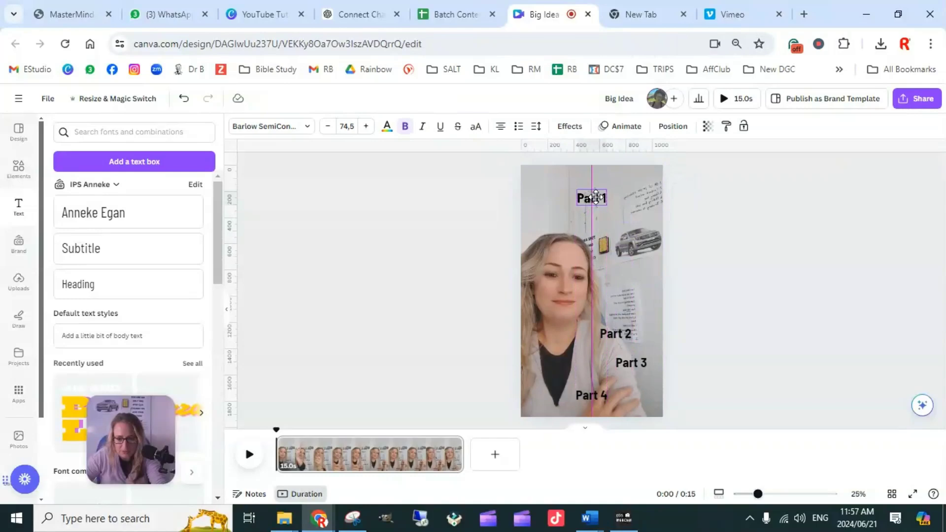
# Step: Replay the background video, move "Part 2" up beside the face and place "Part 3" between "Part 2" and "Part 4"
pyautogui.click(595, 280)
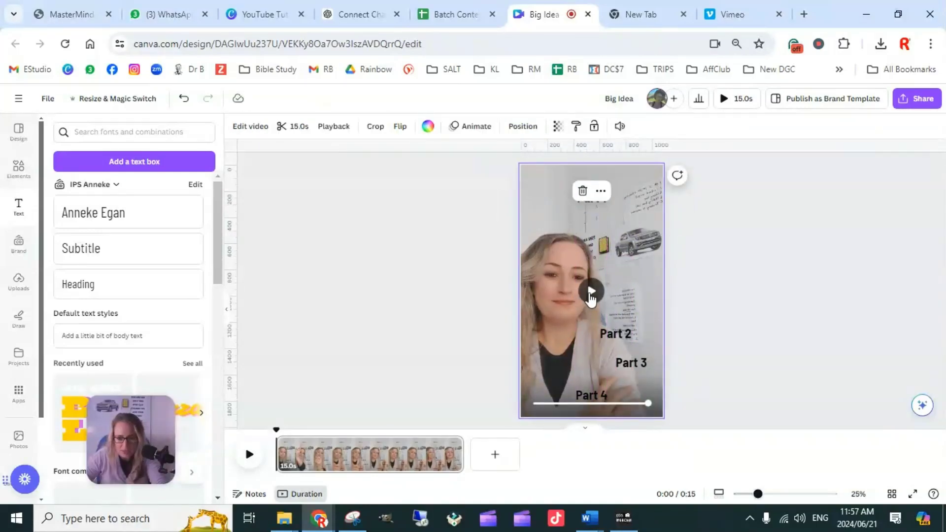
pyautogui.click(597, 291)
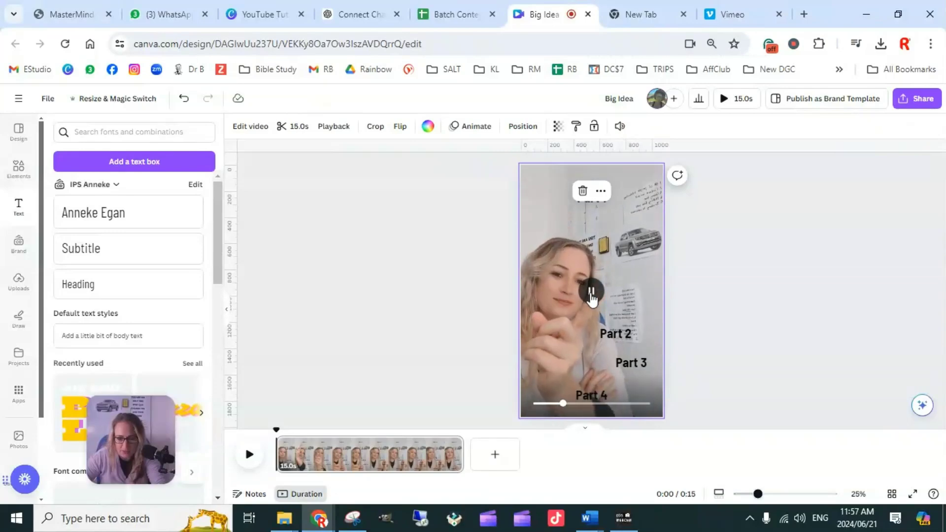
pyautogui.moveTo(621, 333); pyautogui.dragTo(617, 283)
pyautogui.click(566, 285)
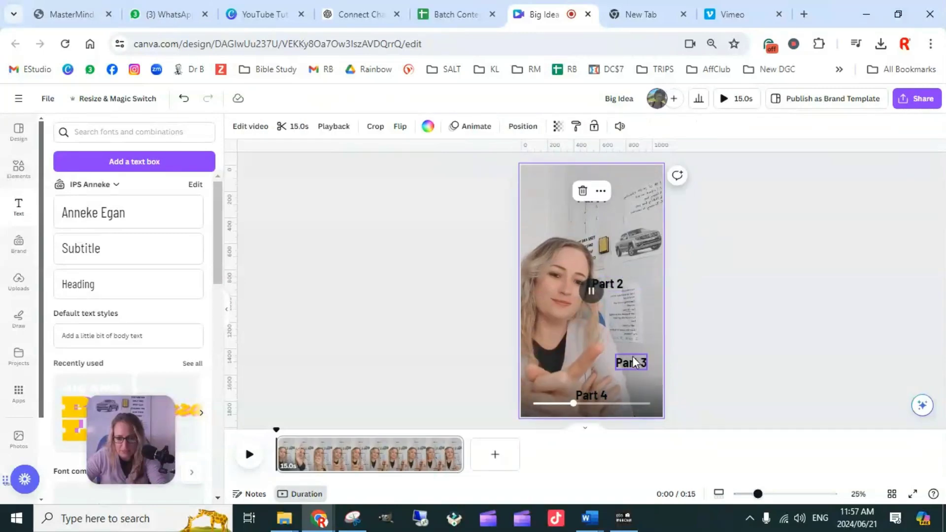
pyautogui.moveTo(636, 360); pyautogui.dragTo(622, 337)
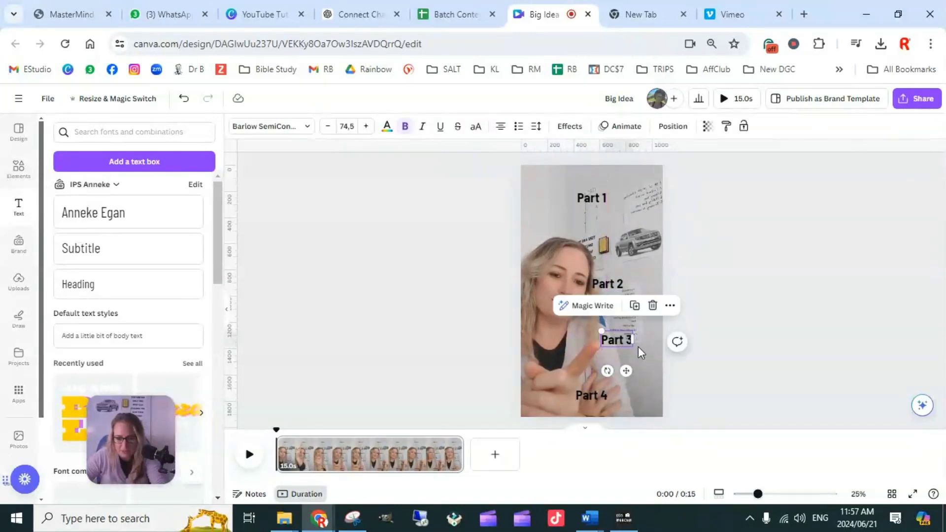
# Step: Open the manual data table in Bulk create and switch to the Batch Content Prompts spreadsheet
pyautogui.click(554, 326)
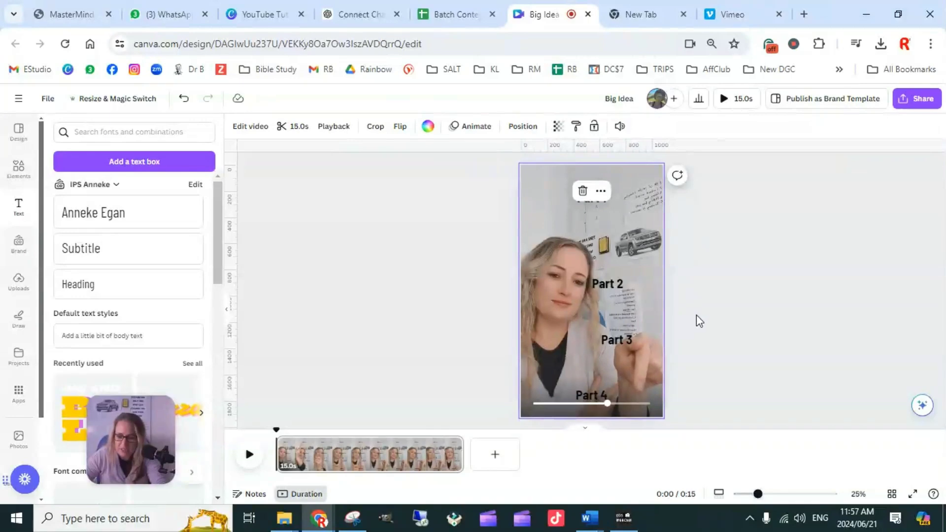
pyautogui.click(708, 302)
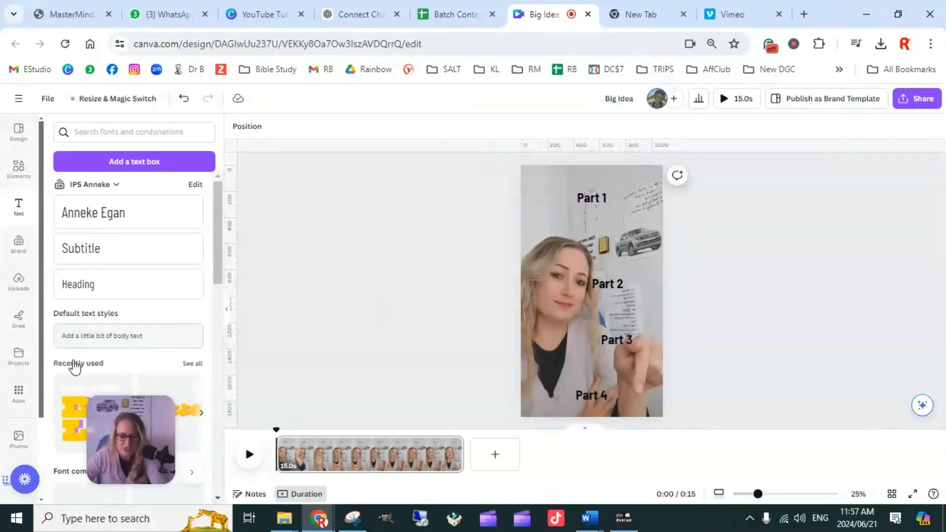
pyautogui.scroll(-2, 16, 327)
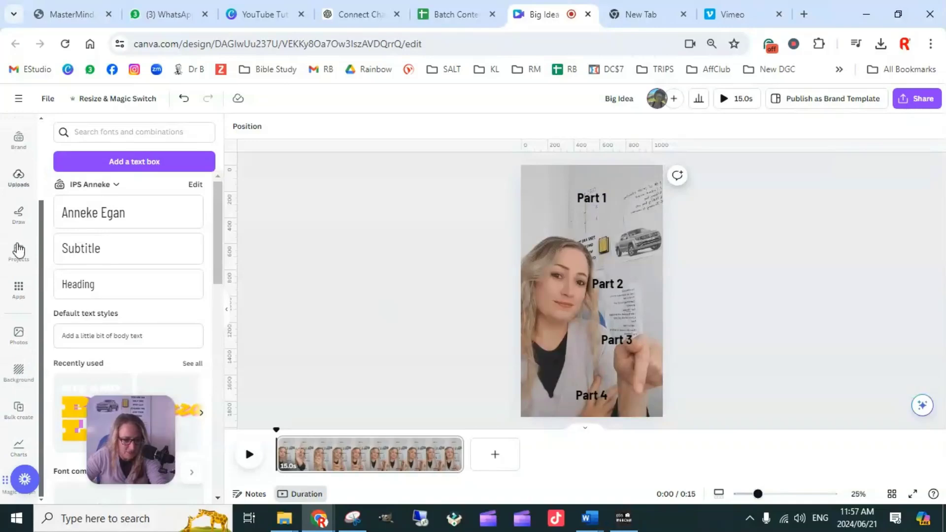
pyautogui.click(20, 410)
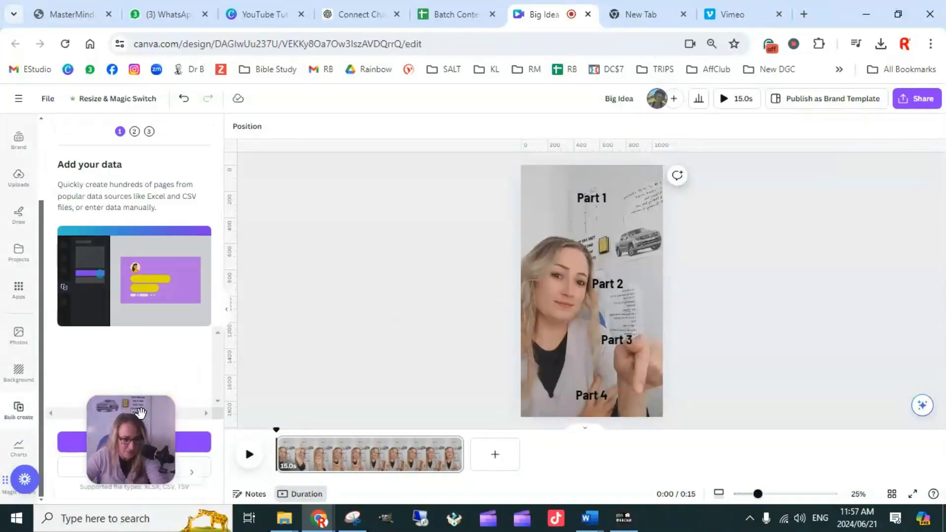
pyautogui.moveTo(150, 405); pyautogui.dragTo(888, 394)
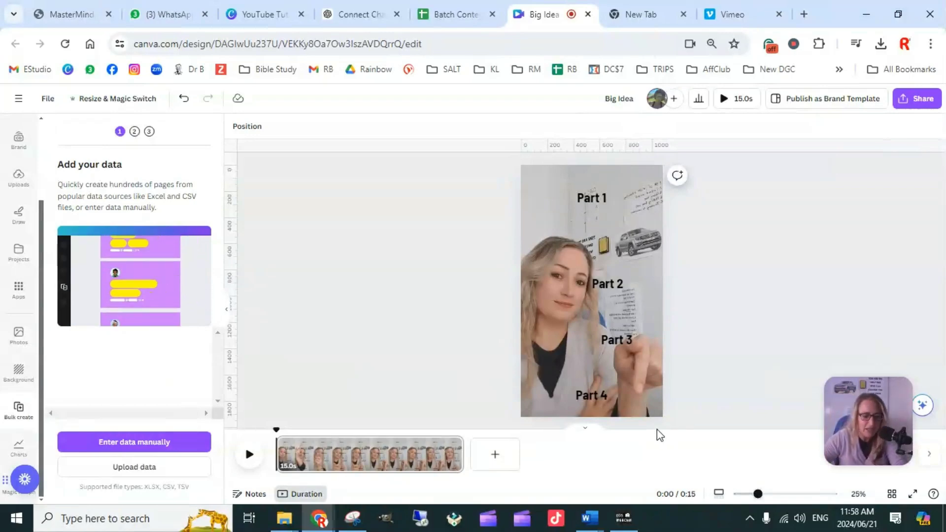
pyautogui.click(141, 440)
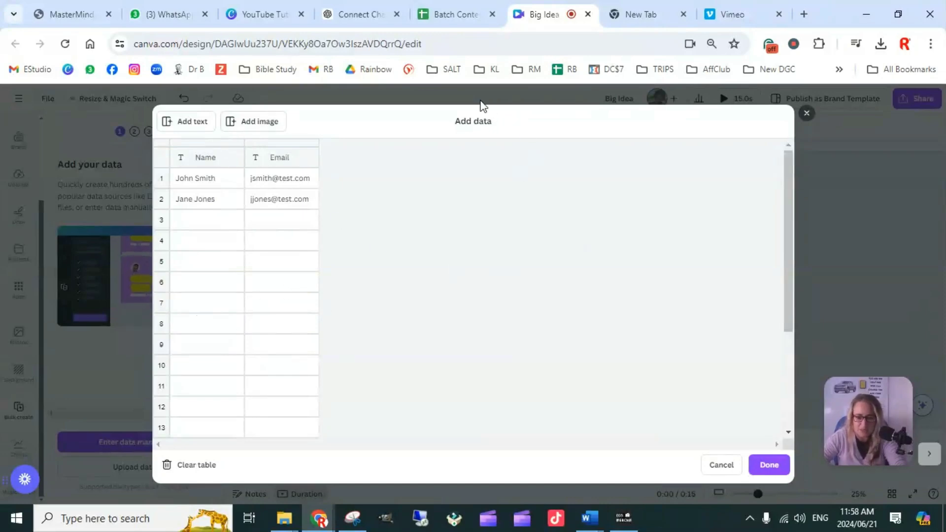
pyautogui.click(444, 13)
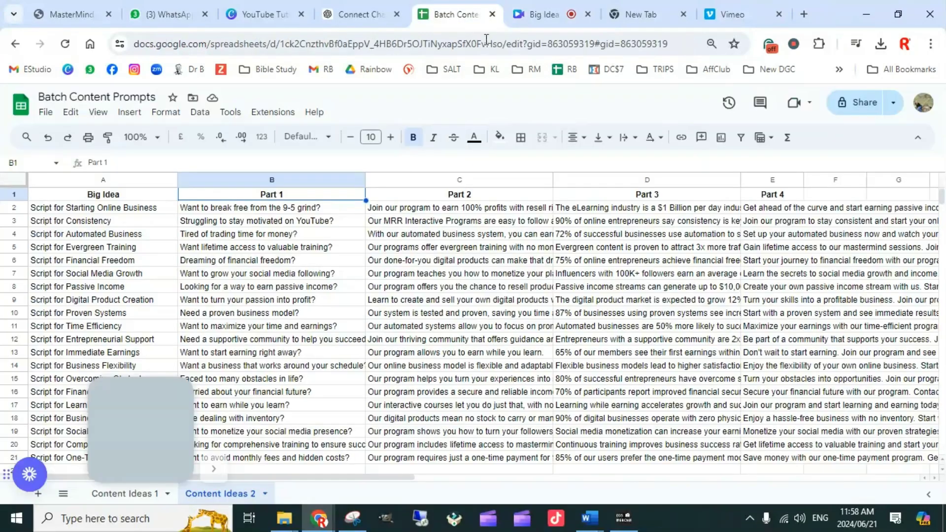
pyautogui.click(13, 181)
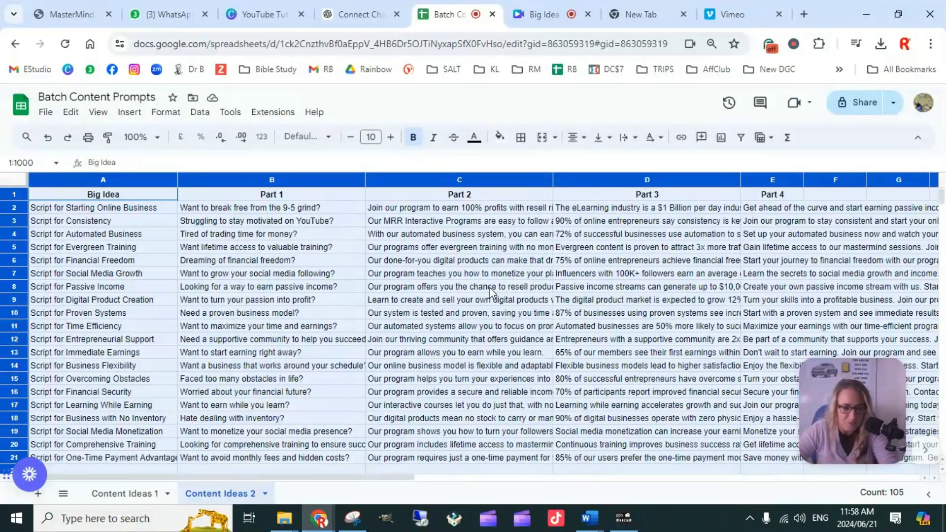
pyautogui.click(520, 340)
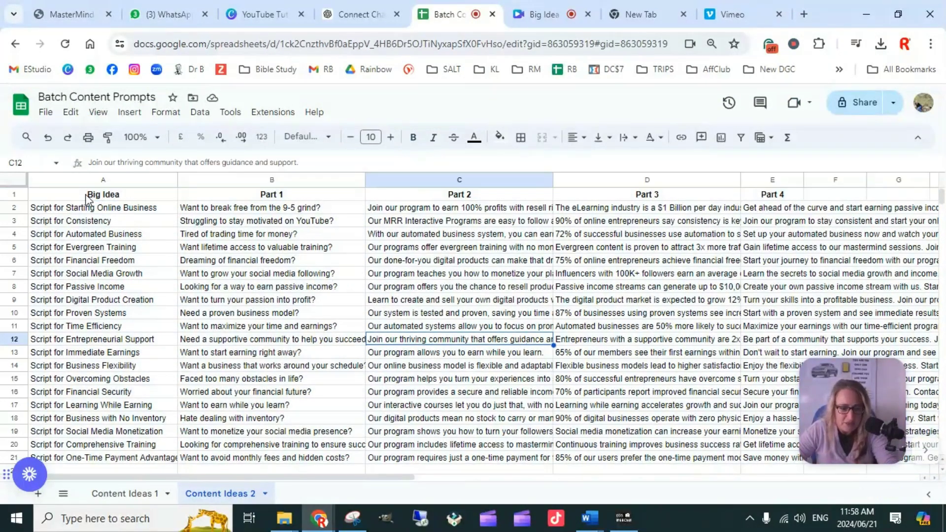
pyautogui.moveTo(88, 200); pyautogui.dragTo(333, 337)
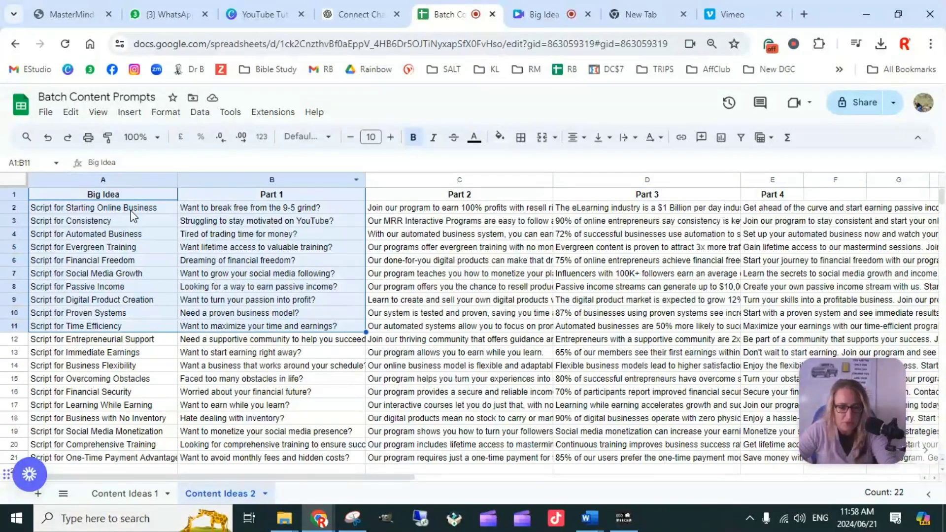
pyautogui.click(129, 181)
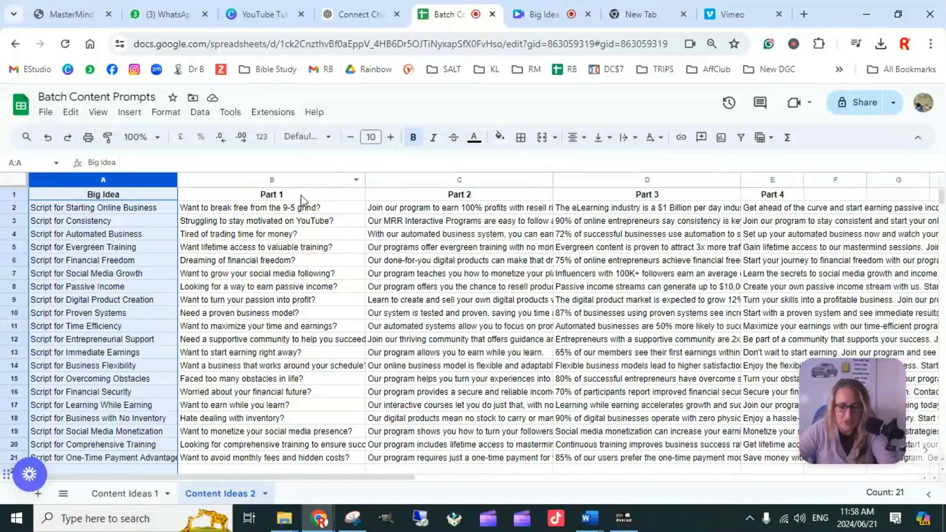
# Step: Copy B1:E21 with the Part 1 to Part 4 columns into Canva's bulk data table, starting at the first Name cell, and submit the data
pyautogui.moveTo(302, 200); pyautogui.dragTo(799, 322)
pyautogui.scroll(-3, 797, 344)
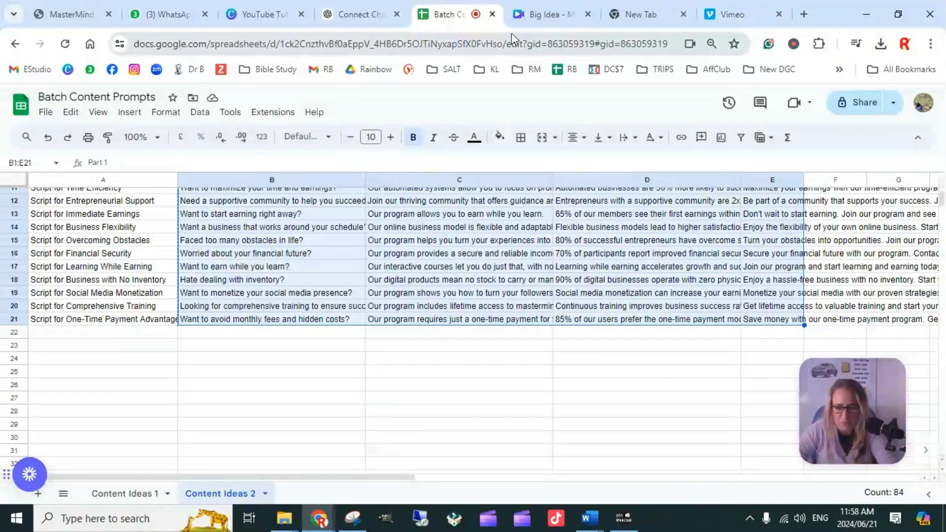
pyautogui.click(537, 13)
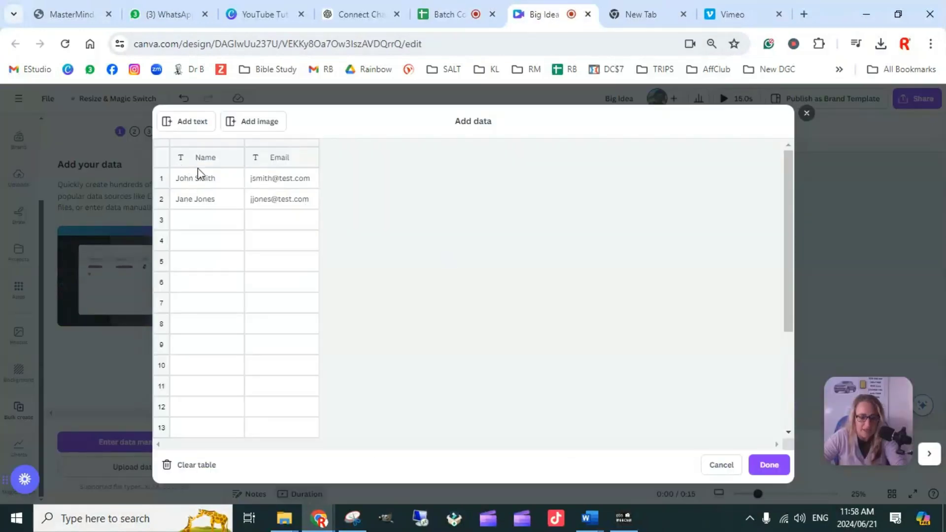
pyautogui.click(188, 179)
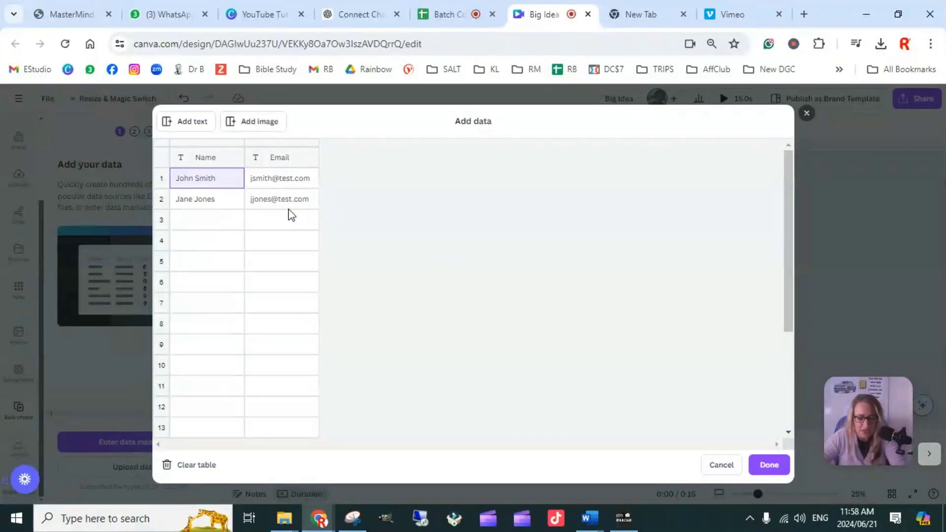
pyautogui.hotkey('ctrl', 'v')
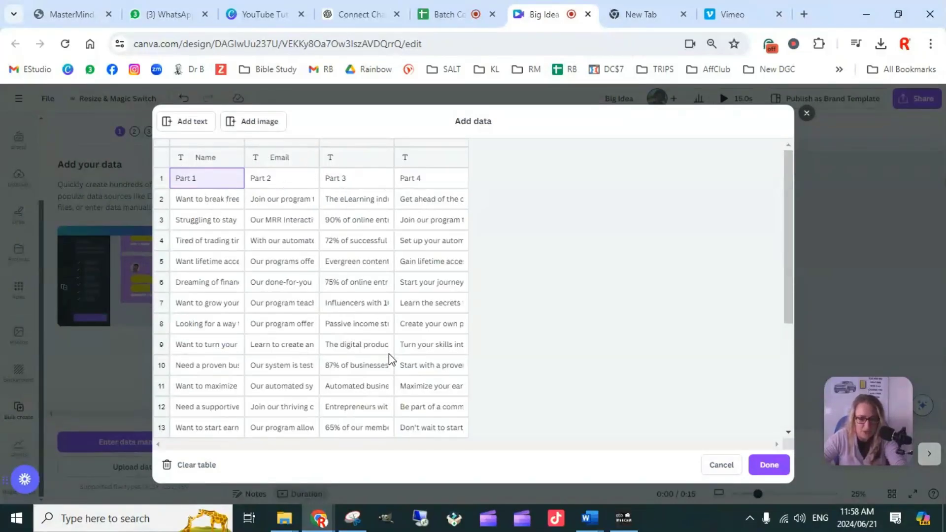
pyautogui.click(771, 467)
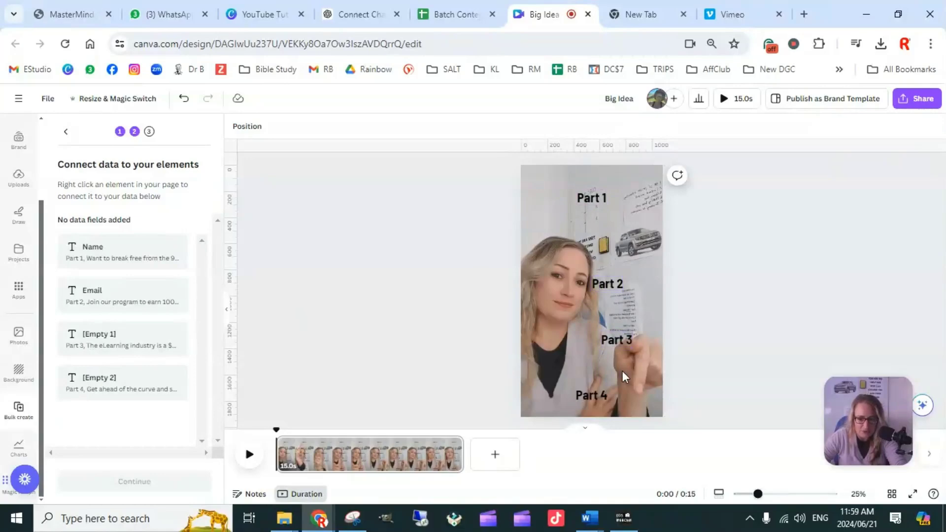
# Step: Connect the "Part 1" text to the Name data field and the "Part 2" text to the Email data field
pyautogui.click(593, 198)
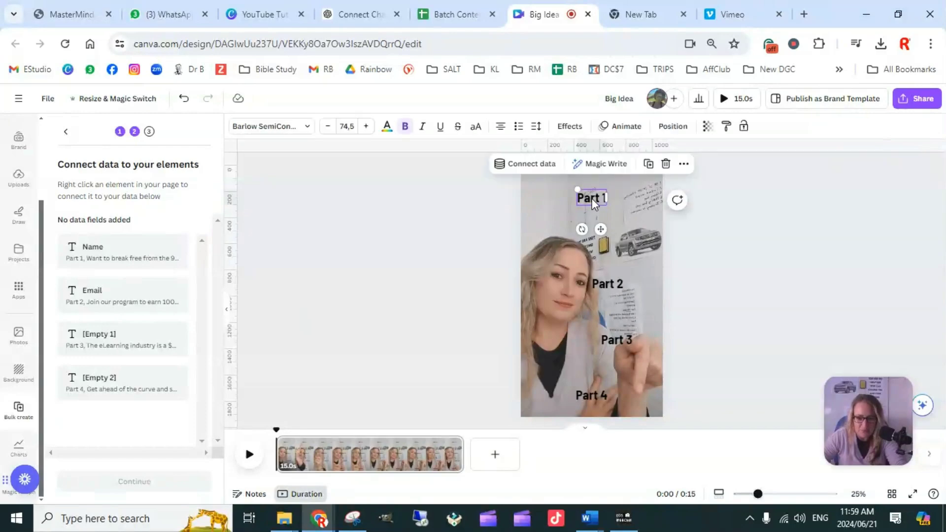
pyautogui.click(530, 167)
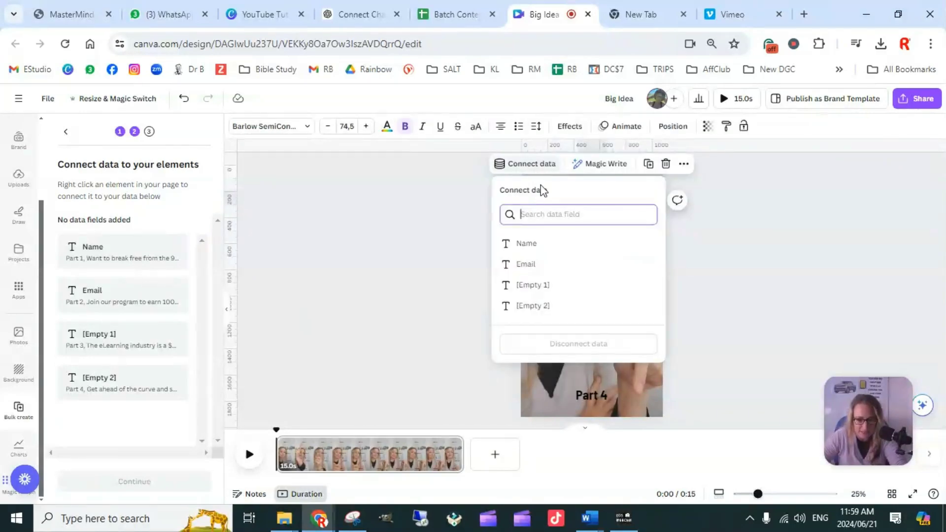
pyautogui.click(536, 245)
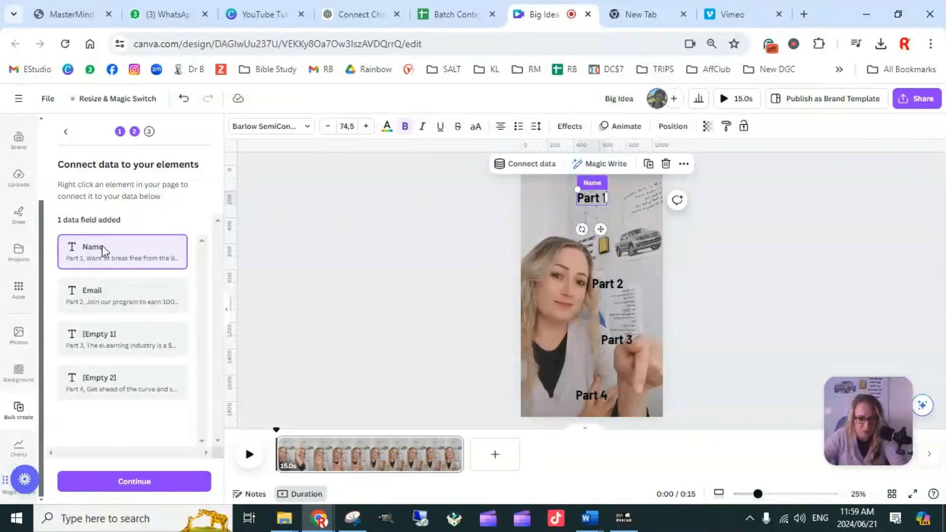
pyautogui.click(602, 285)
pyautogui.click(542, 252)
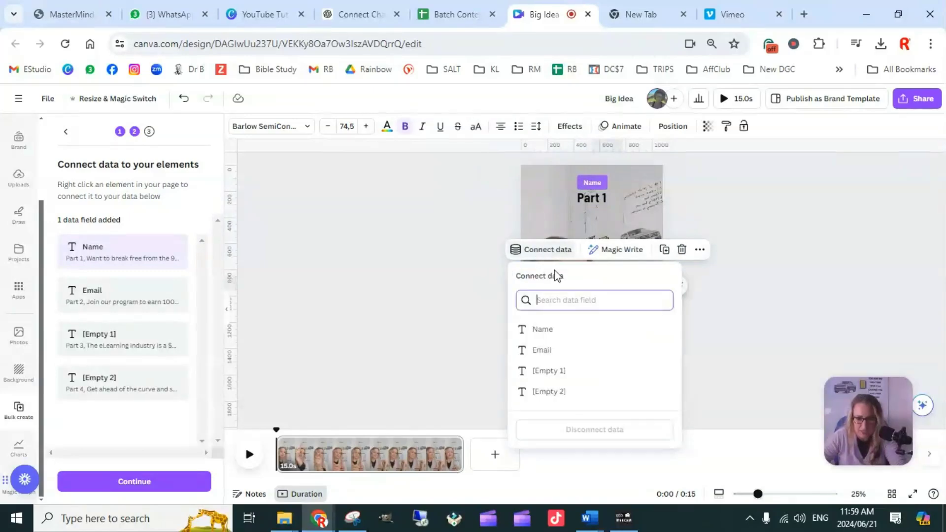
pyautogui.click(543, 350)
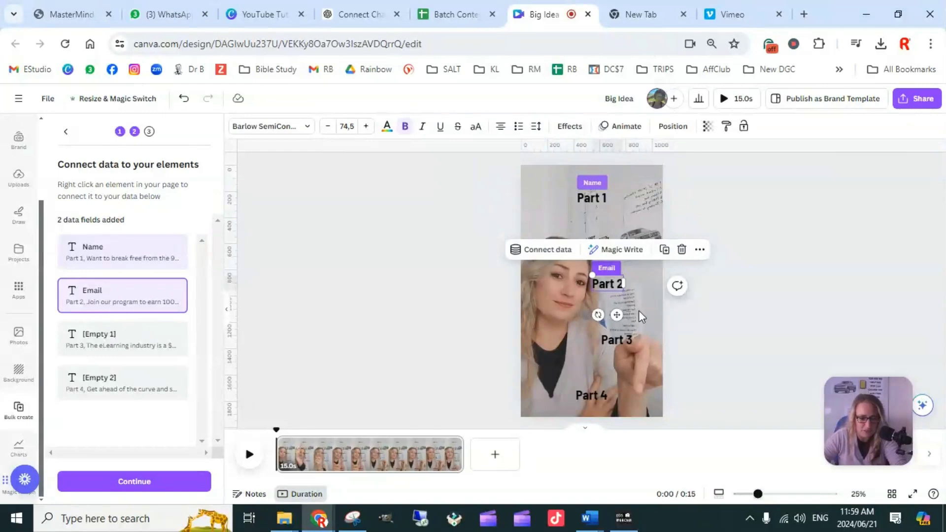
# Step: Connect the "Part 3" text to the [Empty 1] data field and the "Part 4" text to [Empty 2]
pyautogui.click(614, 339)
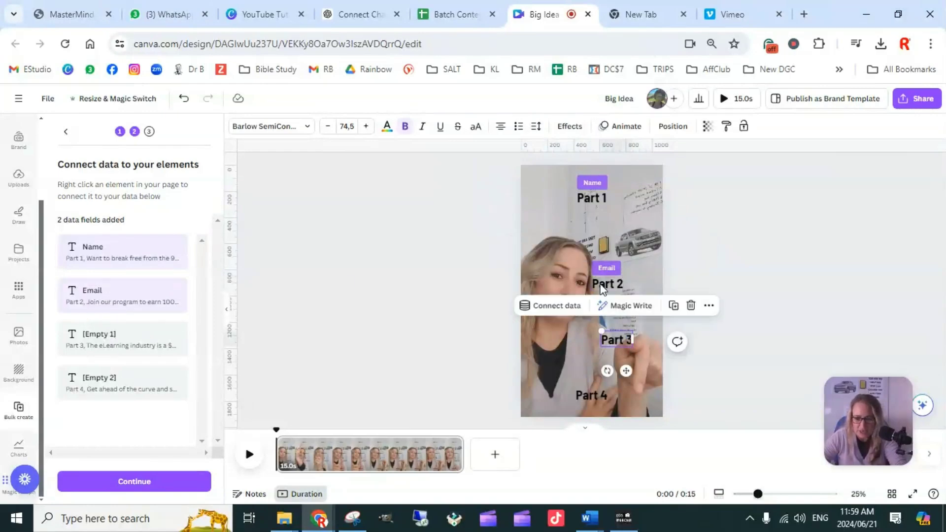
pyautogui.click(550, 305)
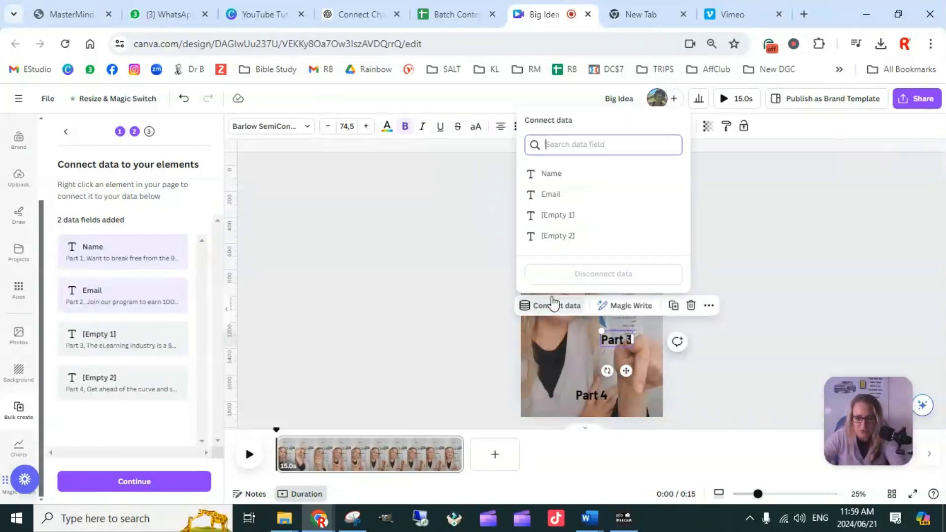
pyautogui.click(564, 216)
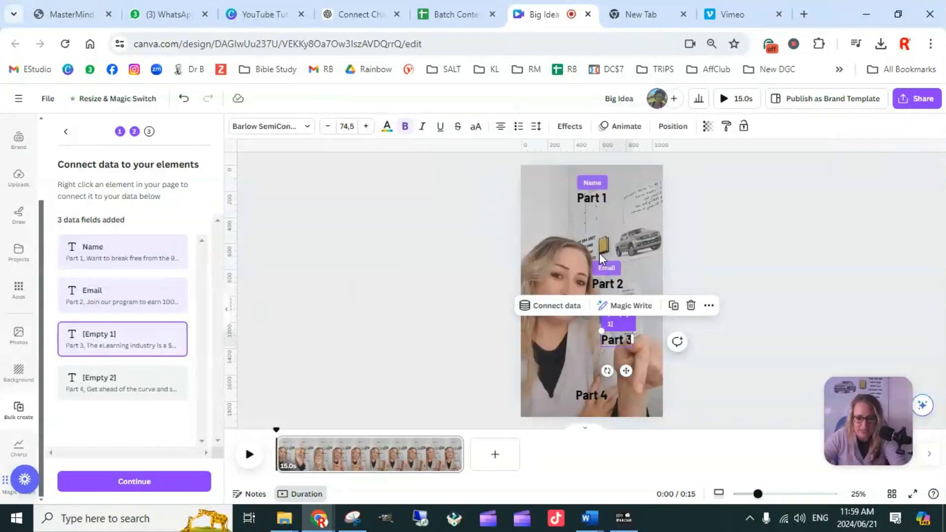
pyautogui.click(598, 395)
pyautogui.click(539, 361)
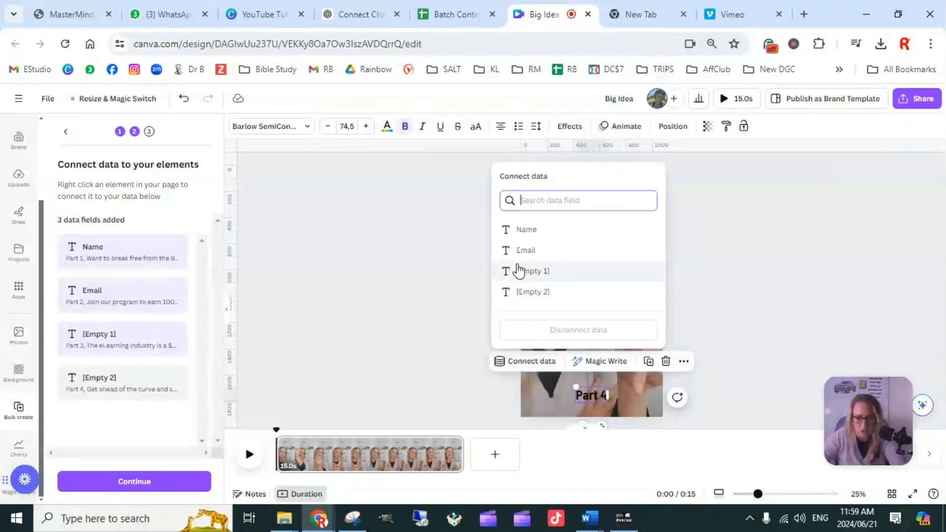
pyautogui.click(529, 294)
pyautogui.click(733, 309)
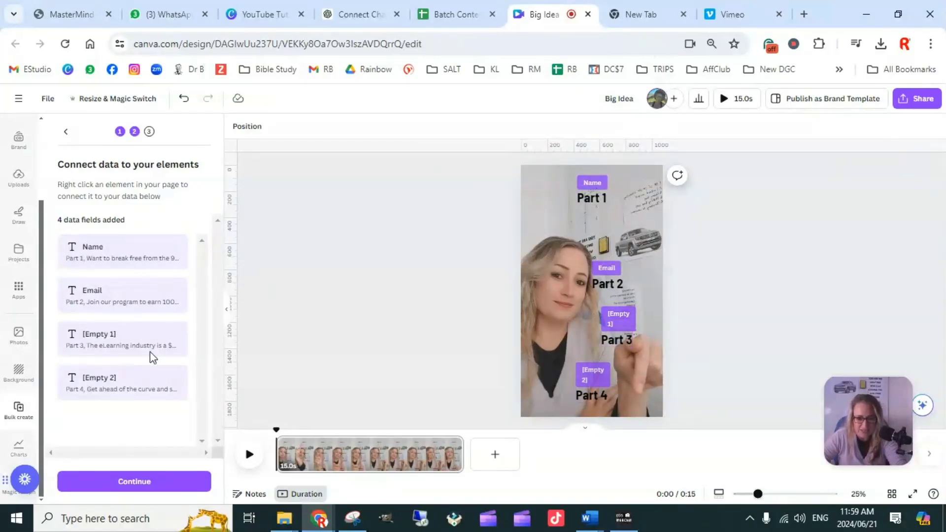
# Step: Generate 21 designs from all the data rows and check the first two pages of the bulk design
pyautogui.click(148, 485)
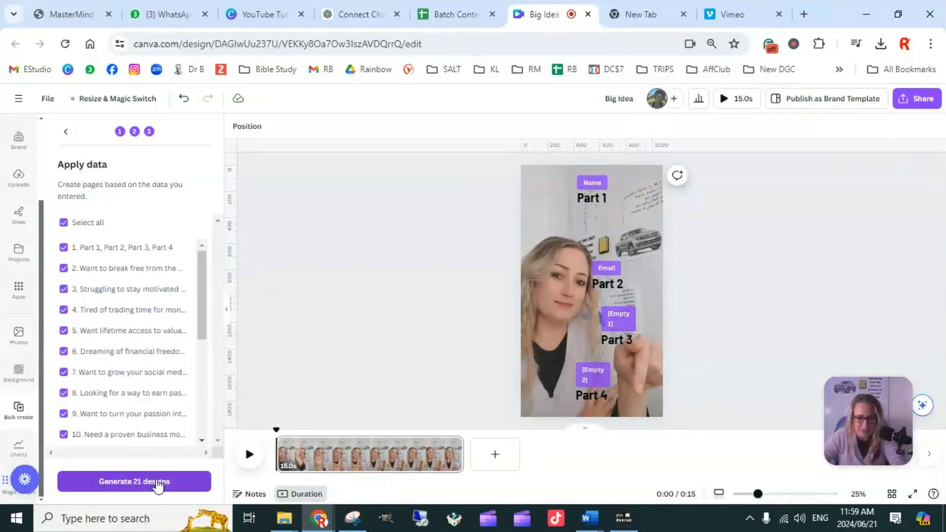
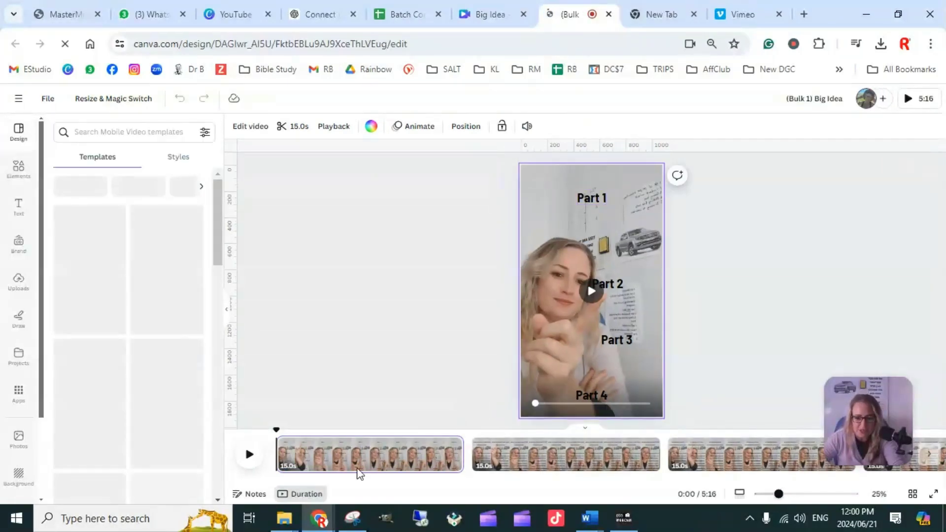
pyautogui.click(345, 453)
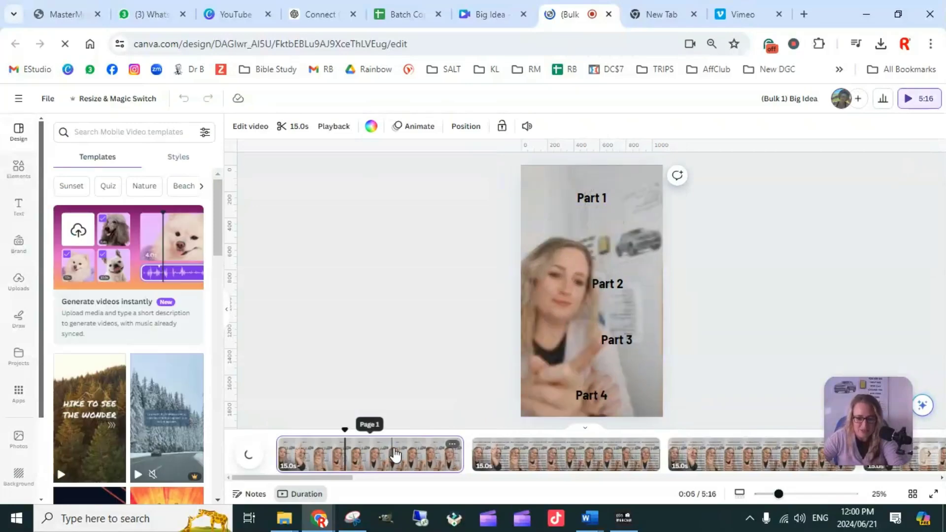
pyautogui.click(392, 453)
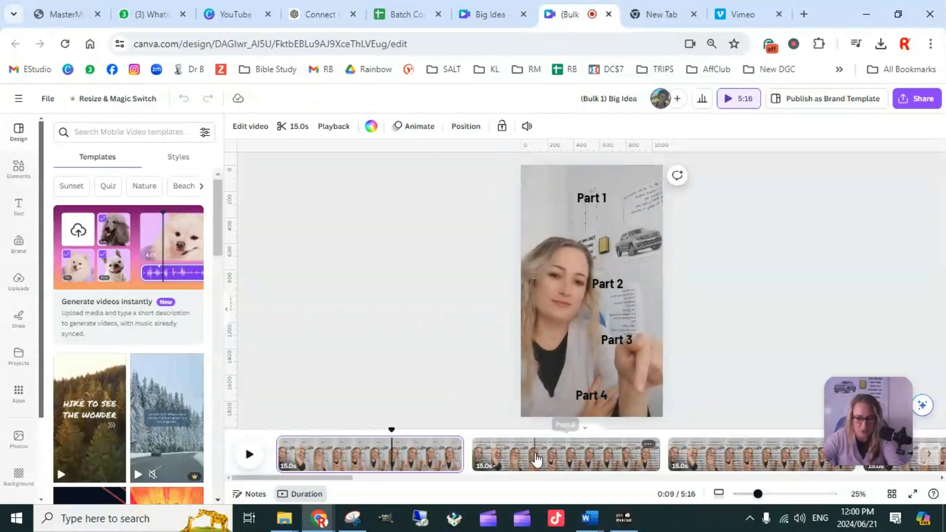
pyautogui.click(518, 456)
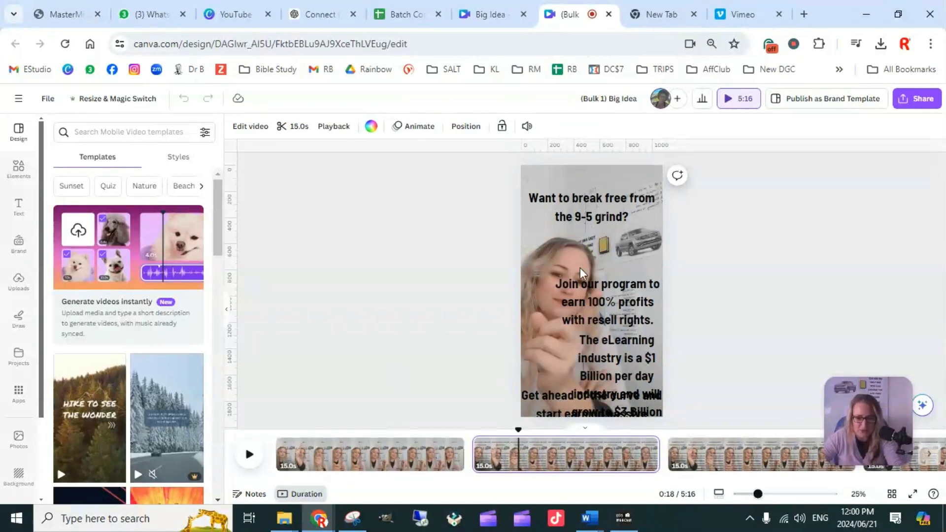
# Step: Delete the first generated page, which holds only the Part 1 to Part 4 header labels
pyautogui.click(452, 446)
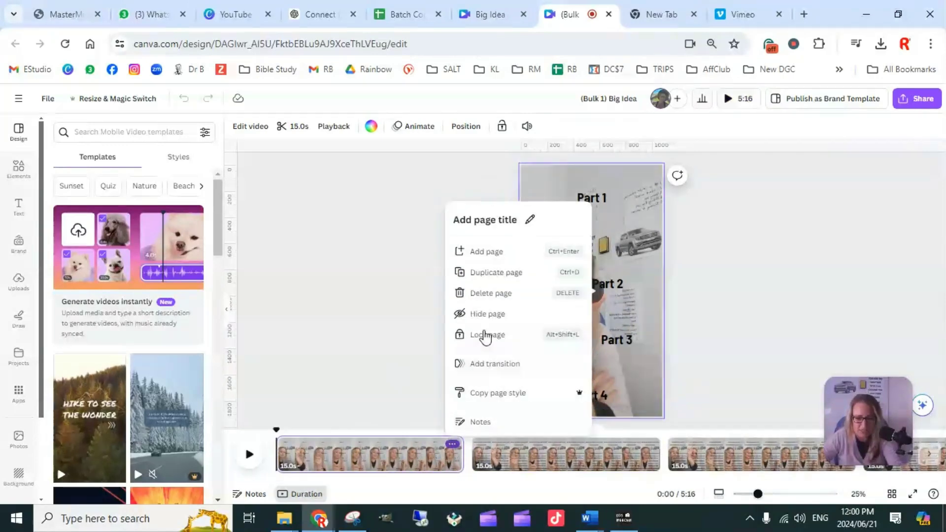
pyautogui.click(490, 294)
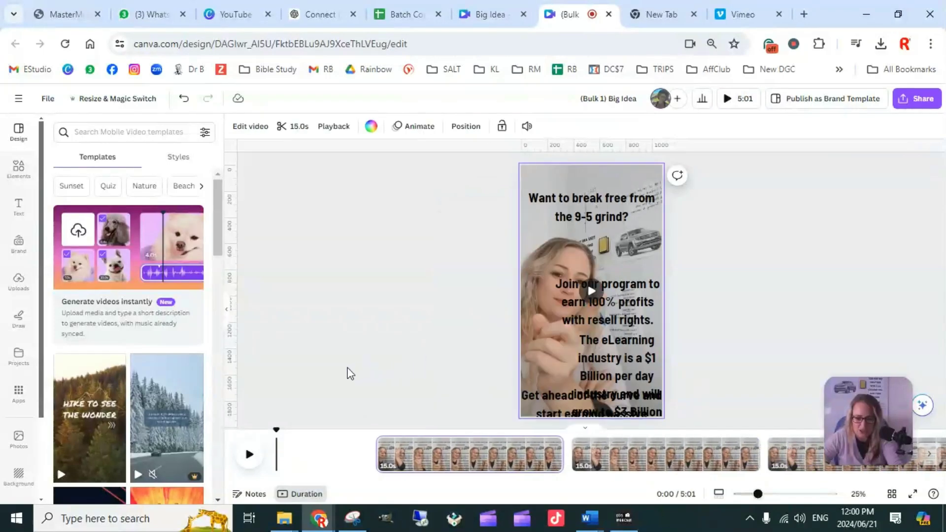
pyautogui.click(406, 335)
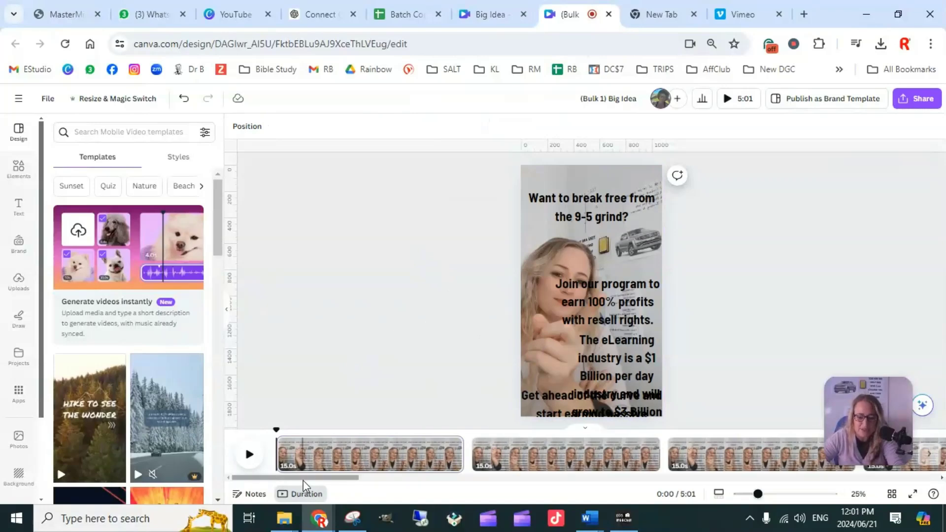
pyautogui.moveTo(308, 478); pyautogui.dragTo(648, 483)
pyautogui.click(695, 478)
pyautogui.click(701, 478)
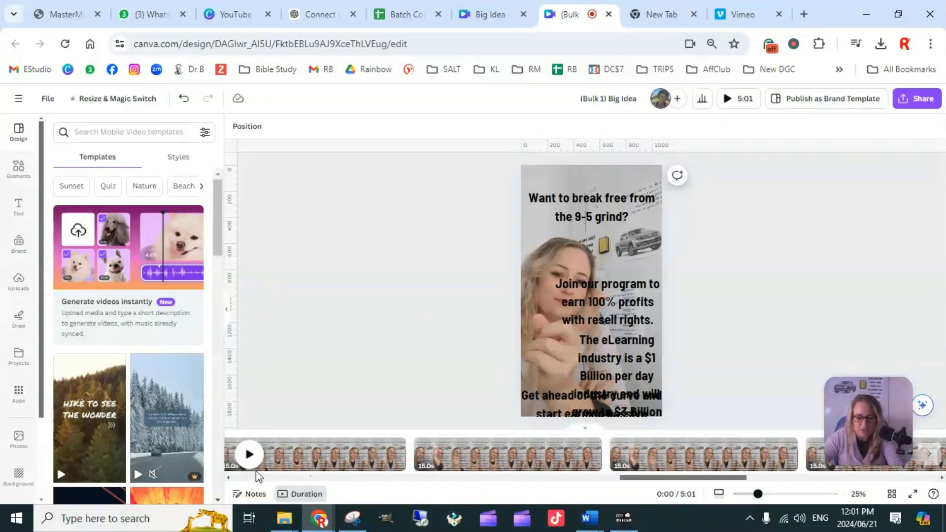
# Step: Return to the first generated page and review the Part 1 to Part 4 script rows in the Batch Content Prompts spreadsheet
pyautogui.click(238, 477)
pyautogui.click(239, 477)
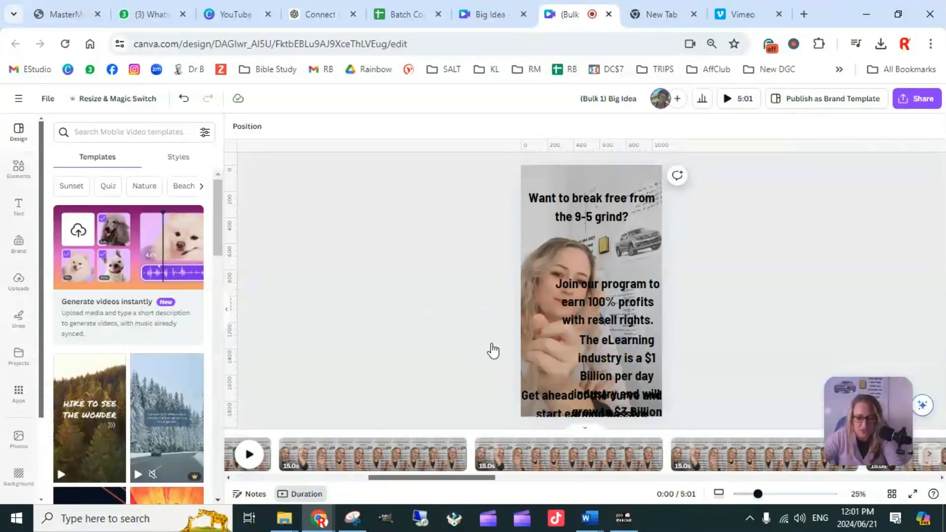
pyautogui.click(408, 14)
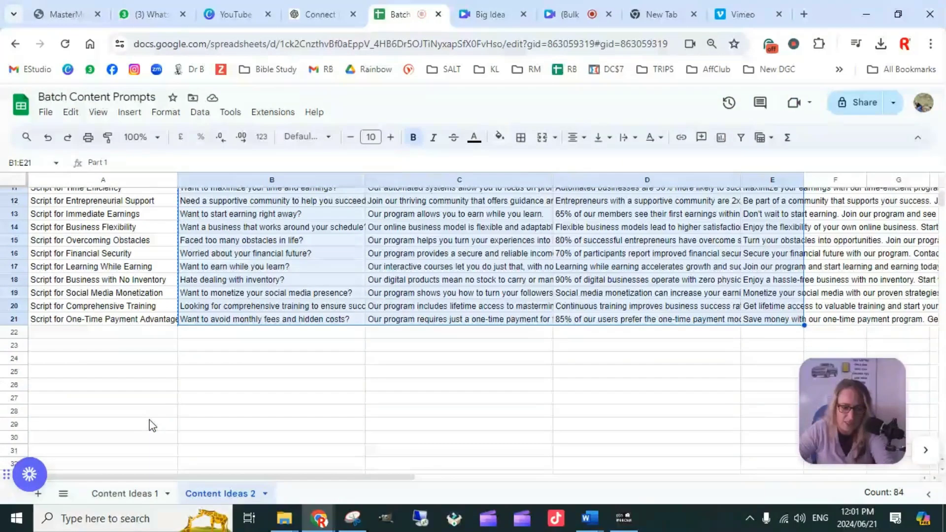
pyautogui.scroll(3, 164, 373)
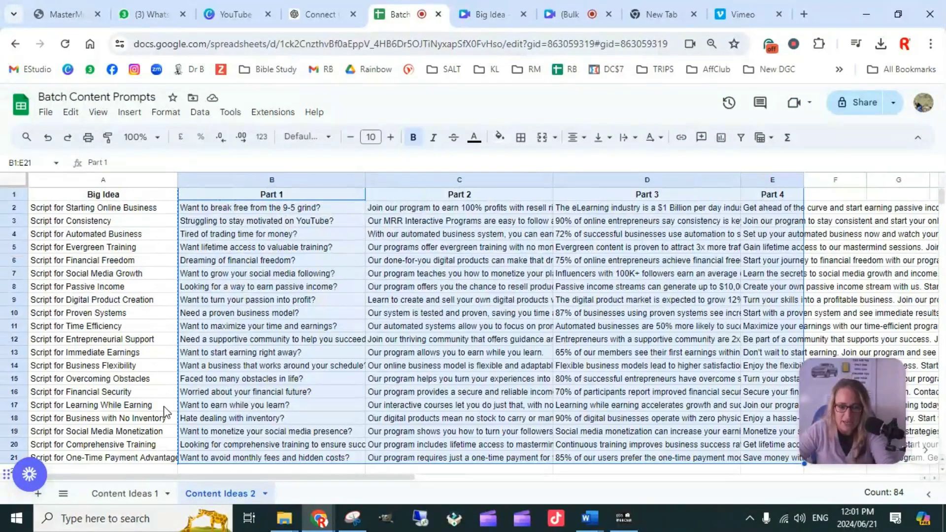
pyautogui.scroll(-5, 164, 414)
pyautogui.scroll(5, 165, 385)
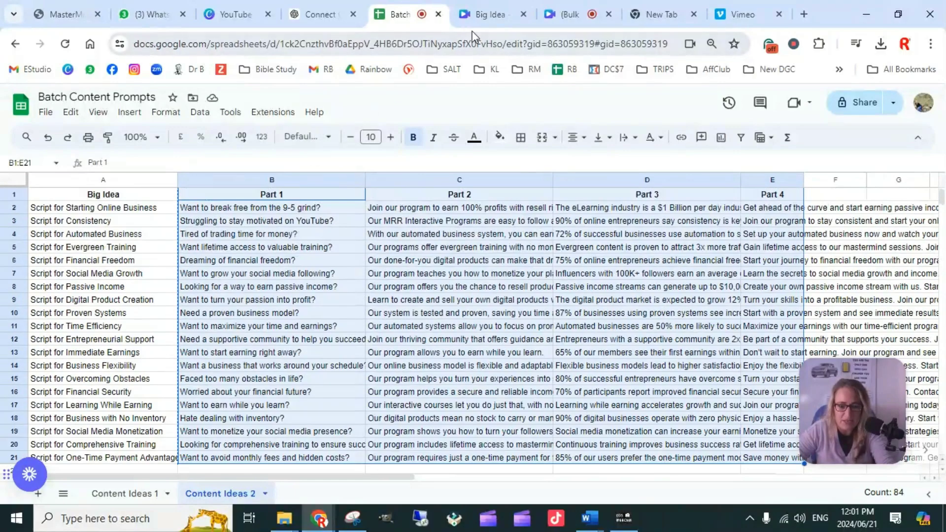
pyautogui.click(559, 12)
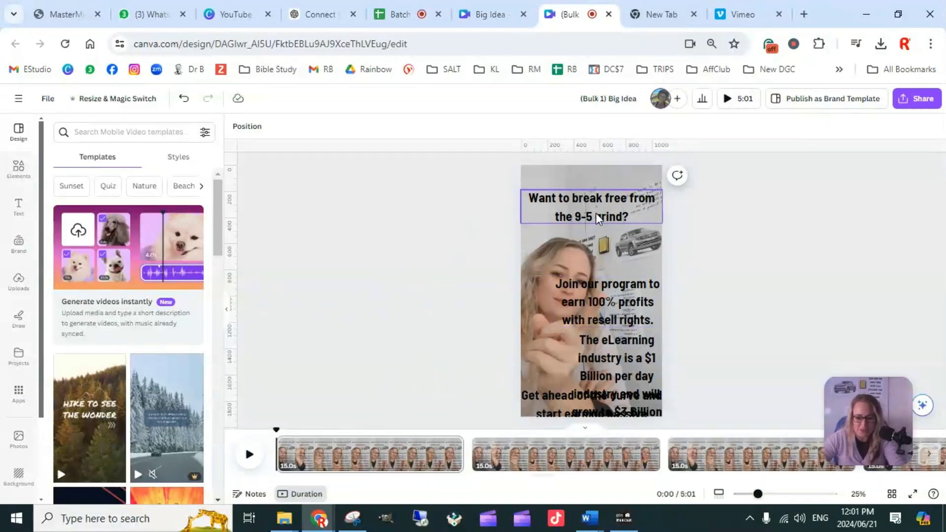
# Step: Apply the Background text effect in black to the "Want to break free from the 9-5 grind?" headline
pyautogui.click(623, 213)
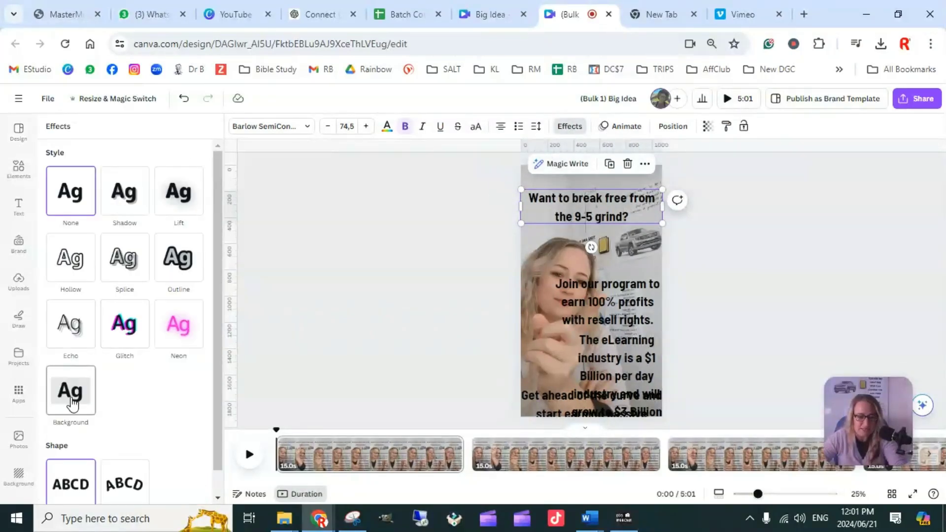
pyautogui.click(72, 402)
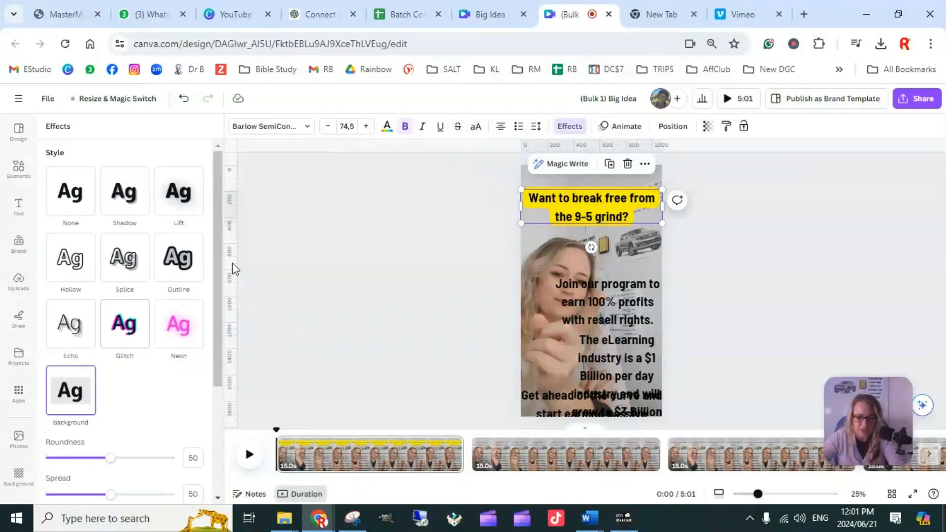
pyautogui.scroll(-3, 128, 383)
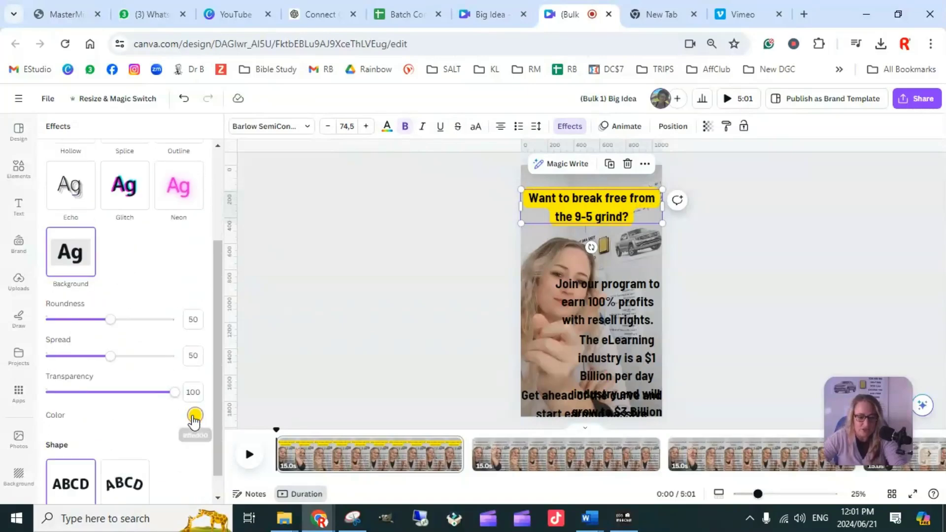
pyautogui.click(195, 415)
pyautogui.click(98, 330)
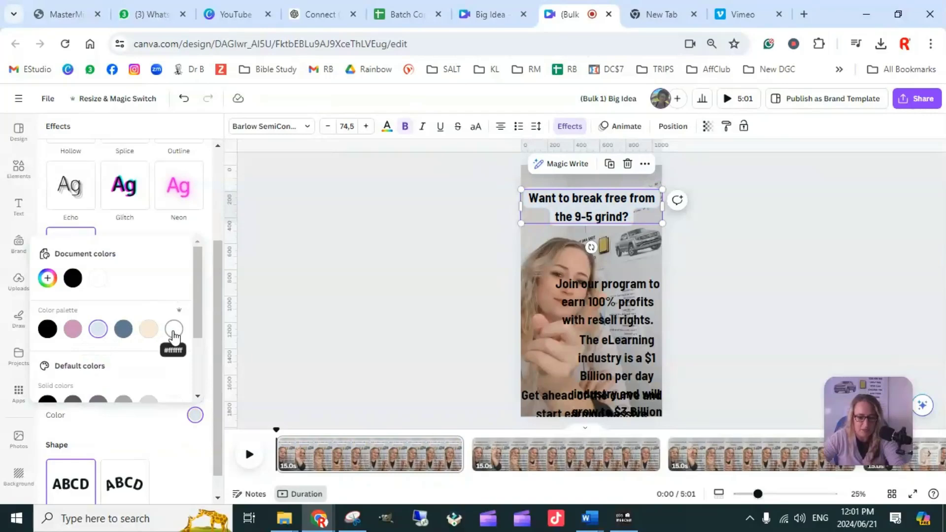
pyautogui.click(47, 329)
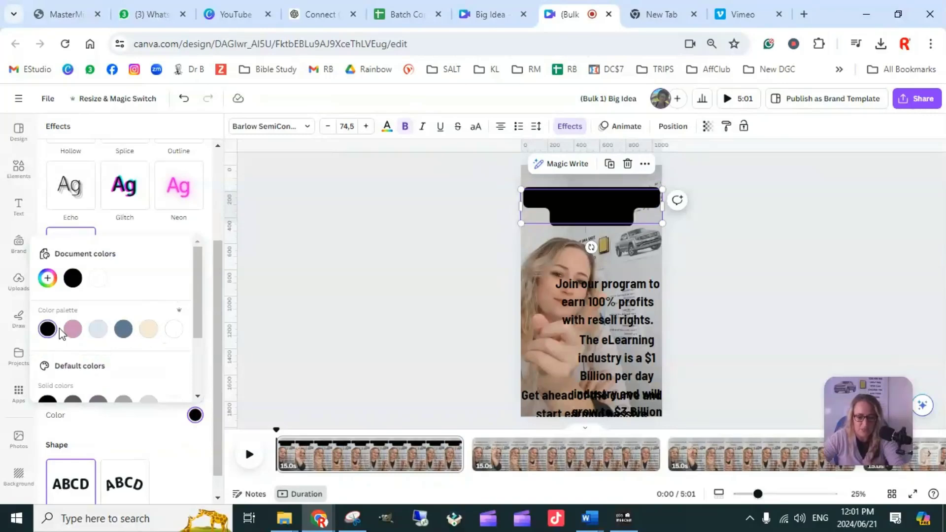
# Step: Change the headline's text color to white
pyautogui.click(387, 127)
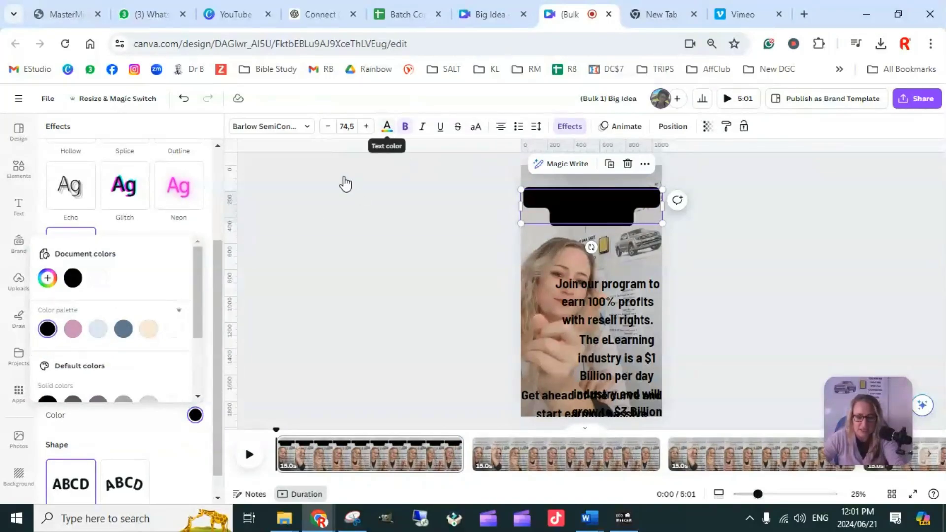
pyautogui.click(192, 277)
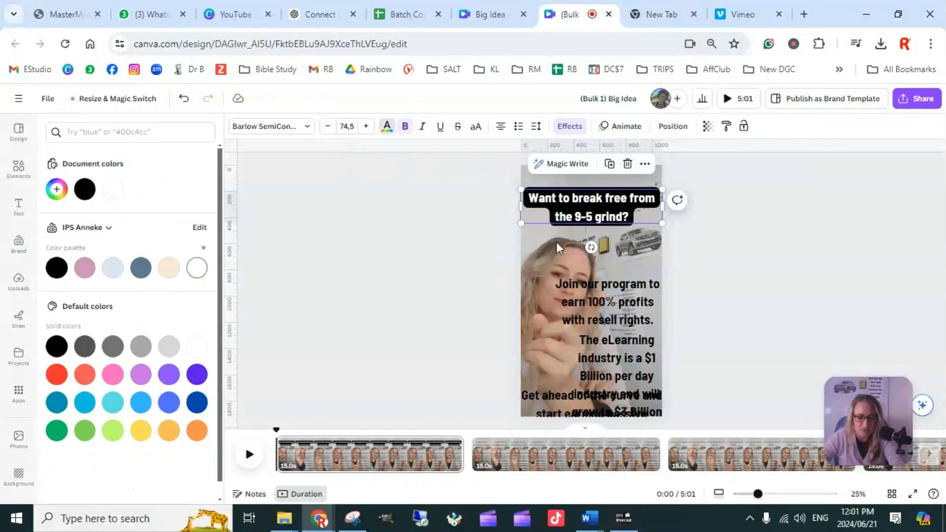
pyautogui.click(720, 245)
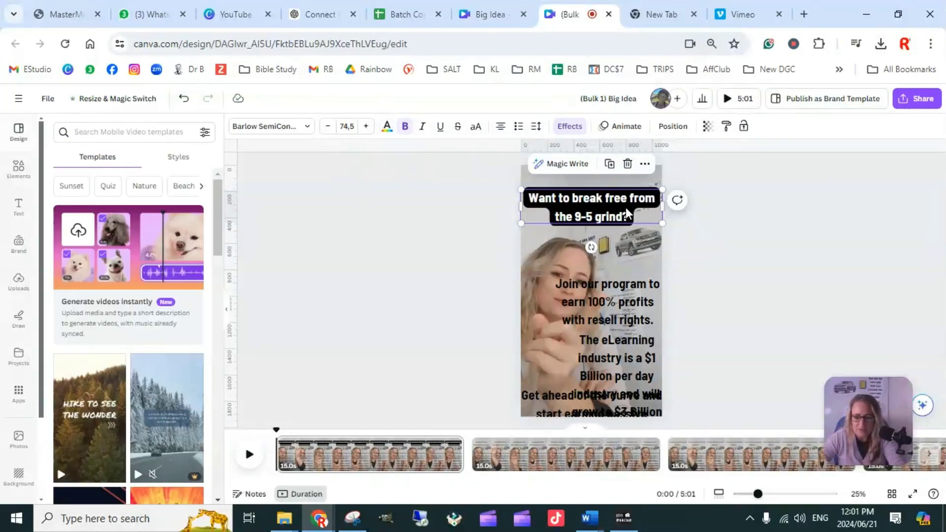
# Step: Shrink the headline slightly to font size 70,6 and center it horizontally on the page
pyautogui.click(617, 220)
pyautogui.moveTo(661, 225); pyautogui.dragTo(655, 222)
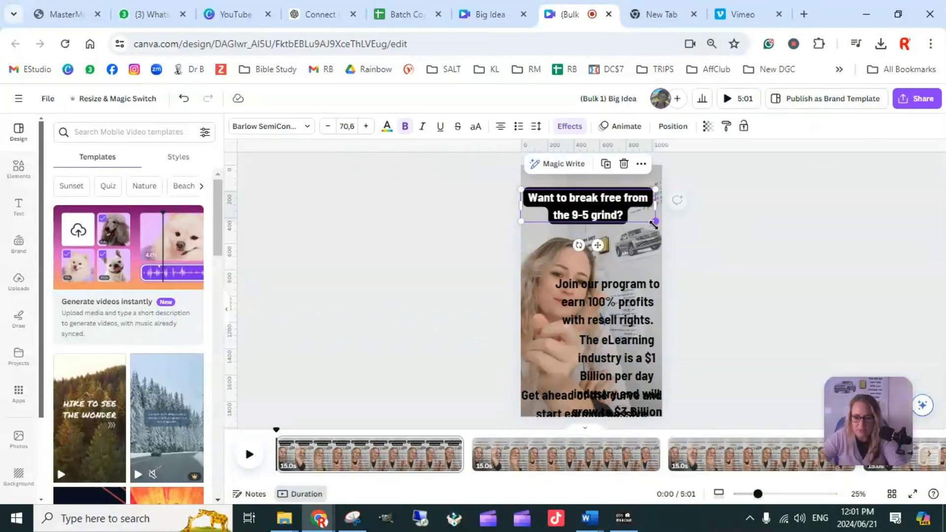
pyautogui.click(673, 126)
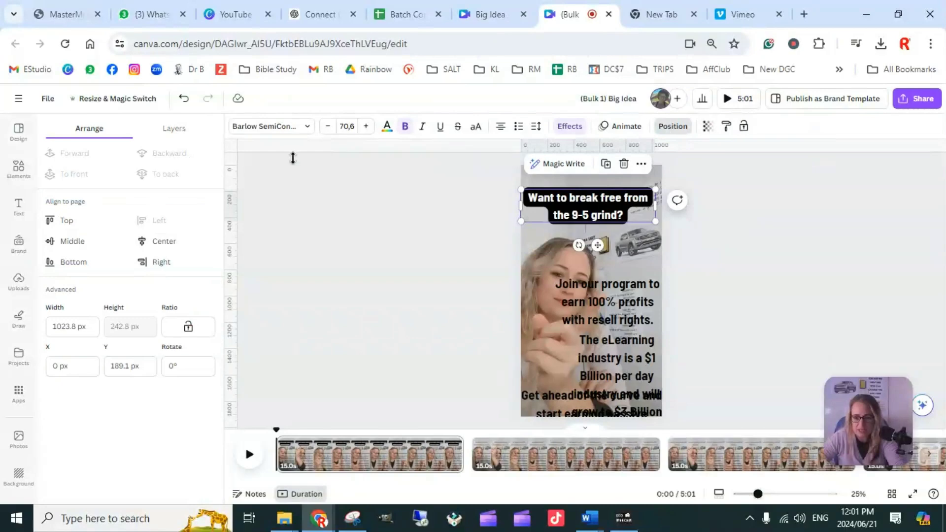
pyautogui.click(163, 241)
pyautogui.click(762, 244)
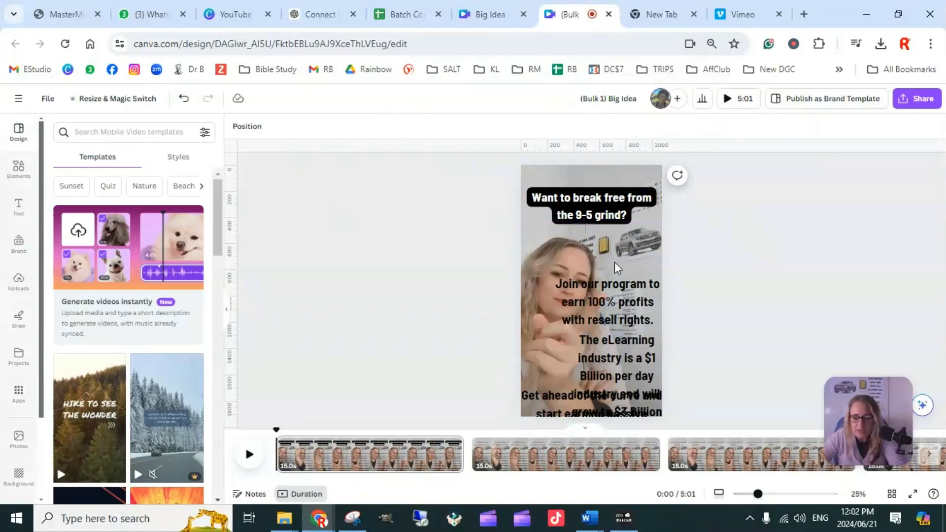
# Step: Remove bold from the "Join our program" text and give it the Background effect in white
pyautogui.click(614, 292)
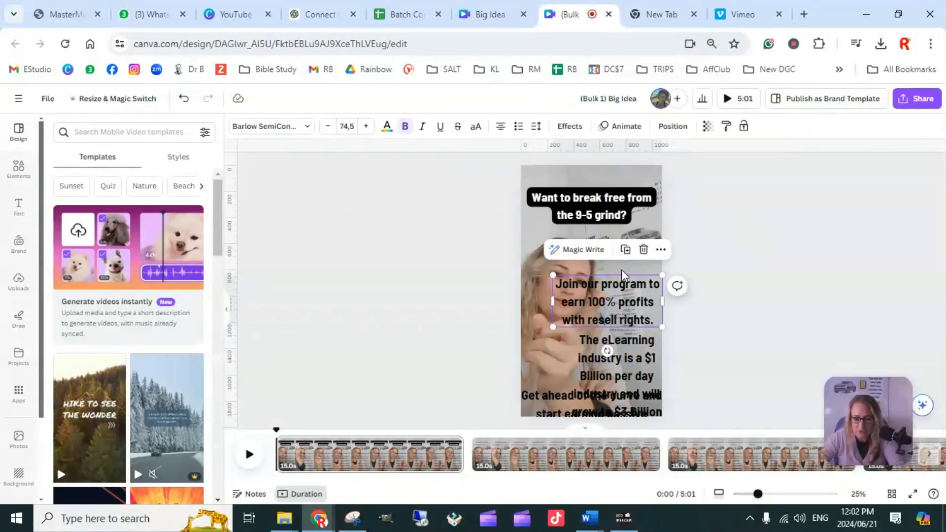
pyautogui.click(406, 130)
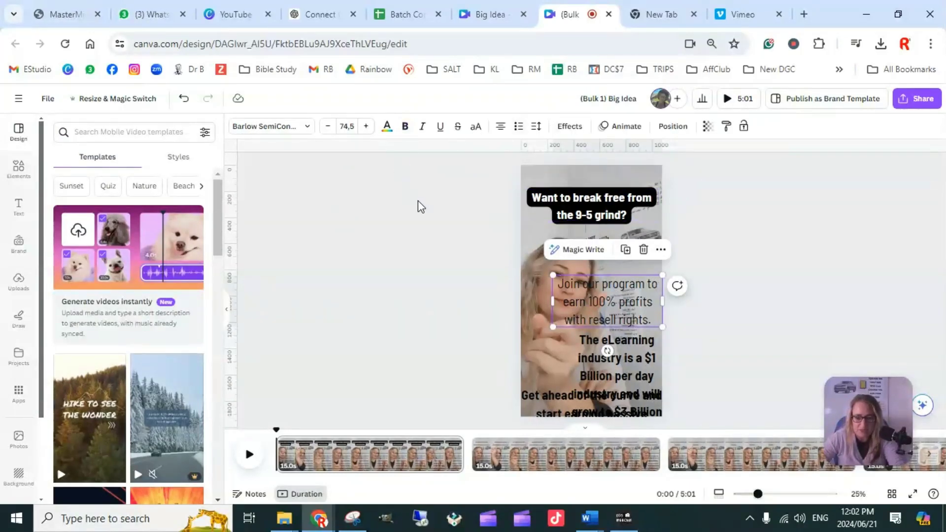
pyautogui.click(577, 130)
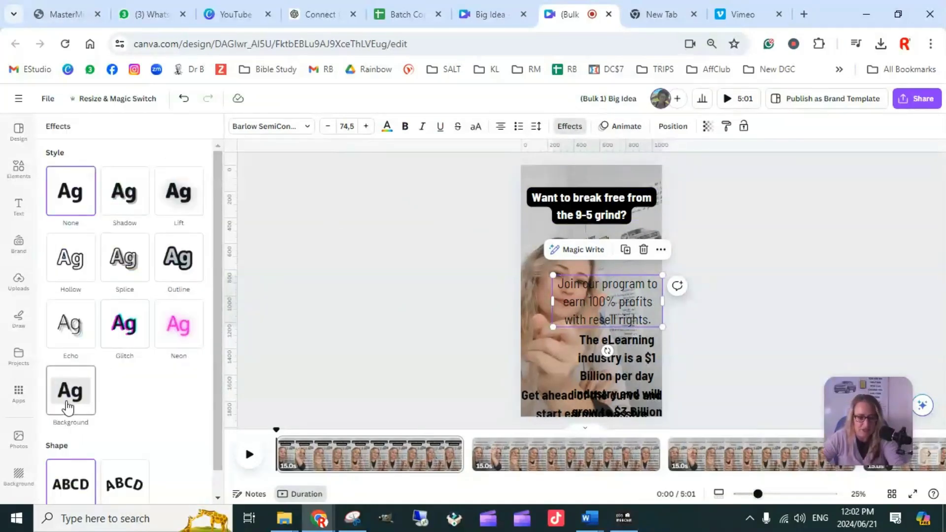
pyautogui.click(68, 408)
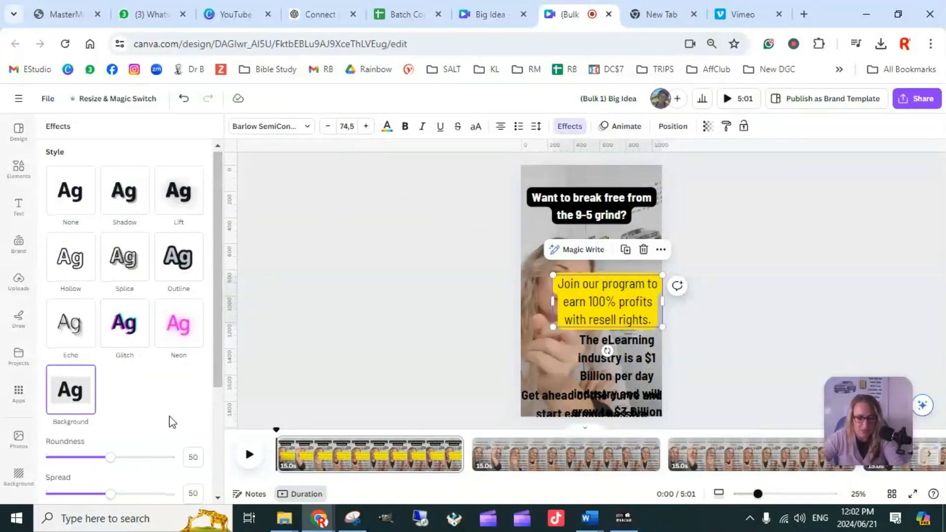
pyautogui.scroll(-3, 173, 422)
pyautogui.click(195, 415)
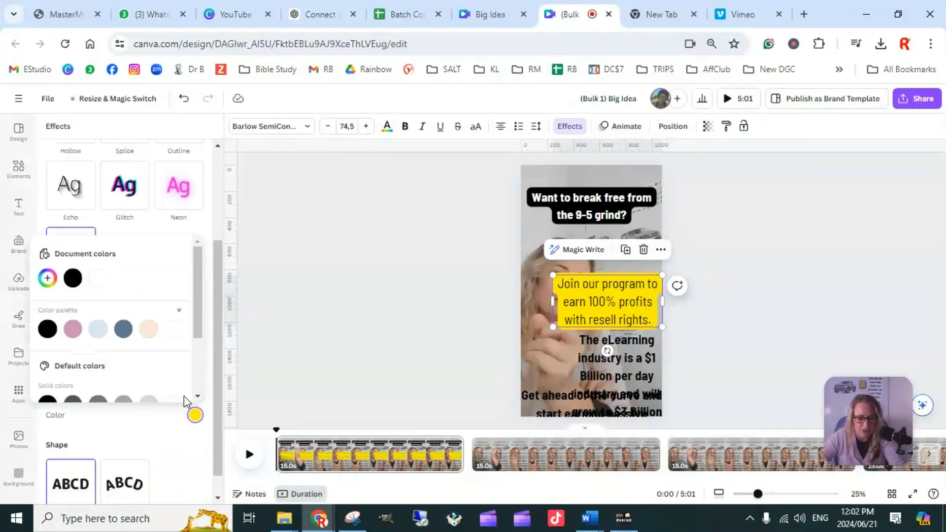
pyautogui.click(172, 330)
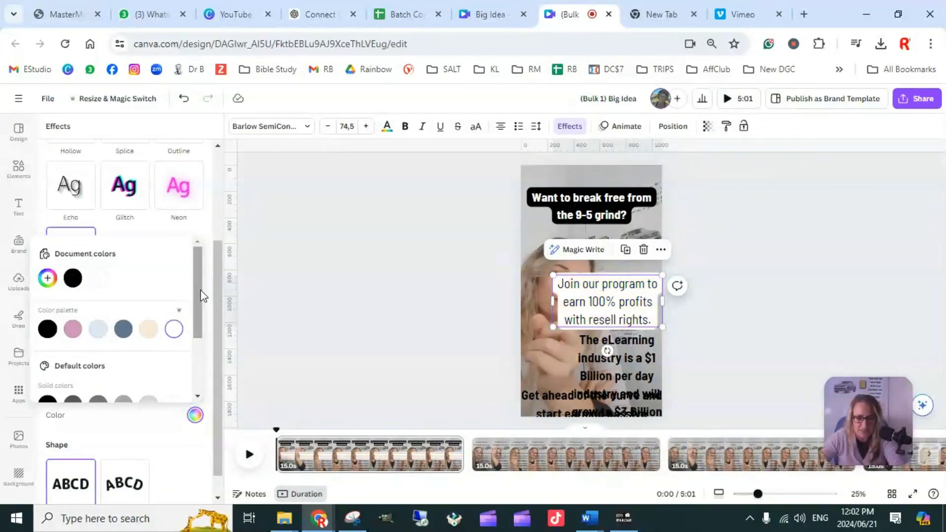
pyautogui.click(741, 268)
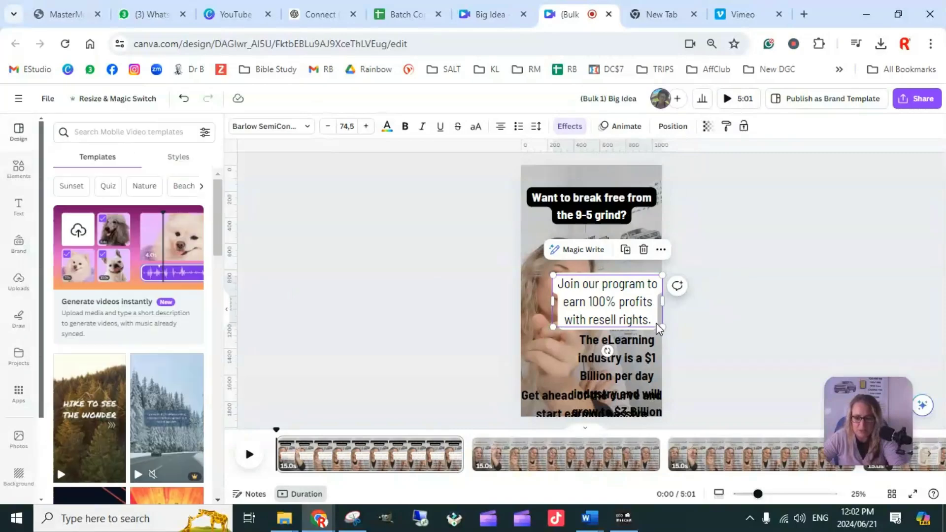
# Step: Shrink the "Join our program" text to font size 48 and move it up beneath the headline, near the page's right edge
pyautogui.moveTo(659, 326); pyautogui.dragTo(636, 261)
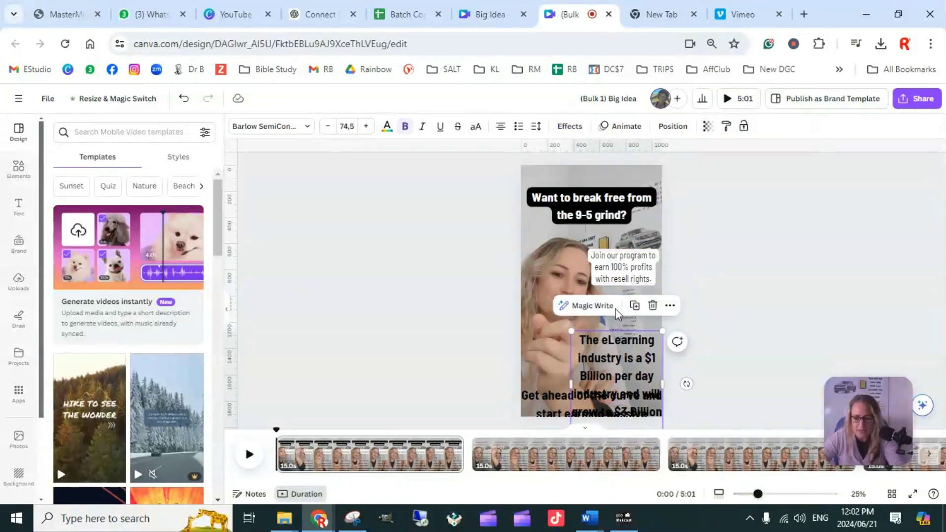
pyautogui.click(680, 269)
# Step: Copy the "Join our program" text style onto the "The eLearning industry" text and move that text up just beneath it
pyautogui.click(630, 267)
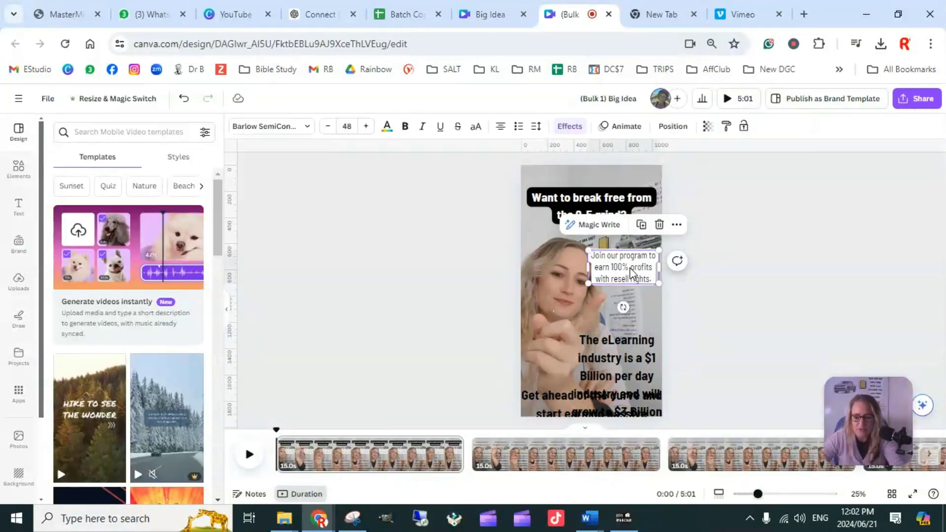
pyautogui.click(727, 128)
pyautogui.click(618, 352)
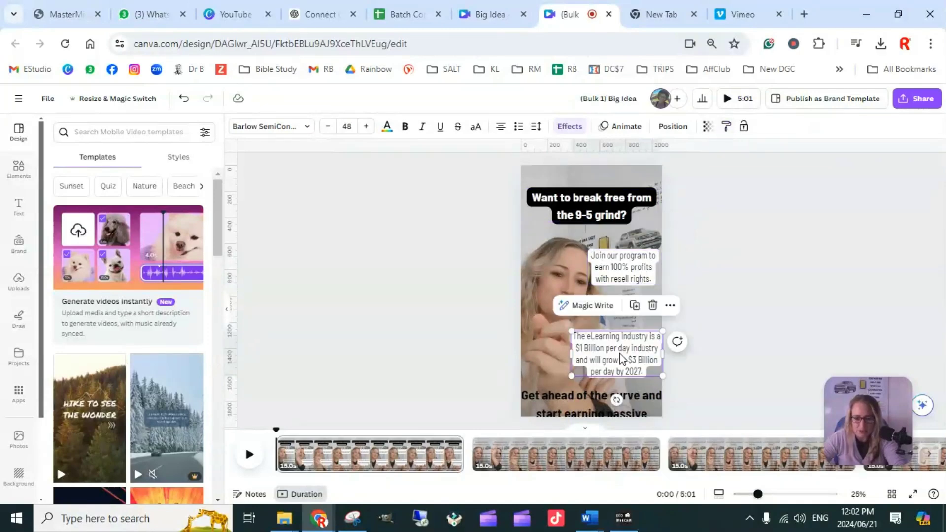
pyautogui.moveTo(610, 342); pyautogui.dragTo(613, 318)
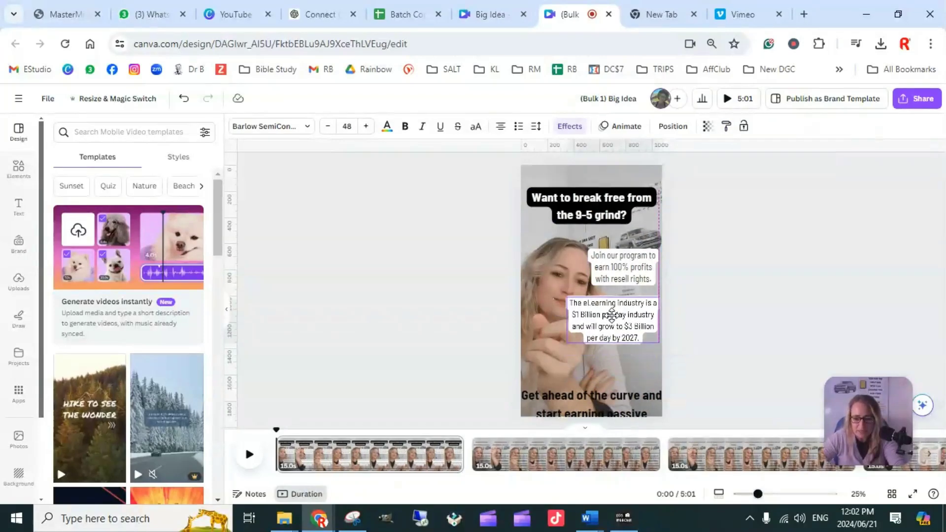
# Step: Copy the eLearning text's style onto the "Get ahead of the curve" text and move that text up so it fits within the page
pyautogui.click(726, 126)
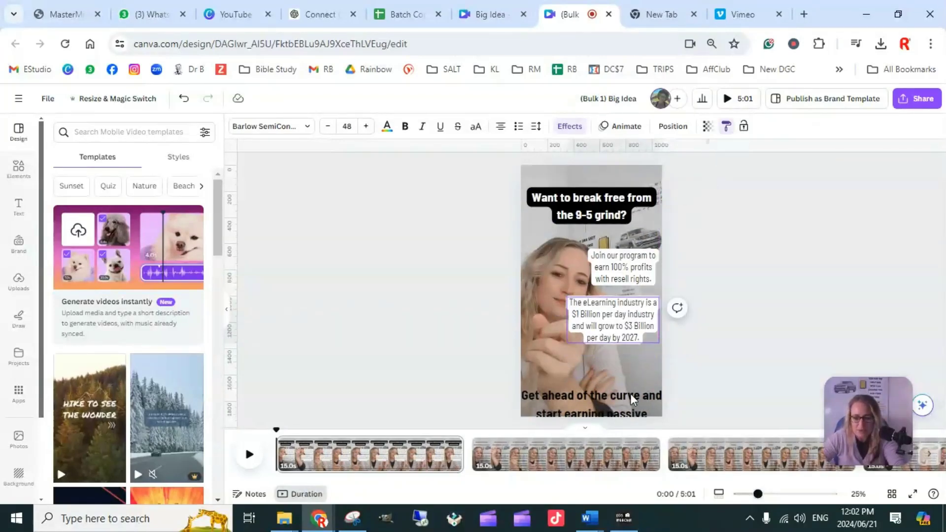
pyautogui.click(590, 407)
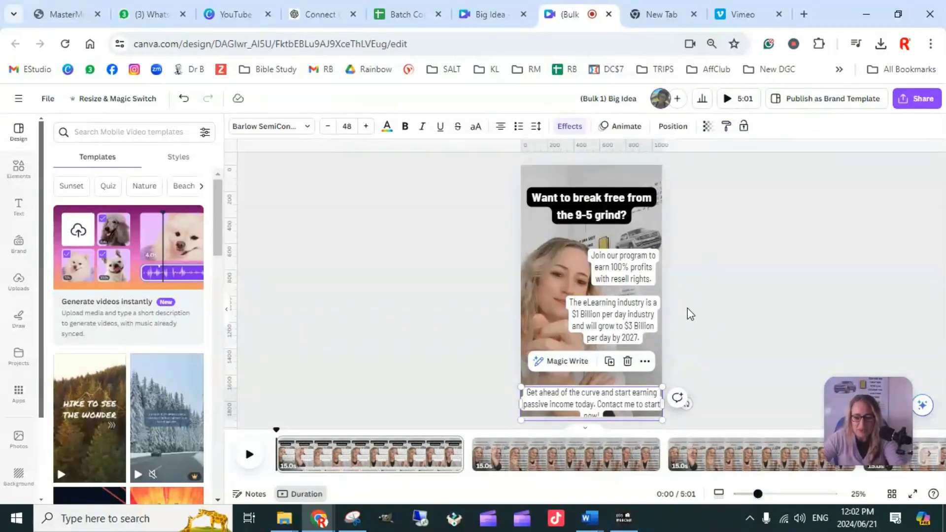
pyautogui.moveTo(606, 401); pyautogui.dragTo(605, 389)
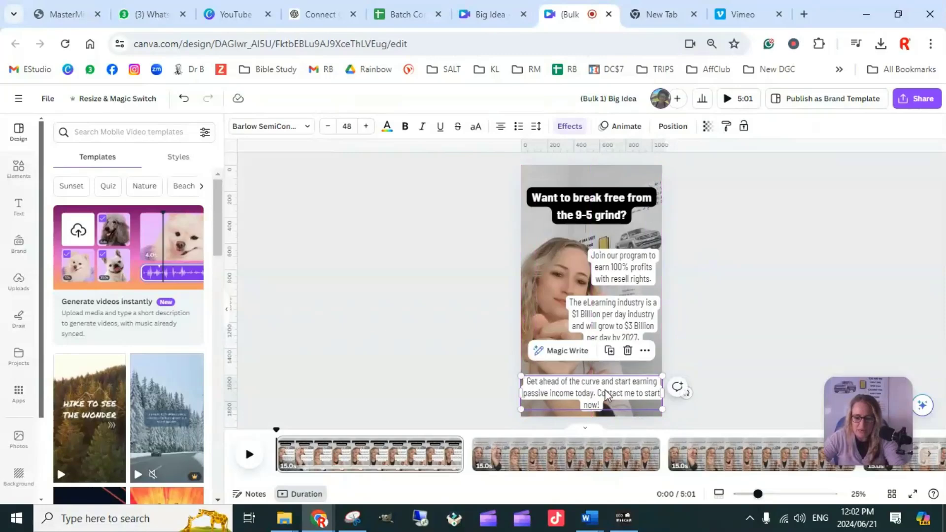
# Step: Copy the headline's bold white-on-black style onto the "Get ahead of the curve" text at the foot of the page
pyautogui.click(604, 211)
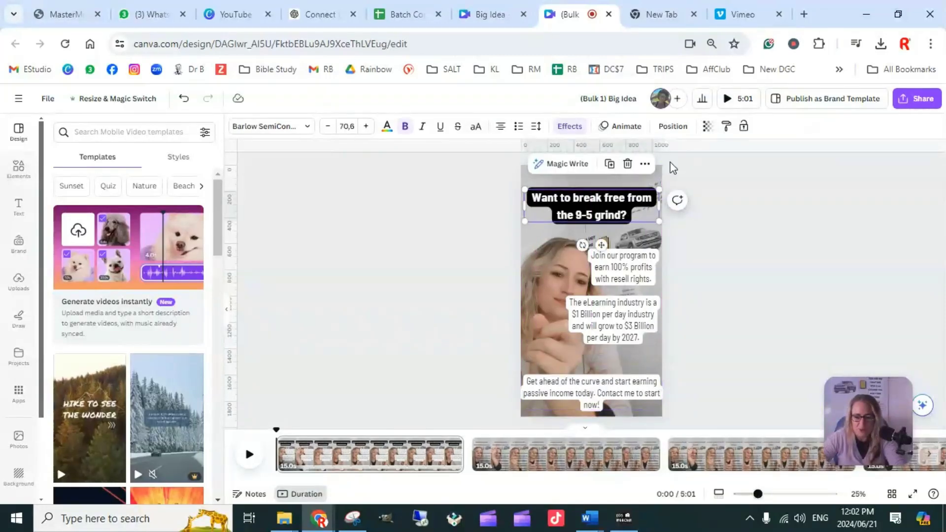
pyautogui.click(725, 127)
pyautogui.click(609, 406)
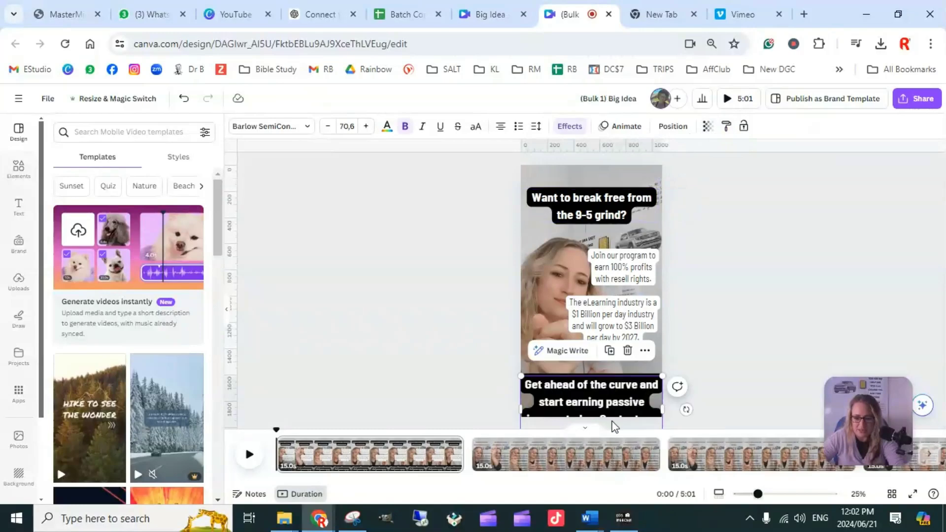
pyautogui.click(739, 322)
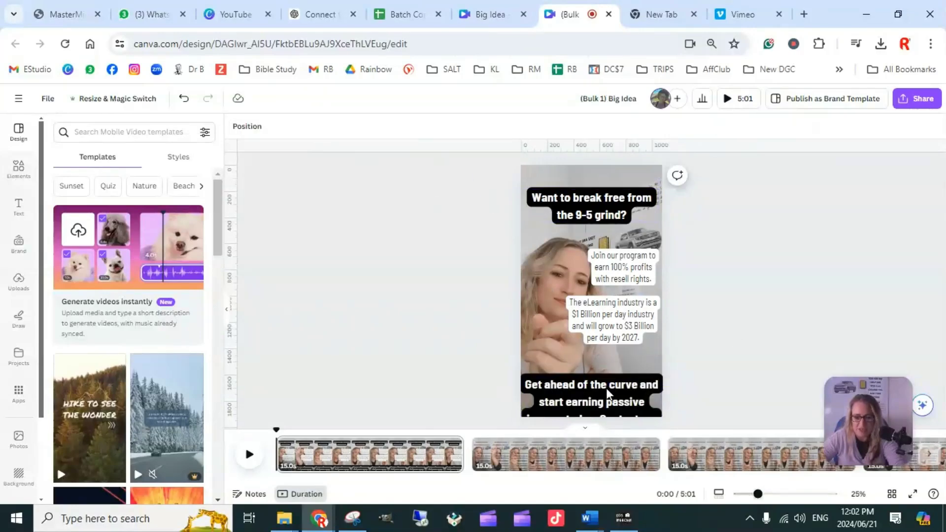
# Step: Reduce the "Get ahead of the curve" text at the foot of the page to font size 55.6
pyautogui.click(596, 400)
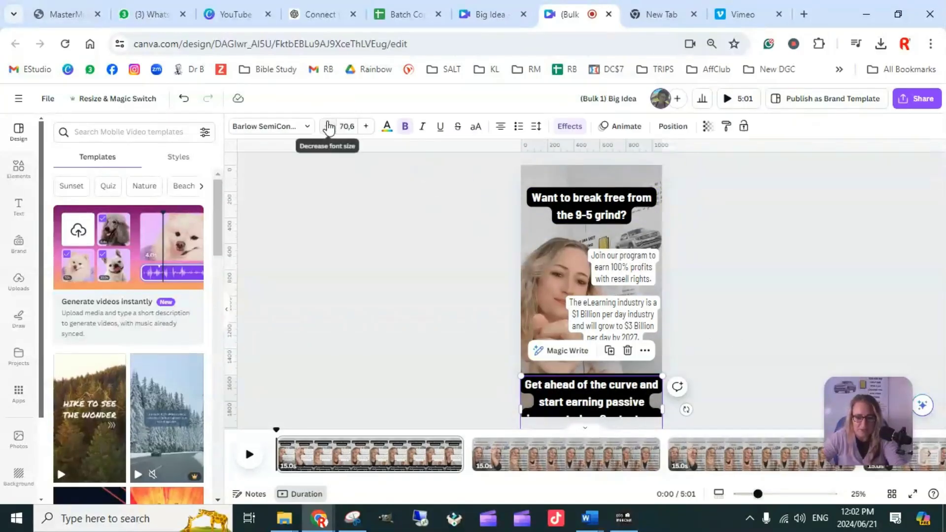
pyautogui.click(328, 126)
pyautogui.click(328, 127)
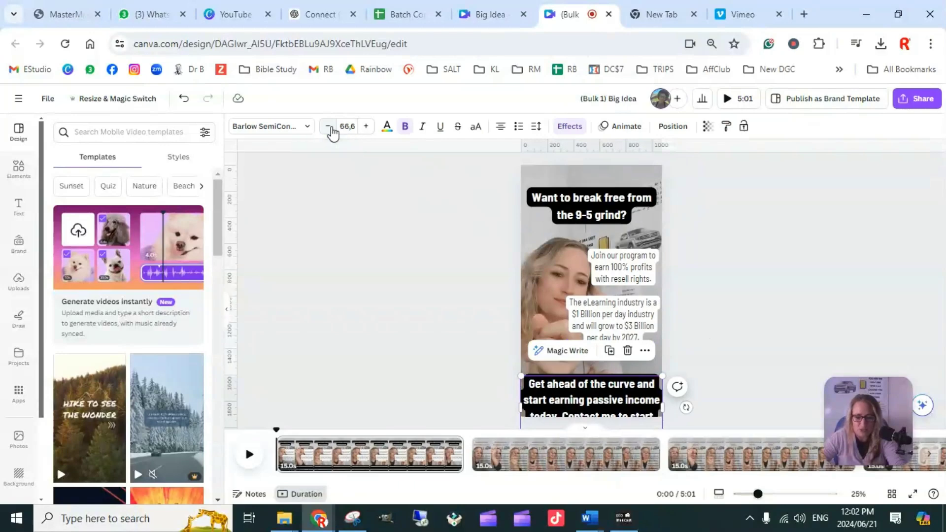
pyautogui.click(328, 126)
pyautogui.click(328, 127)
pyautogui.click(328, 126)
pyautogui.click(328, 126)
pyautogui.click(328, 127)
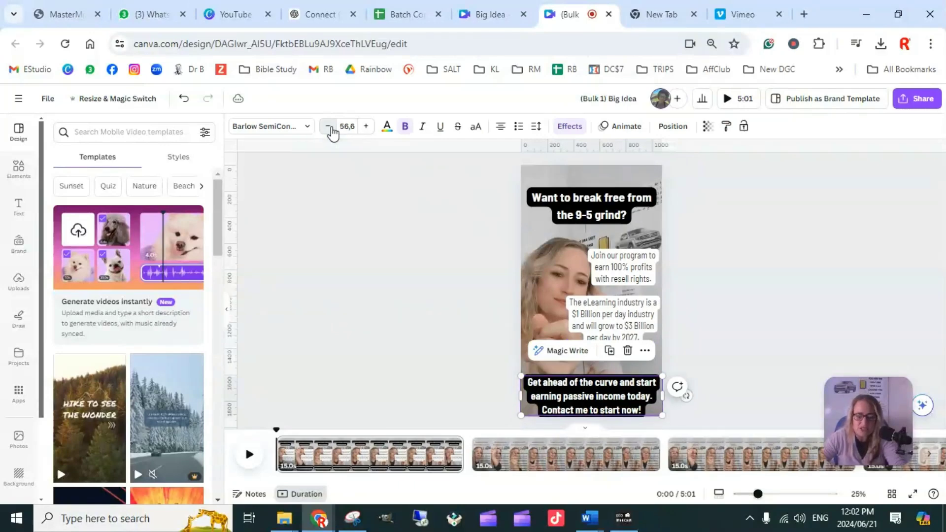
pyautogui.click(328, 127)
pyautogui.click(328, 127)
pyautogui.click(328, 127)
pyautogui.click(738, 347)
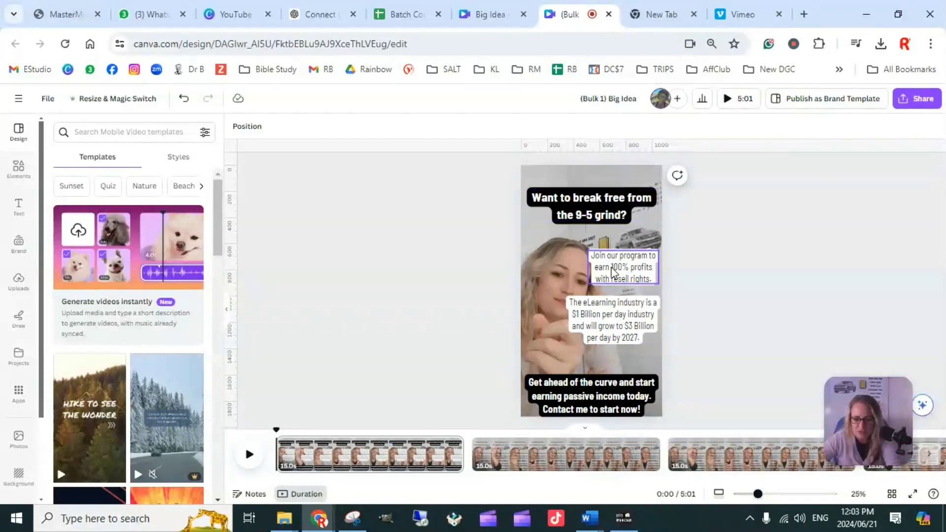
# Step: Move the "Join our program" and eLearning texts partly off the page's left edge and preview the background video
pyautogui.moveTo(612, 272); pyautogui.dragTo(521, 249)
pyautogui.moveTo(589, 306); pyautogui.dragTo(525, 323)
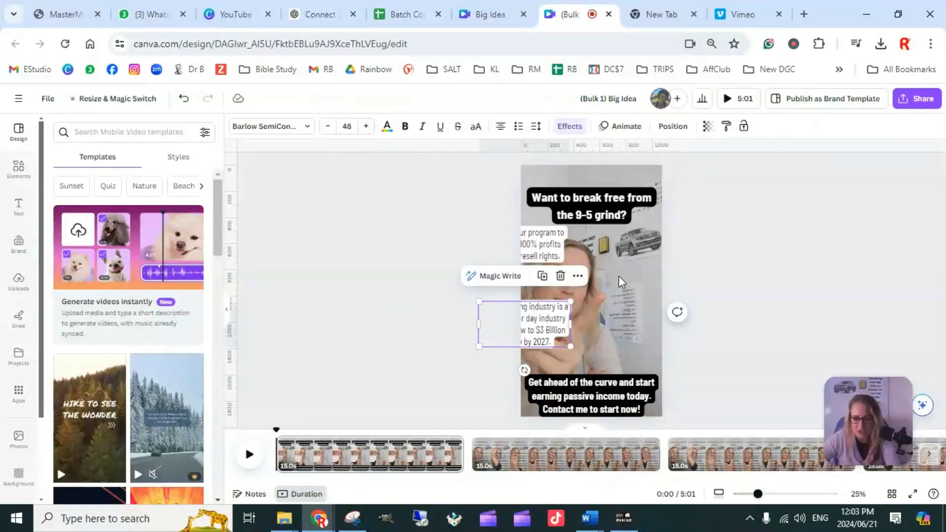
pyautogui.click(634, 253)
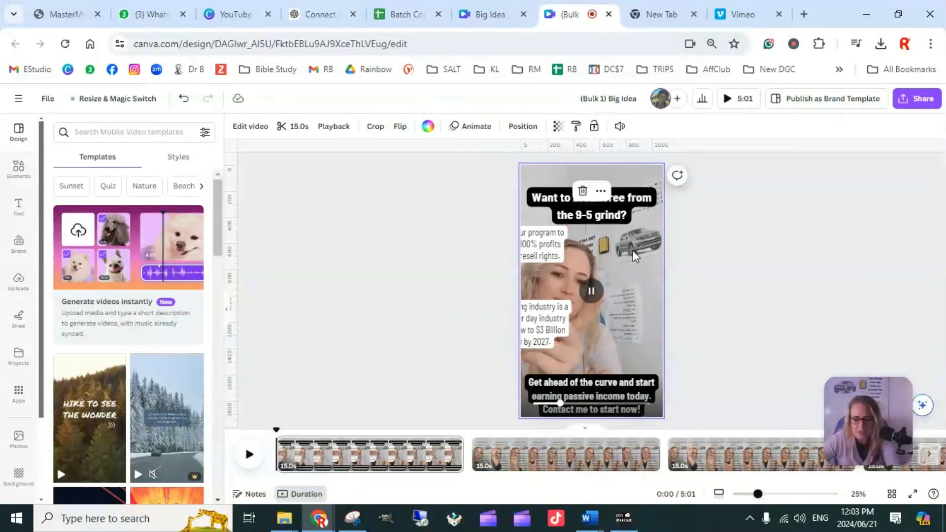
pyautogui.click(592, 291)
# Step: Place the "Join our program" text beside the face on the page's right half, with the eLearning text beneath it
pyautogui.moveTo(542, 249); pyautogui.dragTo(628, 275)
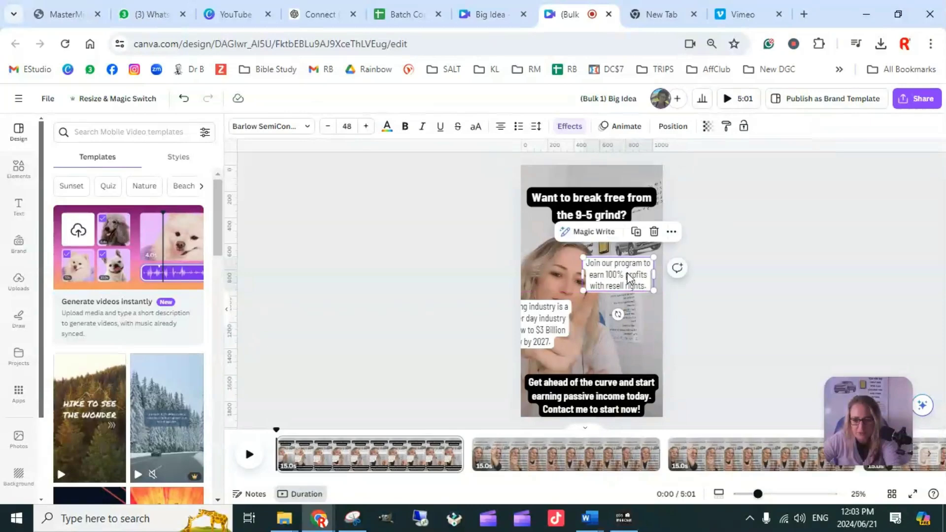
pyautogui.click(602, 317)
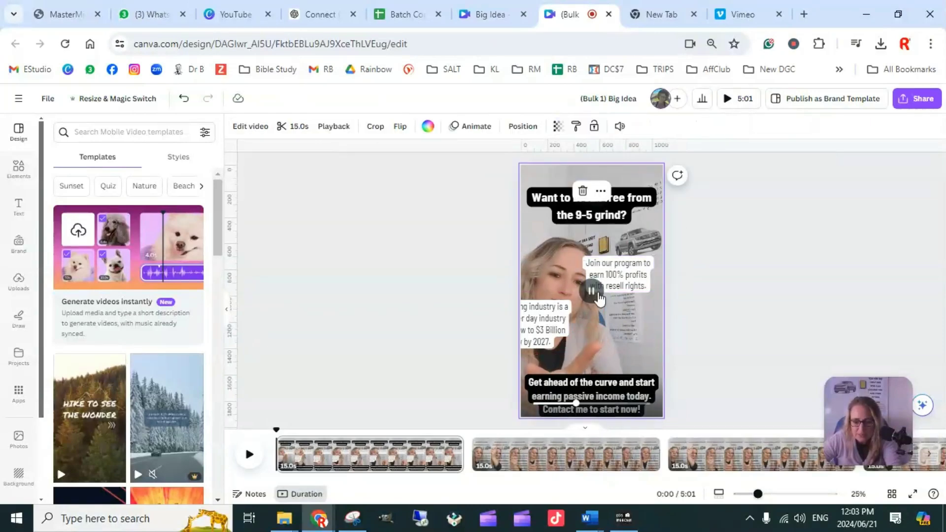
pyautogui.moveTo(549, 327); pyautogui.dragTo(614, 336)
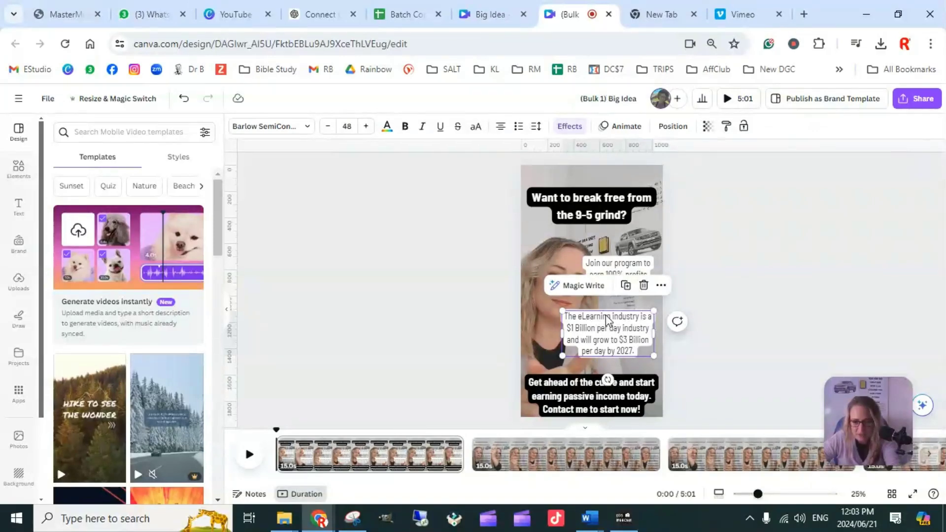
# Step: Shorten the eLearning text twice with Magic Write
pyautogui.click(584, 290)
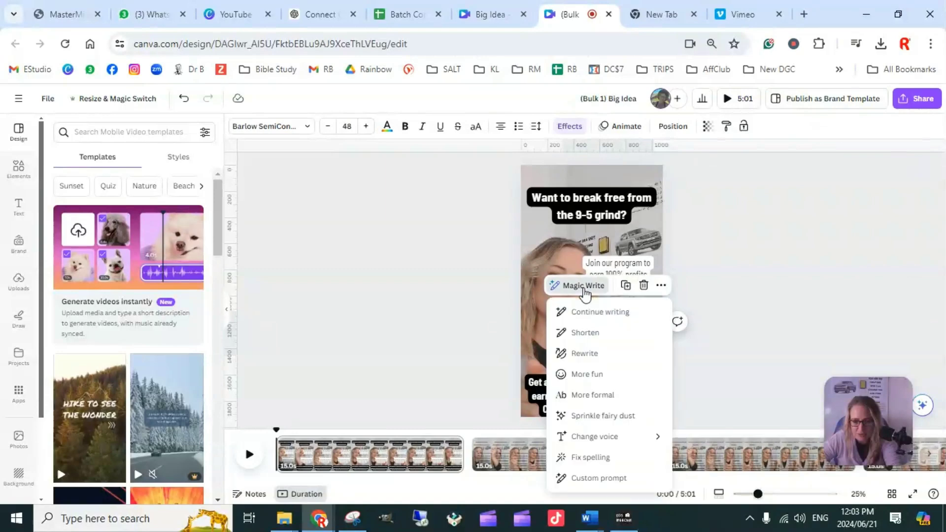
pyautogui.click(585, 332)
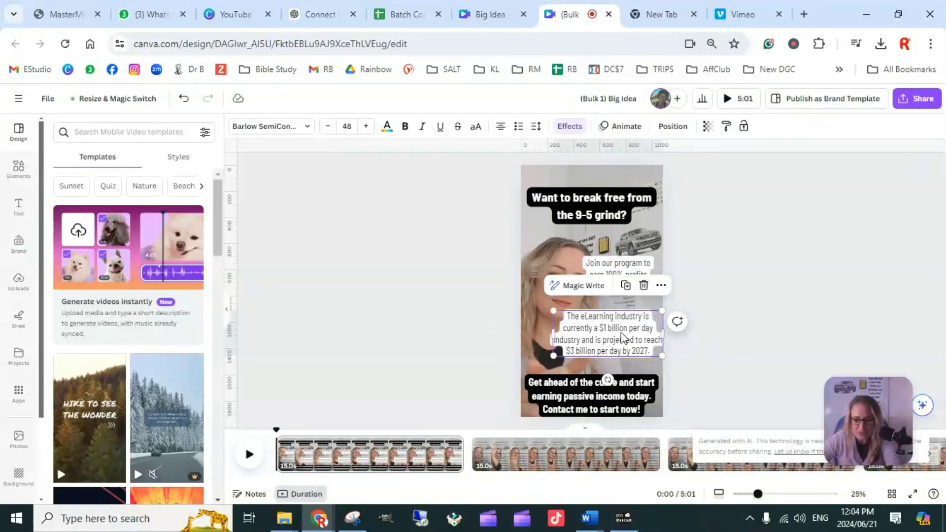
pyautogui.click(591, 290)
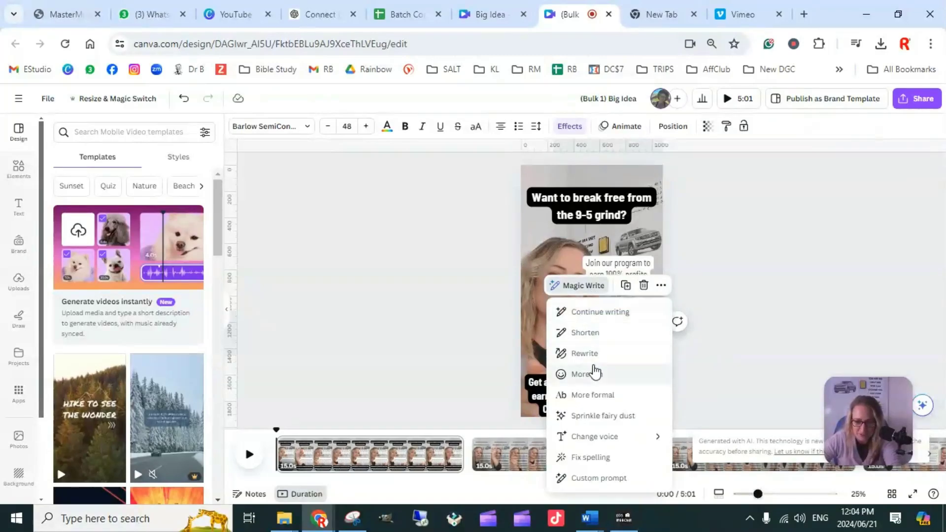
pyautogui.click(586, 333)
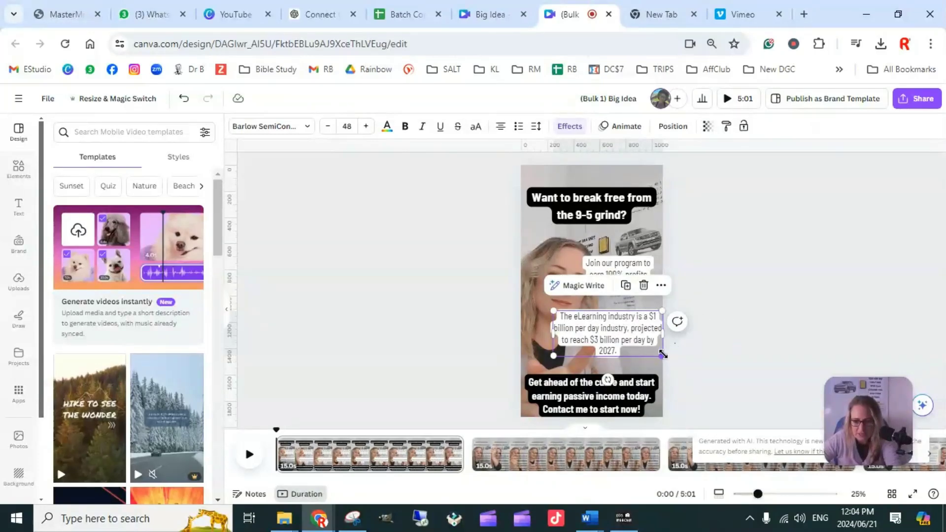
# Step: Scale the eLearning text down to font size 37.1 and nudge it into line with the "Join our program" text
pyautogui.moveTo(662, 355); pyautogui.dragTo(623, 331)
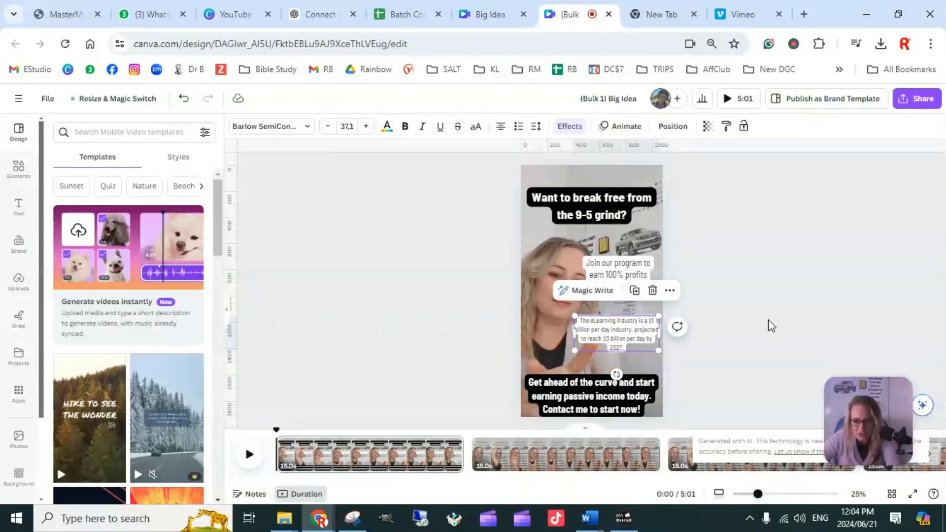
pyautogui.click(768, 319)
pyautogui.click(634, 331)
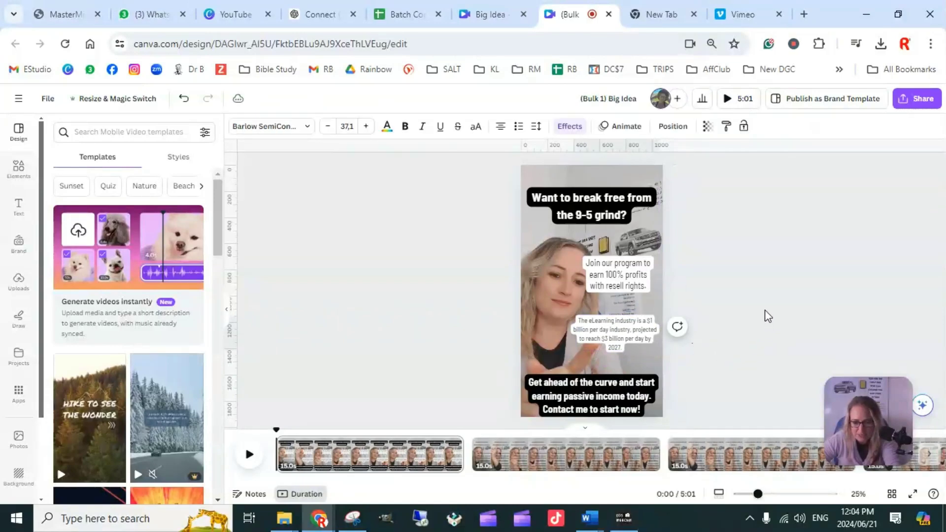
pyautogui.click(645, 279)
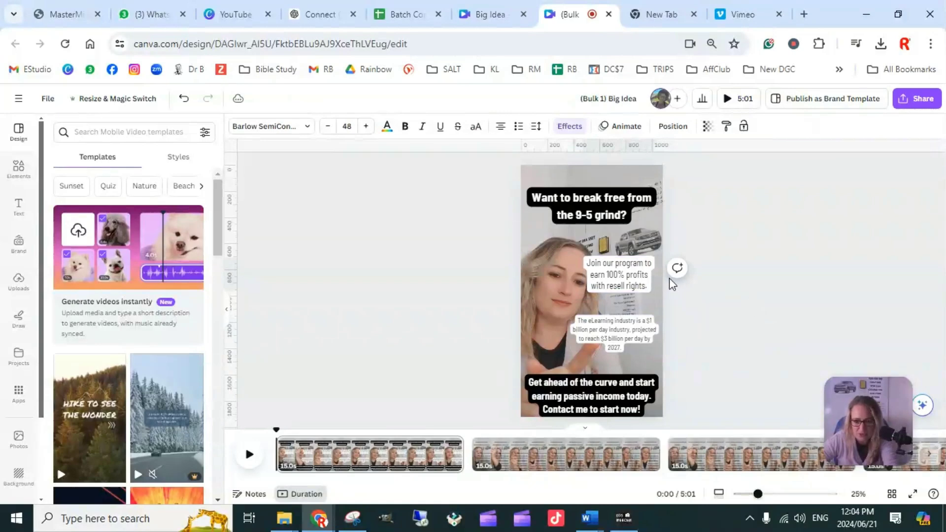
pyautogui.click(633, 335)
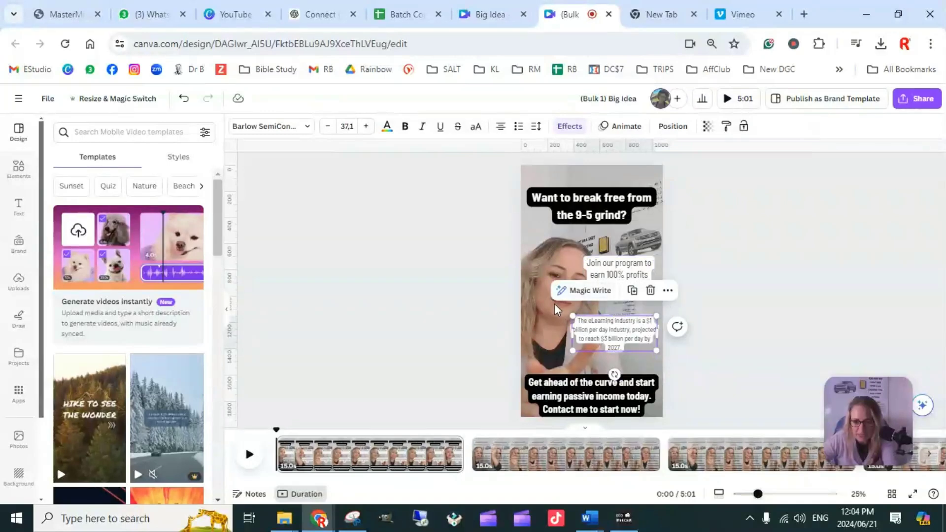
pyautogui.click(724, 319)
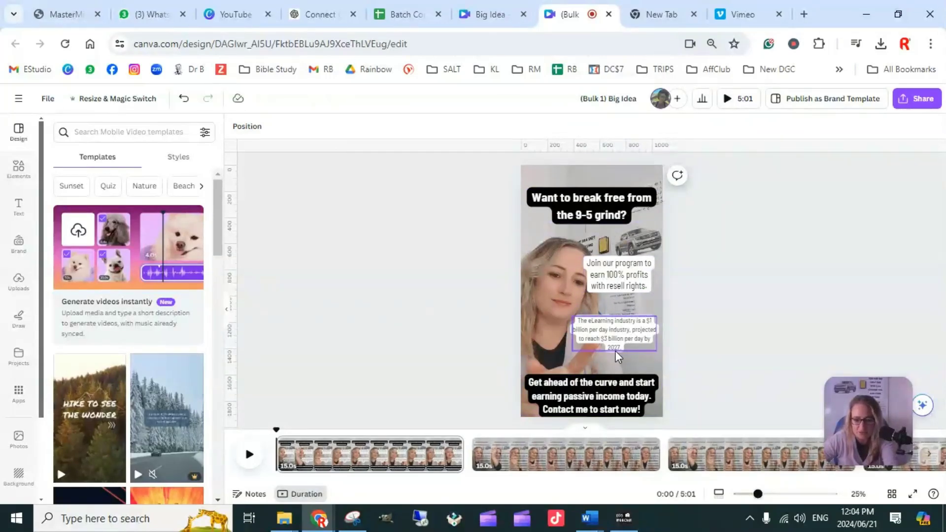
# Step: Play the background video briefly to check how the text blocks sit over it, and pause it again
pyautogui.click(566, 315)
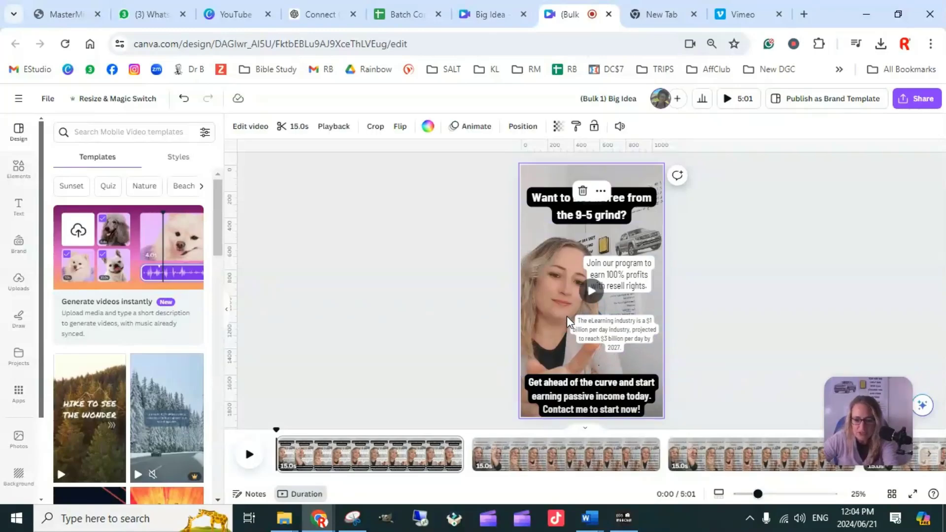
pyautogui.click(591, 292)
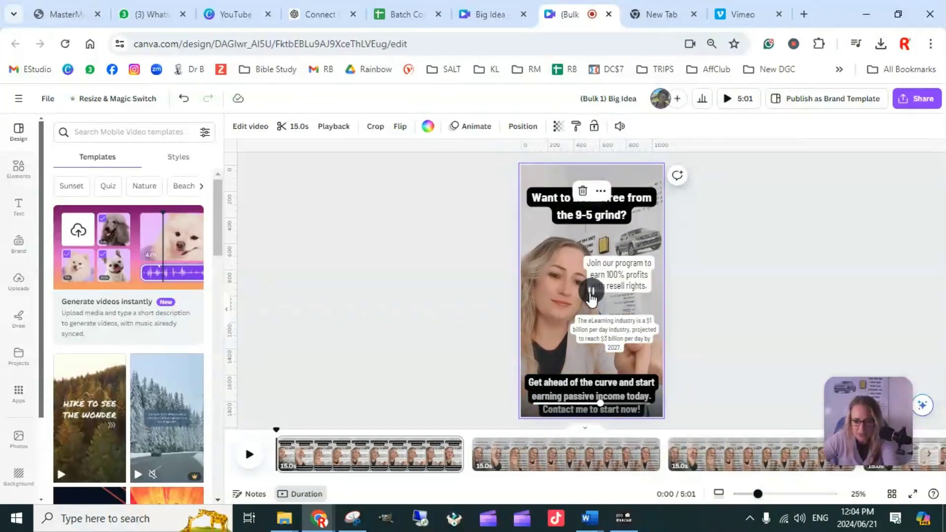
pyautogui.click(590, 292)
pyautogui.click(781, 354)
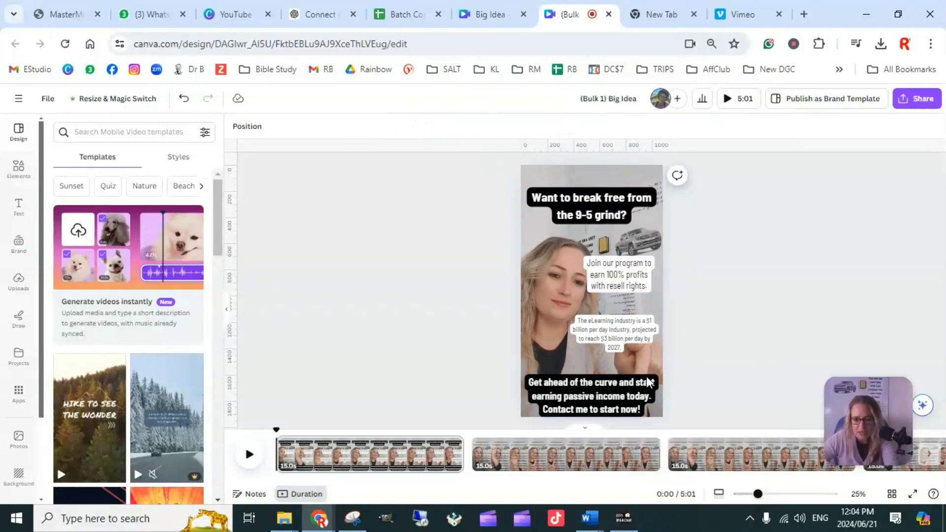
# Step: Nudge the "Get ahead of the curve" text up slightly from the foot of the page
pyautogui.click(620, 386)
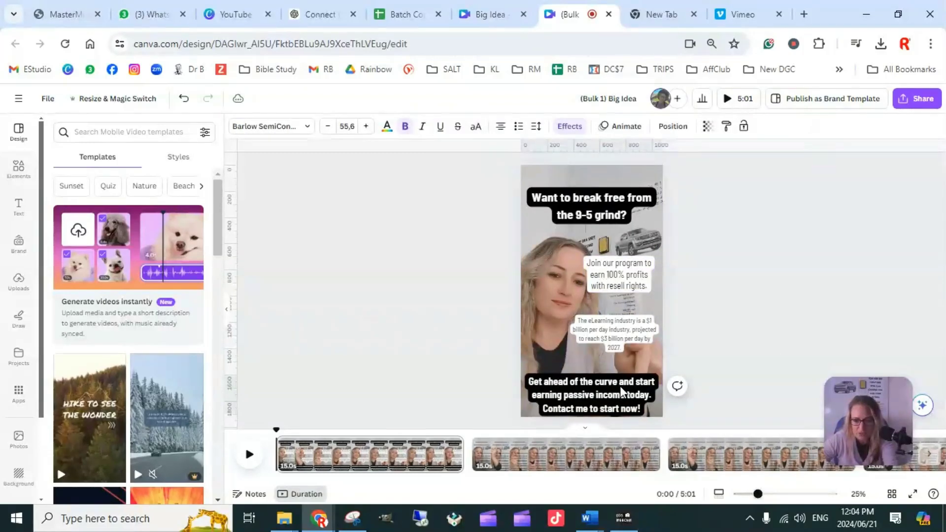
pyautogui.press('Up')
pyautogui.press('Up')
pyautogui.press('Up')
pyautogui.press('Up')
pyautogui.press('Up')
pyautogui.press('Up')
pyautogui.press('Up')
pyautogui.press('Up')
pyautogui.press('Up')
pyautogui.press('Up')
pyautogui.press('Up')
pyautogui.press('Up')
pyautogui.press('Up')
pyautogui.press('Up')
pyautogui.press('Up')
pyautogui.press('Up')
pyautogui.press('Up')
pyautogui.press('Up')
pyautogui.press('Up')
pyautogui.press('Up')
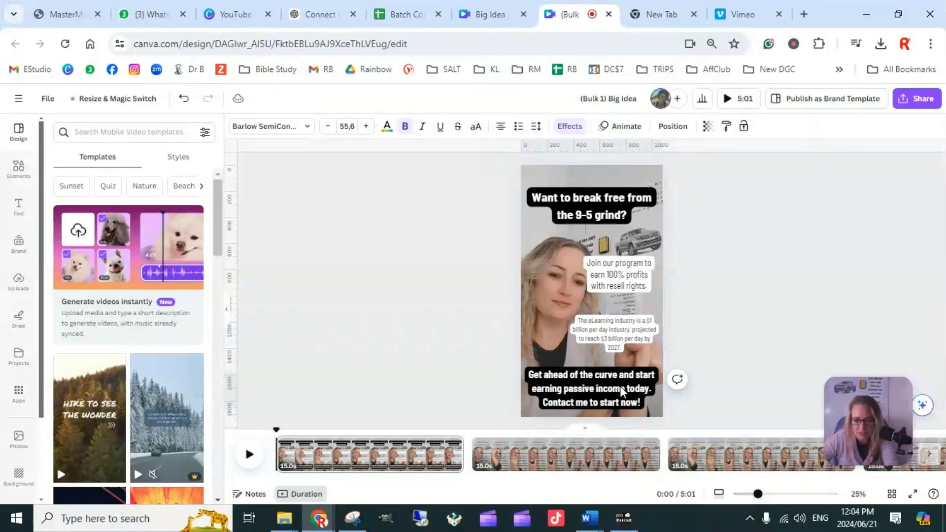
pyautogui.press('Up')
pyautogui.press('Up')
pyautogui.press('Up')
pyautogui.press('Up')
pyautogui.press('Up')
pyautogui.press('Up')
pyautogui.press('Up')
pyautogui.press('Up')
pyautogui.press('Up')
pyautogui.press('Up')
pyautogui.press('Up')
pyautogui.press('Up')
pyautogui.press('Up')
pyautogui.press('Up')
pyautogui.press('Up')
pyautogui.press('Up')
pyautogui.press('Up')
pyautogui.press('Up')
pyautogui.press('Up')
pyautogui.press('Up')
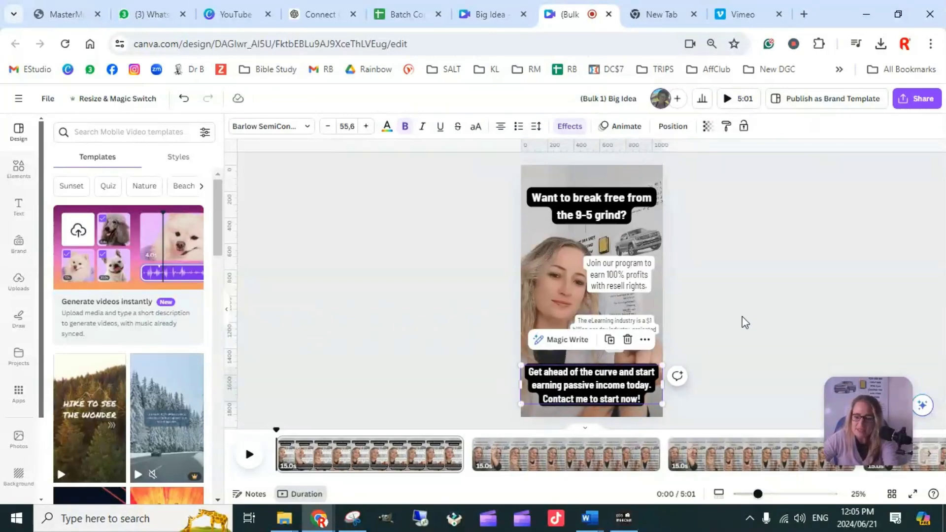
pyautogui.click(734, 276)
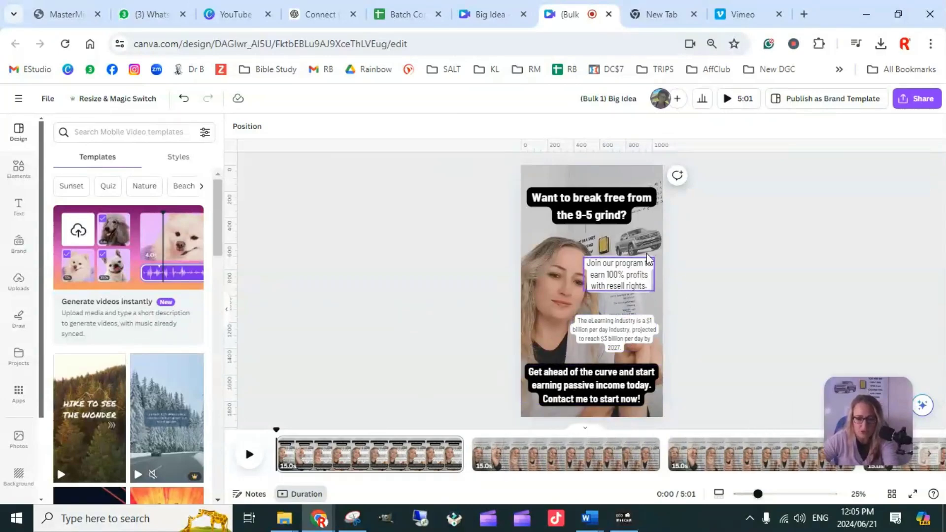
# Step: Insert a line break in the headline after "Want to break" so that "free from the 9-5 grind?" starts the second line
pyautogui.click(603, 196)
pyautogui.doubleClick(602, 195)
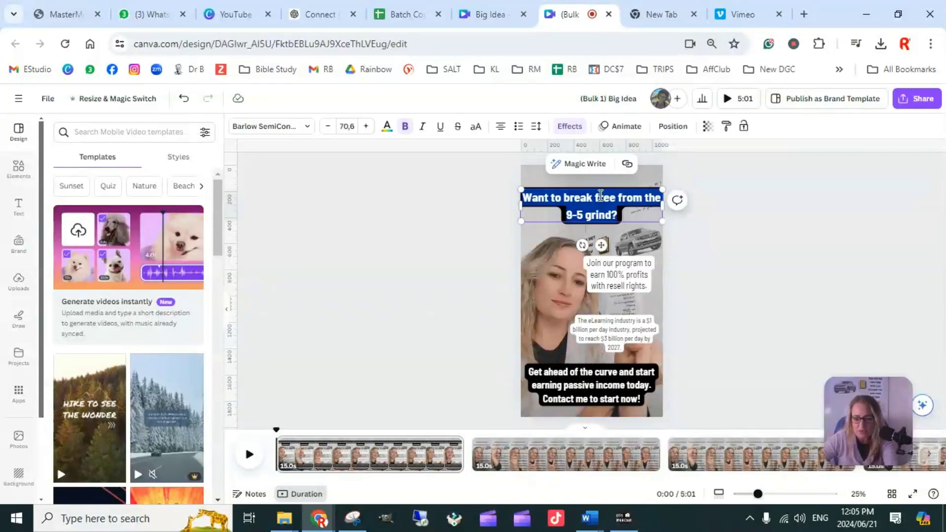
pyautogui.click(597, 196)
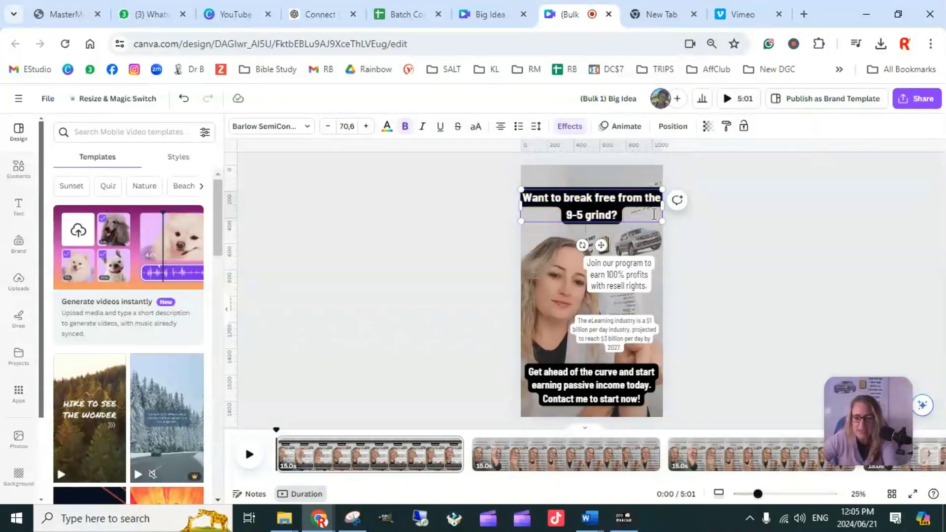
pyautogui.press('BackSpace')
pyautogui.press('Return')
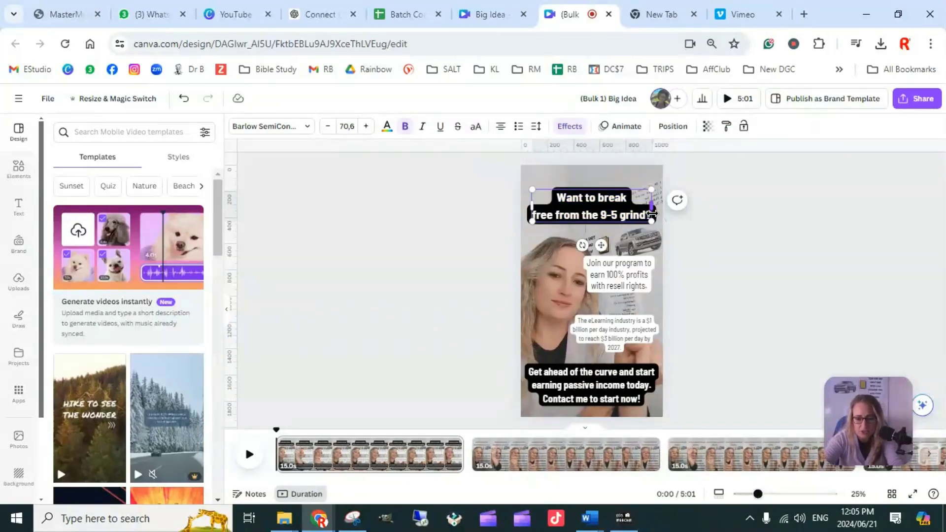
pyautogui.click(748, 269)
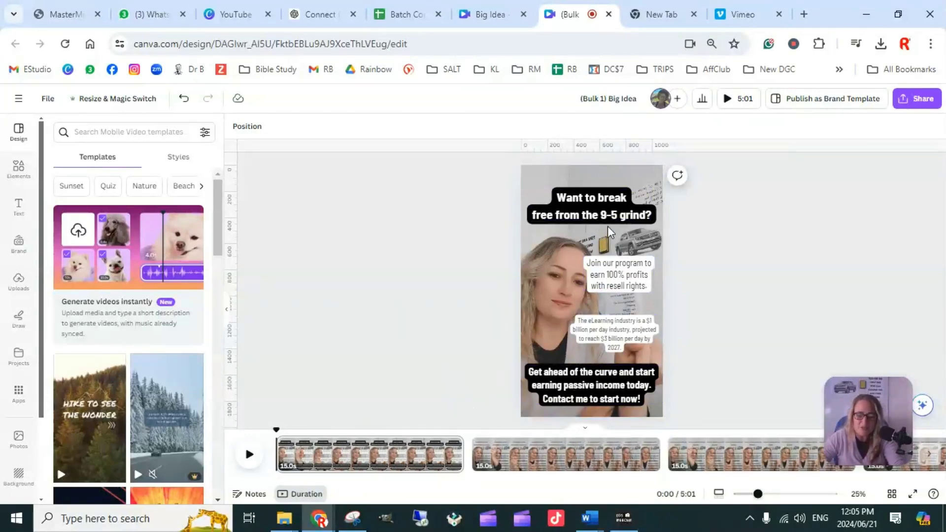
# Step: Play the rest of the background video to check the placement of the text blocks against the face
pyautogui.click(631, 276)
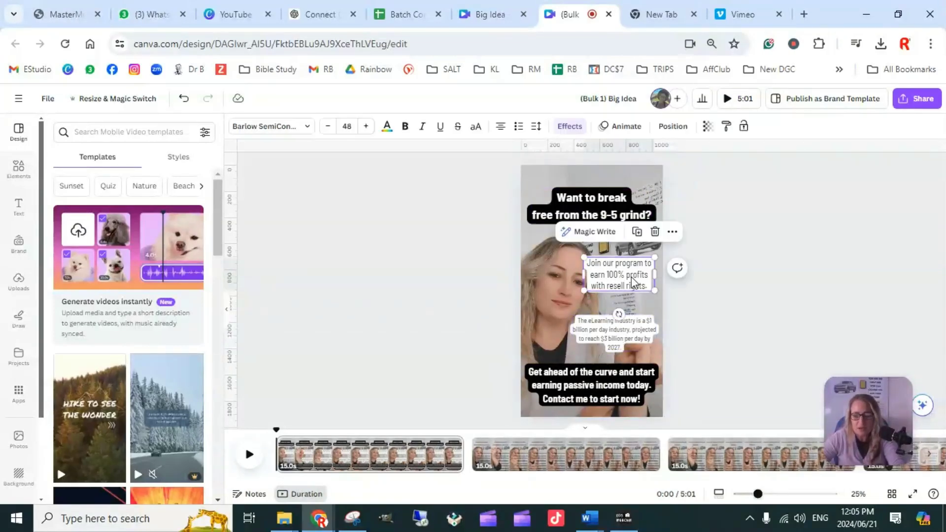
pyautogui.click(559, 264)
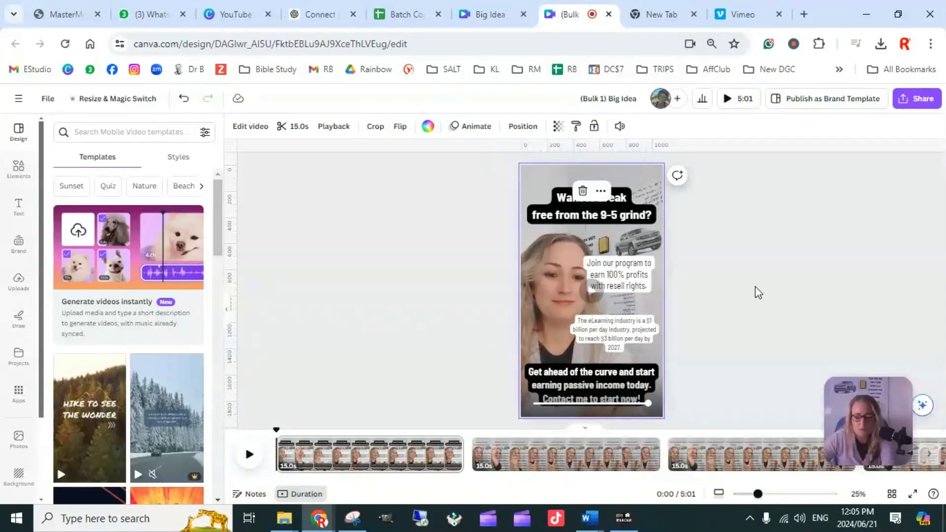
pyautogui.click(591, 292)
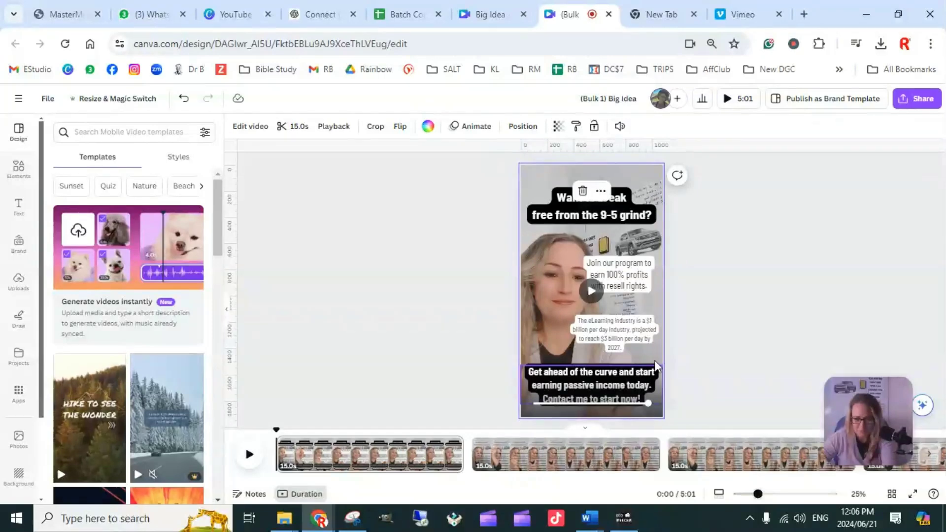
pyautogui.click(671, 356)
# Step: Give the "Get ahead of the curve" text a yellow #ffde59 background effect and make its lettering black
pyautogui.click(625, 375)
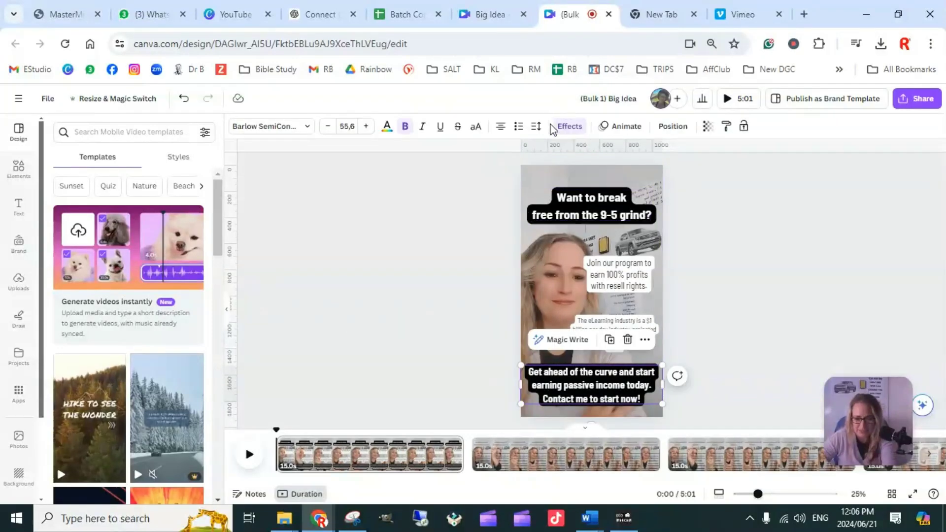
pyautogui.click(570, 127)
pyautogui.scroll(-5, 163, 414)
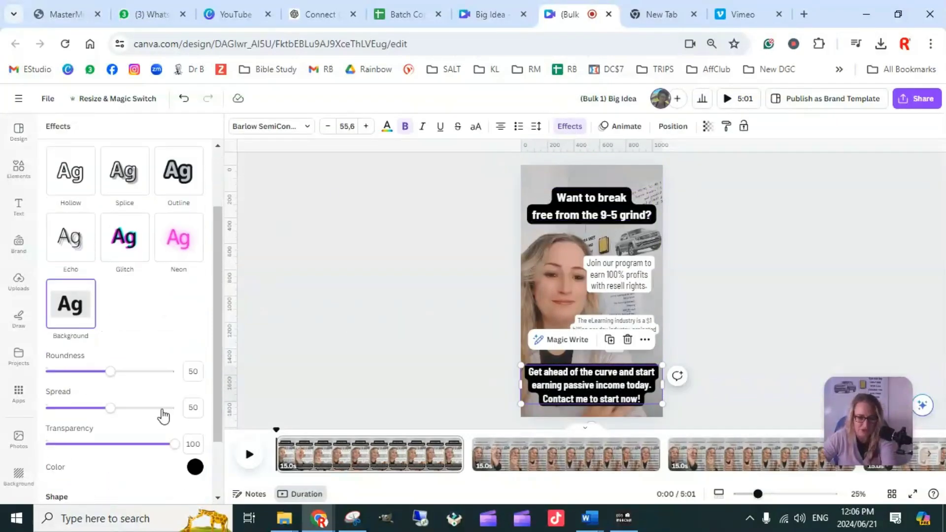
pyautogui.click(195, 390)
pyautogui.scroll(-2, 154, 331)
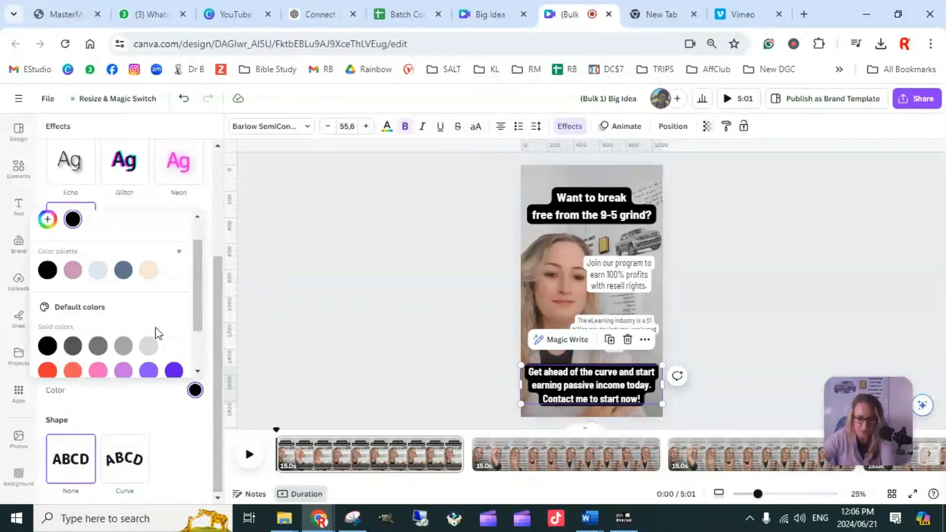
pyautogui.click(98, 360)
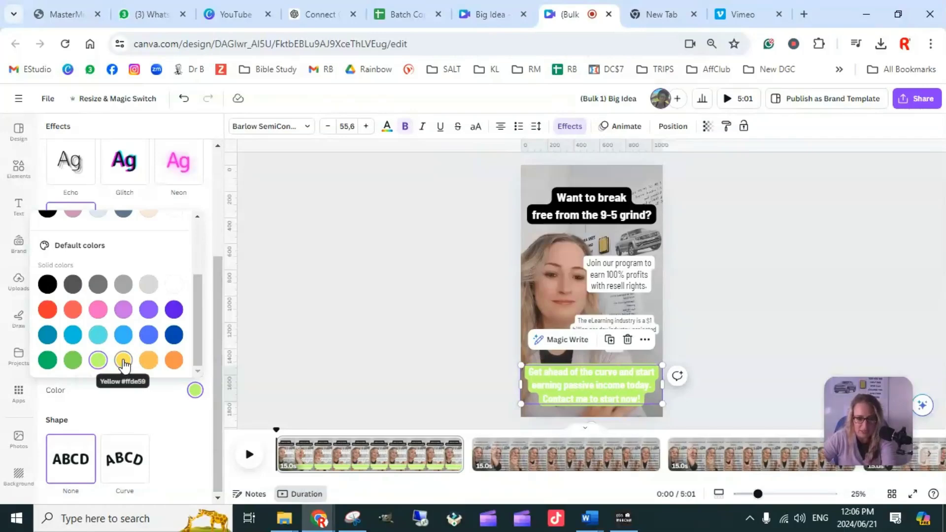
pyautogui.click(124, 361)
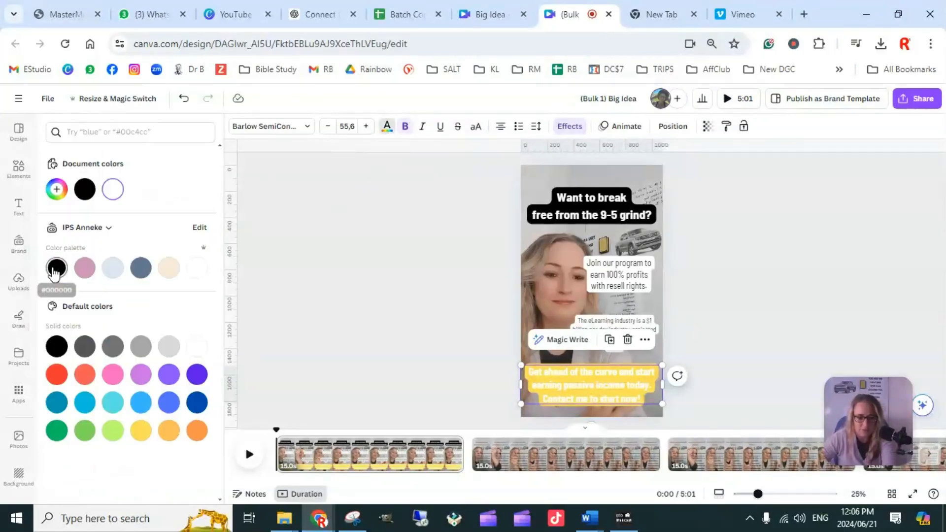
pyautogui.click(55, 269)
pyautogui.click(726, 345)
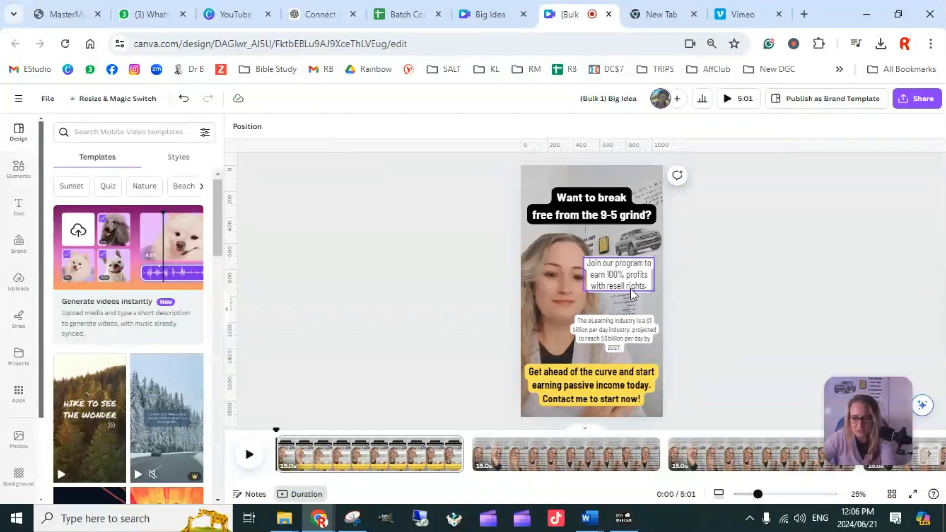
# Step: Try the palette's cream colour as the background effect behind the "Want to break free from the 9-5 grind?" headline
pyautogui.click(620, 206)
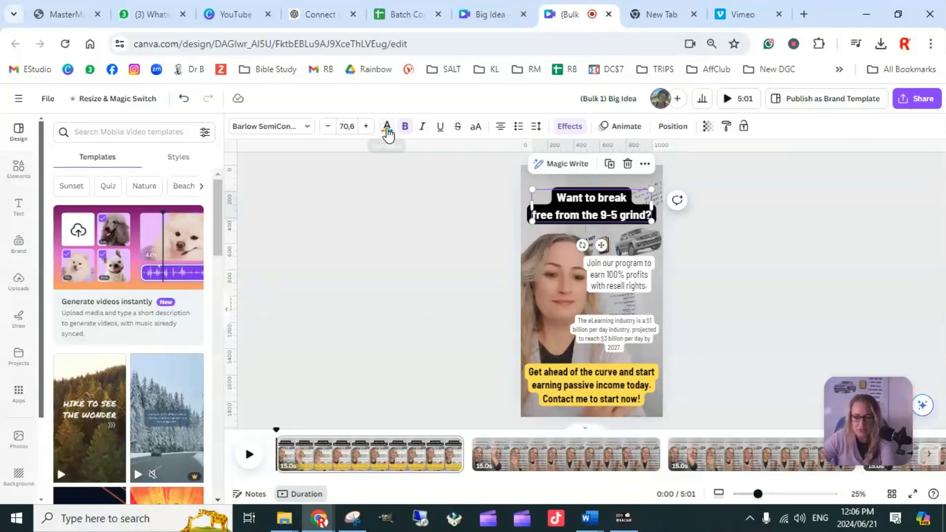
pyautogui.click(570, 128)
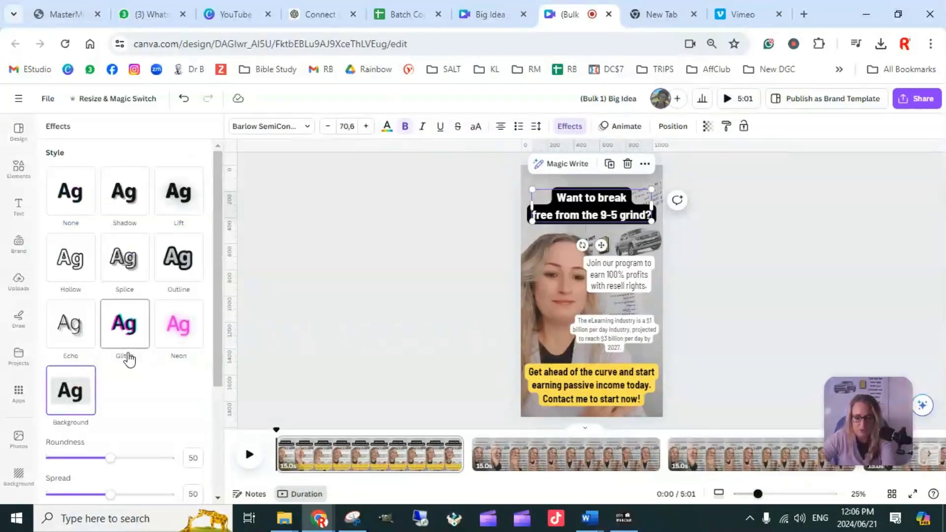
pyautogui.scroll(-3, 120, 394)
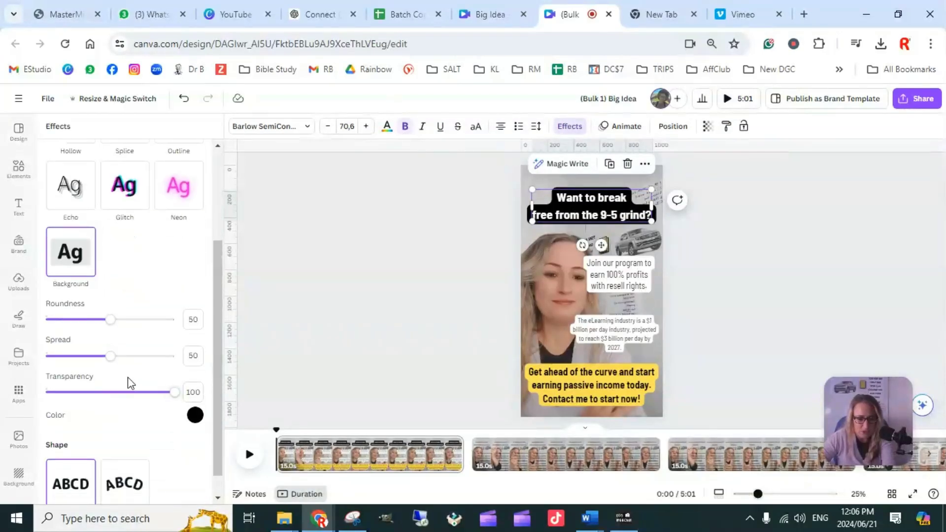
pyautogui.click(195, 415)
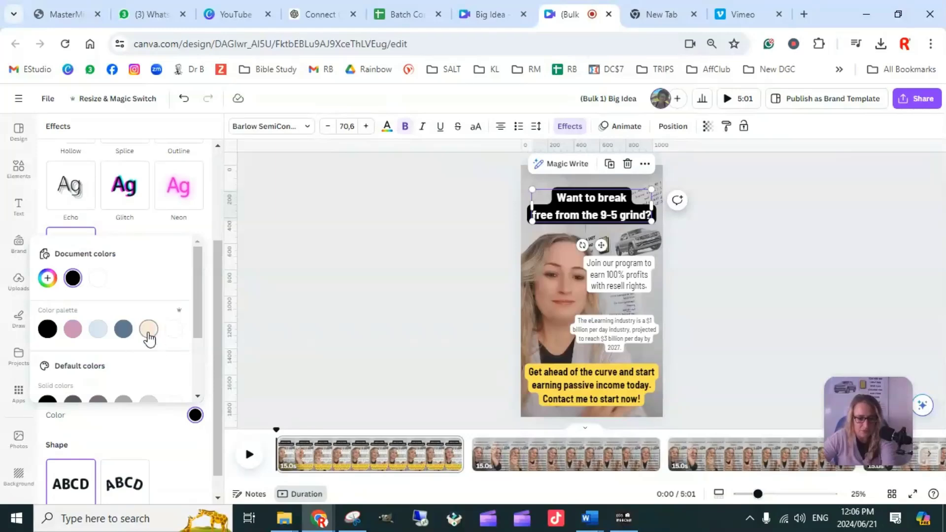
pyautogui.click(148, 329)
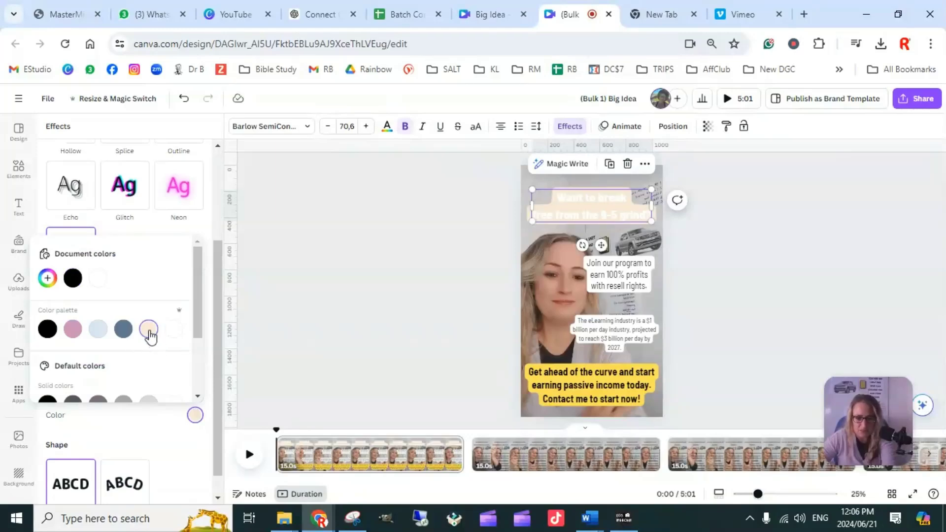
# Step: Try orange lettering for the headline and settle on black as its text colour
pyautogui.click(387, 127)
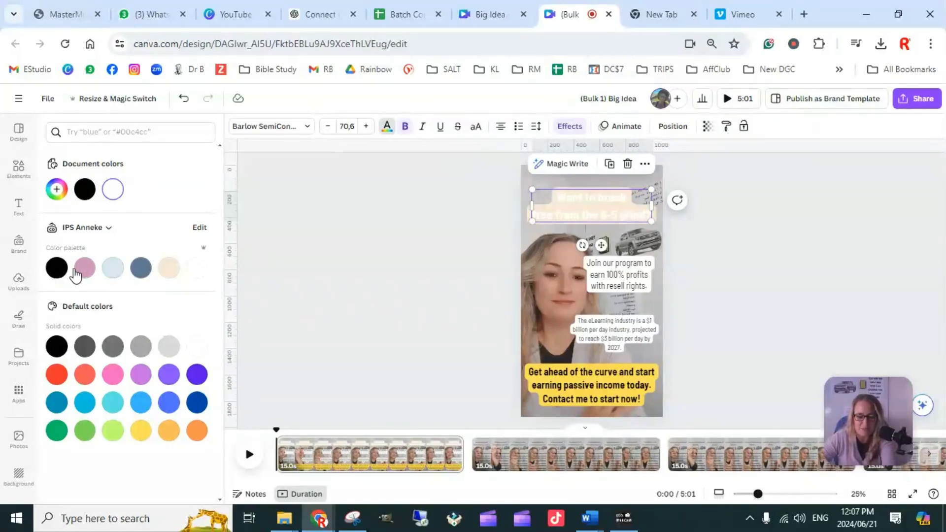
pyautogui.click(56, 268)
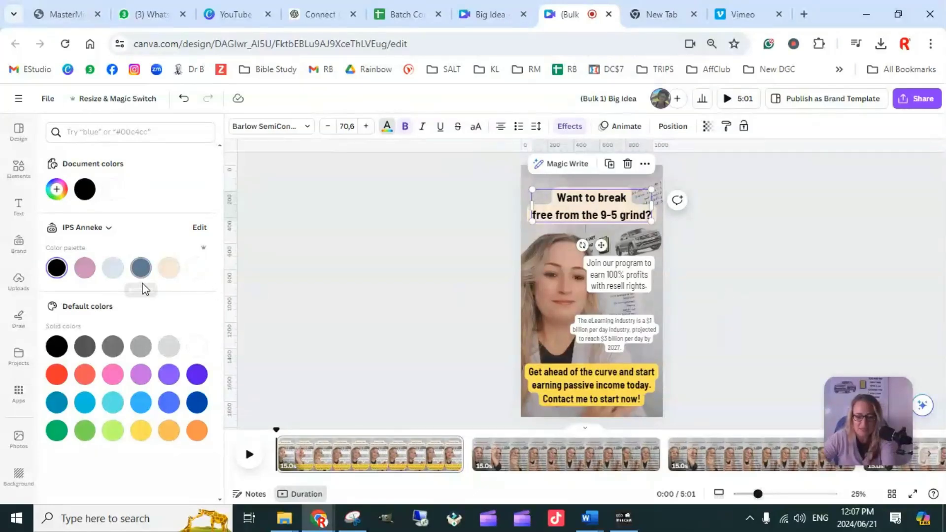
pyautogui.click(197, 431)
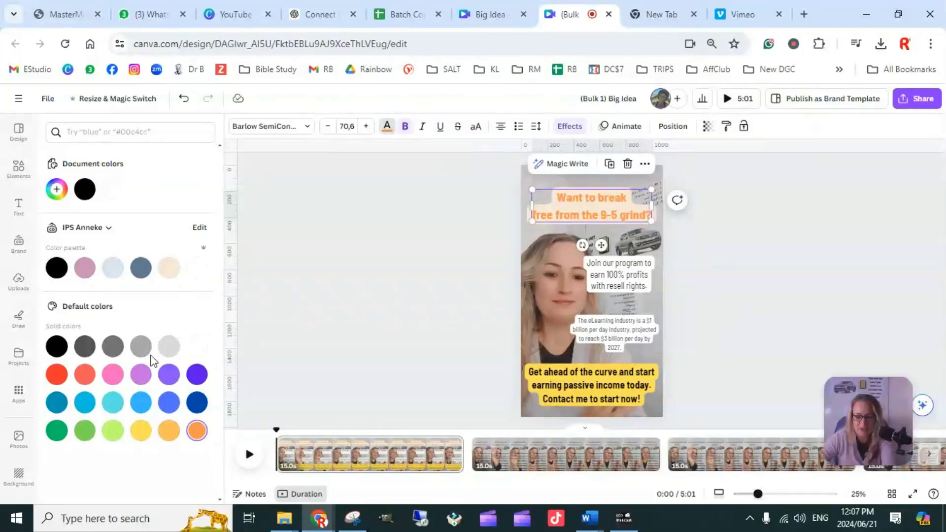
pyautogui.click(56, 268)
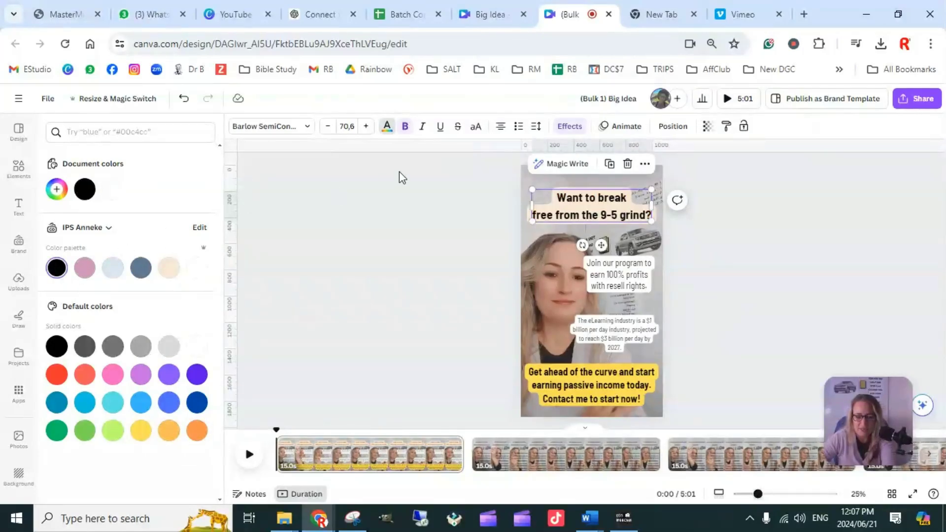
# Step: Try orange and coral red for the headline's background effect and set the background back to black
pyautogui.click(570, 126)
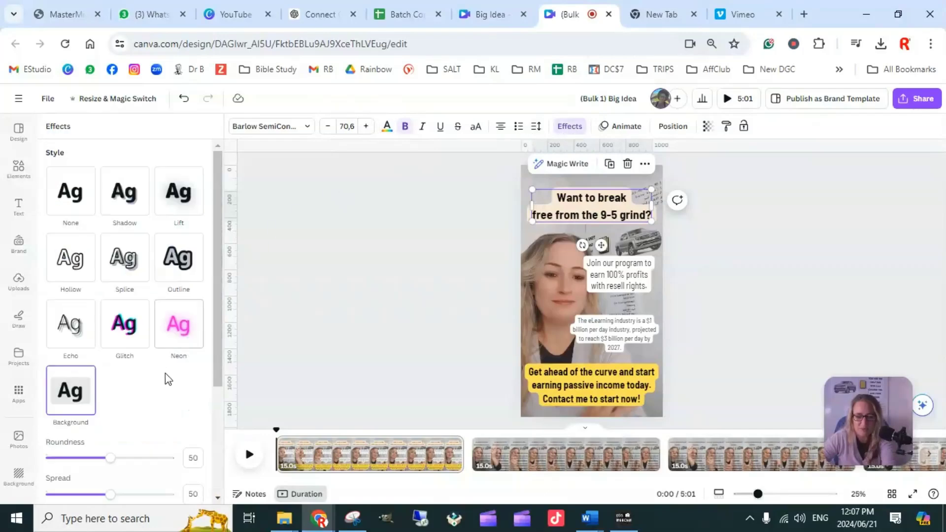
pyautogui.scroll(-3, 166, 380)
pyautogui.click(195, 391)
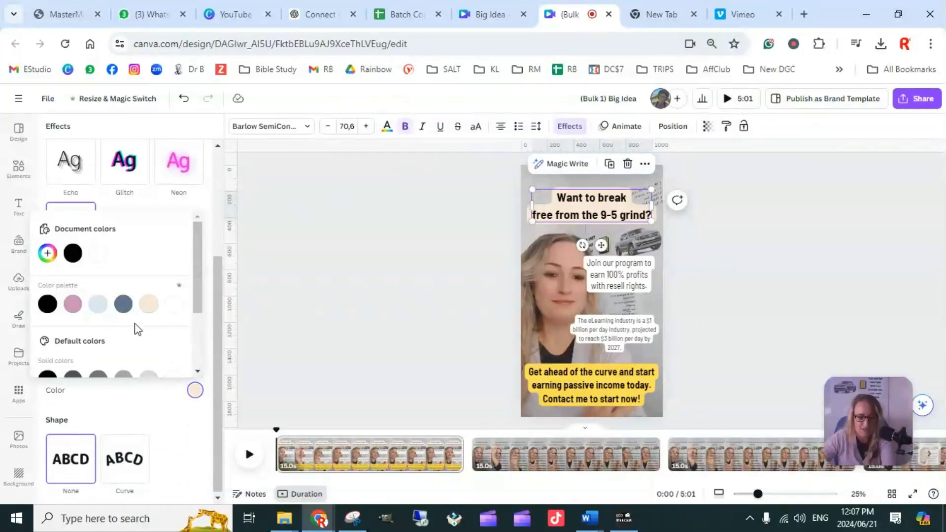
pyautogui.scroll(-2, 137, 330)
pyautogui.click(174, 360)
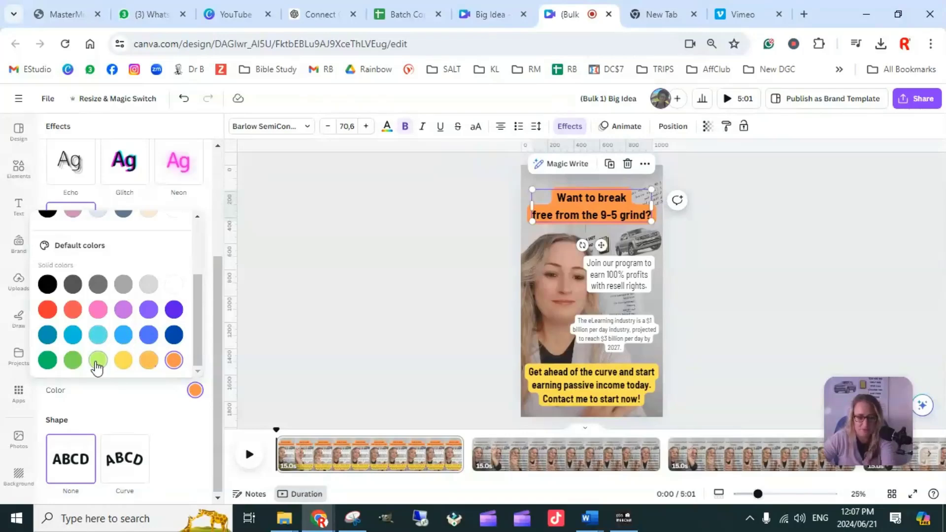
pyautogui.click(73, 311)
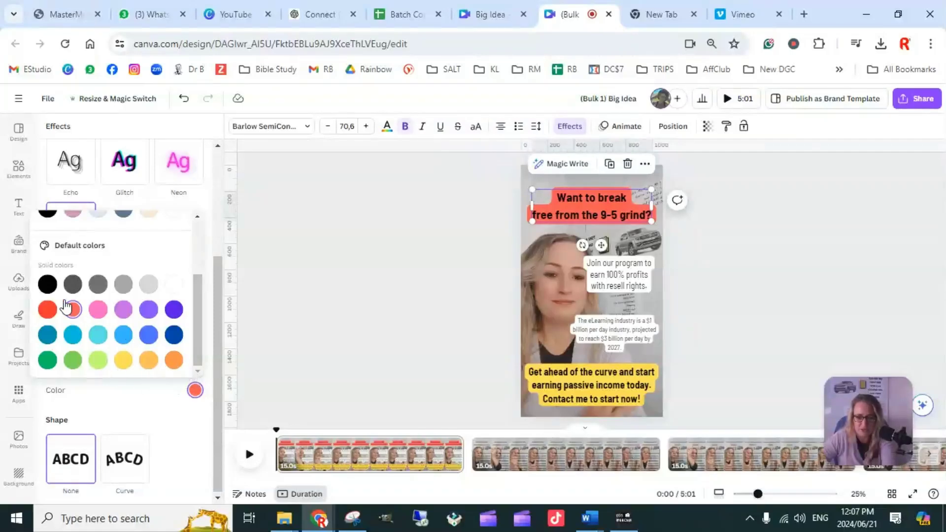
pyautogui.click(48, 286)
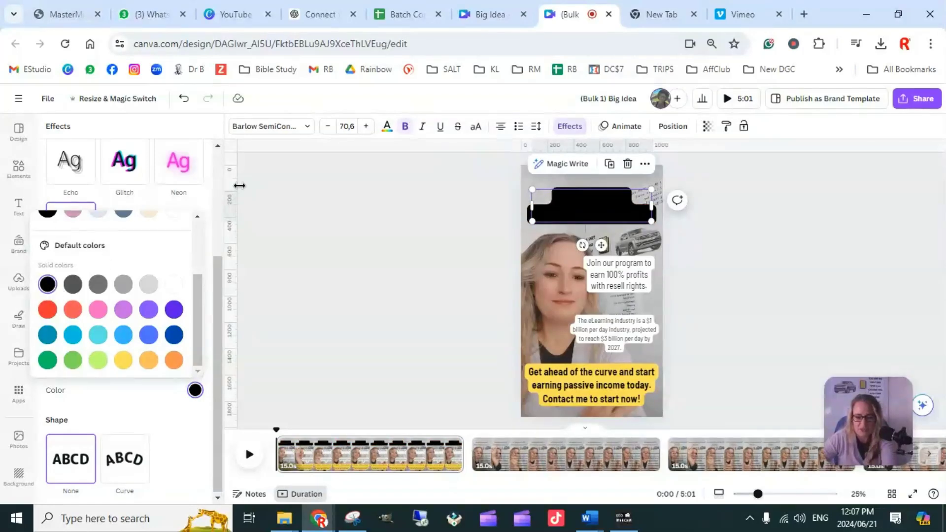
# Step: Set the text color of the black-background heading on page 1 to white
pyautogui.click(386, 127)
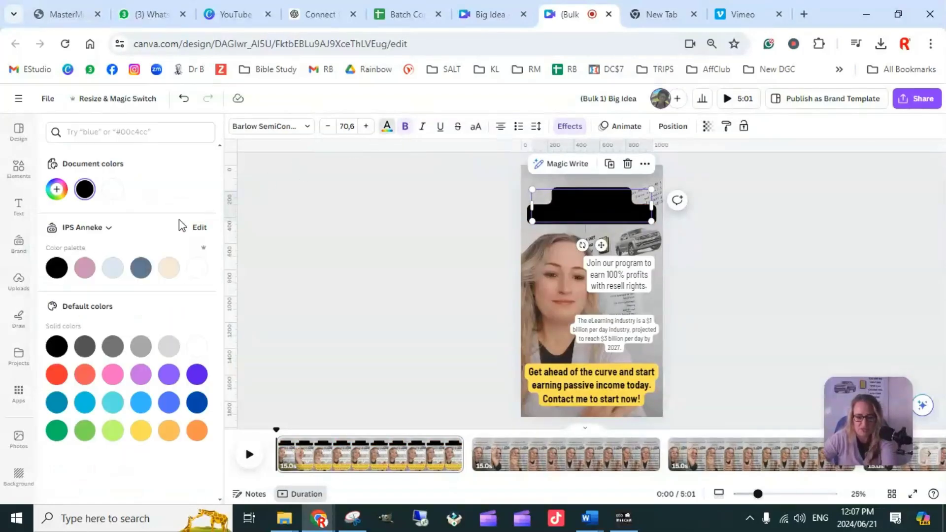
pyautogui.click(197, 270)
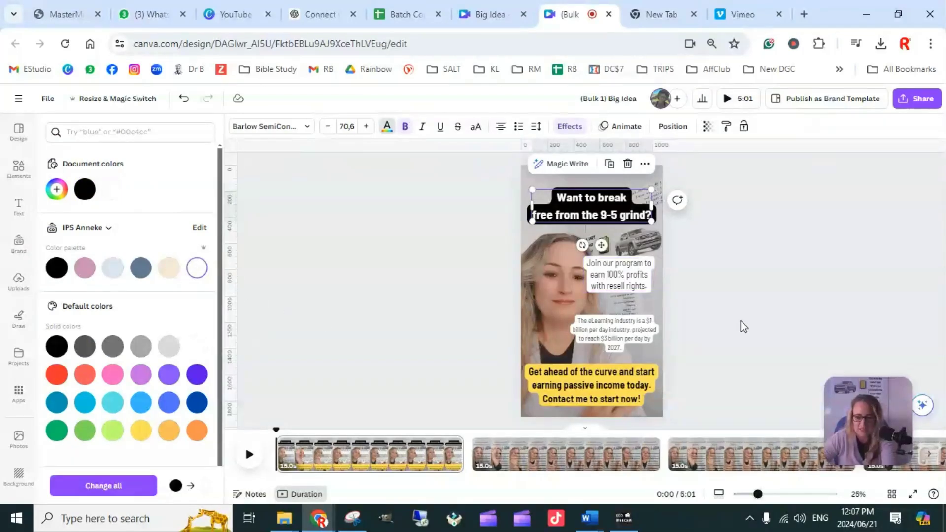
pyautogui.click(703, 352)
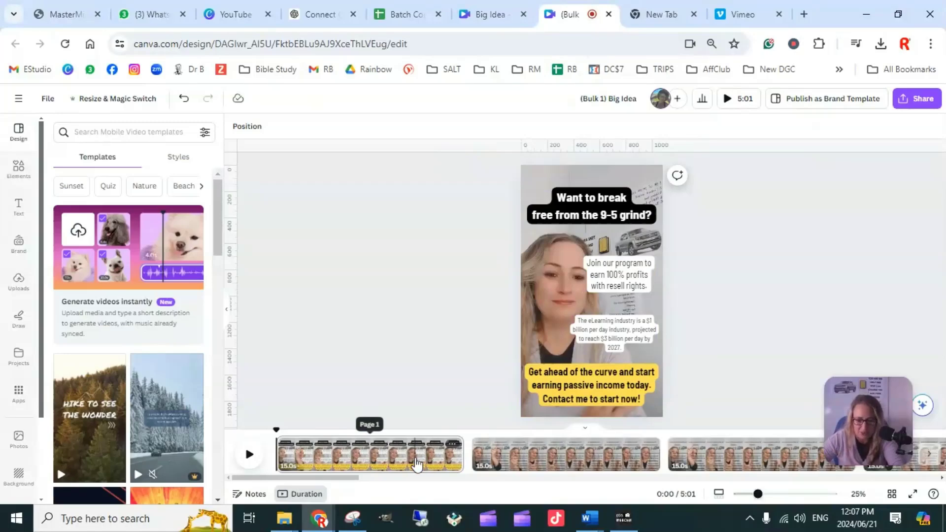
# Step: Copy the style of the page 1 heading onto the "Struggling to stay motivated on YouTube?" heading on page 2
pyautogui.click(599, 209)
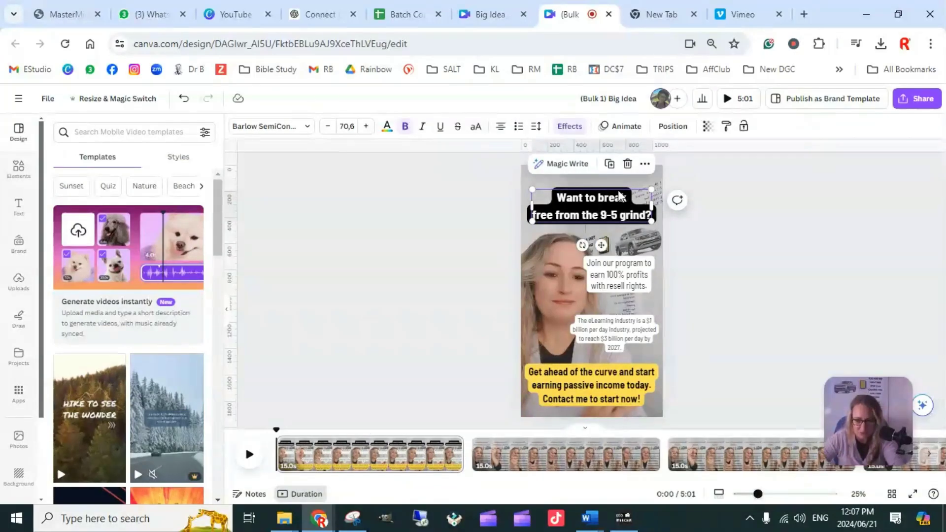
pyautogui.click(726, 129)
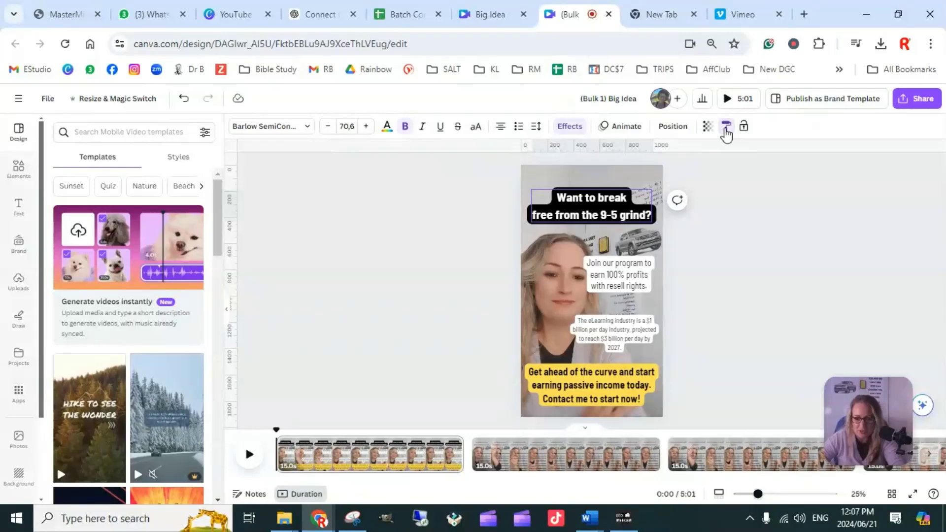
pyautogui.click(543, 459)
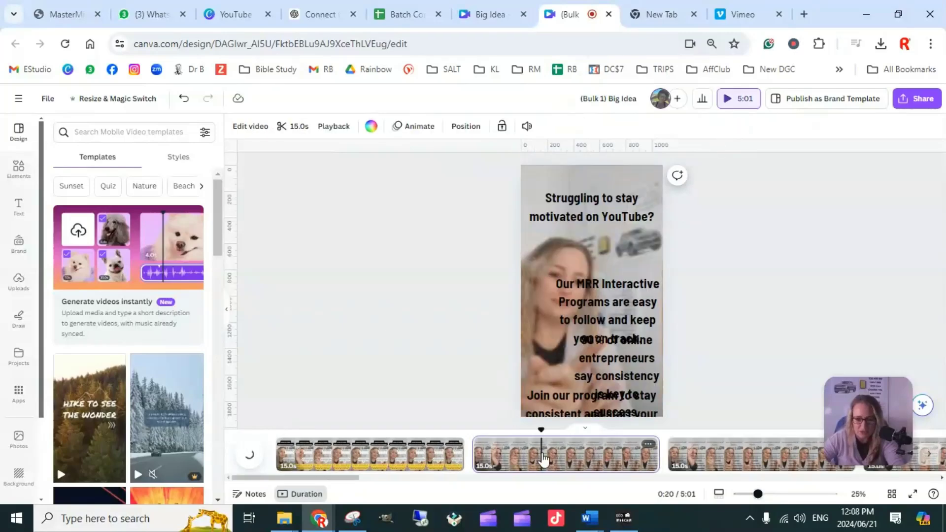
pyautogui.click(610, 216)
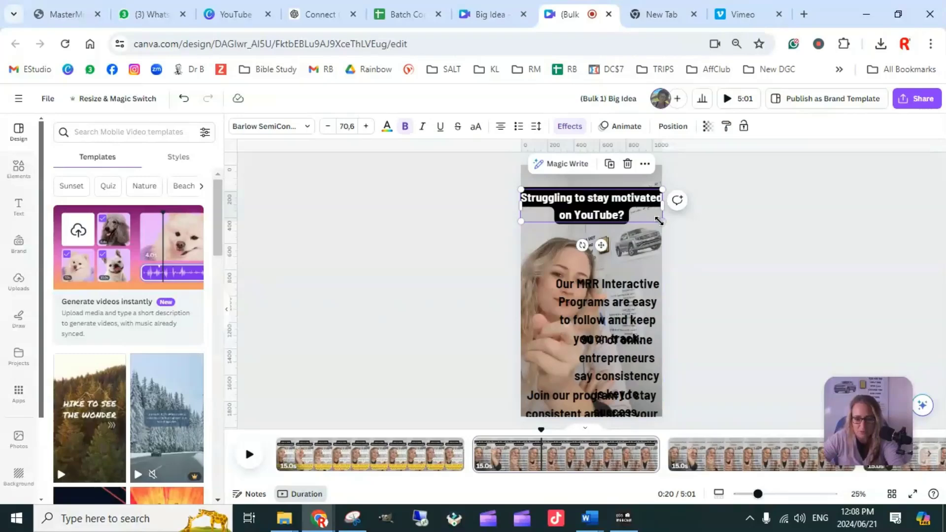
# Step: Break the page 2 heading into two lines before "motivated" and resize its text to about 69.9
pyautogui.moveTo(661, 221); pyautogui.dragTo(648, 218)
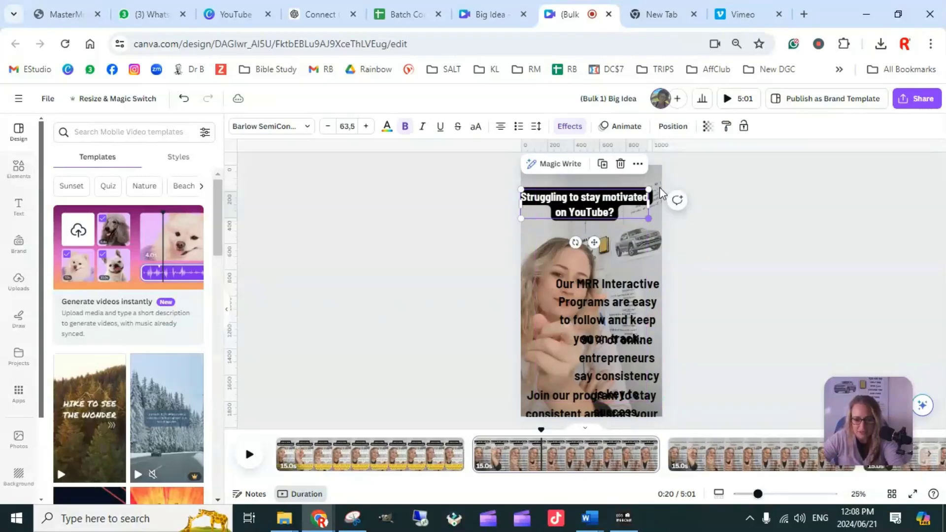
pyautogui.click(605, 200)
pyautogui.click(606, 200)
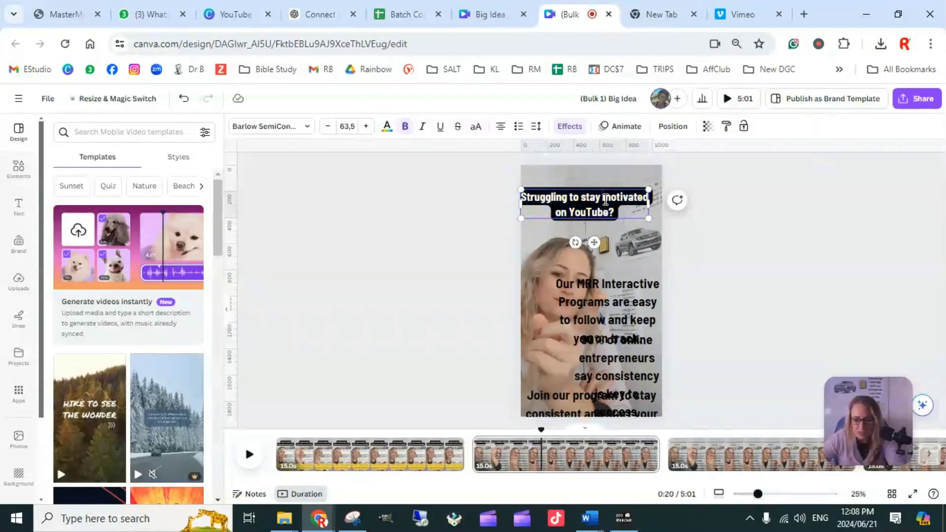
pyautogui.press('BackSpace')
pyautogui.press('Return')
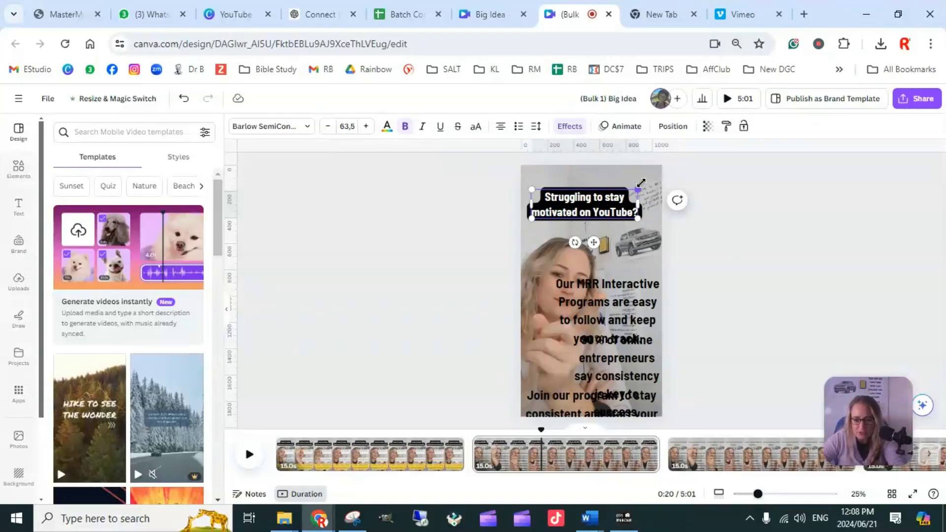
pyautogui.moveTo(641, 183); pyautogui.dragTo(649, 186)
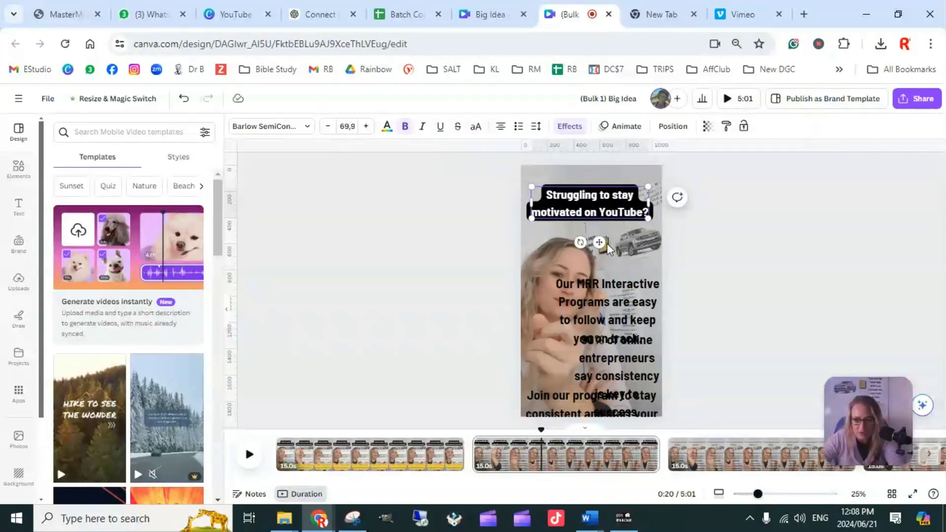
# Step: Align the page 2 heading to the horizontal center of the page
pyautogui.click(673, 126)
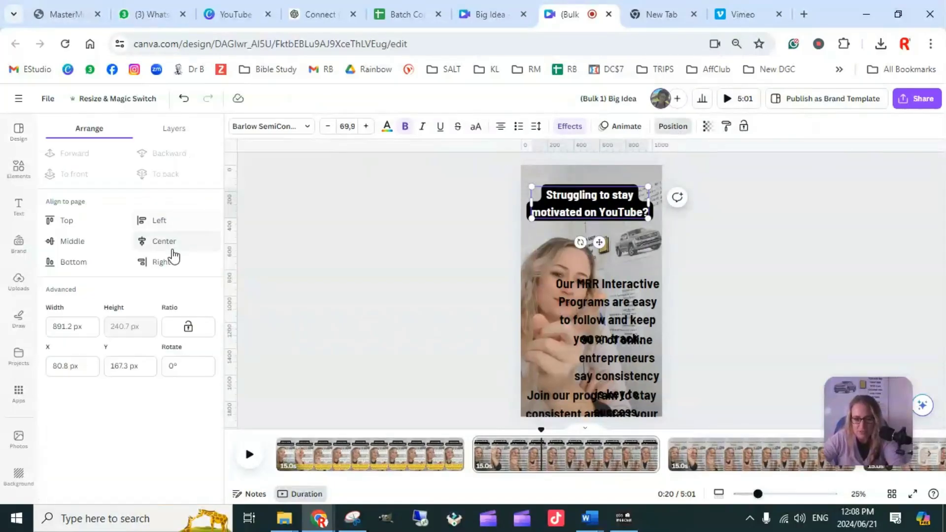
pyautogui.click(161, 244)
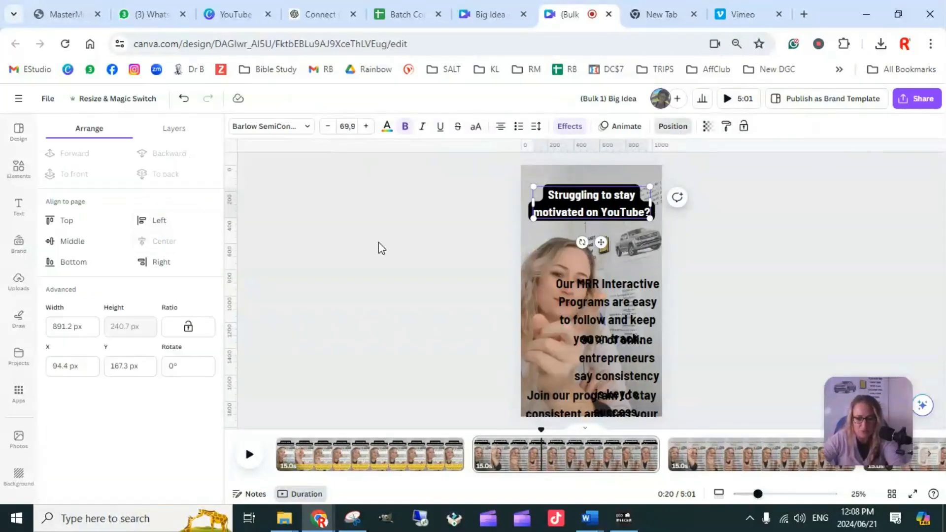
pyautogui.click(707, 266)
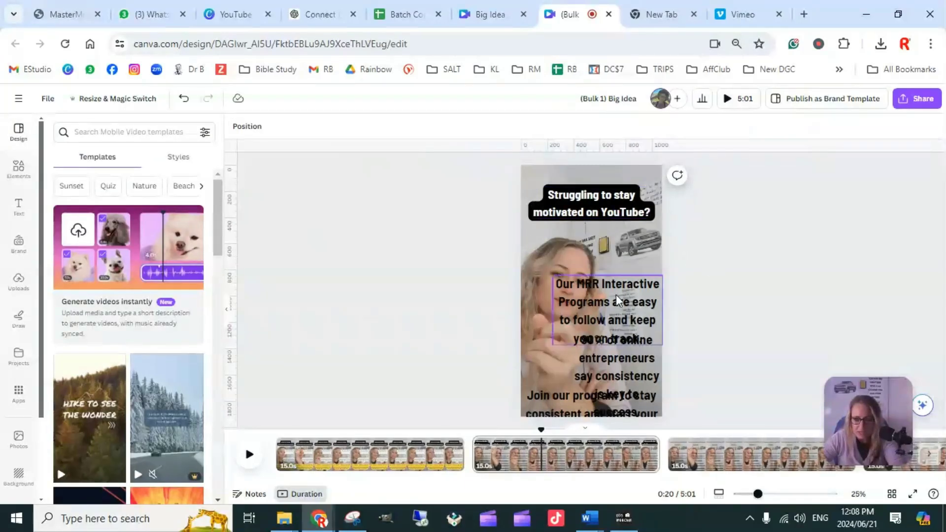
# Step: Copy the style of page 1's "Join our program" text onto page 2's "Our MRR Interactive Programs" text and move that text up below the heading
pyautogui.click(393, 455)
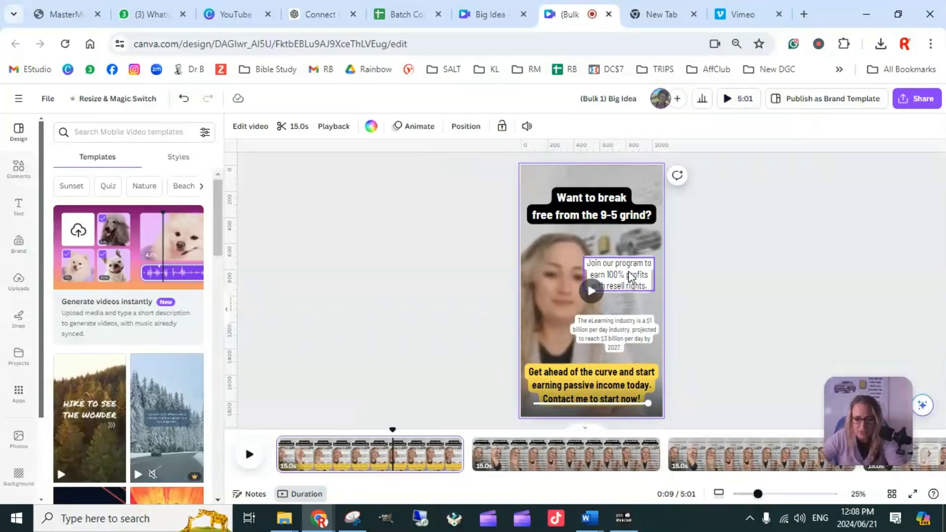
pyautogui.click(632, 276)
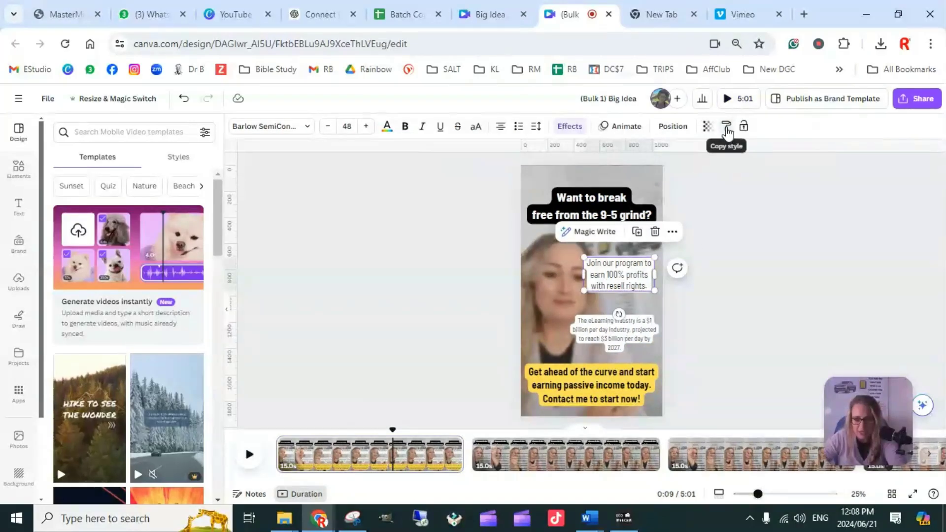
pyautogui.click(727, 128)
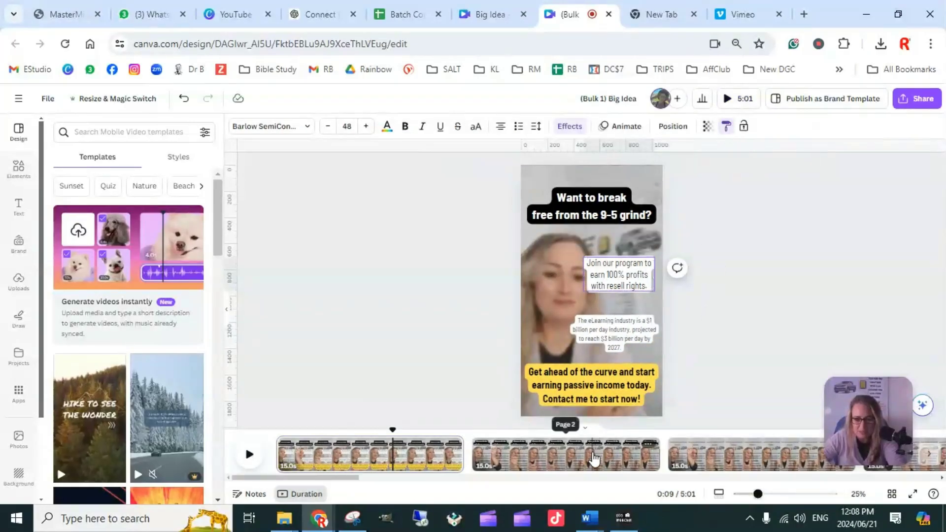
pyautogui.click(617, 442)
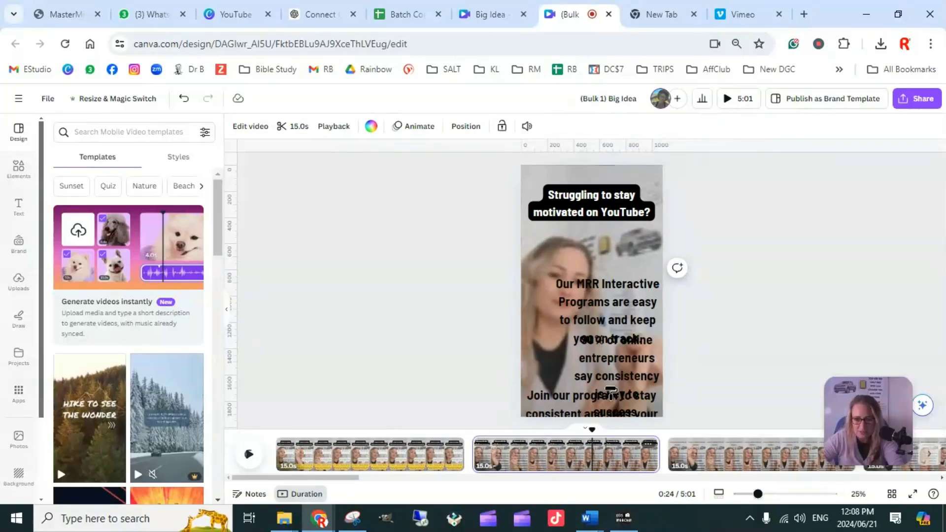
pyautogui.click(624, 308)
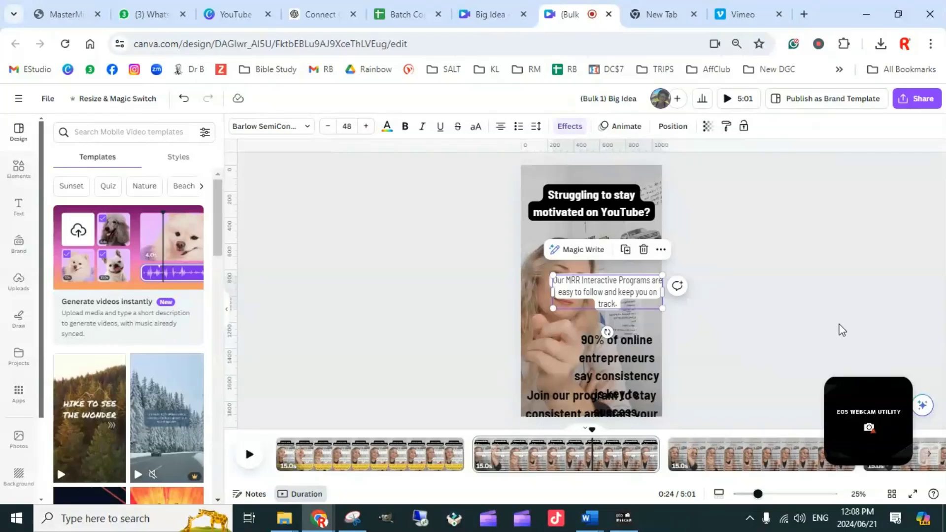
pyautogui.moveTo(626, 294); pyautogui.dragTo(620, 252)
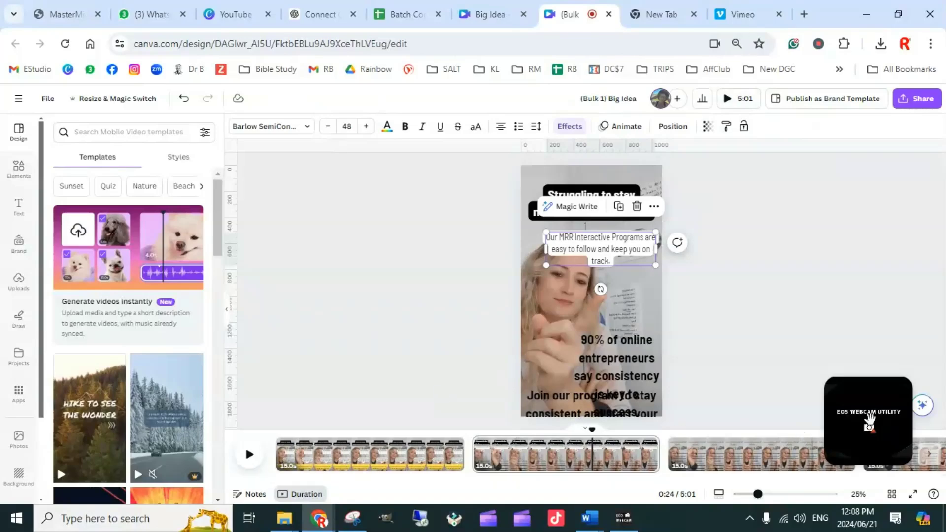
pyautogui.click(747, 20)
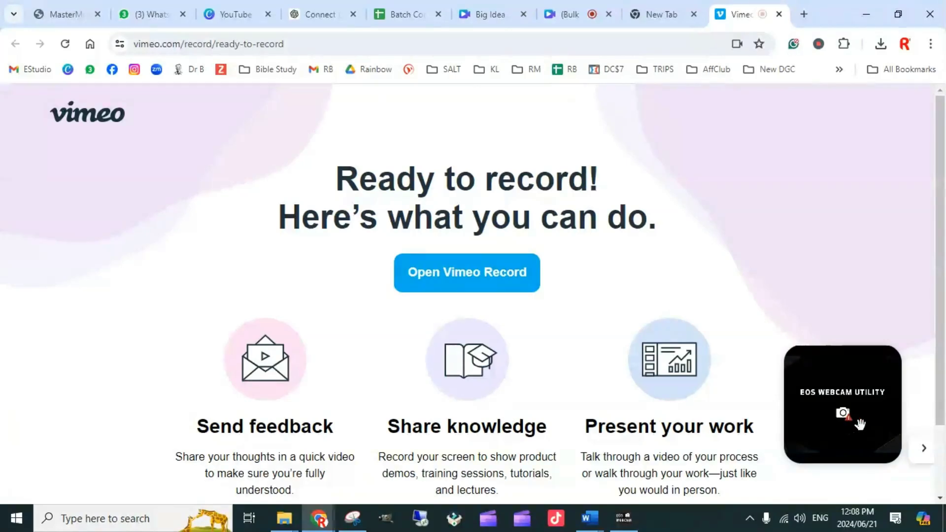
pyautogui.click(922, 450)
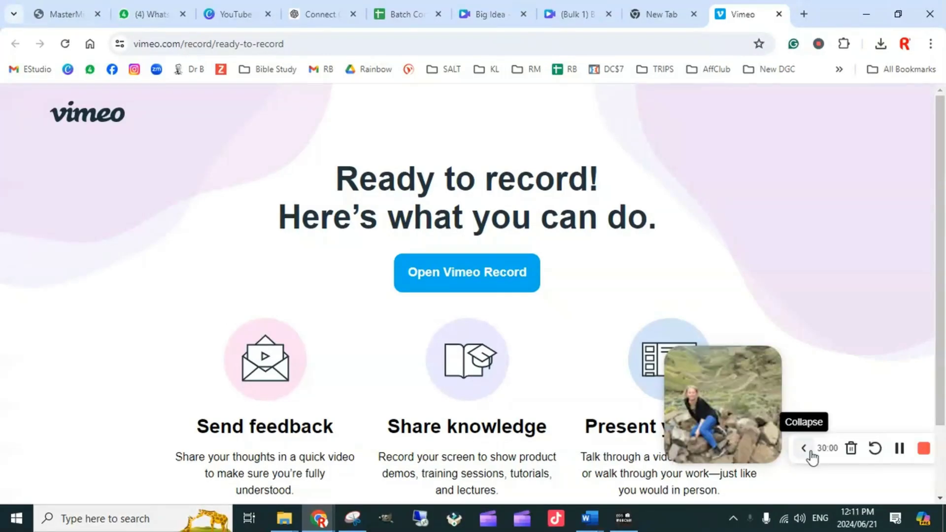
pyautogui.click(805, 449)
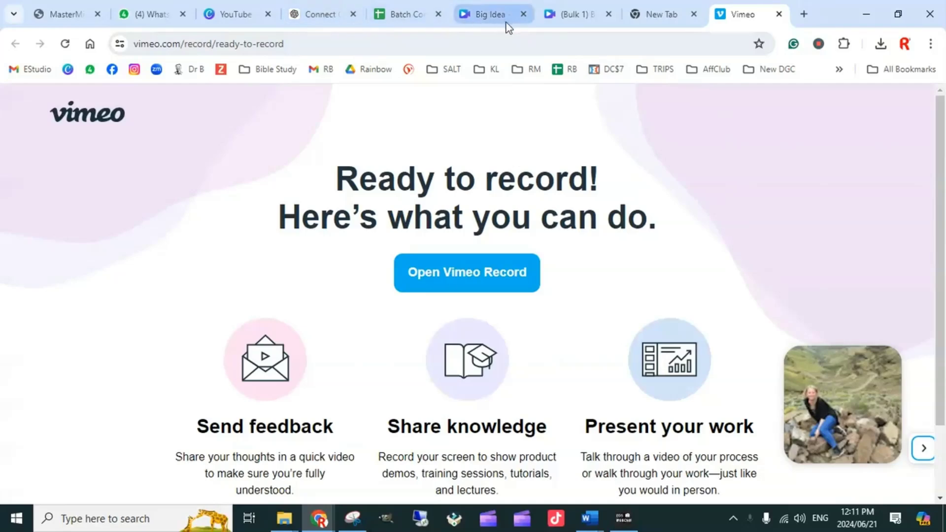
pyautogui.click(491, 16)
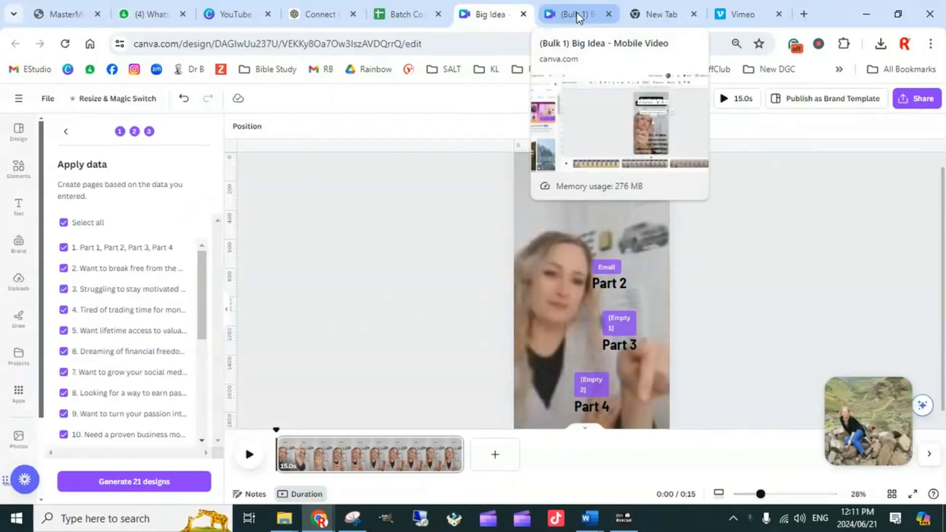
pyautogui.click(578, 14)
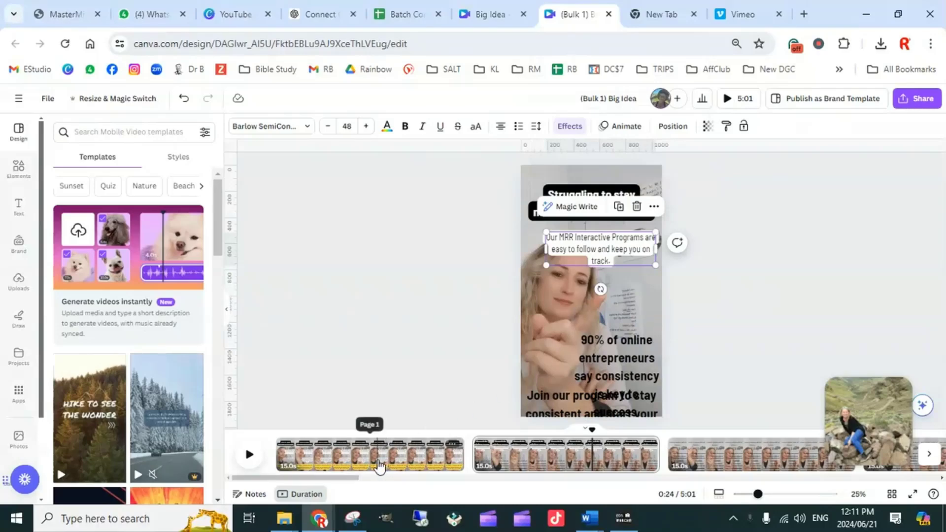
# Step: Copy the "Our MRR Interactive Programs" text style onto the "90% of online entrepreneurs" text and move that text up beneath it
pyautogui.click(815, 274)
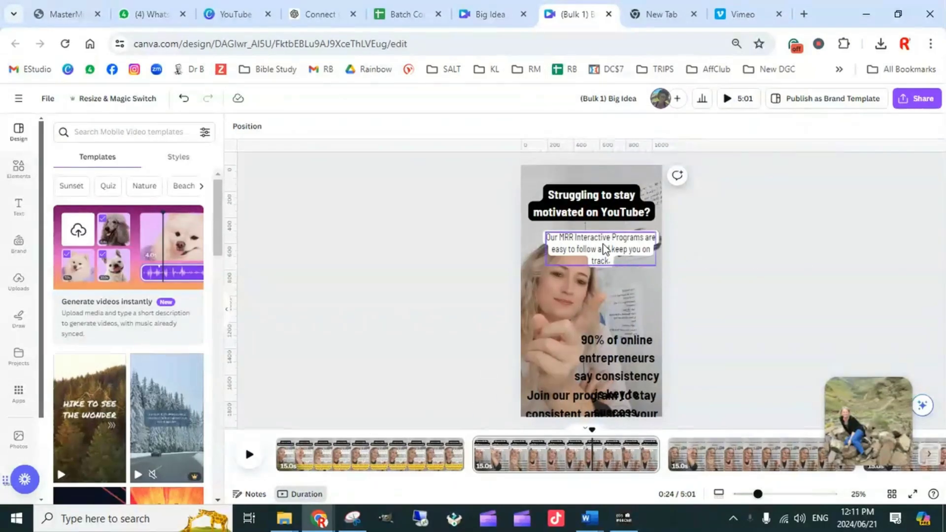
pyautogui.click(605, 249)
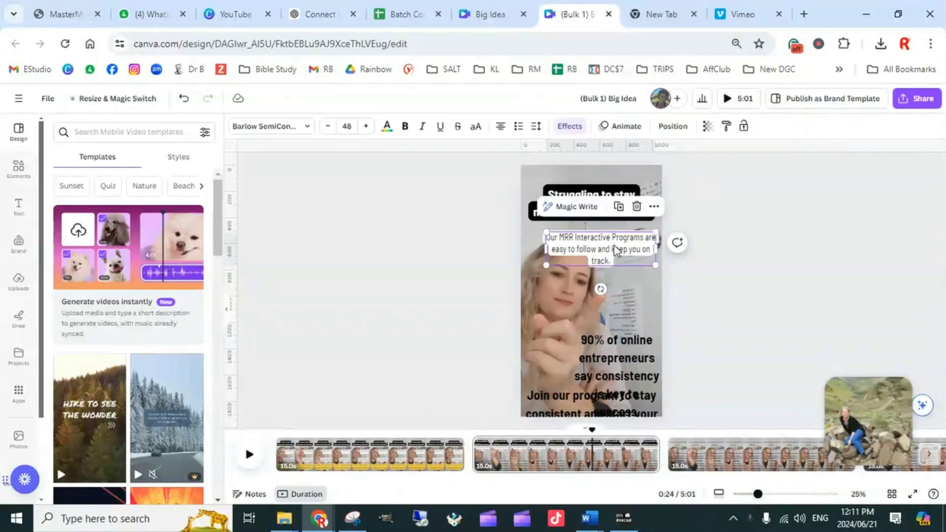
pyautogui.click(727, 128)
pyautogui.click(624, 364)
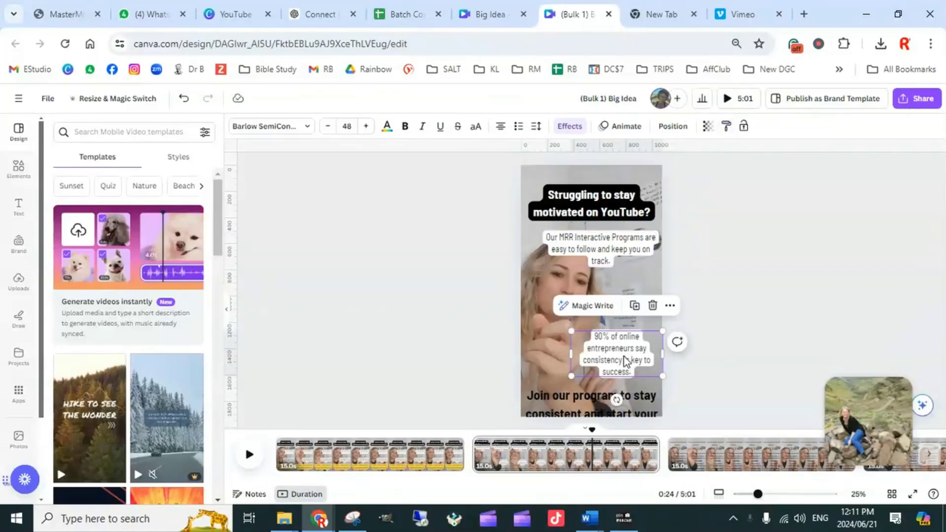
pyautogui.moveTo(625, 363); pyautogui.dragTo(625, 311)
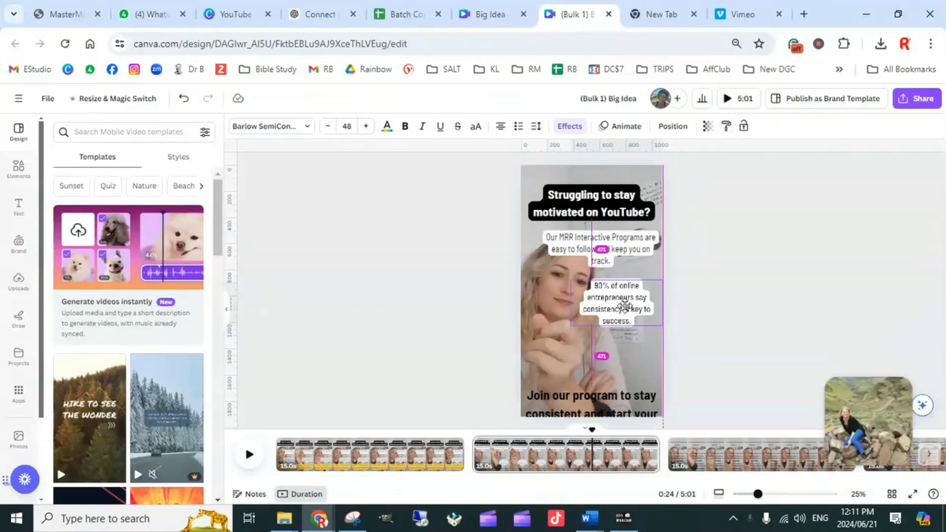
# Step: Copy the page 2 heading's style onto the "Join our program to stay consistent" text at the foot of the page
pyautogui.click(628, 217)
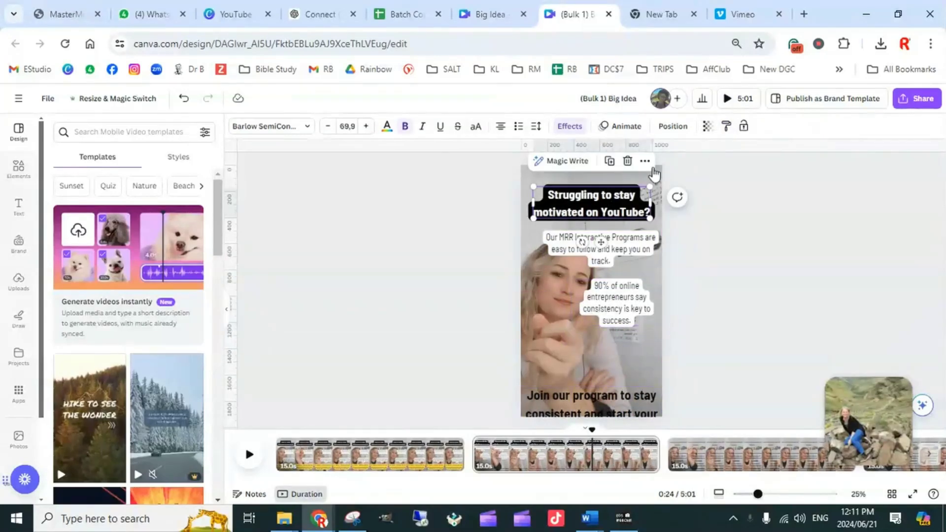
pyautogui.click(727, 129)
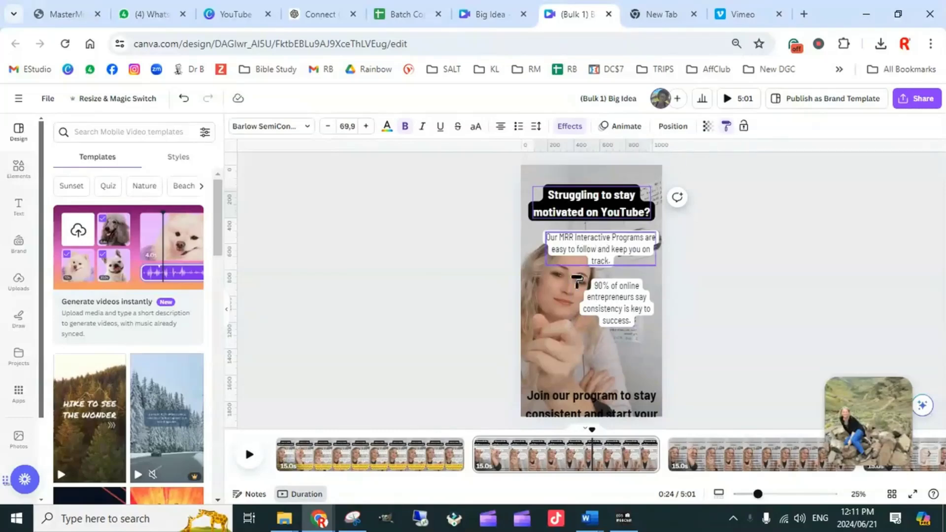
pyautogui.click(595, 399)
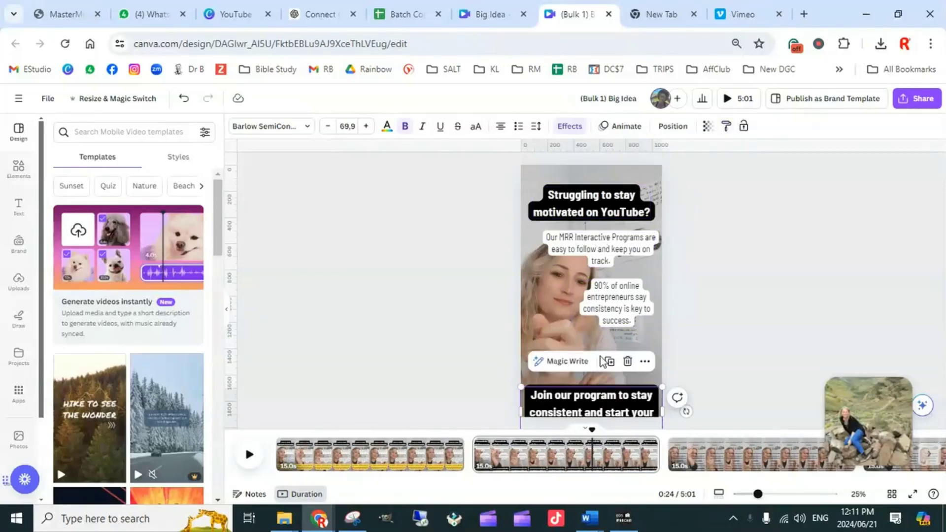
# Step: Reduce the "Join our program" text on page 2 to size 40, and raise it step by step to 46
pyautogui.click(348, 126)
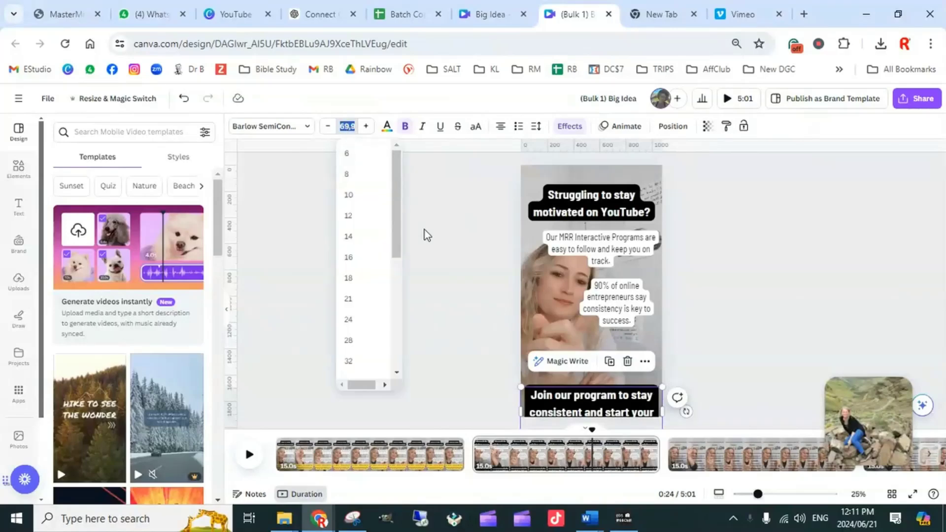
pyautogui.press('Return')
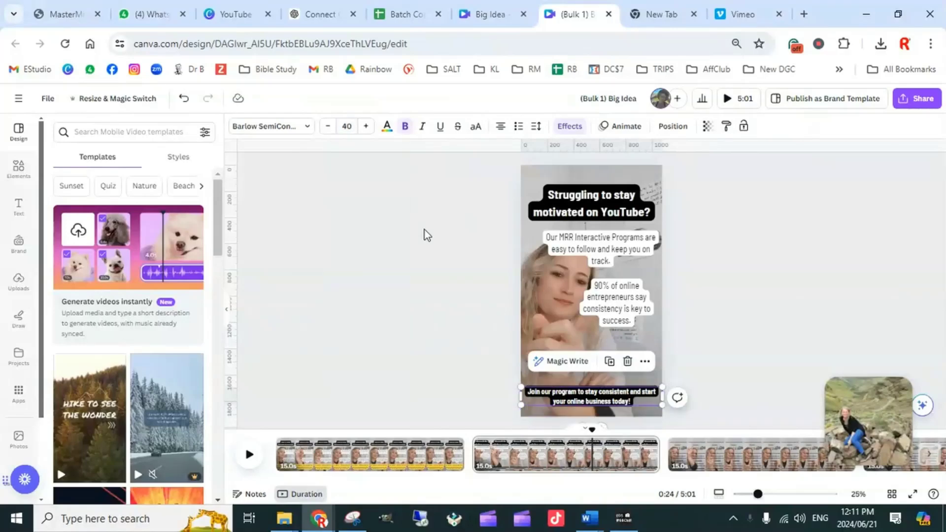
pyautogui.click(367, 126)
pyautogui.click(367, 127)
pyautogui.click(368, 126)
pyautogui.click(367, 127)
pyautogui.click(367, 127)
pyautogui.click(367, 126)
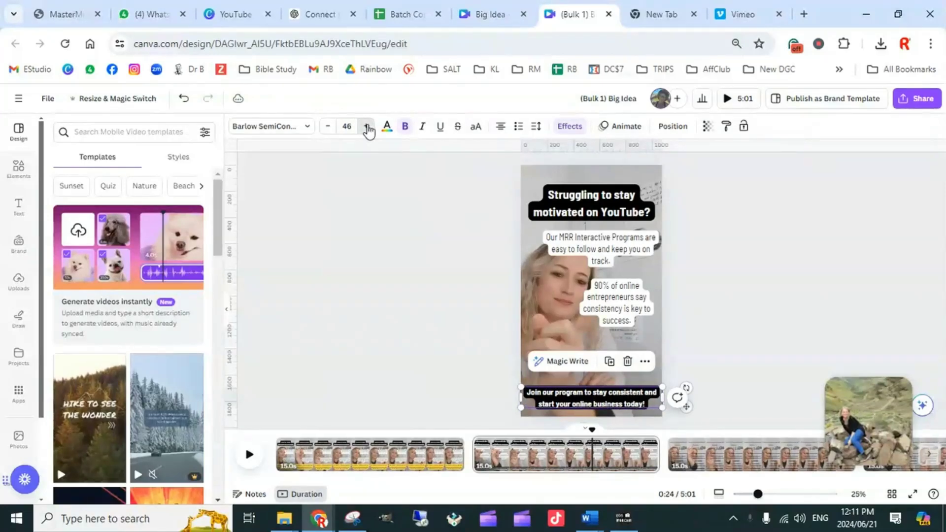
# Step: Raise the "Join our program" text on page 2 to size 50, scale it back to 45, and center it horizontally on the page
pyautogui.click(367, 127)
pyautogui.click(367, 127)
pyautogui.click(367, 127)
pyautogui.click(367, 126)
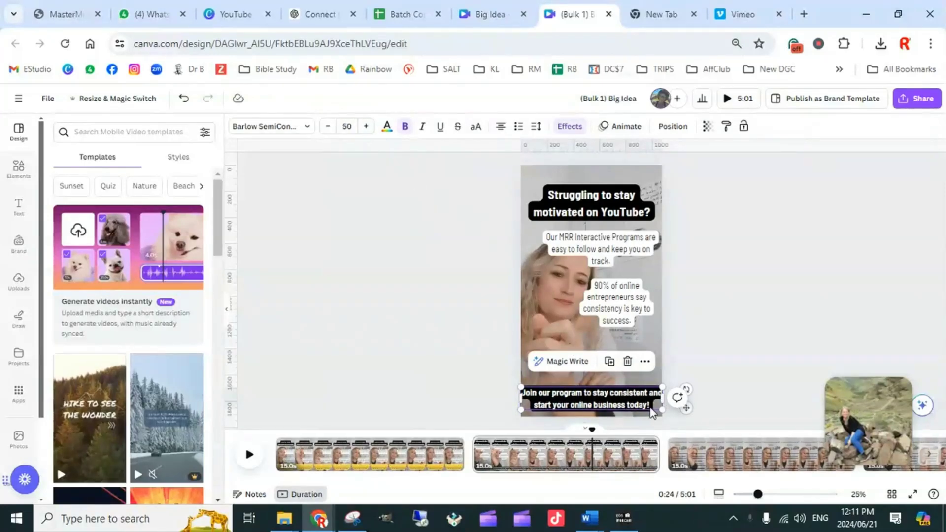
pyautogui.moveTo(657, 407); pyautogui.dragTo(645, 408)
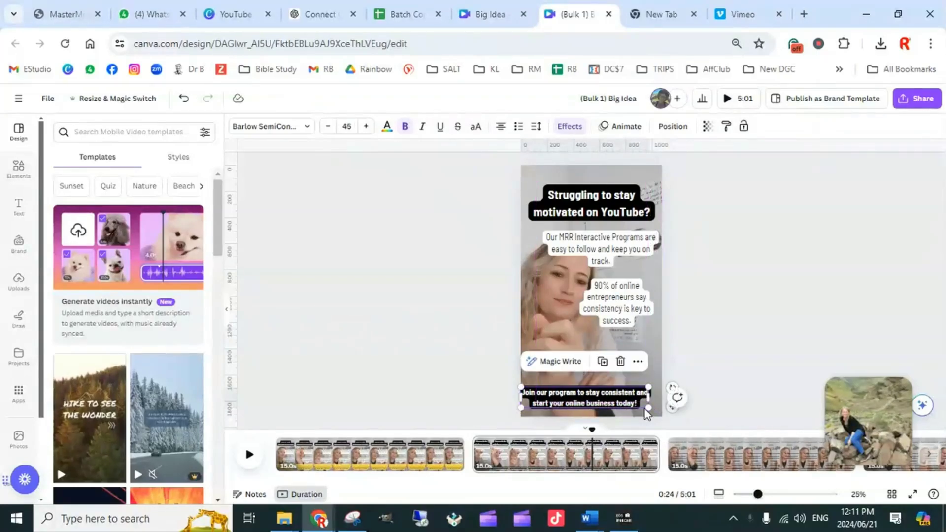
pyautogui.click(673, 126)
pyautogui.click(162, 240)
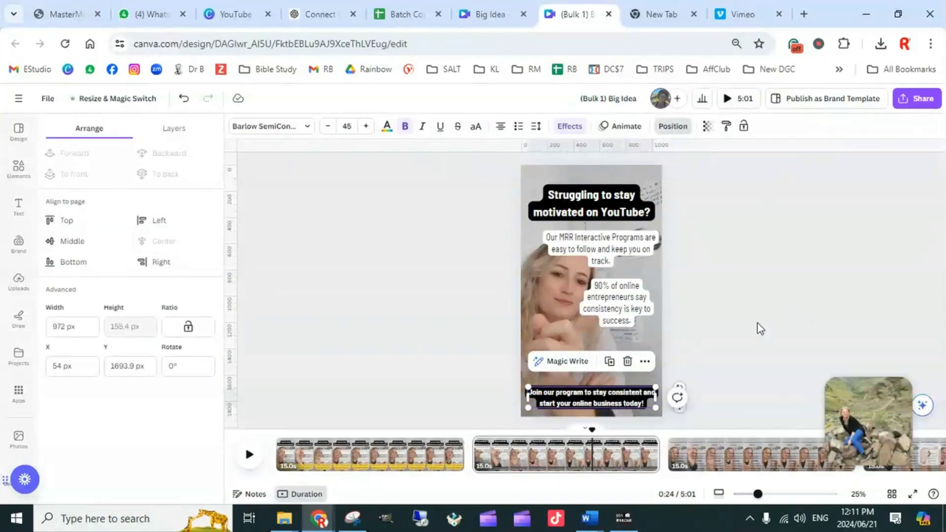
pyautogui.click(726, 366)
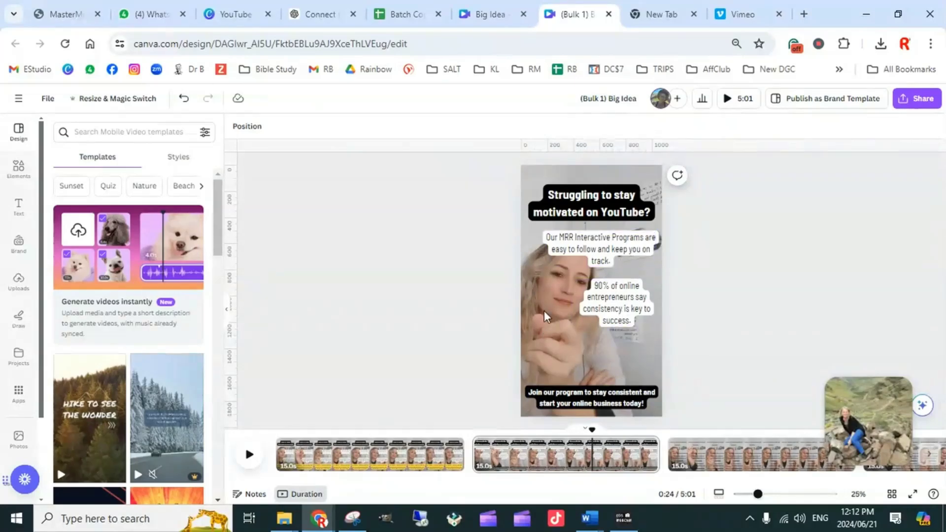
# Step: Detach the background video from page 2 and delete it
pyautogui.rightClick(534, 334)
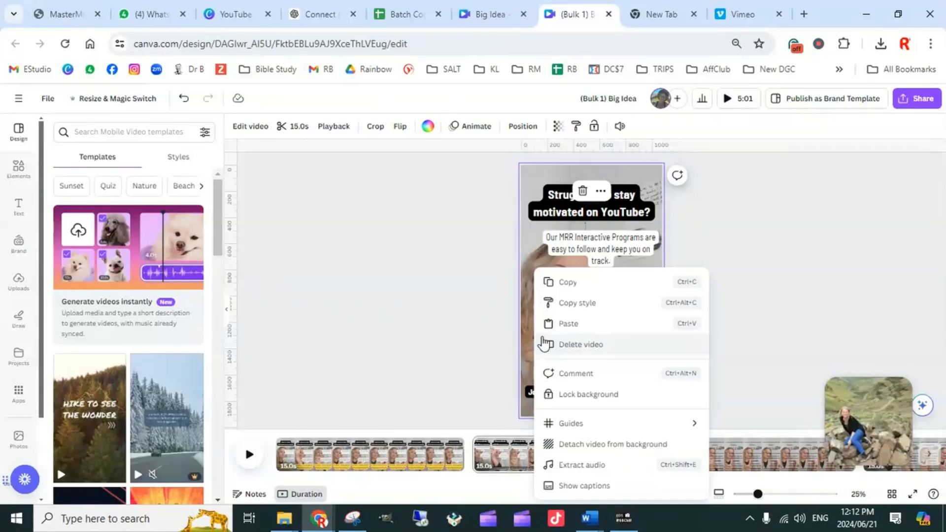
pyautogui.click(605, 446)
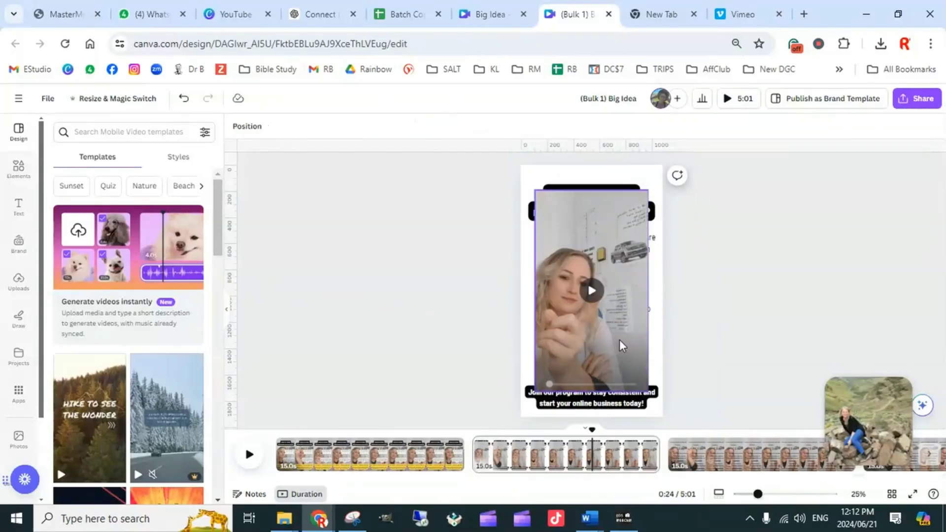
pyautogui.press('Delete')
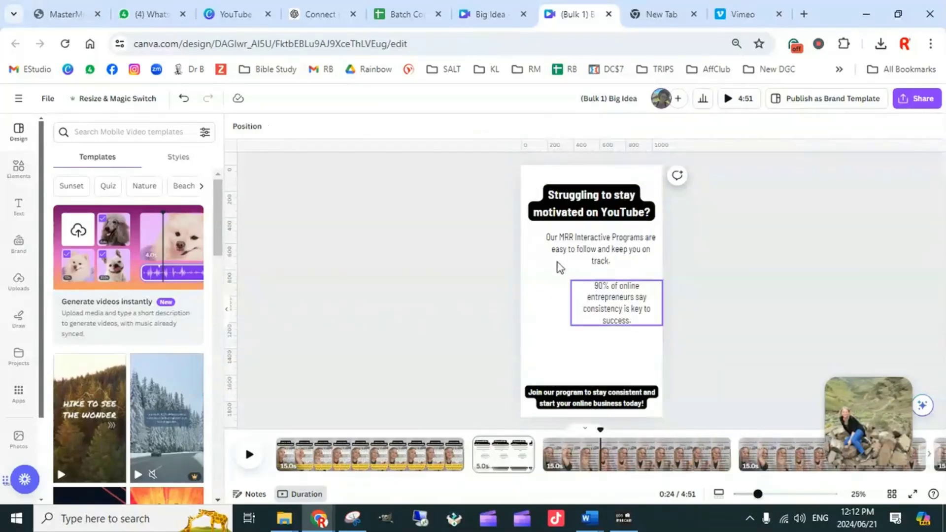
# Step: Add the third uploaded video, 15.0 s long, to page 2 and set it as the page background
pyautogui.click(19, 282)
pyautogui.click(136, 208)
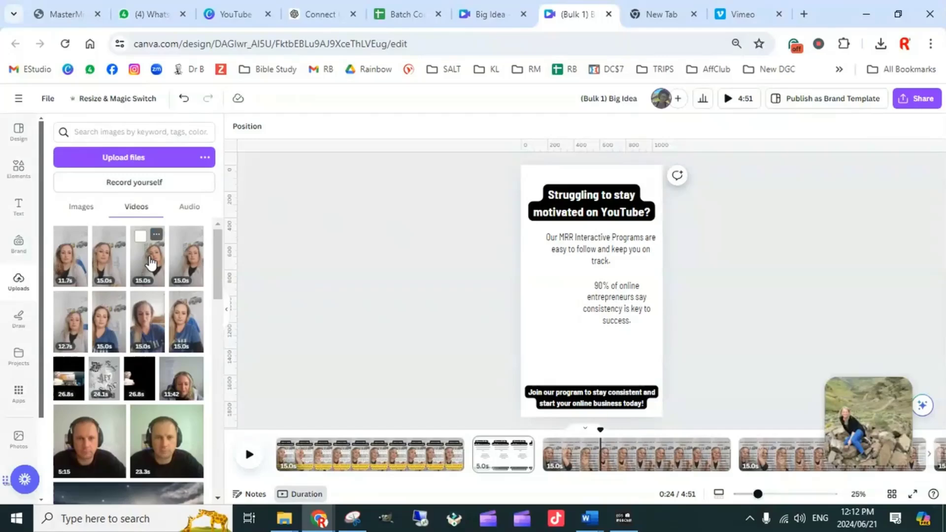
pyautogui.moveTo(150, 264); pyautogui.dragTo(567, 306)
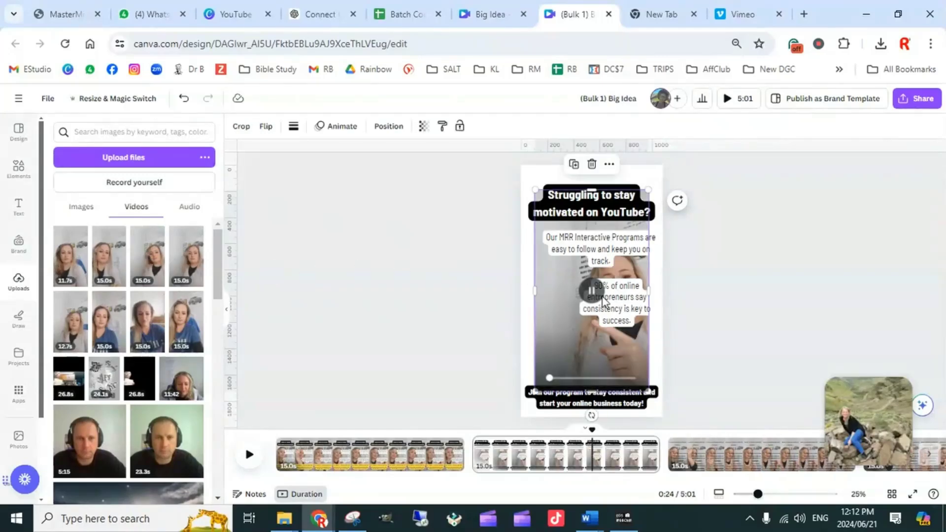
pyautogui.rightClick(550, 321)
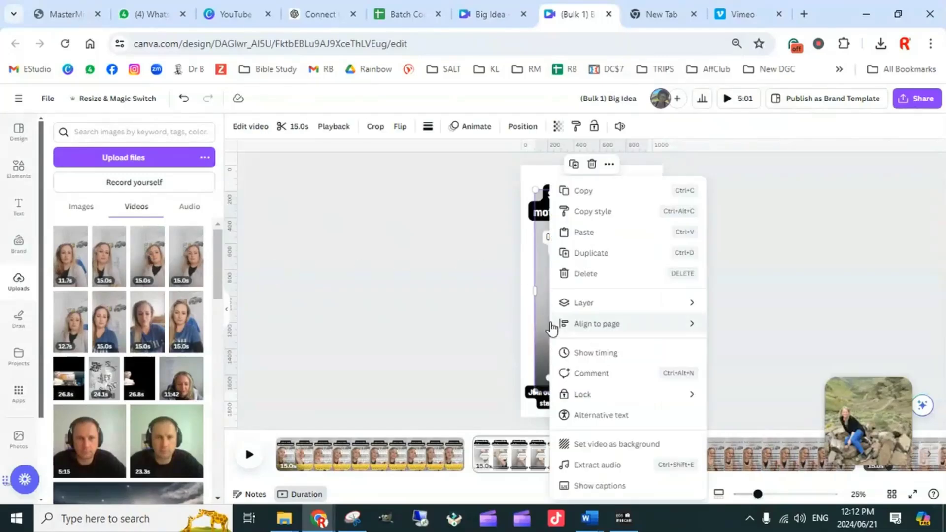
pyautogui.click(619, 452)
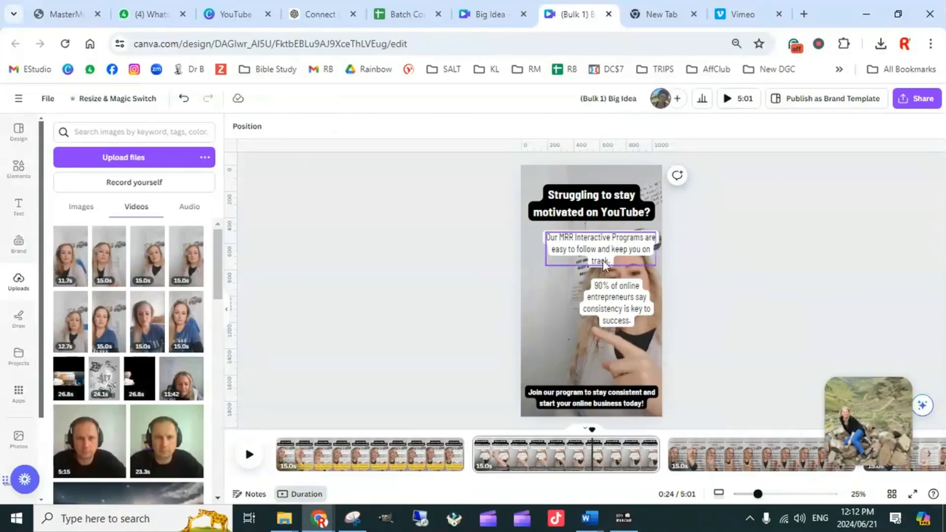
# Step: Move the "Our MRR Interactive Programs" and "90% of online entrepreneurs" texts left of the woman's face and preview the background video
pyautogui.moveTo(587, 246); pyautogui.dragTo(511, 250)
pyautogui.click(609, 295)
pyautogui.moveTo(609, 296); pyautogui.dragTo(530, 310)
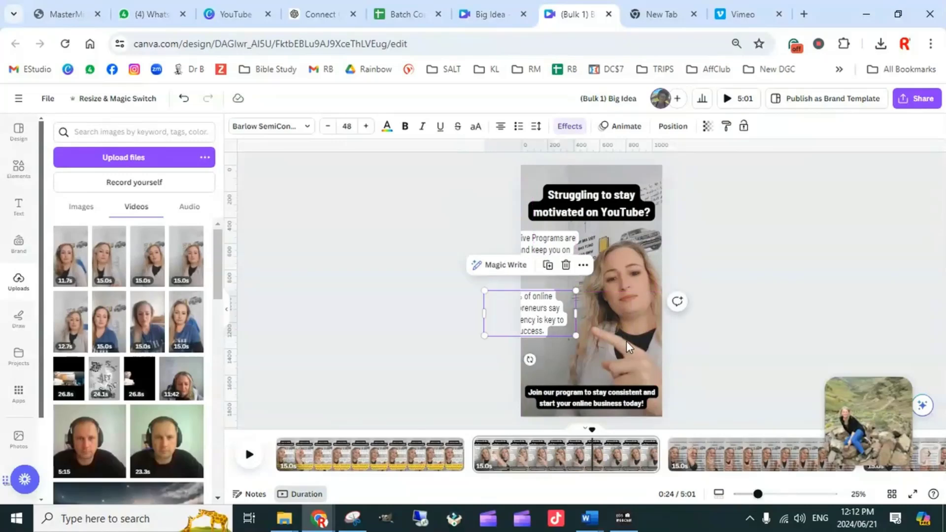
pyautogui.click(620, 290)
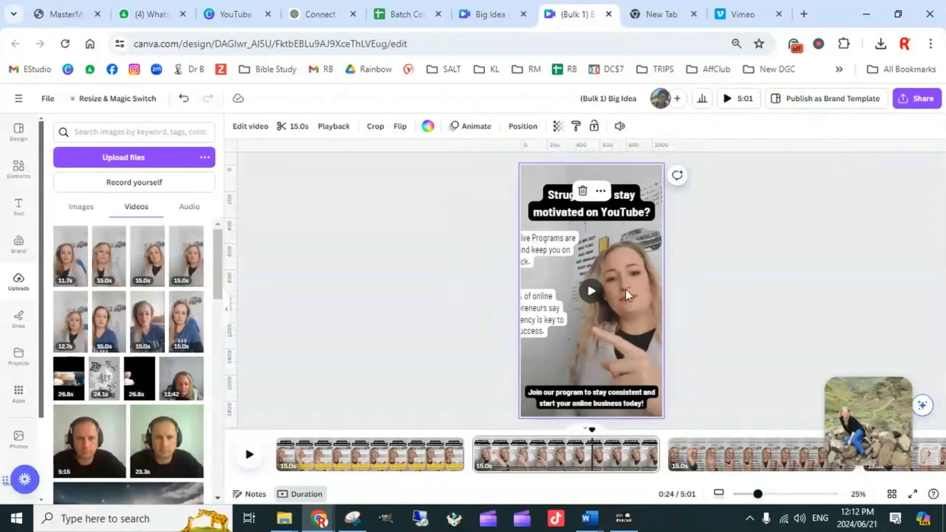
pyautogui.click(592, 293)
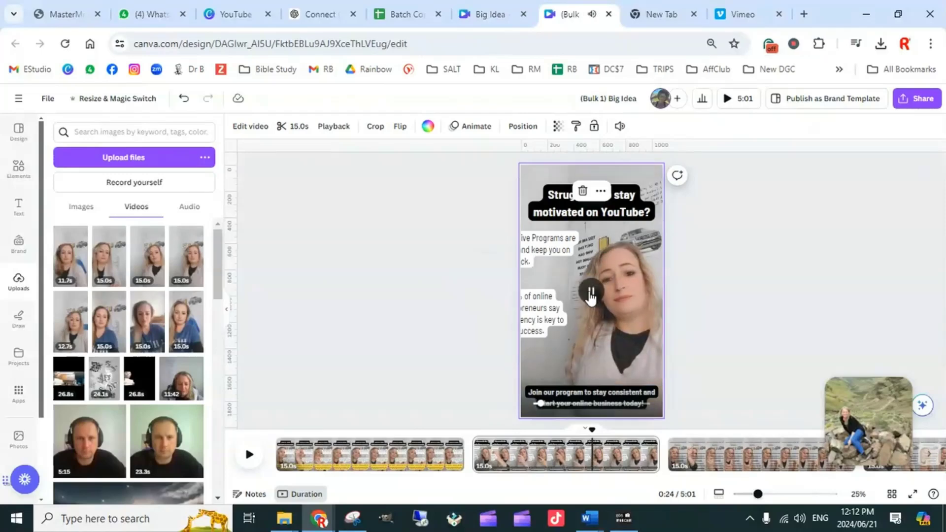
pyautogui.click(592, 293)
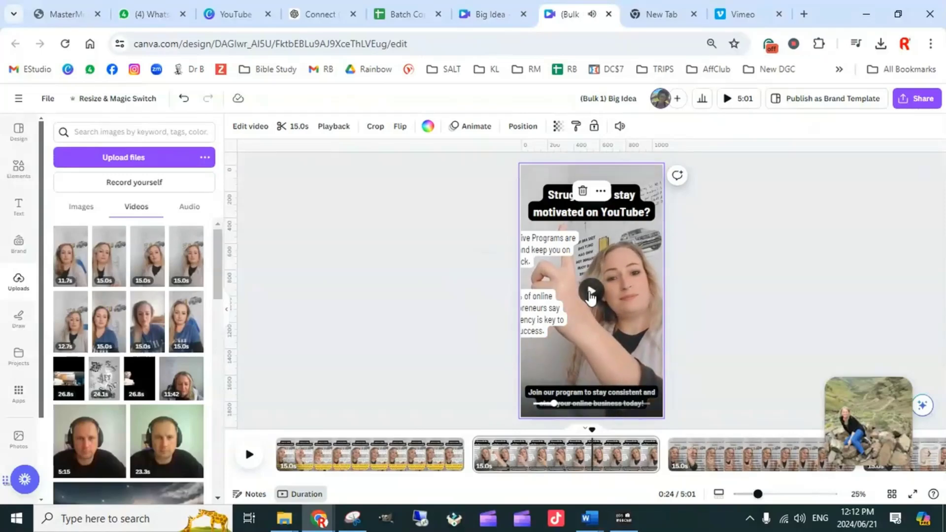
# Step: Enlarge the "Struggling to stay motivated on YouTube?" heading to size 73 and center it horizontally on the page
pyautogui.click(644, 199)
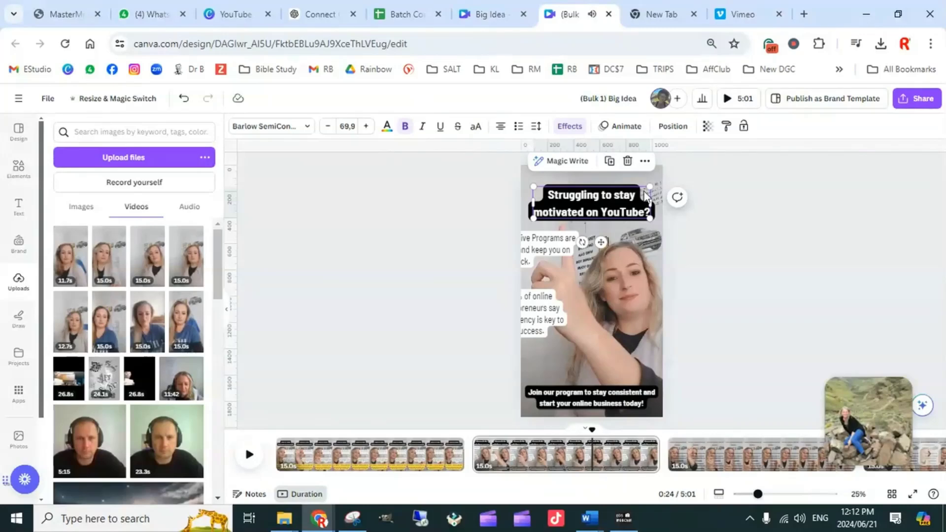
pyautogui.moveTo(649, 186); pyautogui.dragTo(655, 185)
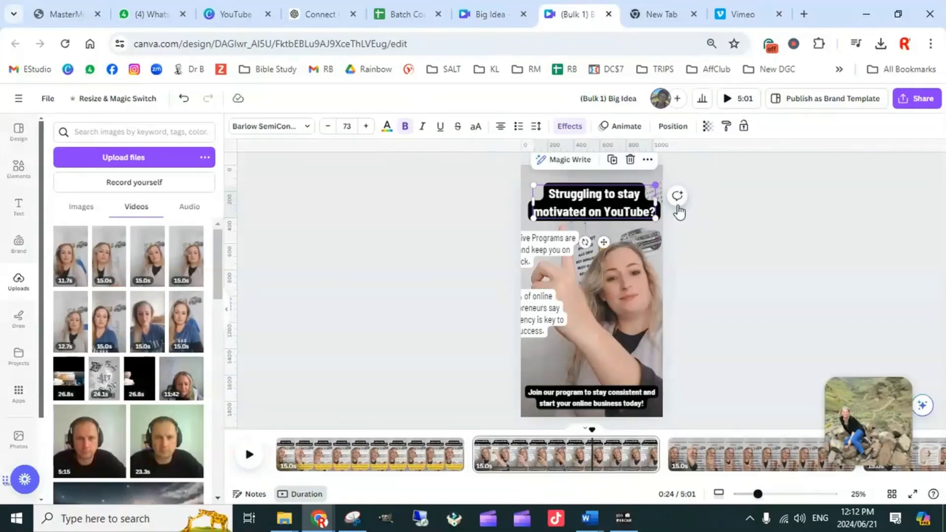
pyautogui.click(679, 135)
pyautogui.click(178, 240)
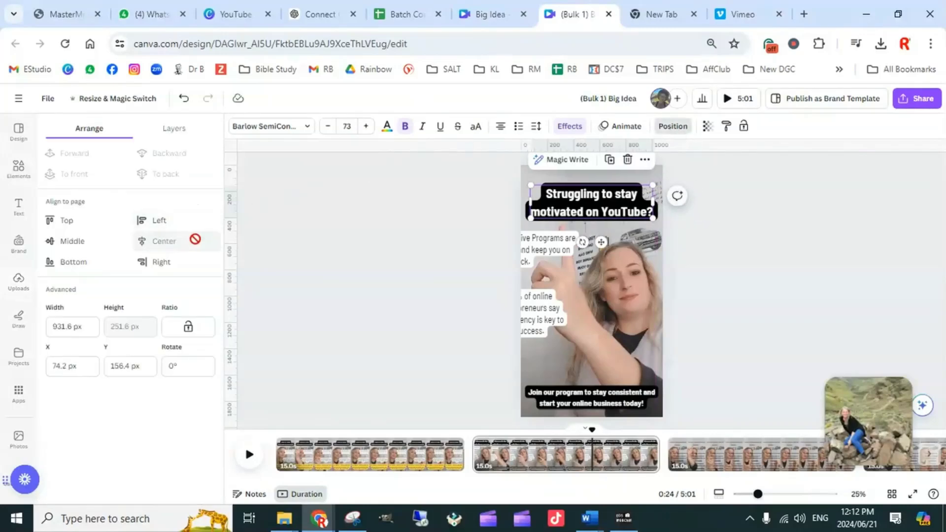
pyautogui.click(787, 244)
pyautogui.click(782, 246)
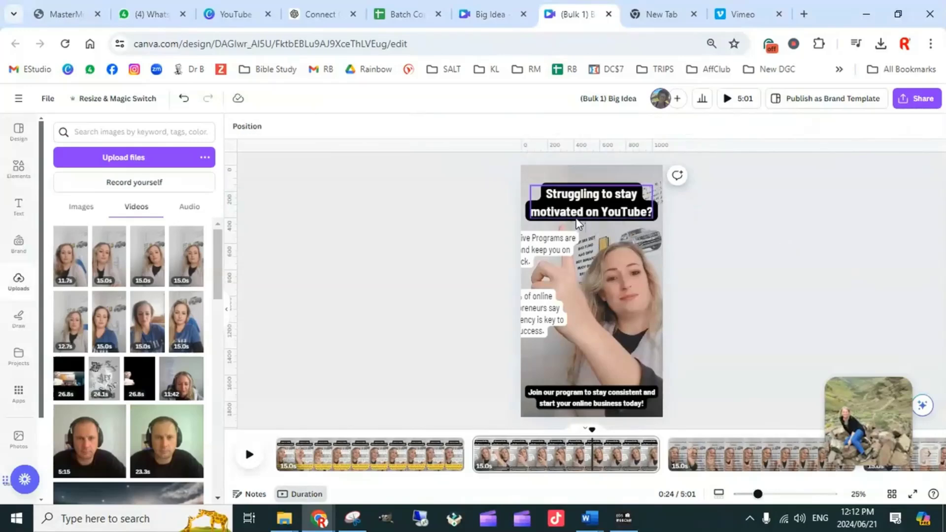
# Step: Move the "90% of online entrepreneurs" text lower and fit the "Our MRR Interactive Programs" text into four lines beside the woman's face
pyautogui.click(619, 274)
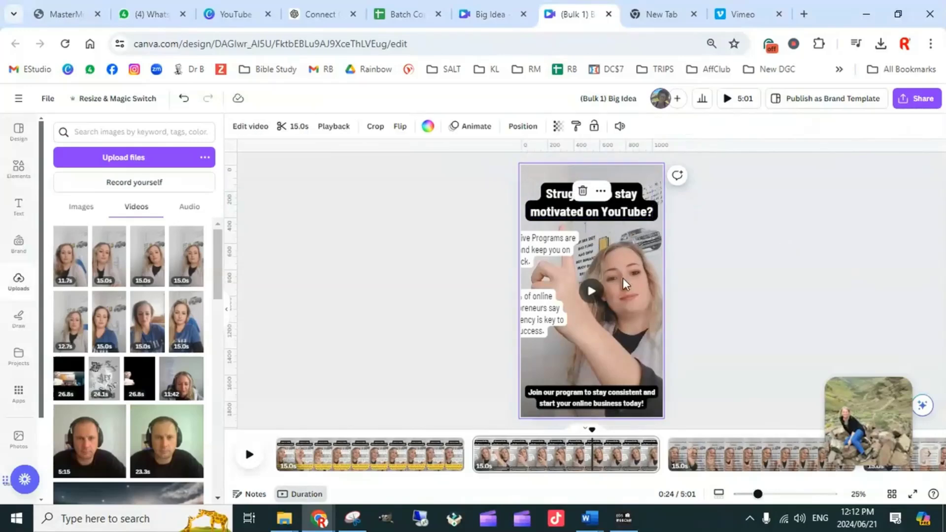
pyautogui.click(593, 293)
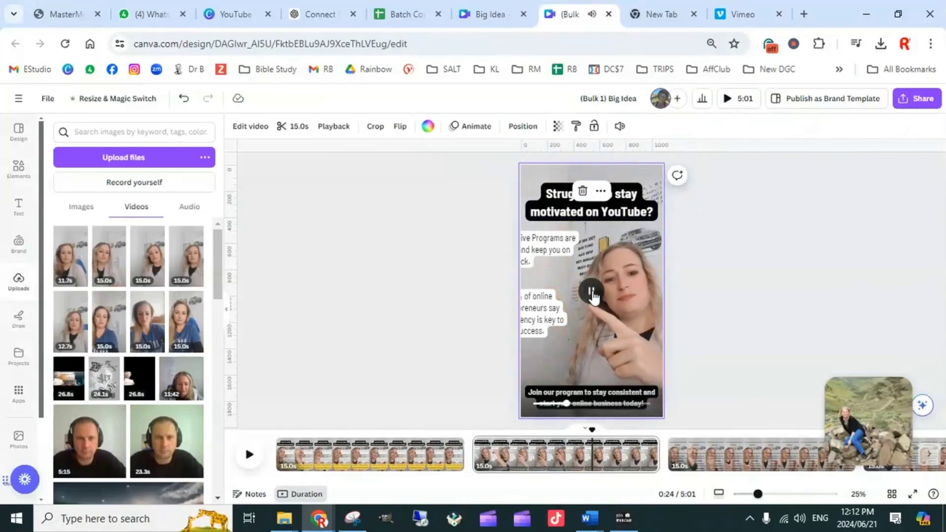
pyautogui.moveTo(539, 326); pyautogui.dragTo(551, 367)
pyautogui.moveTo(557, 251); pyautogui.dragTo(601, 257)
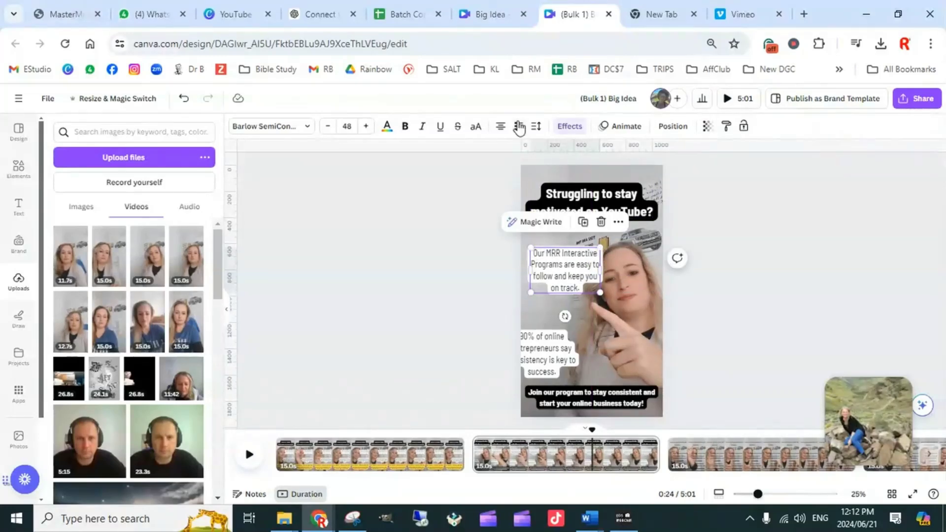
# Step: Right-align the "Our MRR Interactive Programs" text, scale it down to size 40.2, and place it just above the pointing finger
pyautogui.click(500, 129)
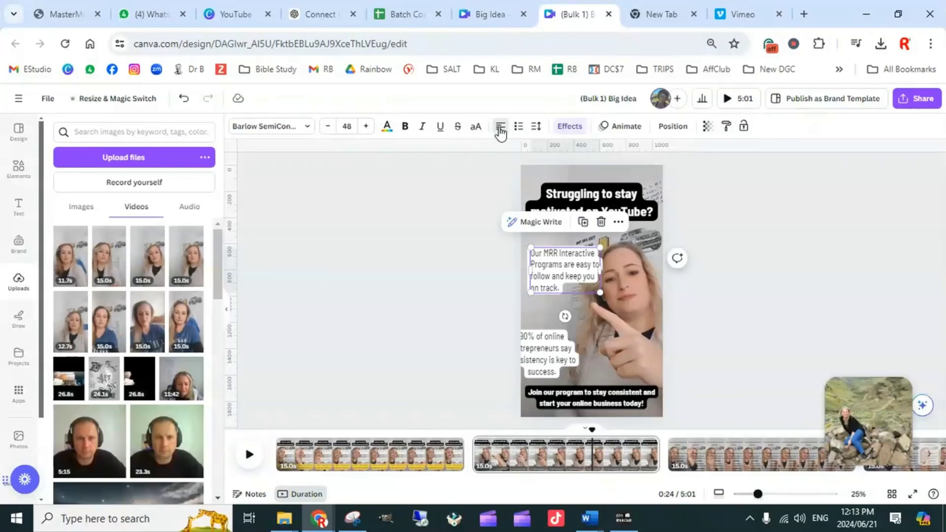
pyautogui.click(500, 129)
pyautogui.click(500, 129)
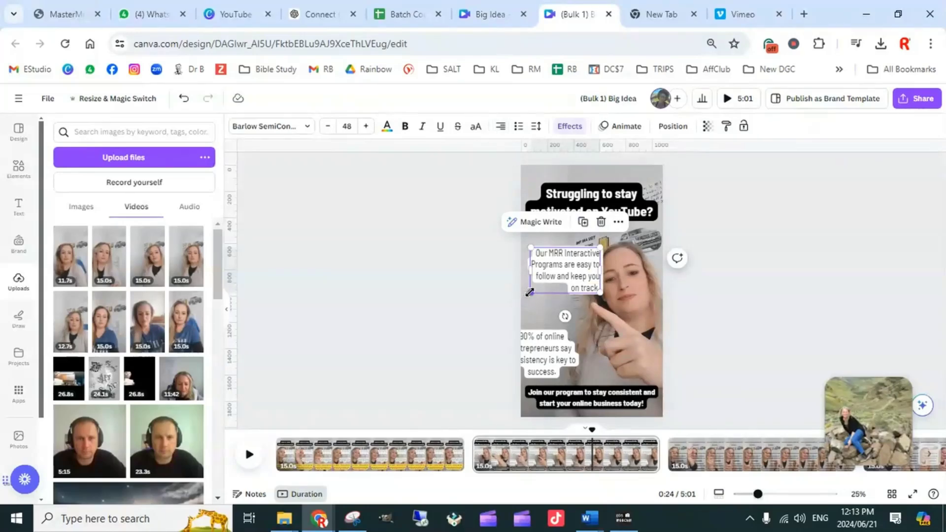
pyautogui.moveTo(529, 293); pyautogui.dragTo(576, 285)
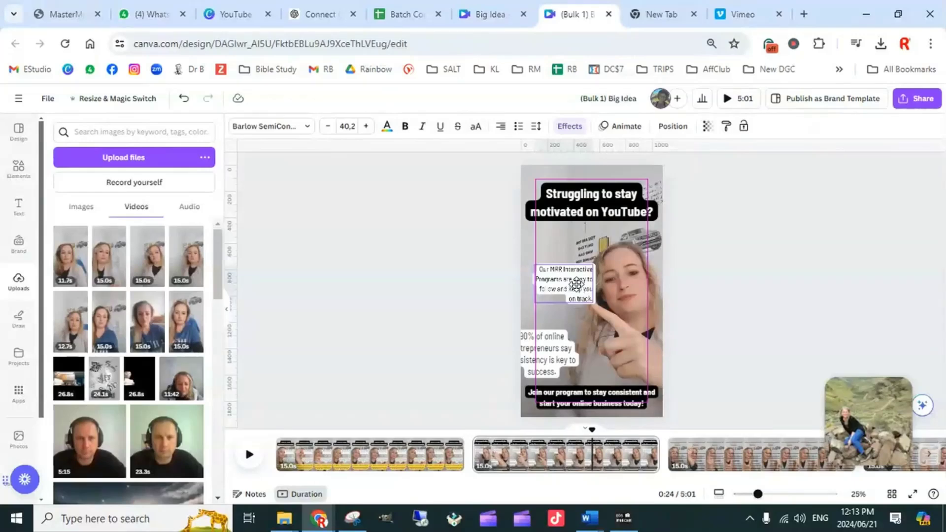
pyautogui.moveTo(576, 285); pyautogui.dragTo(577, 283)
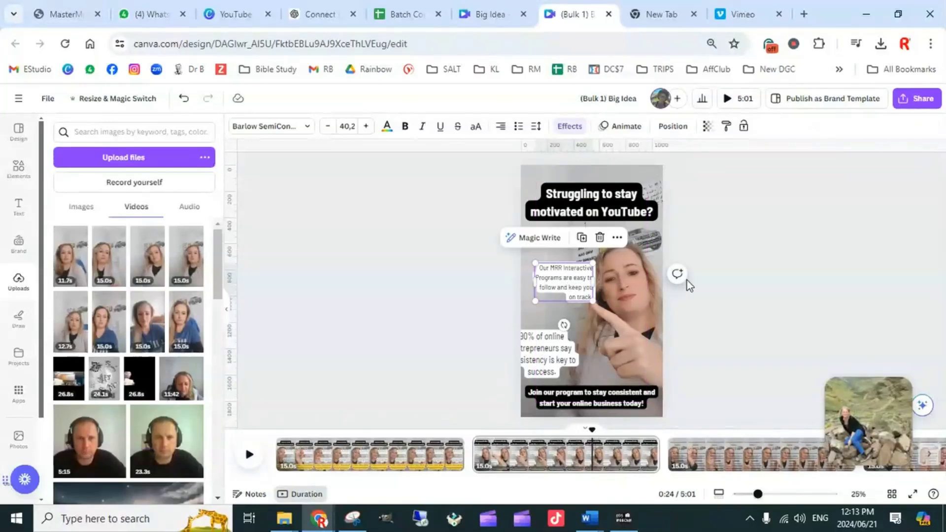
pyautogui.click(717, 291)
pyautogui.moveTo(578, 284); pyautogui.dragTo(584, 284)
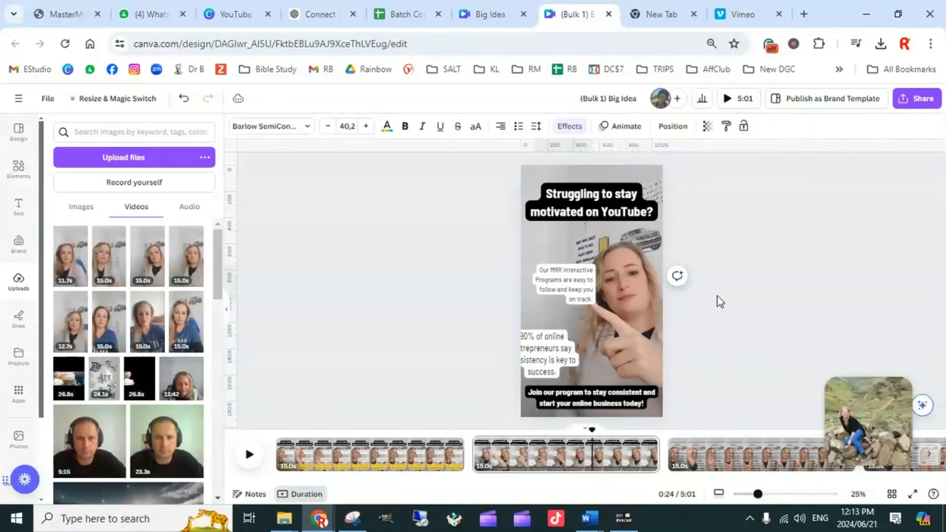
# Step: Preview the background video and move the "90% of online entrepreneurs" text fully onto the page beneath the "Our MRR Interactive Programs" text
pyautogui.click(629, 286)
pyautogui.click(594, 294)
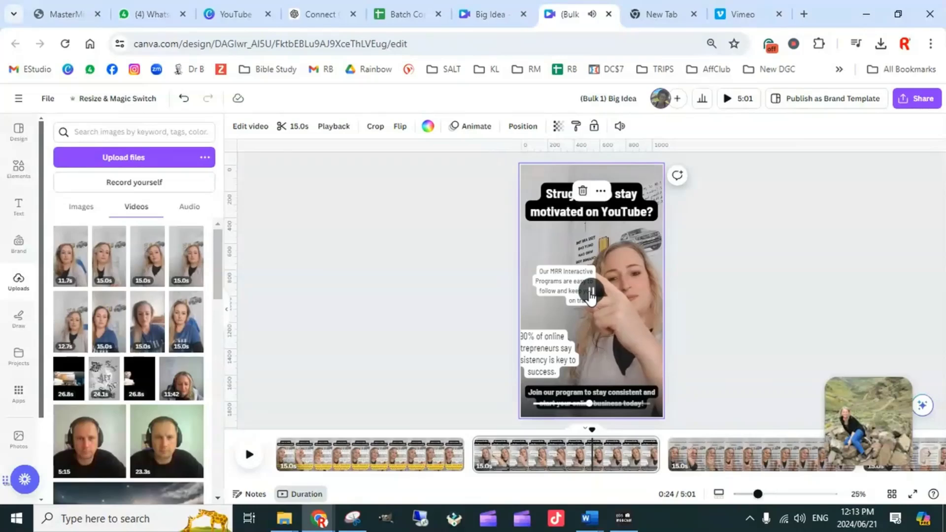
pyautogui.click(591, 294)
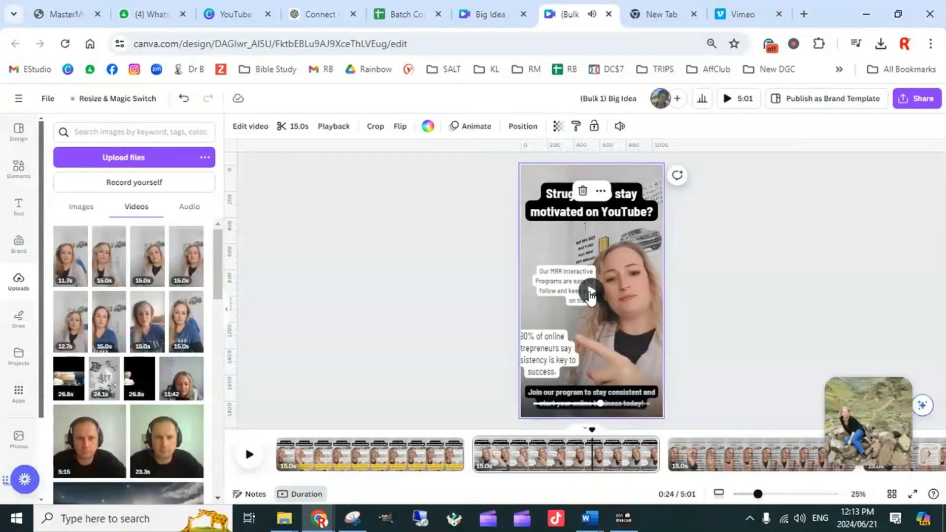
pyautogui.moveTo(556, 345); pyautogui.dragTo(581, 341)
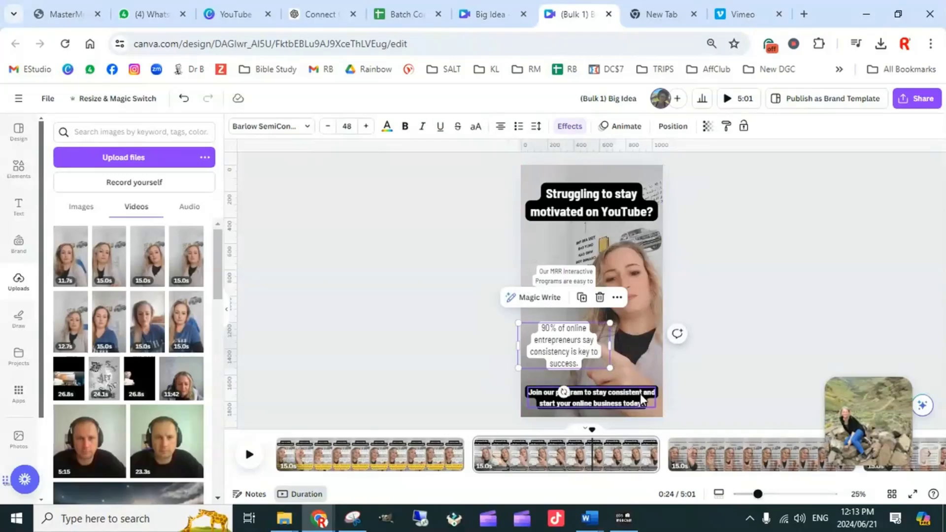
pyautogui.click(625, 319)
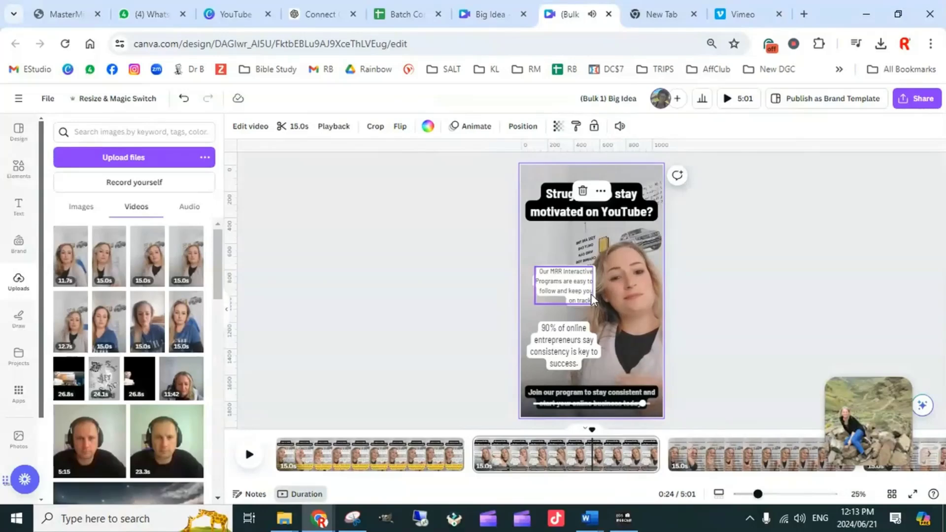
# Step: Detach the pointing-finger video from page 2's background and delete it
pyautogui.rightClick(642, 304)
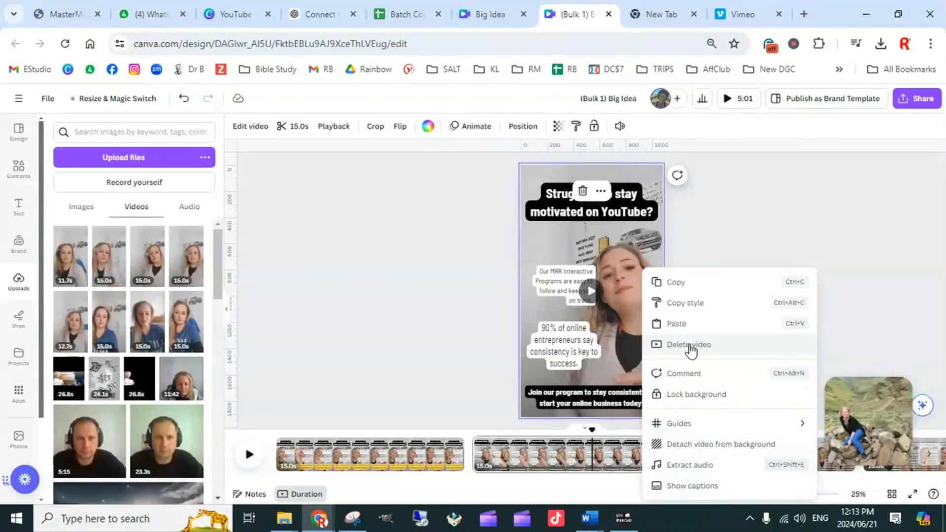
pyautogui.click(708, 445)
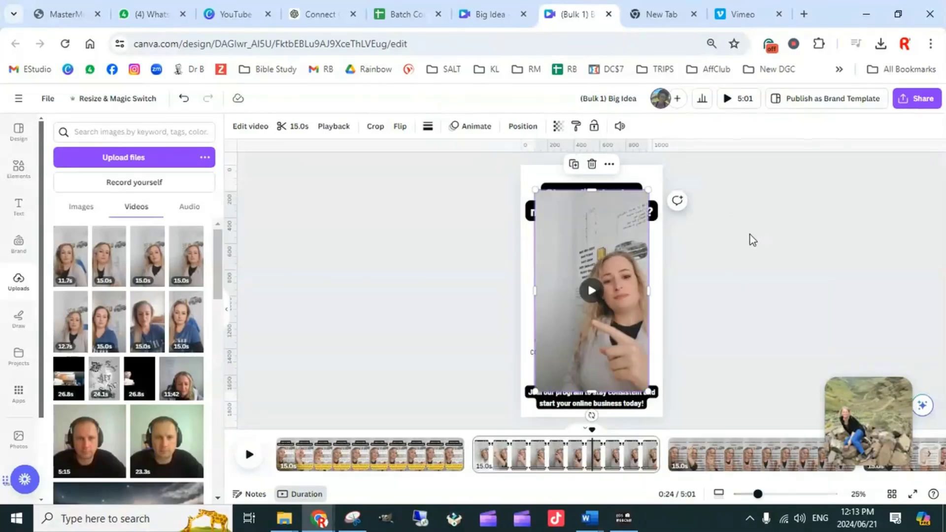
pyautogui.press('Delete')
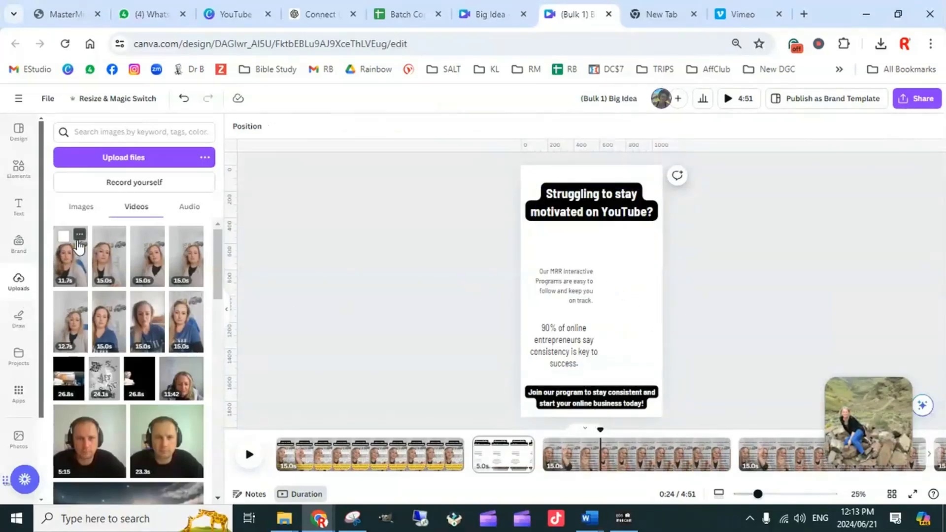
# Step: Move the uploaded videos 5.mp4 and 3.mp4 to the trash
pyautogui.click(79, 236)
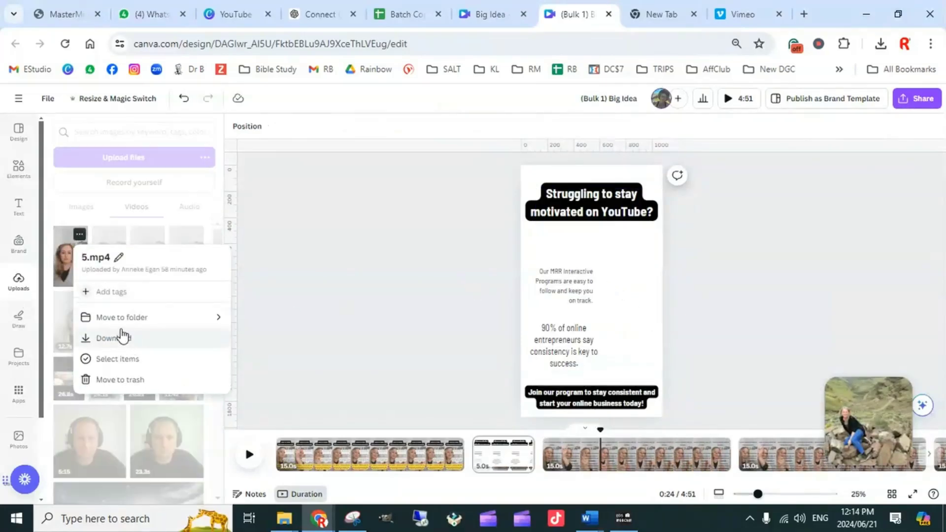
pyautogui.click(117, 382)
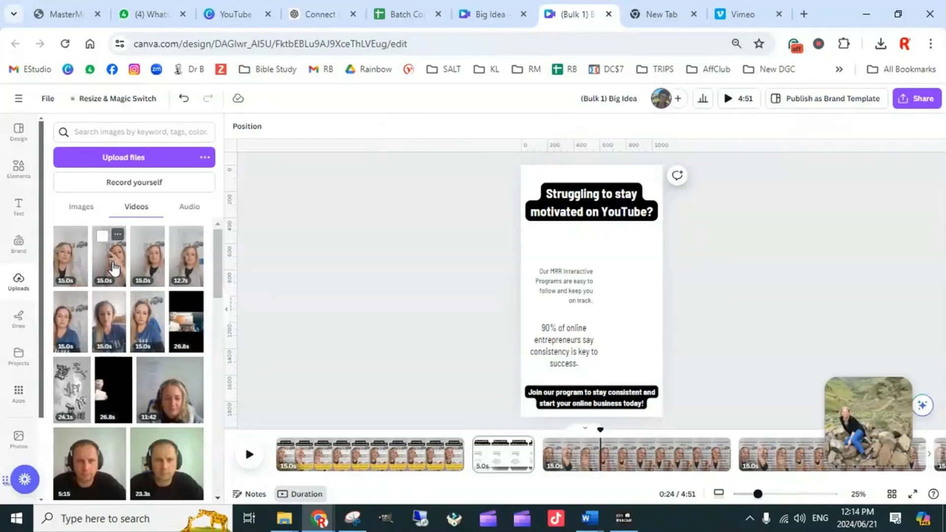
pyautogui.click(117, 236)
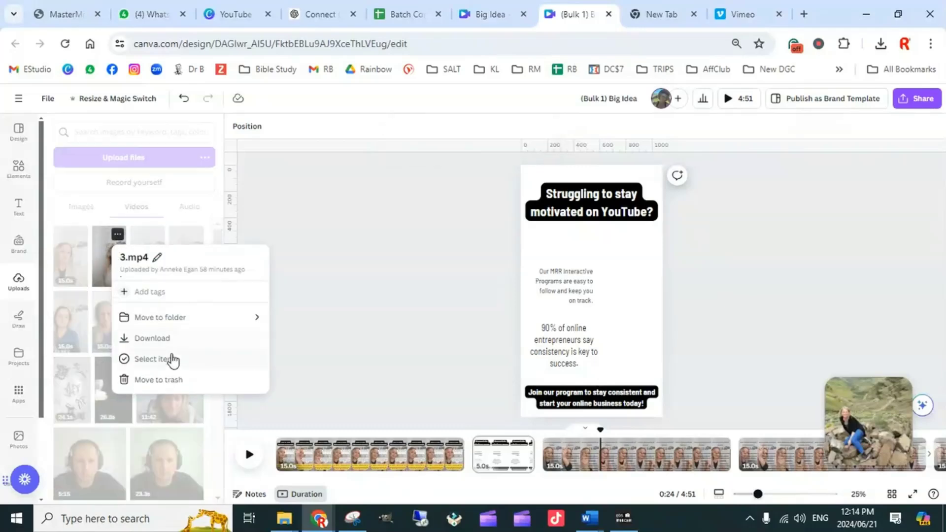
pyautogui.click(161, 380)
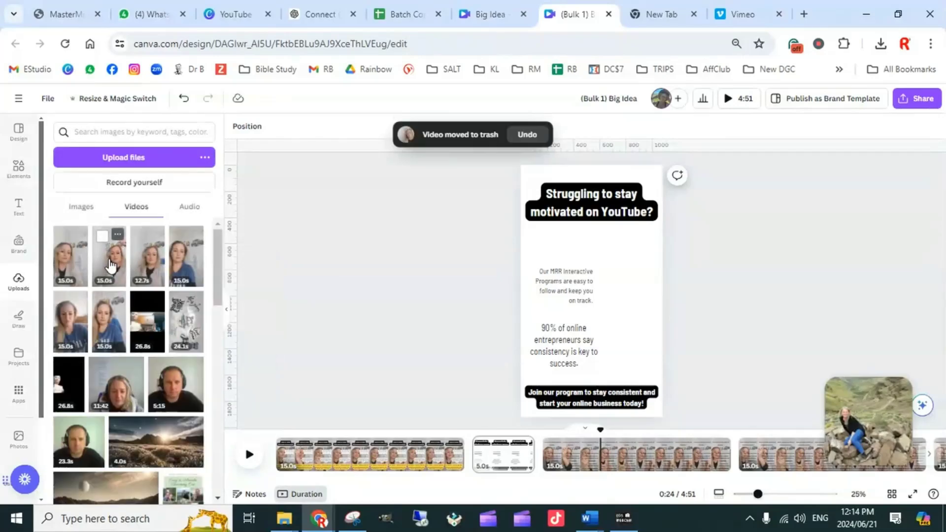
# Step: Add the second uploaded 15-second video of the pointing woman to page 2 and set it as the page background
pyautogui.click(111, 266)
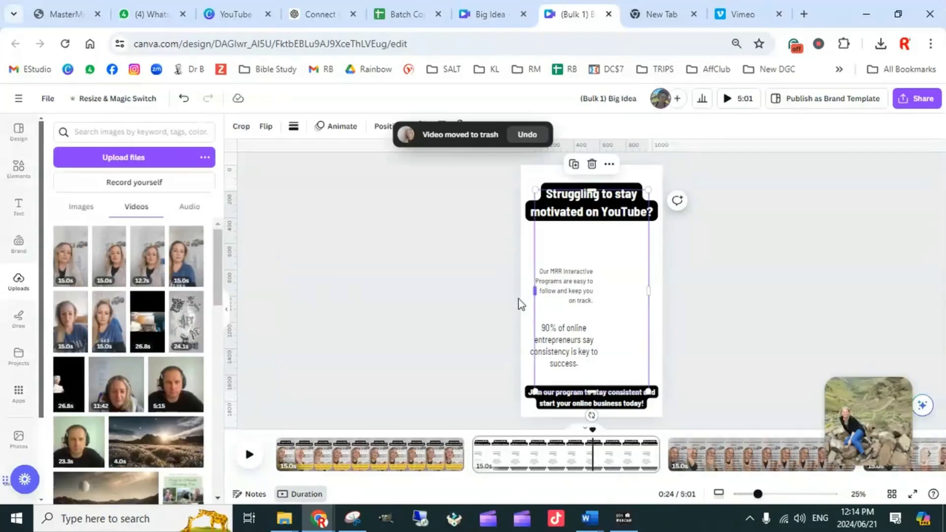
pyautogui.click(625, 287)
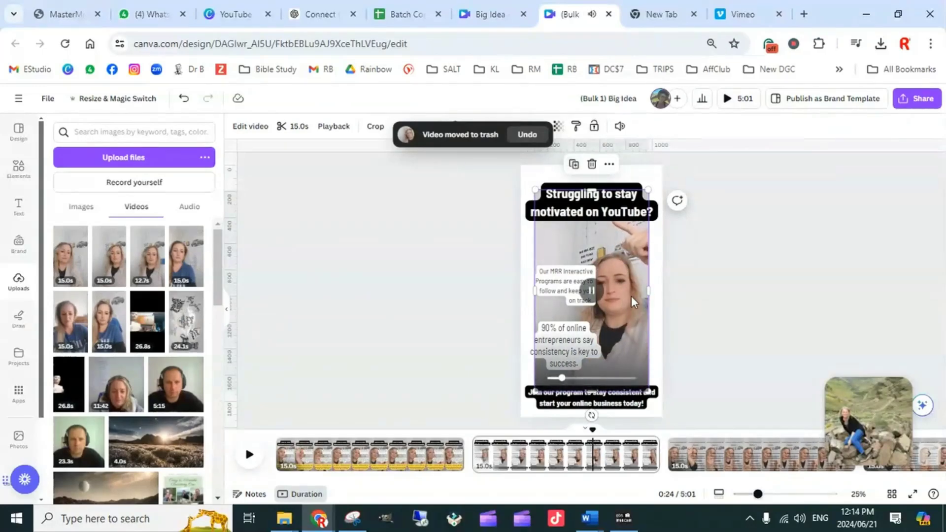
pyautogui.rightClick(632, 297)
pyautogui.click(695, 445)
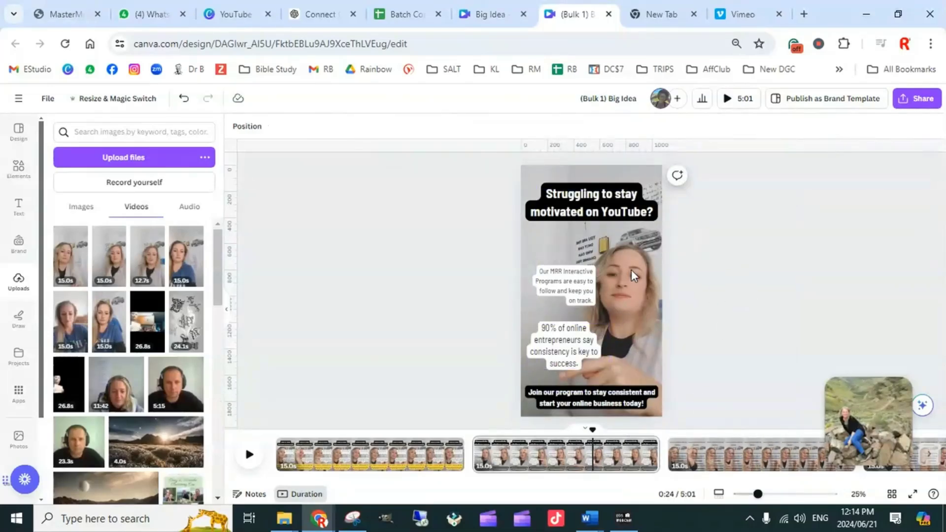
# Step: Preview the background video and move the "Our MRR Interactive Programs" text up beneath the heading, beside the pointing finger
pyautogui.click(625, 283)
pyautogui.click(590, 295)
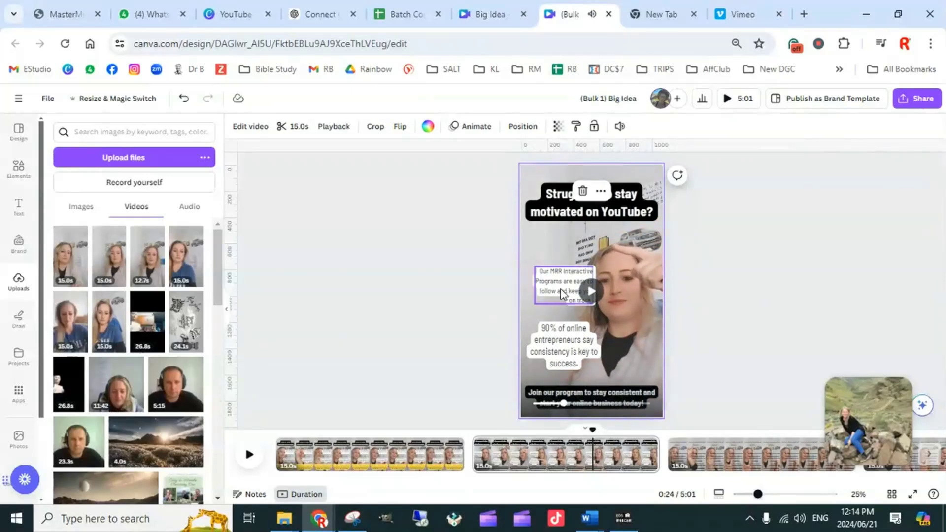
pyautogui.moveTo(563, 282); pyautogui.dragTo(613, 249)
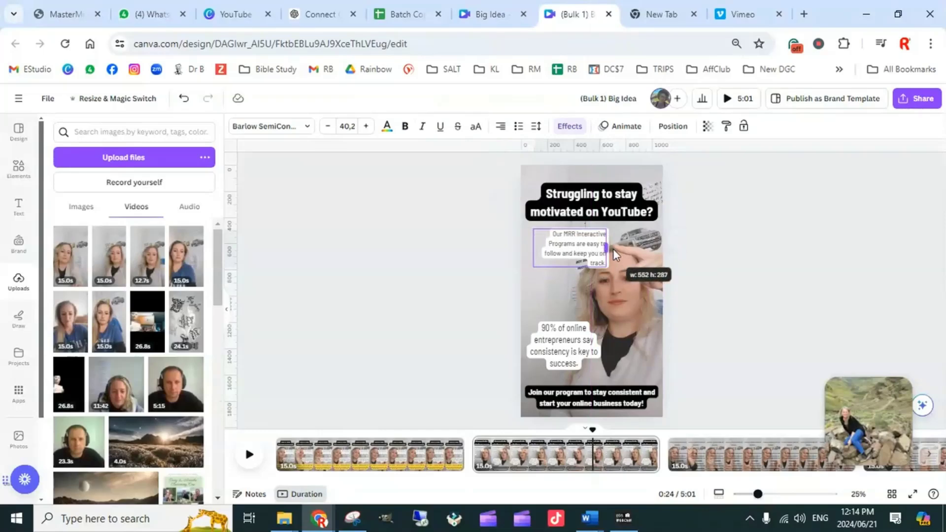
# Step: Increase the "Our MRR Interactive Programs" text to size 47.2 and widen its box so it fits on three lines
pyautogui.click(366, 126)
pyautogui.click(366, 126)
pyautogui.click(366, 126)
pyautogui.click(366, 127)
pyautogui.click(366, 127)
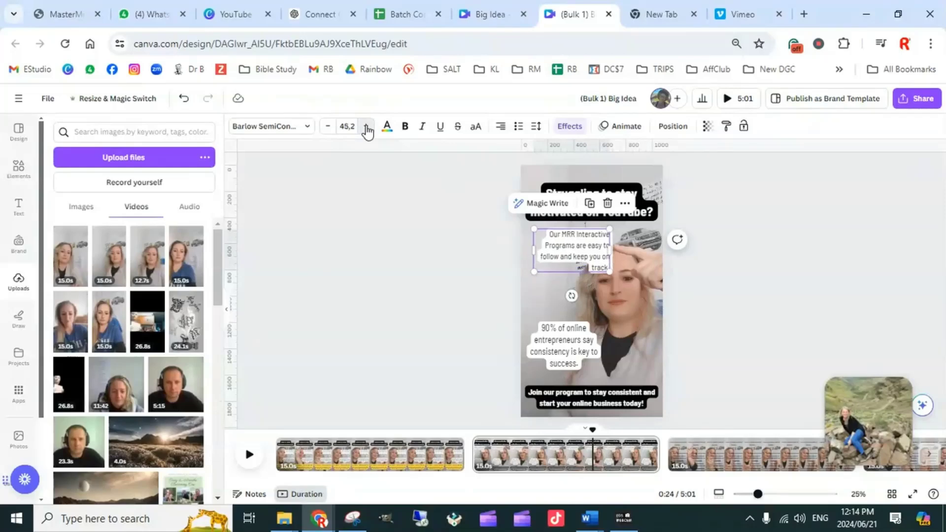
pyautogui.click(366, 127)
pyautogui.click(366, 128)
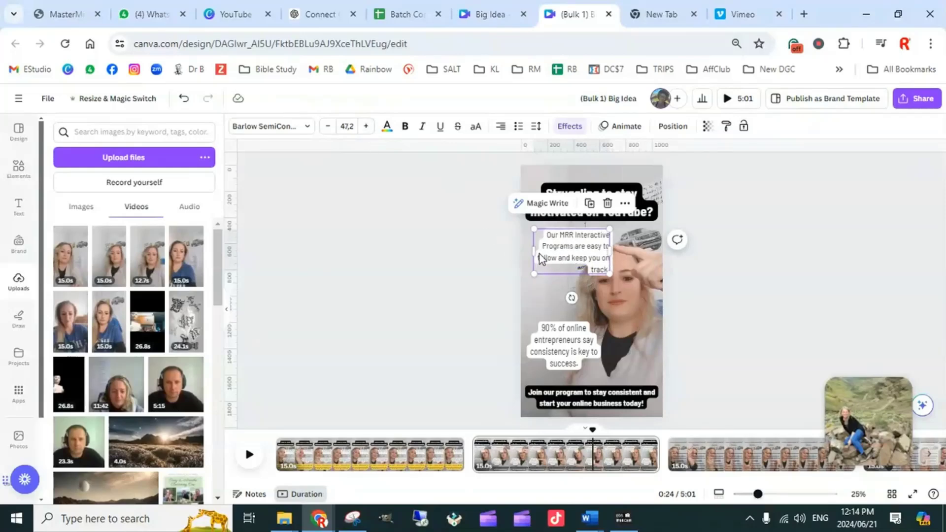
pyautogui.moveTo(531, 250); pyautogui.dragTo(527, 249)
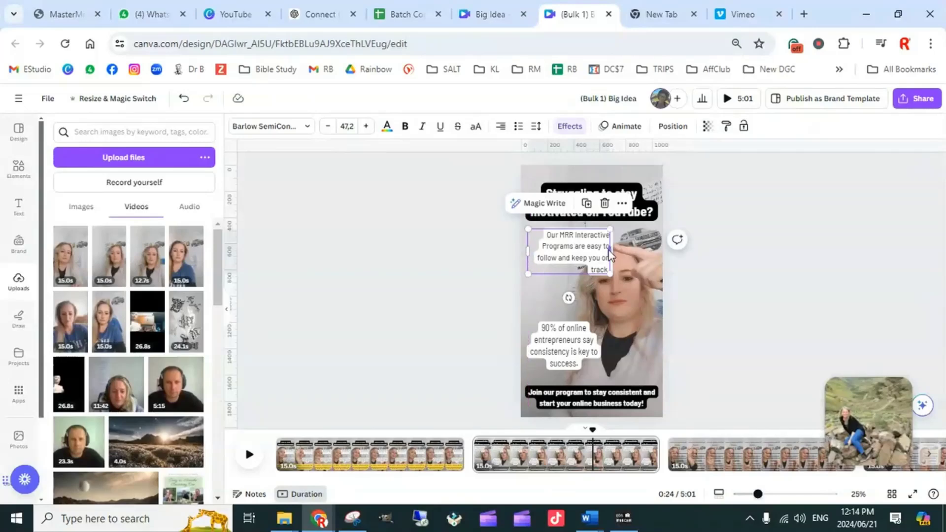
pyautogui.moveTo(609, 250); pyautogui.dragTo(618, 249)
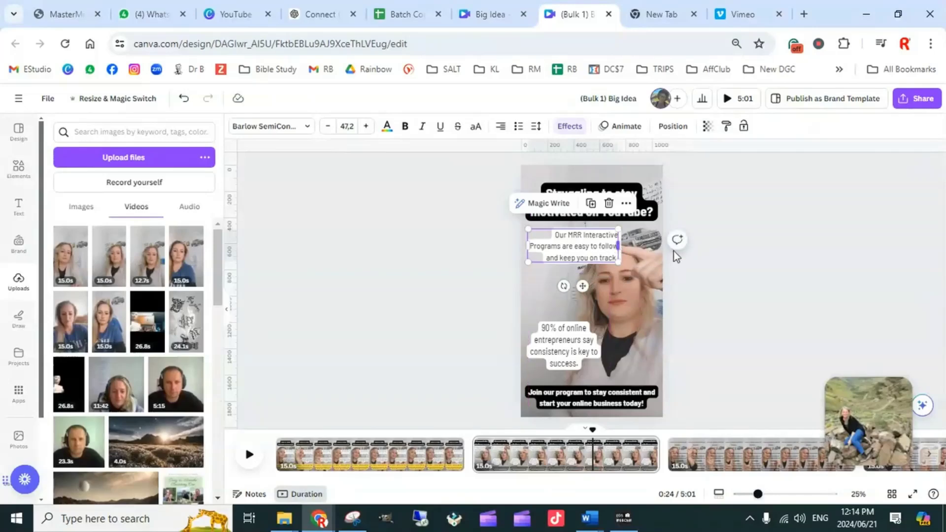
# Step: Play the background video to the next pointing gesture and move the "90% of online entrepreneurs" text up beside the finger
pyautogui.click(632, 300)
pyautogui.click(591, 294)
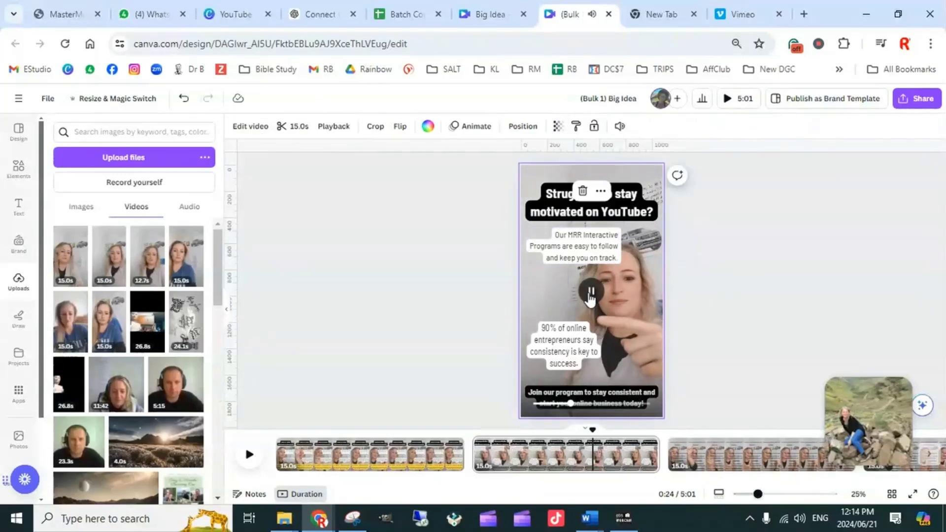
pyautogui.click(591, 295)
pyautogui.moveTo(575, 346); pyautogui.dragTo(577, 319)
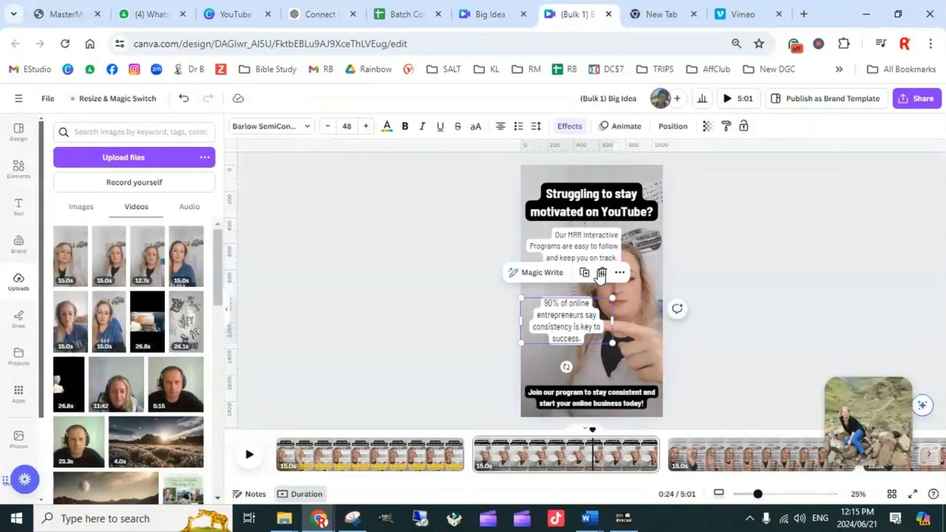
pyautogui.click(701, 255)
# Step: Preview the downward-pointing gesture, enlarge the "Join our program" text to size 57.5, and move it up fully onto the page
pyautogui.click(625, 285)
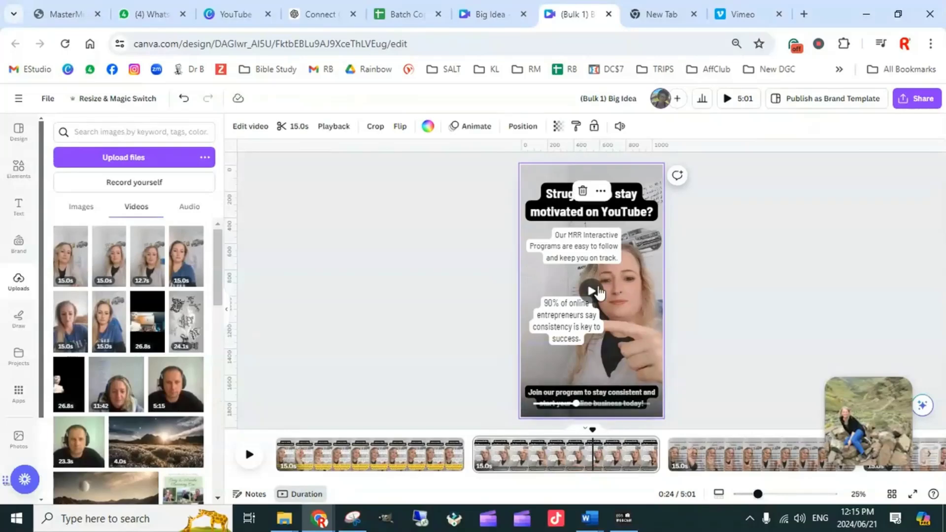
pyautogui.click(591, 290)
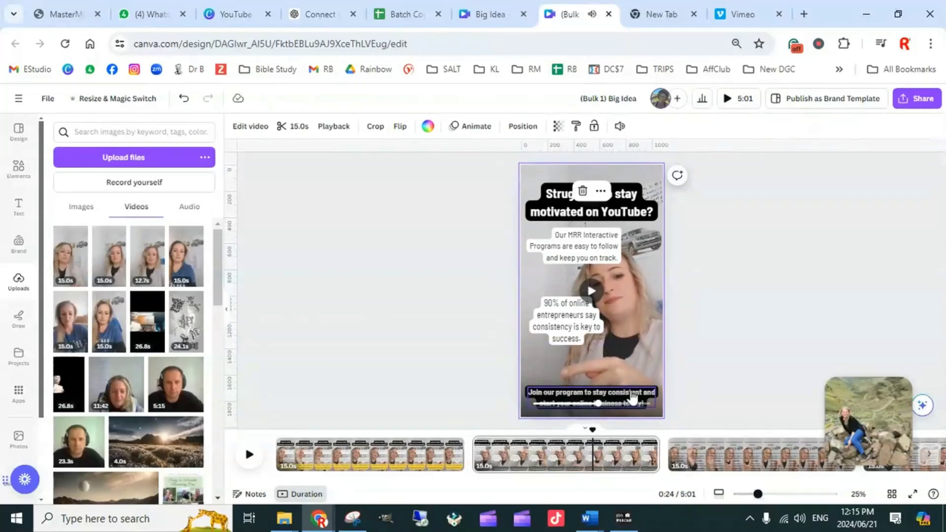
pyautogui.click(710, 318)
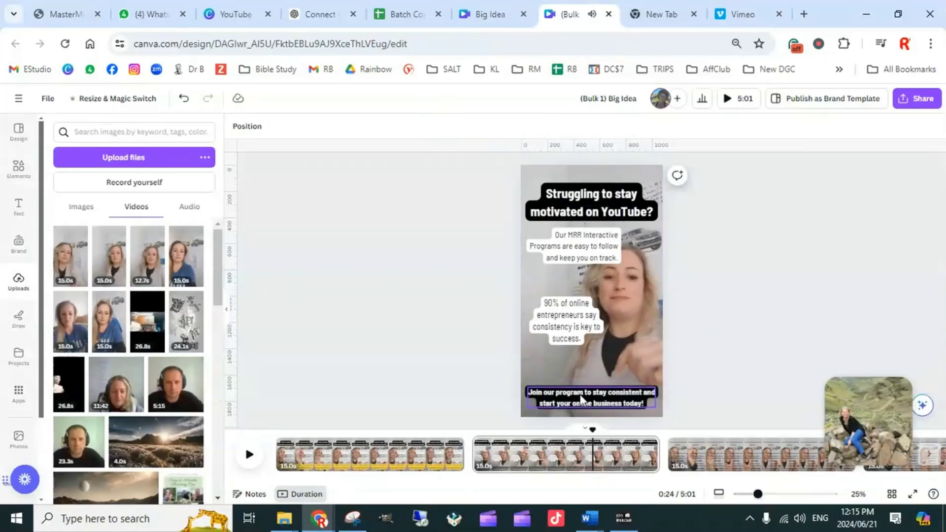
pyautogui.click(583, 397)
pyautogui.moveTo(530, 394)
pyautogui.mouseDown()
pyautogui.moveTo(562, 390)
pyautogui.moveTo(524, 378)
pyautogui.mouseUp()
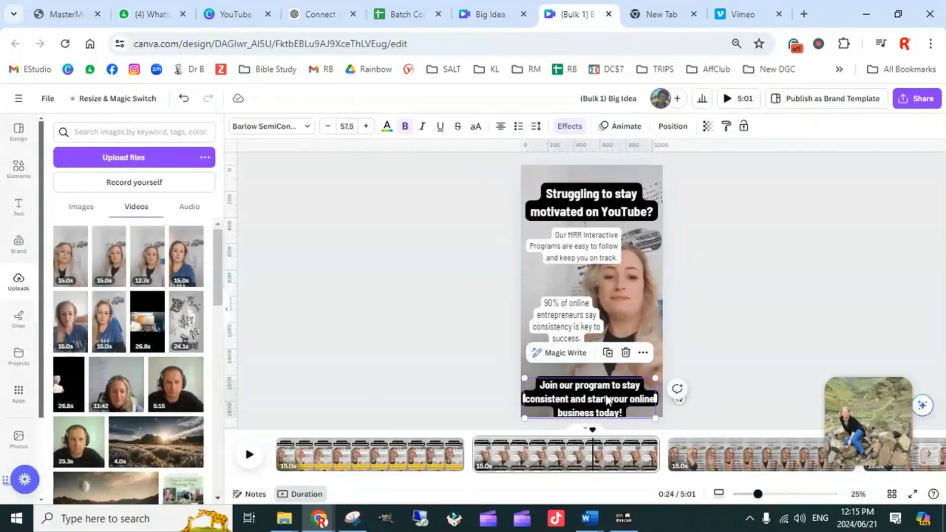
pyautogui.moveTo(606, 396); pyautogui.dragTo(609, 385)
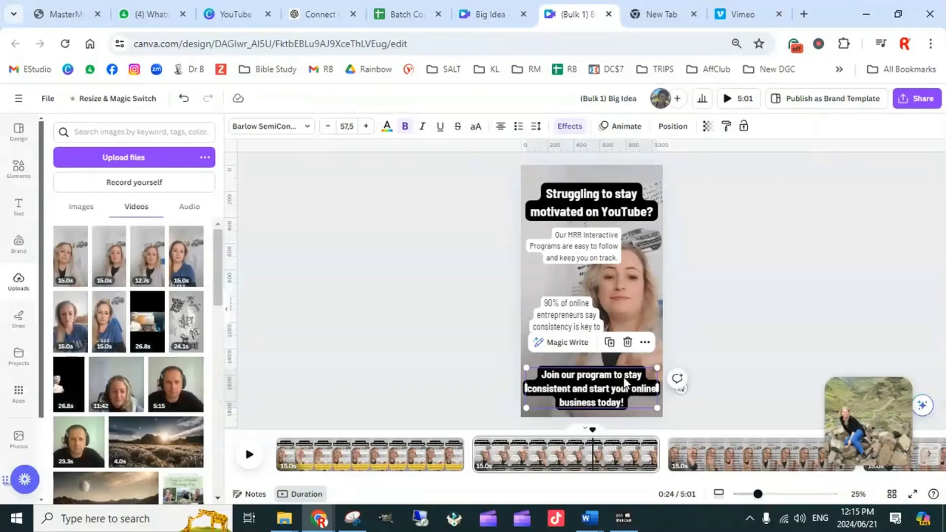
# Step: Insert line breaks before "stay" and "start" in the "Join our program" text and widen its box to fit three lines
pyautogui.click(626, 375)
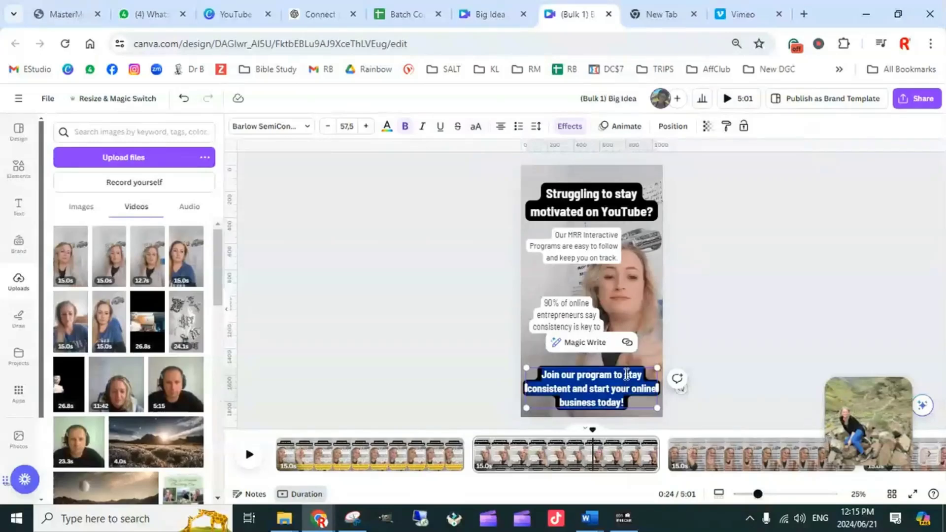
pyautogui.click(626, 375)
pyautogui.press('BackSpace')
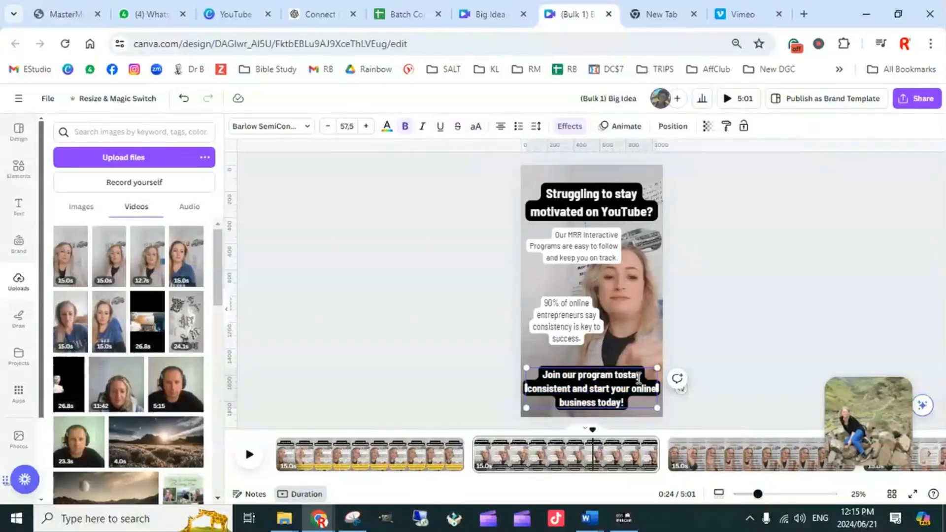
pyautogui.press('Return')
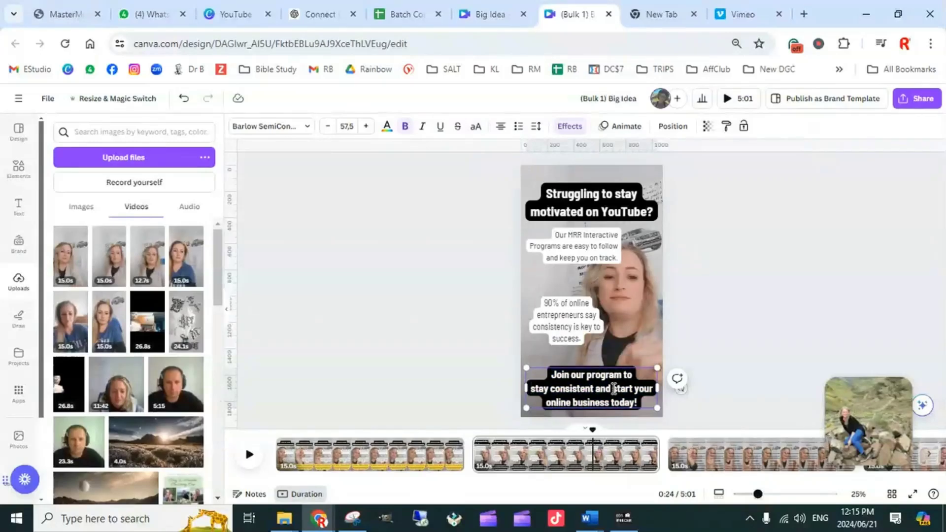
pyautogui.press('BackSpace')
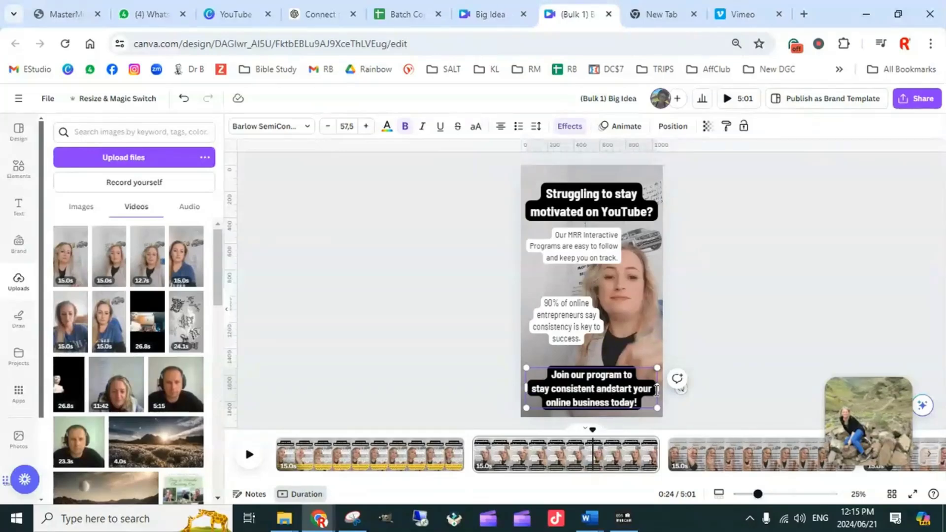
pyautogui.press('Return')
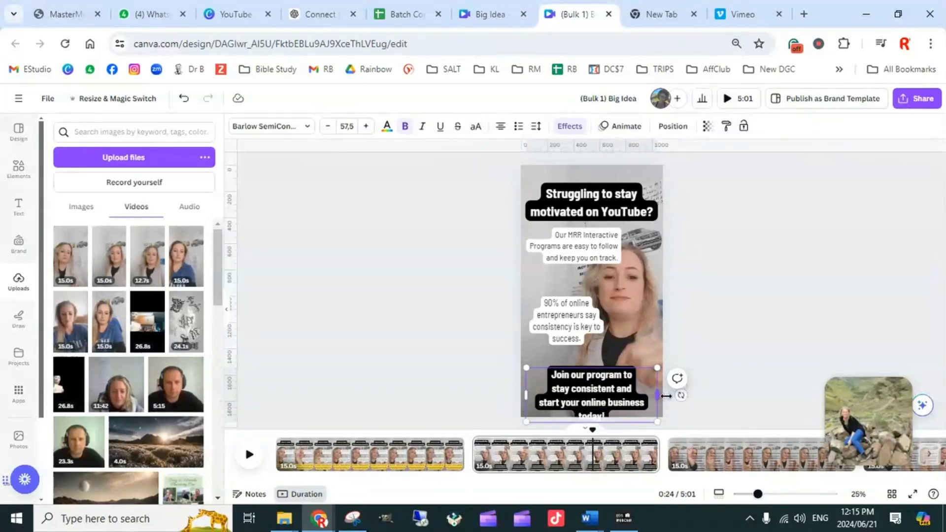
pyautogui.moveTo(665, 395); pyautogui.dragTo(669, 395)
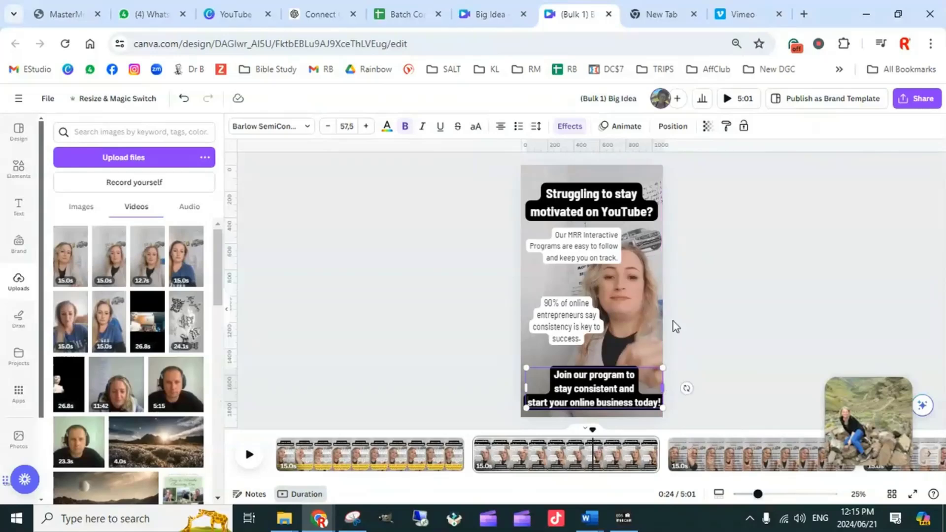
# Step: Centre the "Join our program" text horizontally on the page and scale it down to size 54.5
pyautogui.click(673, 127)
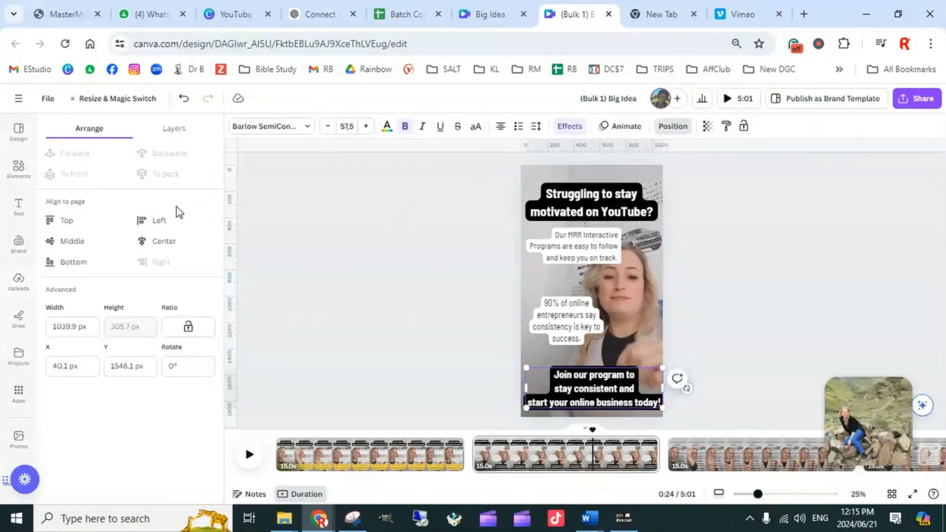
pyautogui.click(168, 240)
pyautogui.click(739, 337)
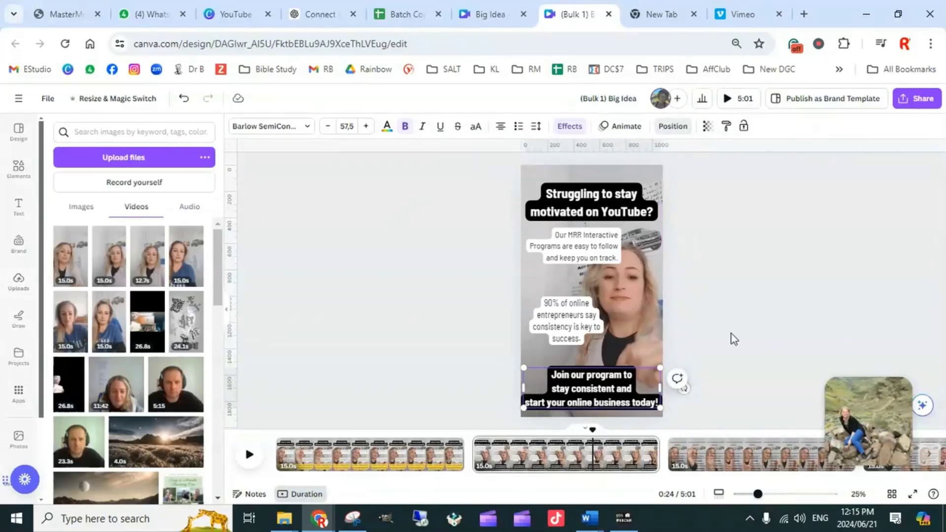
pyautogui.moveTo(660, 410); pyautogui.dragTo(653, 406)
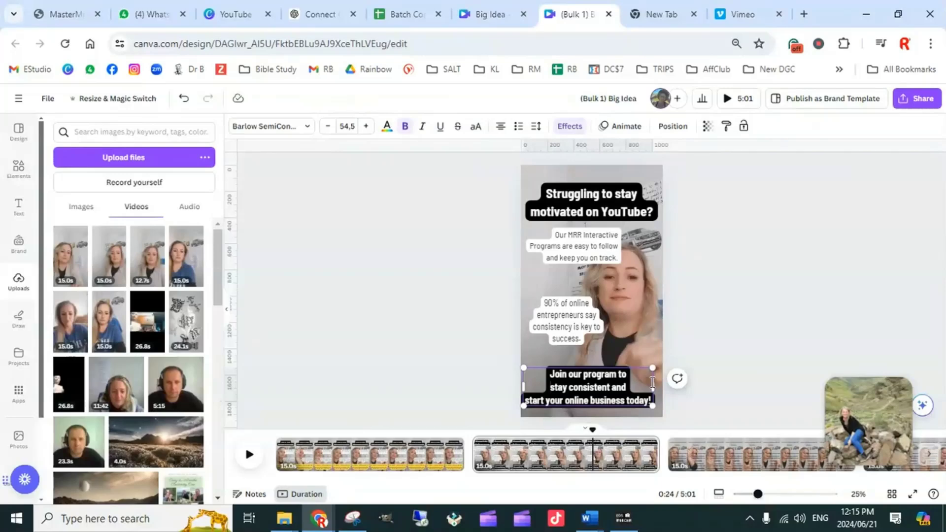
# Step: Remove both manual line breaks from the "Join our program" text so it wraps naturally
pyautogui.press('BackSpace')
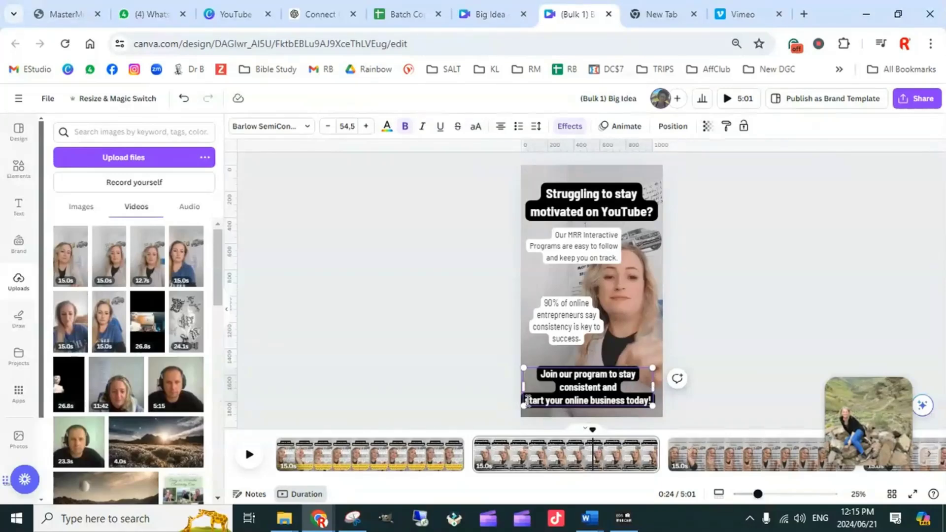
pyautogui.press('BackSpace')
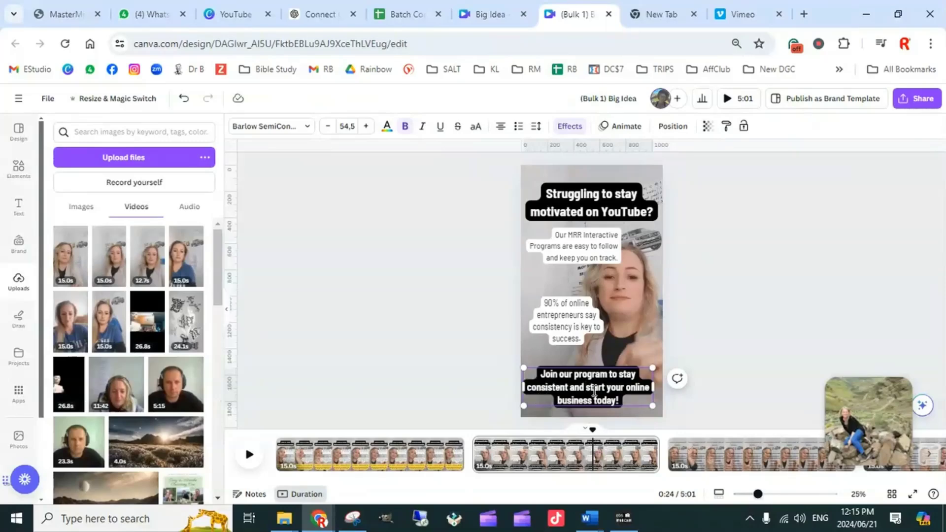
pyautogui.click(759, 369)
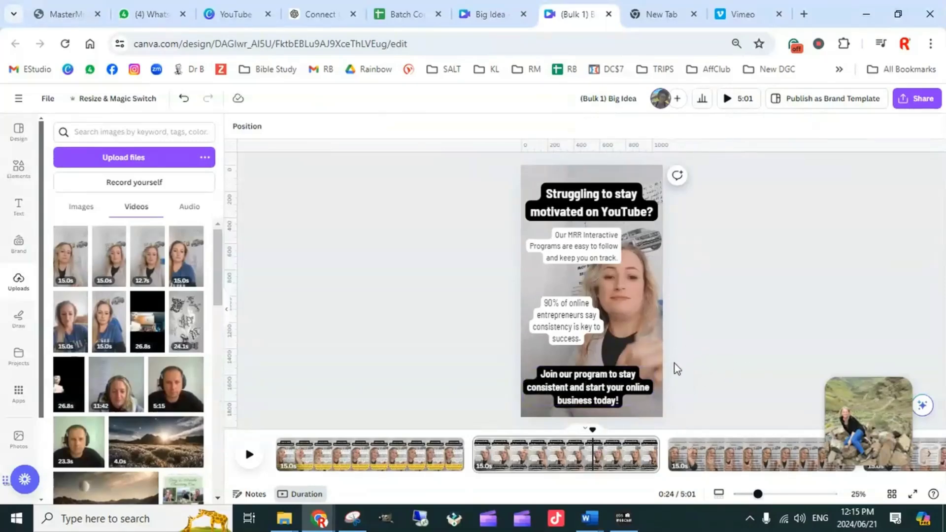
# Step: Centre the resized "Join our program" text horizontally on the page and play the background video to check the text placement
pyautogui.click(630, 389)
pyautogui.click(672, 126)
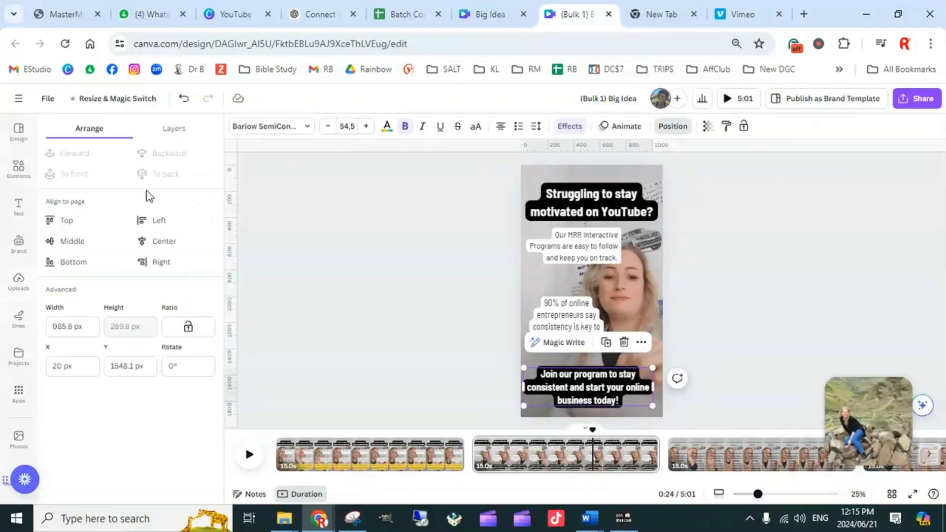
pyautogui.click(155, 243)
pyautogui.click(712, 314)
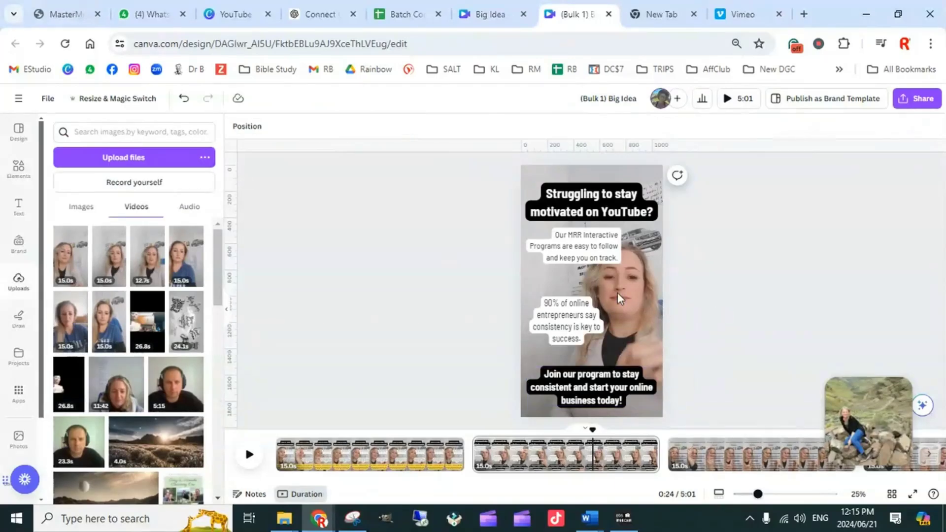
pyautogui.click(581, 290)
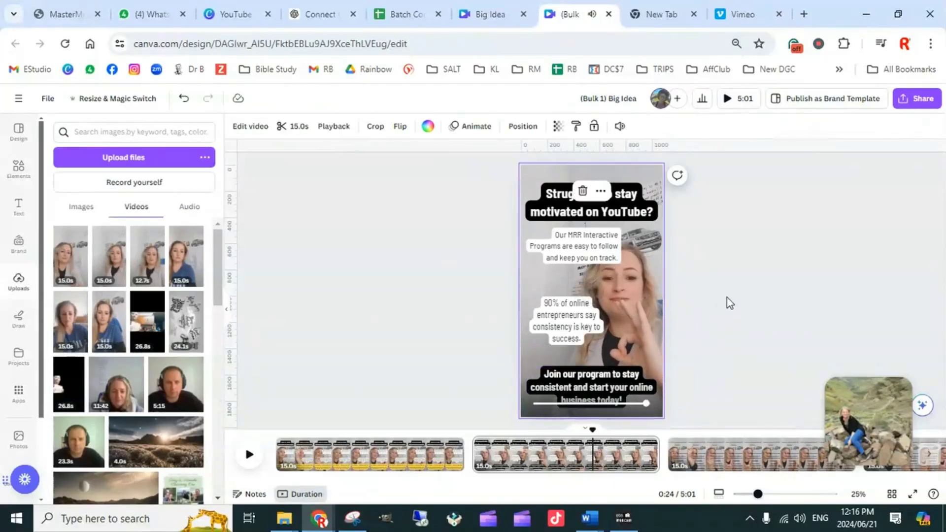
# Step: Play page 2's background video to check the gestures and nudge the "Struggling to stay motivated on YouTube?" heading slightly up
pyautogui.click(591, 294)
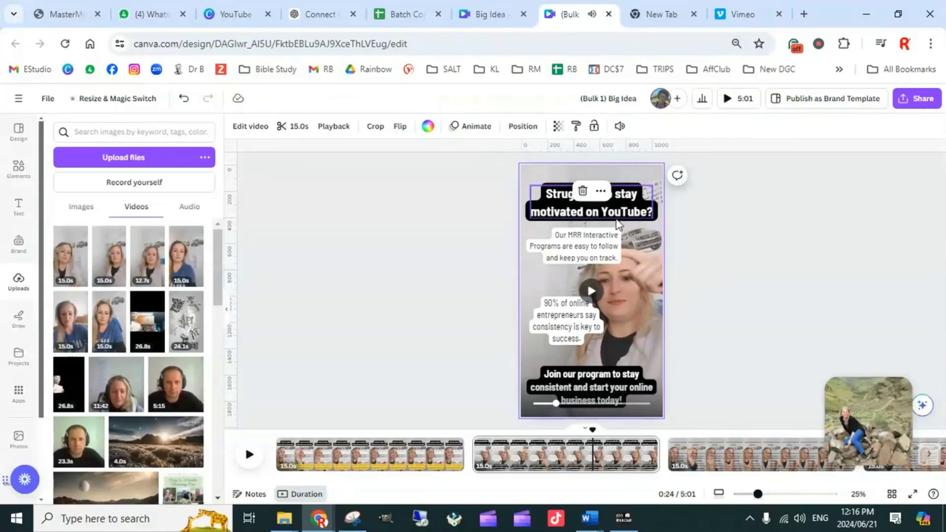
pyautogui.click(649, 206)
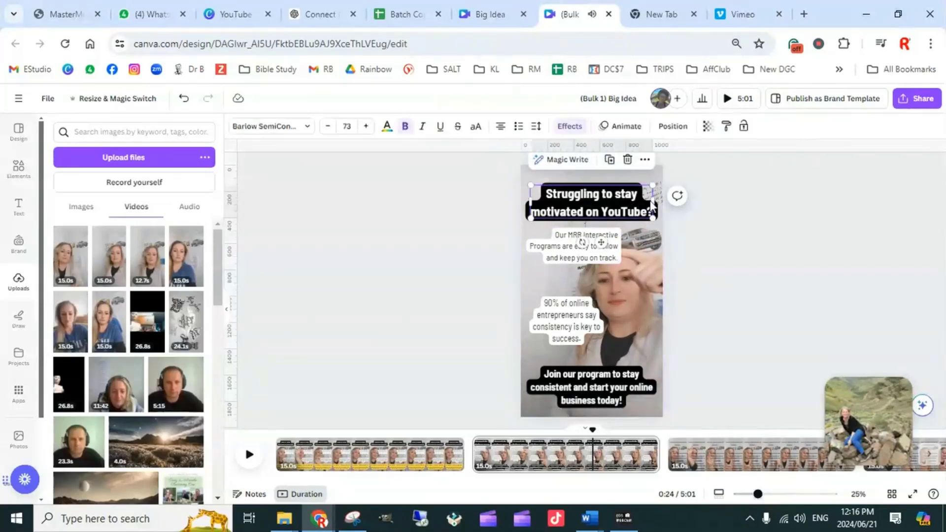
pyautogui.press('Up')
pyautogui.press('Up')
pyautogui.press('Up')
pyautogui.press('Up')
pyautogui.press('Up')
pyautogui.press('Up')
pyautogui.press('Up')
pyautogui.press('Up')
pyautogui.press('Up')
pyautogui.press('Up')
pyautogui.press('Up')
pyautogui.press('Up')
pyautogui.press('Up')
pyautogui.press('Up')
pyautogui.press('Up')
pyautogui.press('Up')
pyautogui.press('Up')
pyautogui.press('Up')
pyautogui.press('Up')
pyautogui.press('Up')
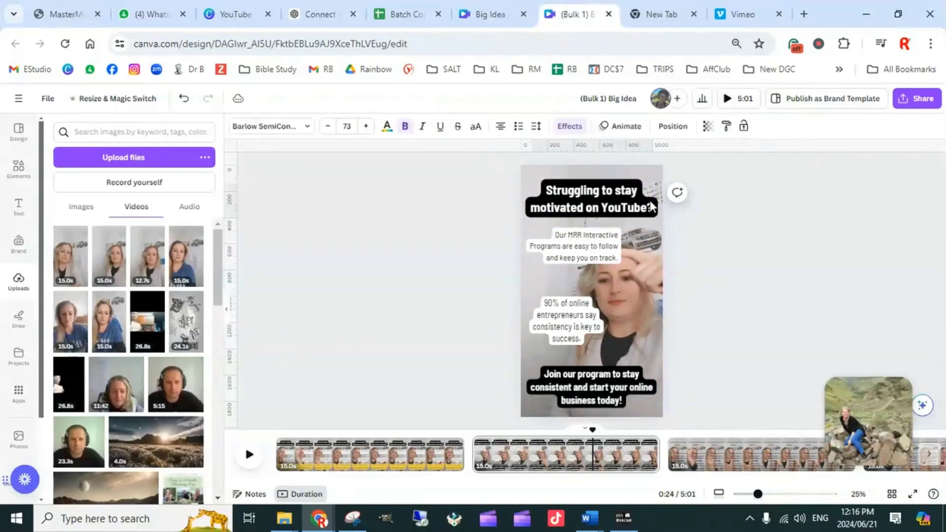
pyautogui.press('Up')
pyautogui.press('Up')
pyautogui.press('Up')
pyautogui.press('Up')
pyautogui.press('Up')
pyautogui.press('Up')
pyautogui.press('Up')
pyautogui.press('Up')
pyautogui.press('Up')
pyautogui.press('Up')
pyautogui.press('Up')
pyautogui.press('Up')
pyautogui.press('Up')
pyautogui.press('Up')
pyautogui.press('Up')
pyautogui.press('Up')
pyautogui.press('Up')
pyautogui.press('Up')
pyautogui.press('Up')
pyautogui.press('Up')
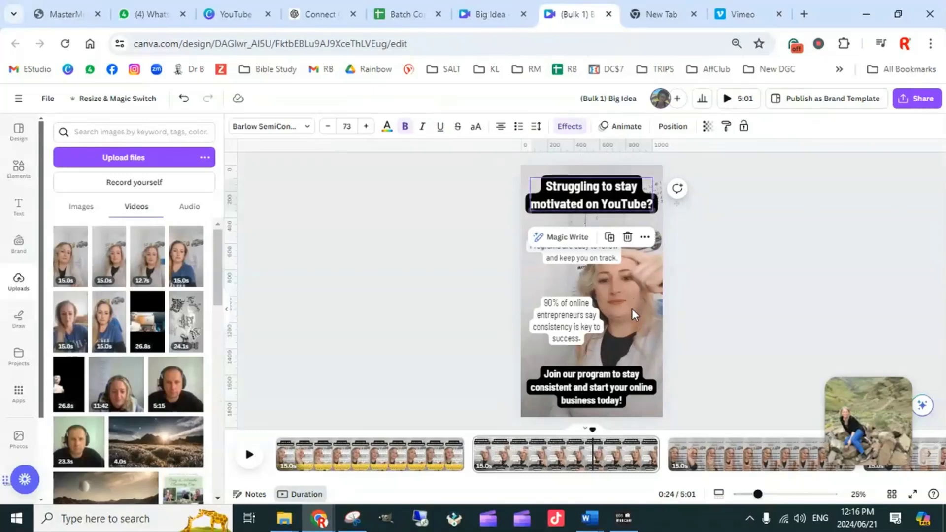
# Step: Replay the background video to check the text placement and nudge the "Join our program" text on page 2 slightly down
pyautogui.click(634, 302)
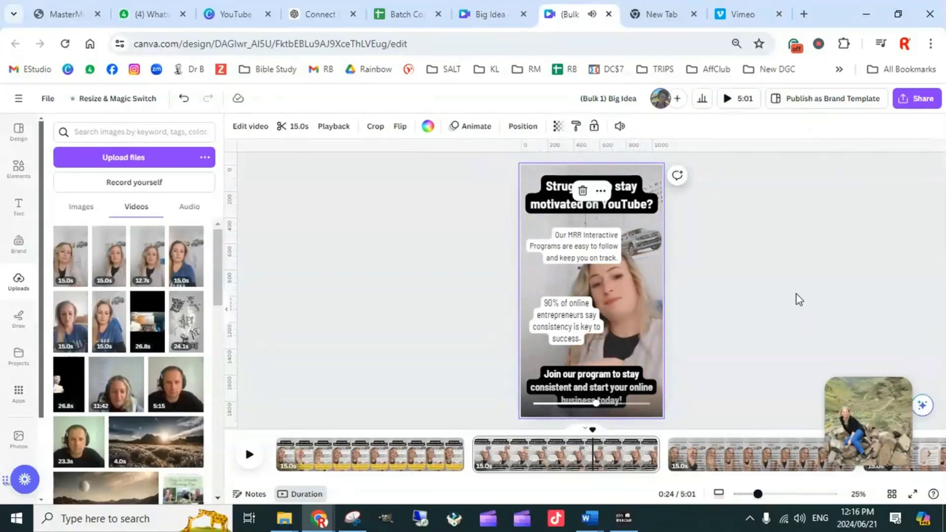
pyautogui.click(720, 333)
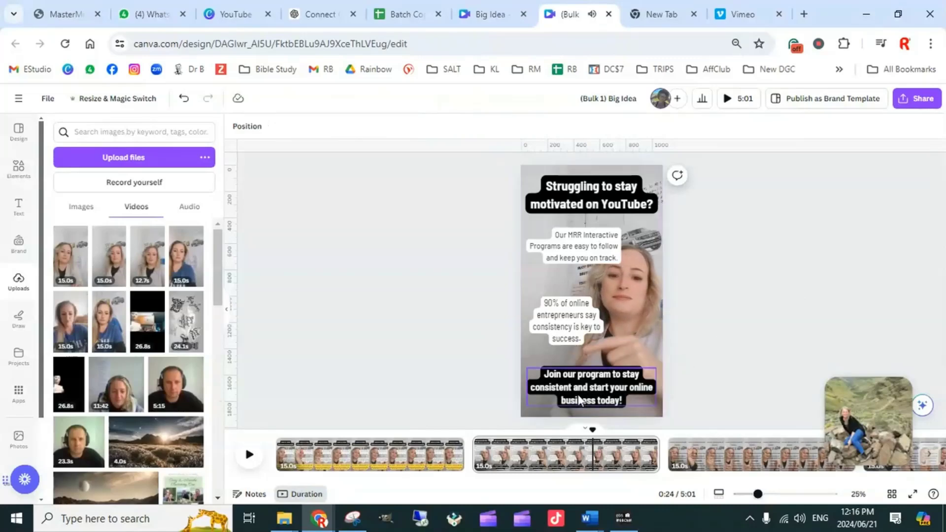
pyautogui.click(593, 391)
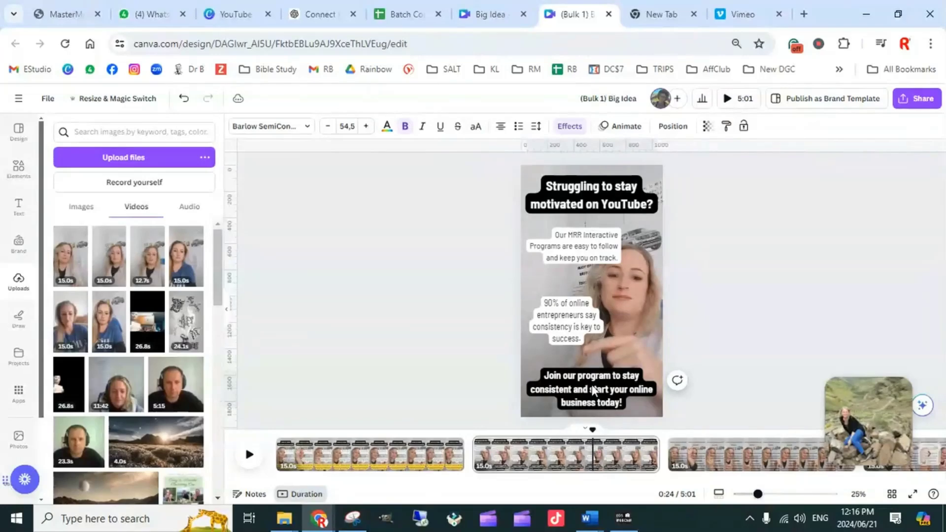
pyautogui.click(649, 285)
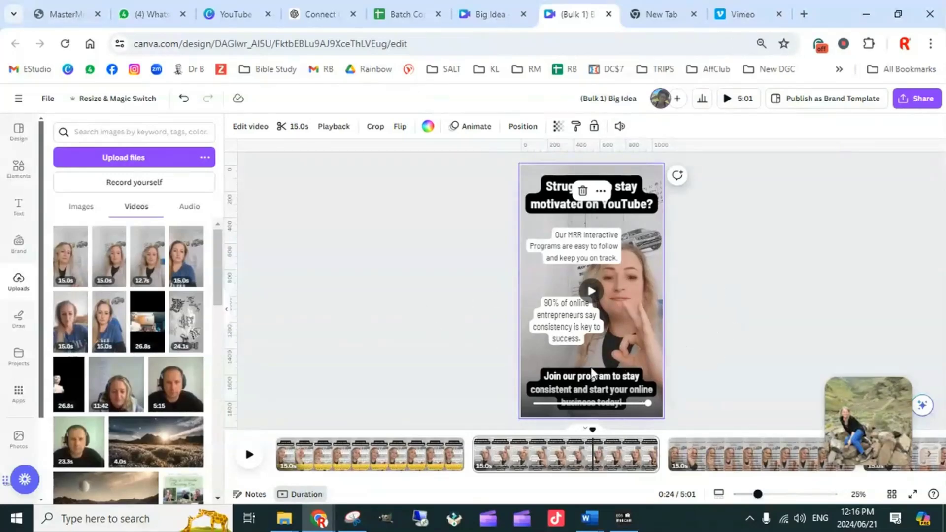
# Step: Copy the yellow style of page 1's "Get ahead of the curve" text onto page 2's "Join our program" text
pyautogui.click(388, 453)
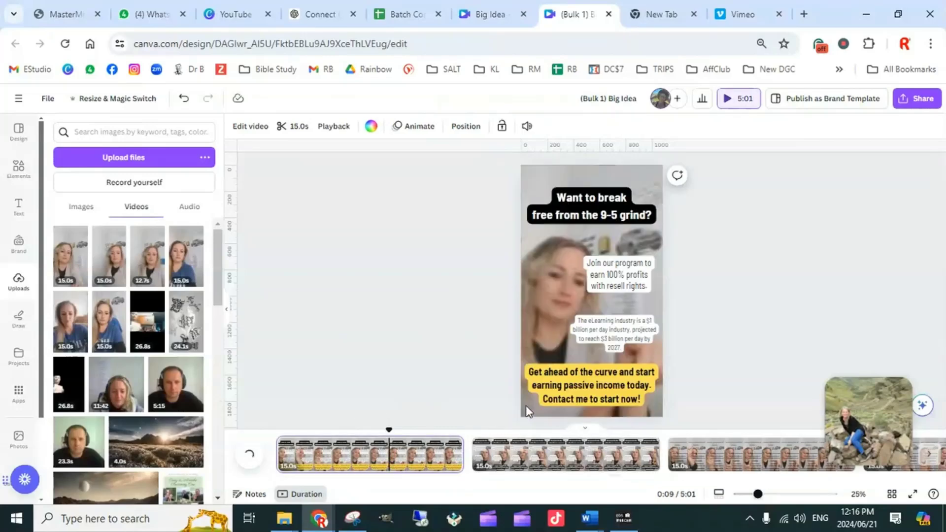
pyautogui.click(565, 384)
pyautogui.click(726, 128)
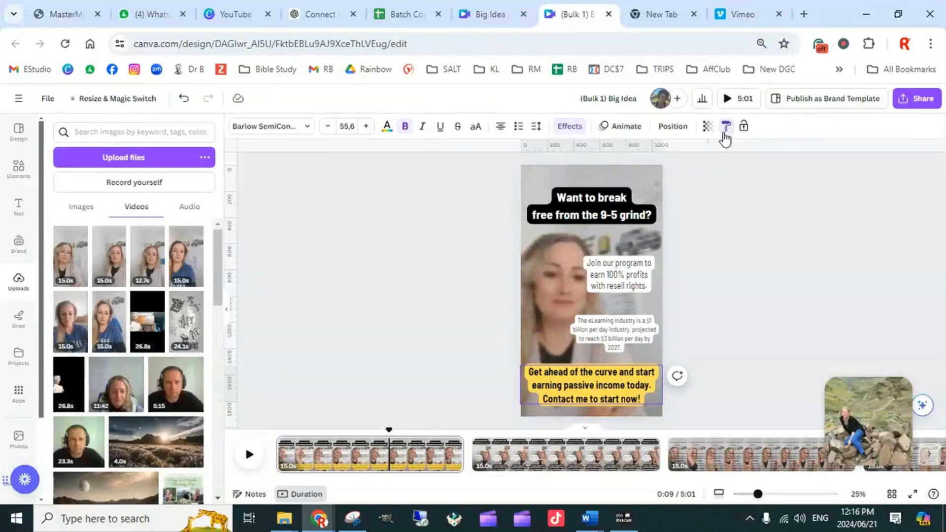
pyautogui.click(561, 453)
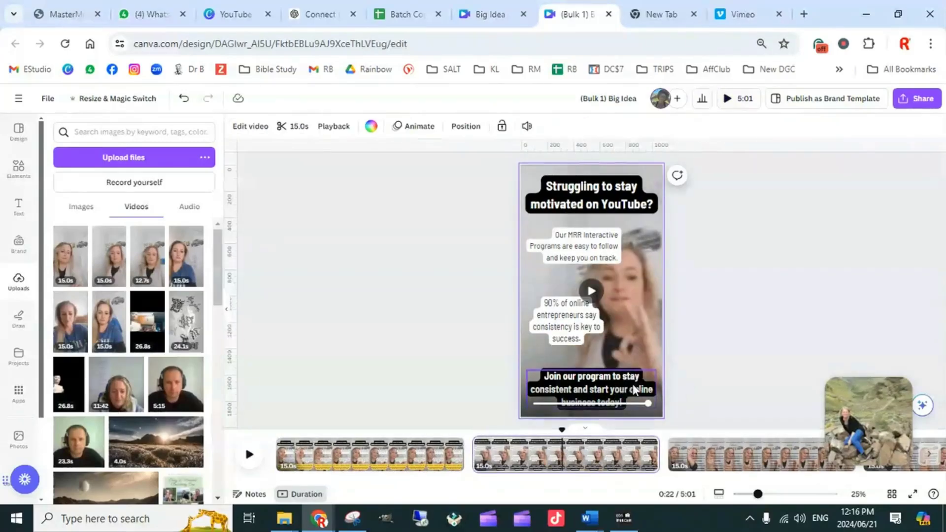
pyautogui.click(635, 390)
pyautogui.click(748, 357)
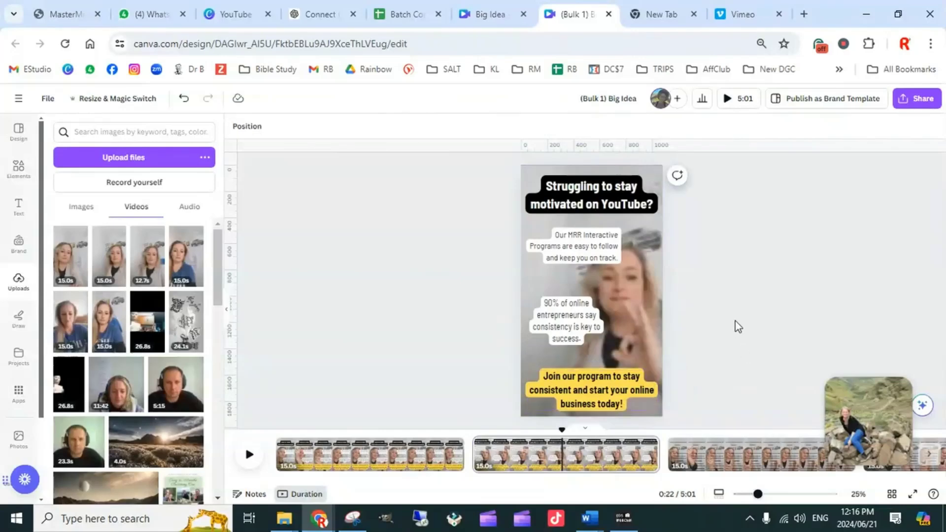
# Step: Make the "Our MRR Interactive Programs" and "90% of online entrepreneurs" texts on page 2 bold
pyautogui.click(590, 248)
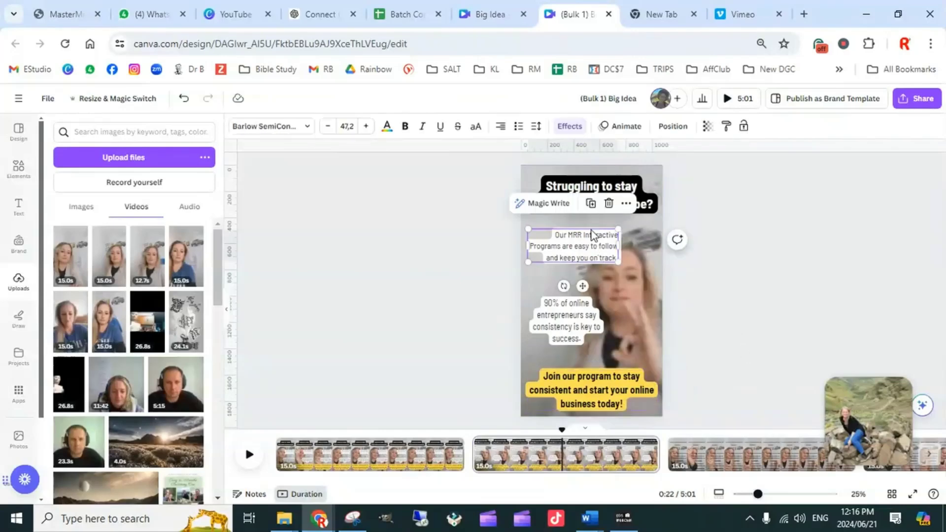
pyautogui.click(405, 126)
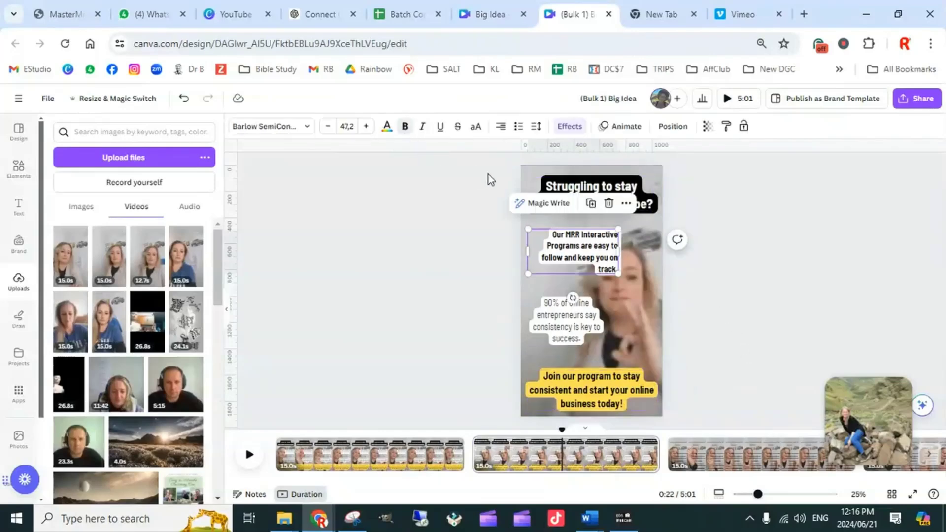
pyautogui.click(567, 320)
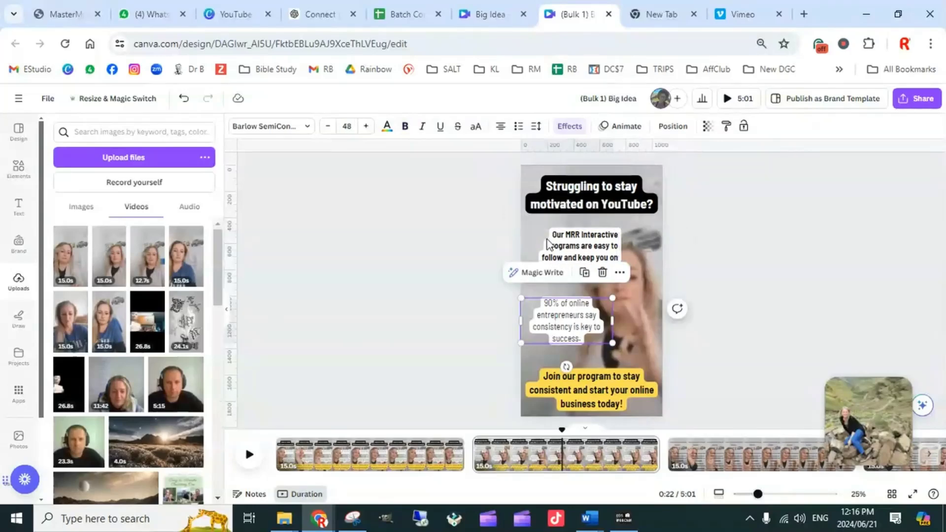
pyautogui.click(404, 129)
pyautogui.click(714, 261)
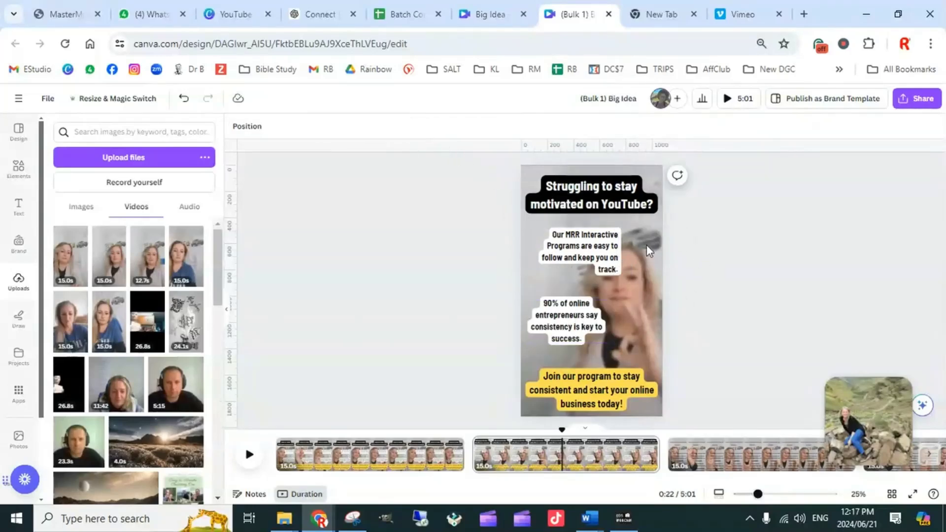
pyautogui.click(611, 265)
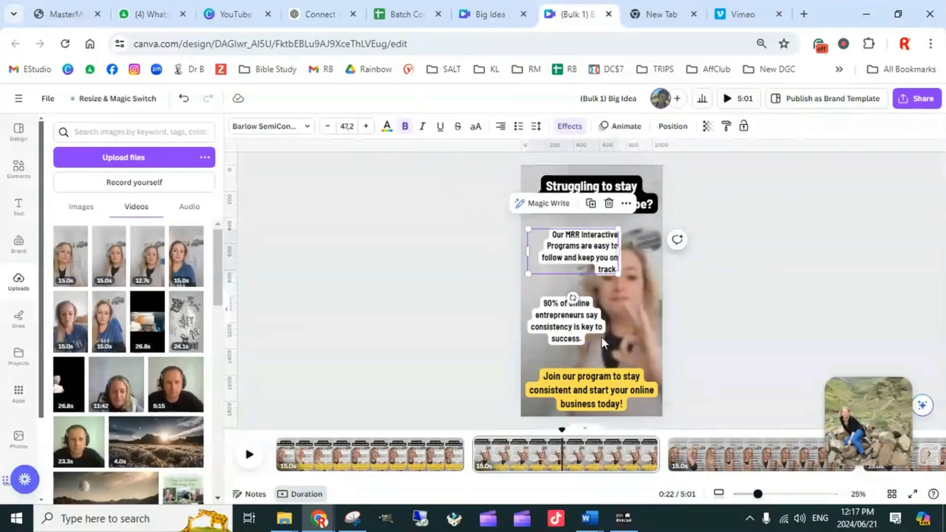
# Step: Make the "Join our program to earn" and "The eLearning industry" texts on page 1 bold
pyautogui.click(379, 463)
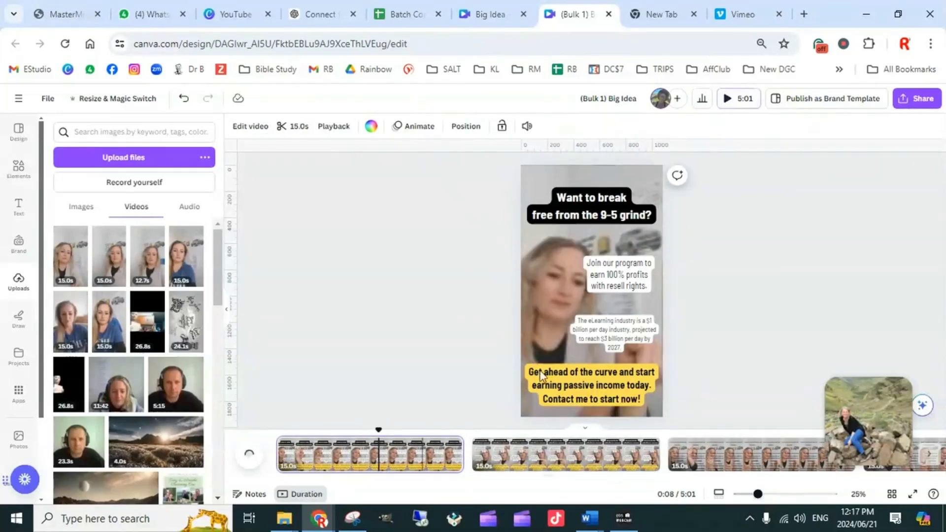
pyautogui.click(619, 274)
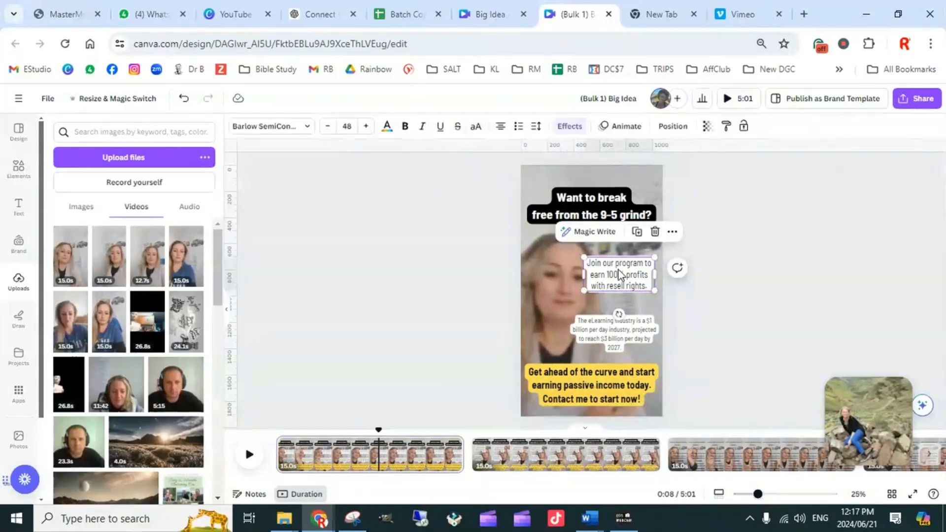
pyautogui.click(405, 127)
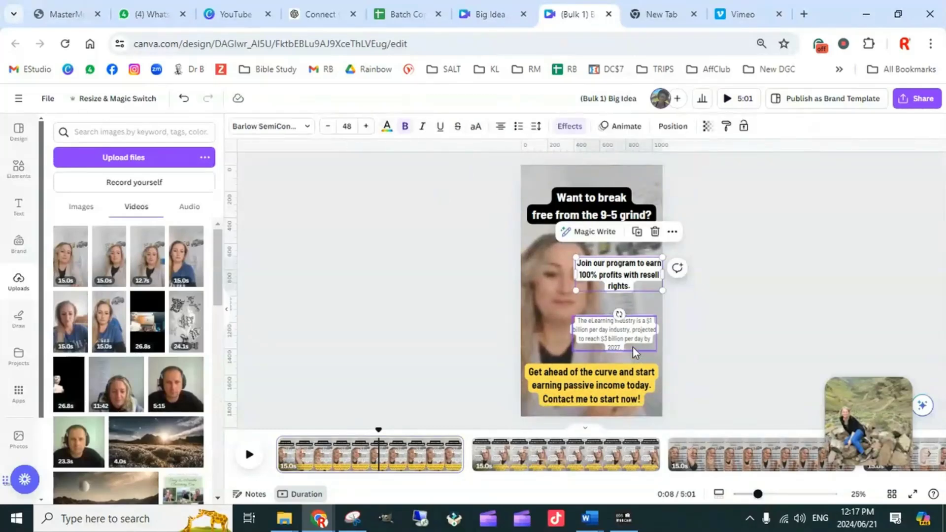
pyautogui.click(626, 331)
pyautogui.click(405, 127)
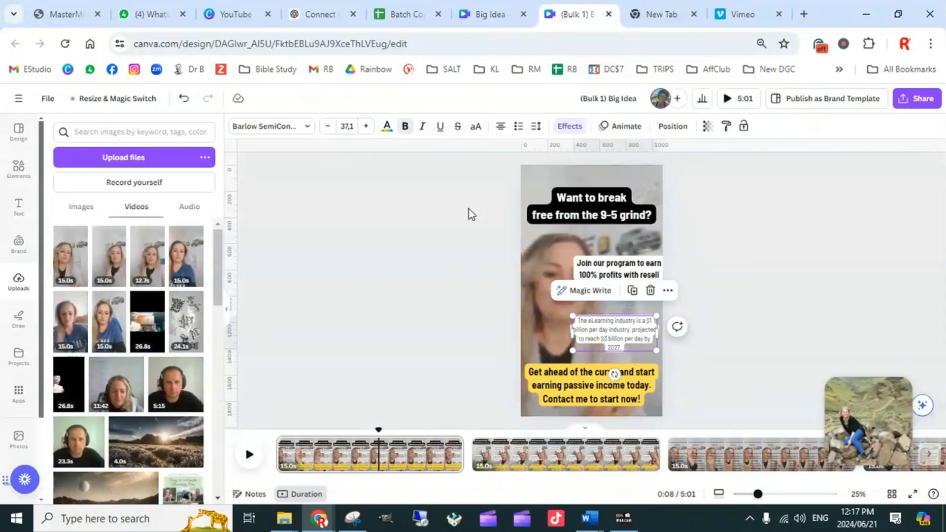
pyautogui.click(729, 290)
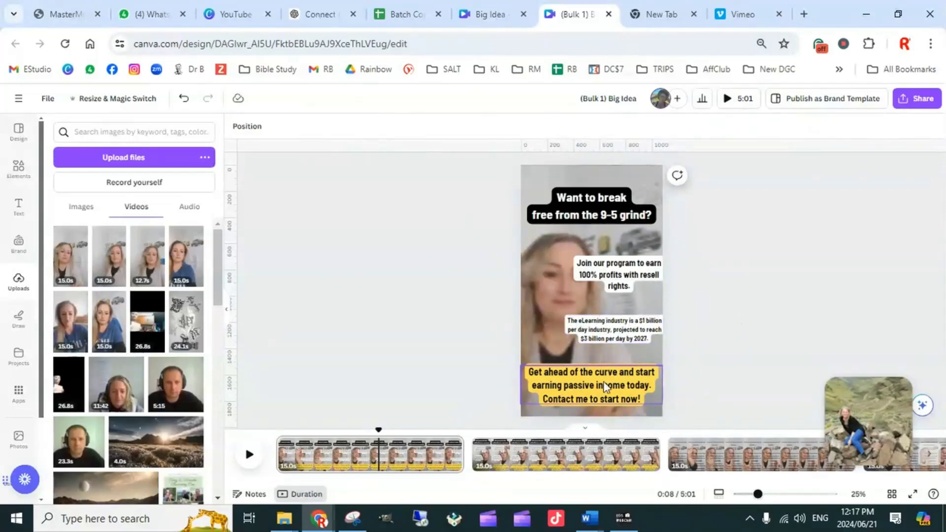
# Step: Return to page 2 and look over the remaining bulk-created pages along the timeline
pyautogui.click(570, 455)
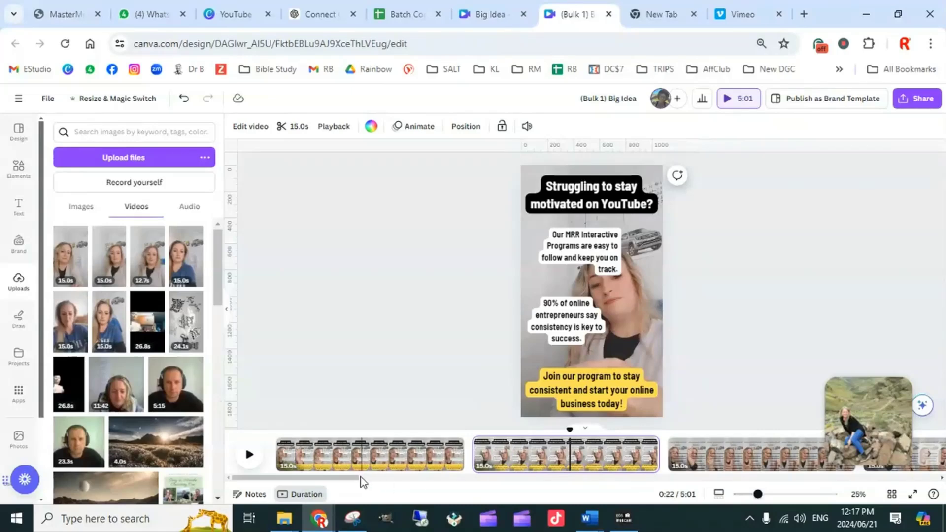
pyautogui.moveTo(338, 480); pyautogui.dragTo(478, 476)
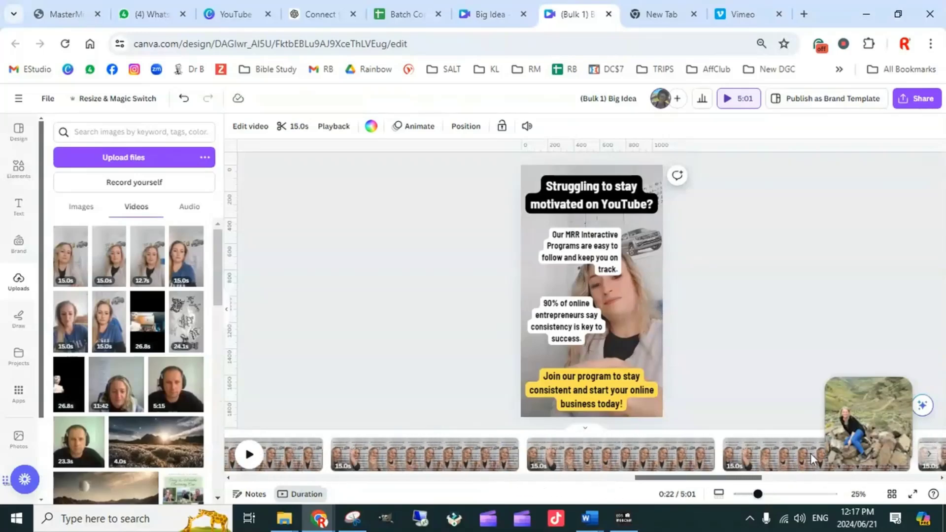
pyautogui.click(930, 454)
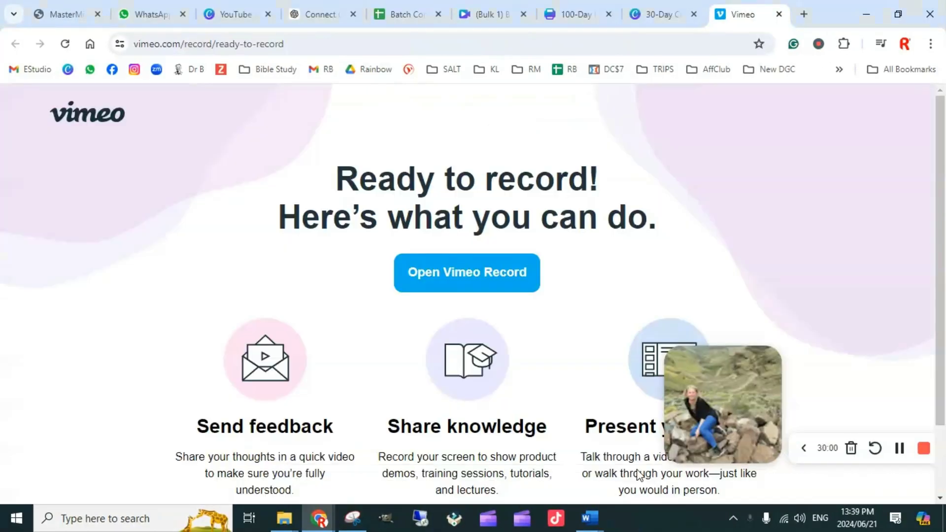
# Step: Switch to the "(Bulk 1) Big Idea" design in Canva and review the styled pages along the whole timeline
pyautogui.click(488, 14)
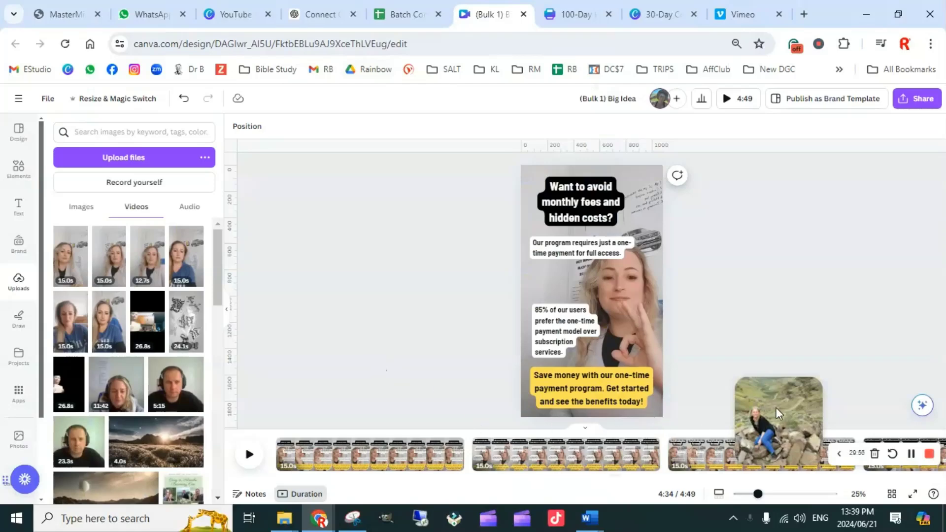
pyautogui.moveTo(776, 407); pyautogui.dragTo(104, 214)
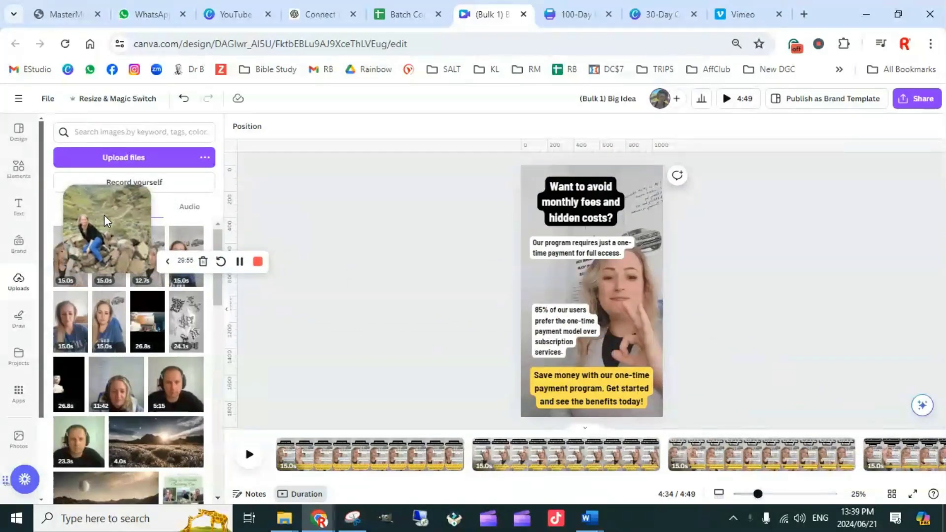
pyautogui.click(167, 265)
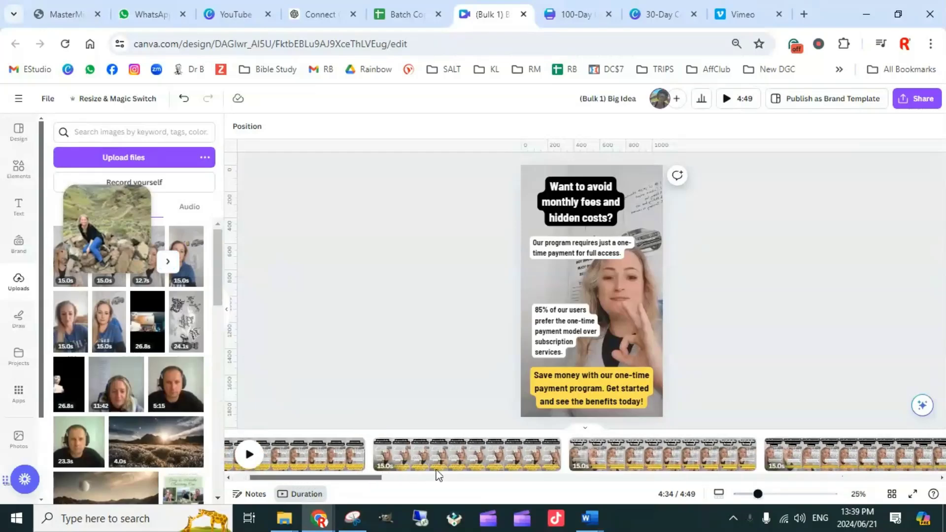
pyautogui.hscroll(3, 436, 458)
pyautogui.hscroll(3, 516, 474)
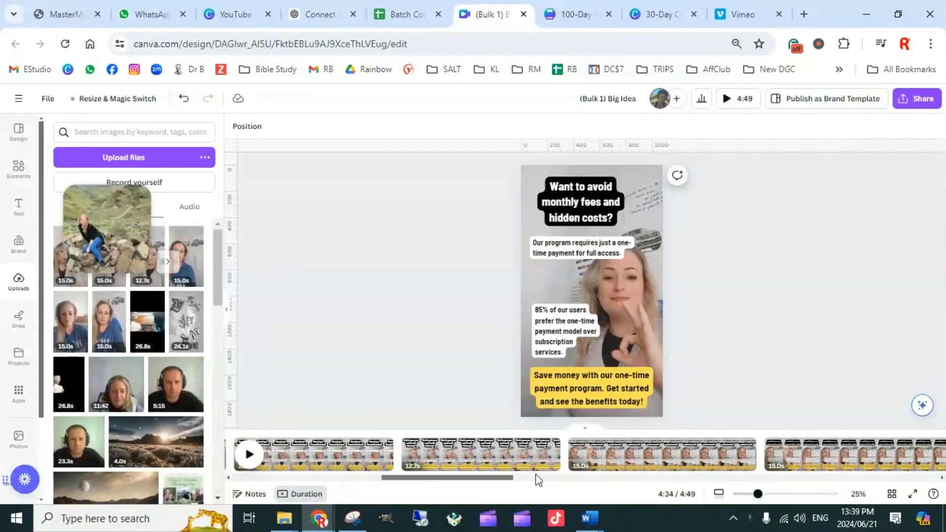
pyautogui.hscroll(3, 581, 472)
pyautogui.hscroll(5, 593, 476)
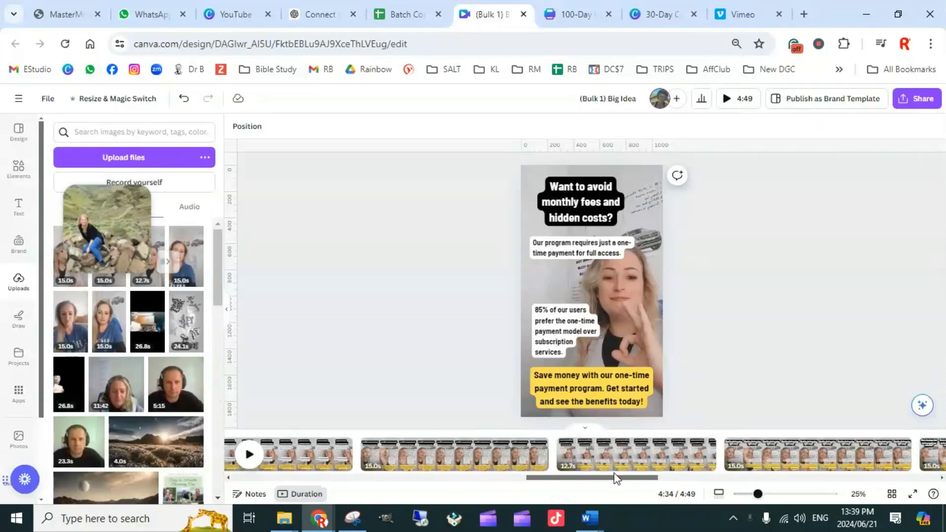
pyautogui.moveTo(697, 480); pyautogui.dragTo(929, 480)
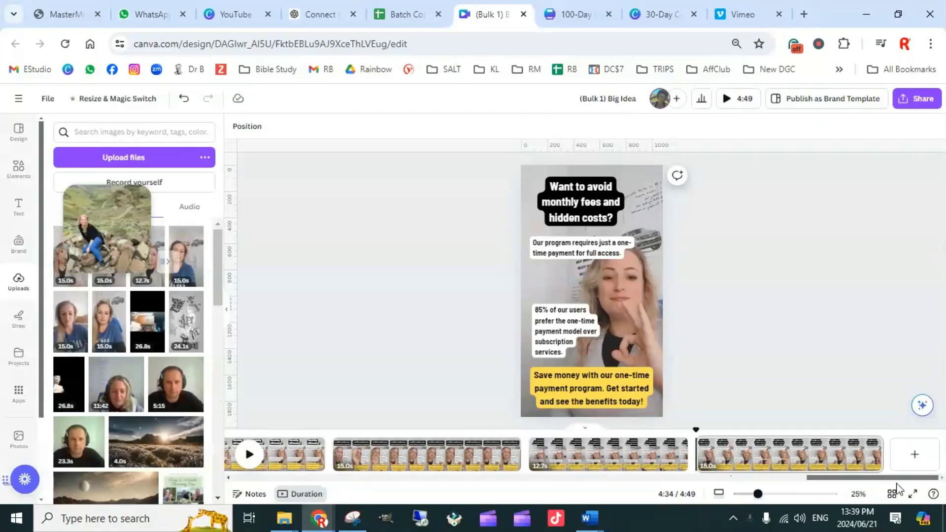
pyautogui.hscroll(-5, 788, 488)
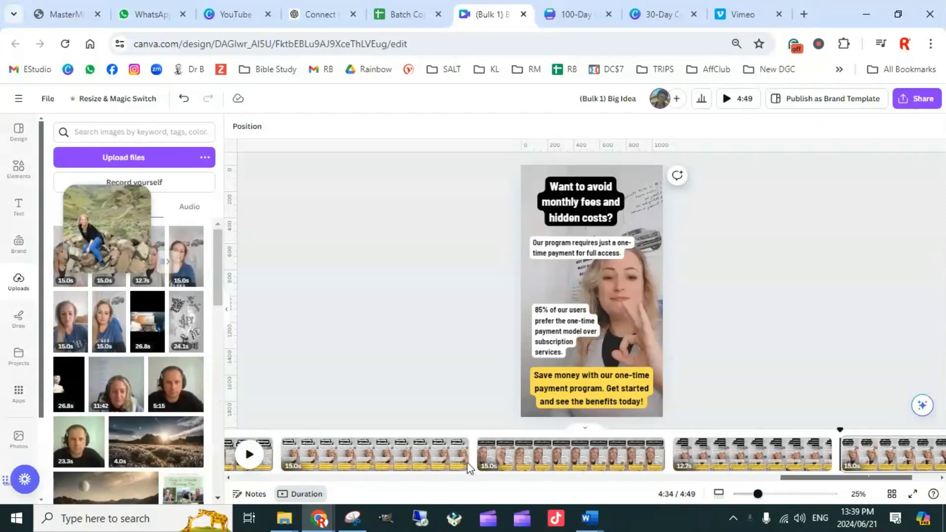
pyautogui.hscroll(-7, 801, 486)
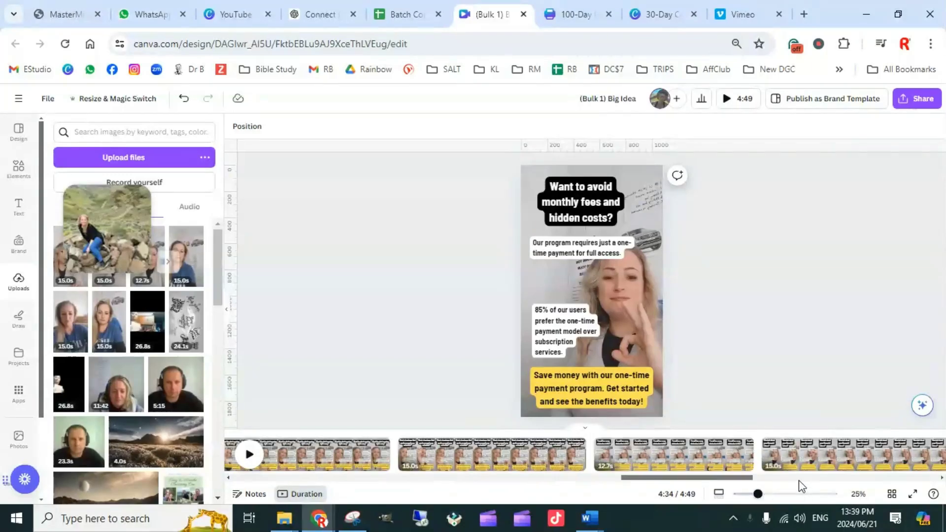
pyautogui.hscroll(-6, 687, 468)
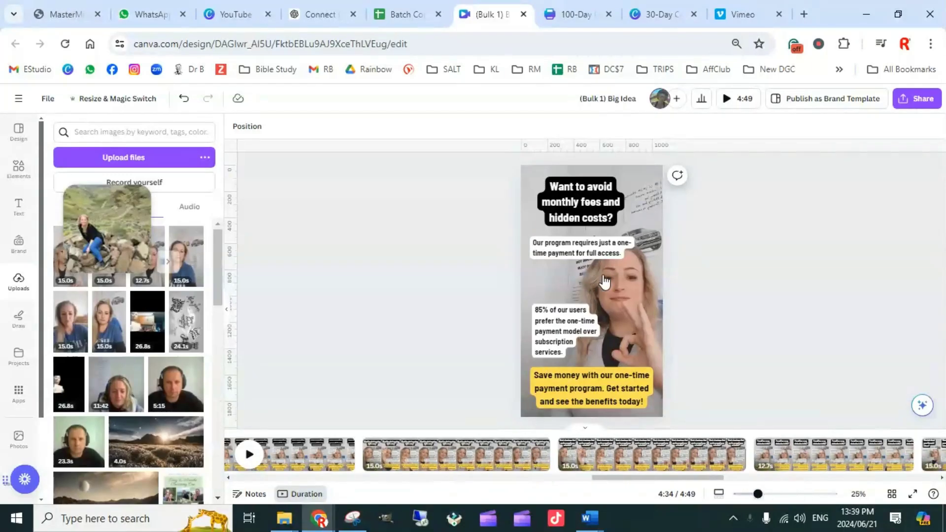
pyautogui.hscroll(-10, 647, 455)
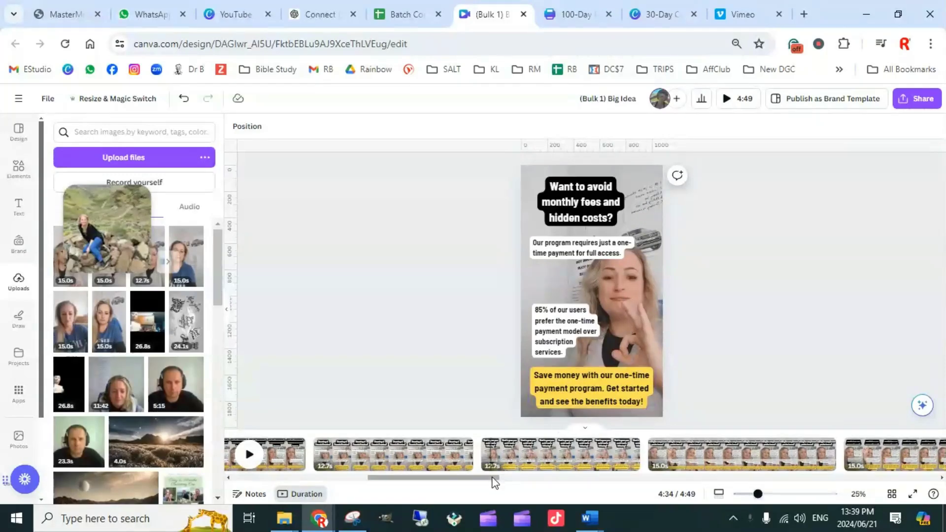
# Step: Return to the start of the timeline and play the video from page 1 to review the pages
pyautogui.moveTo(454, 480); pyautogui.dragTo(417, 476)
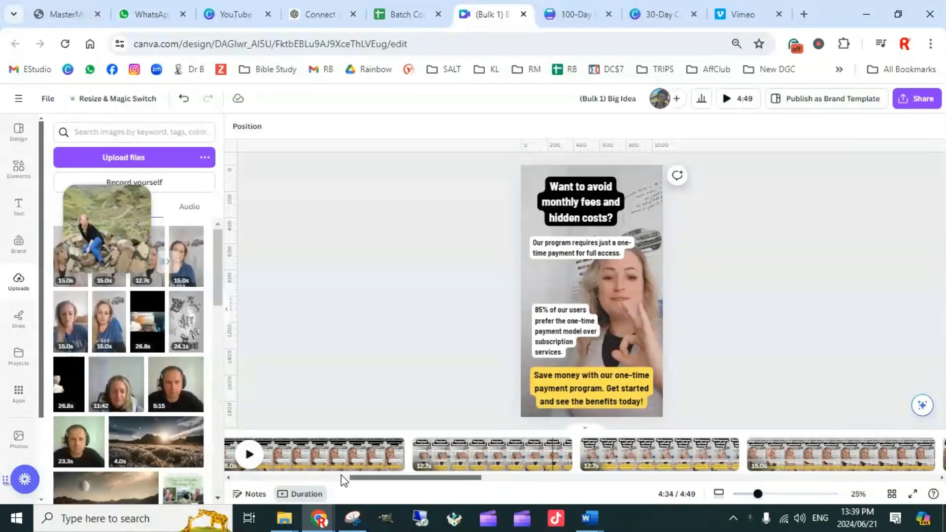
pyautogui.moveTo(343, 480); pyautogui.dragTo(293, 477)
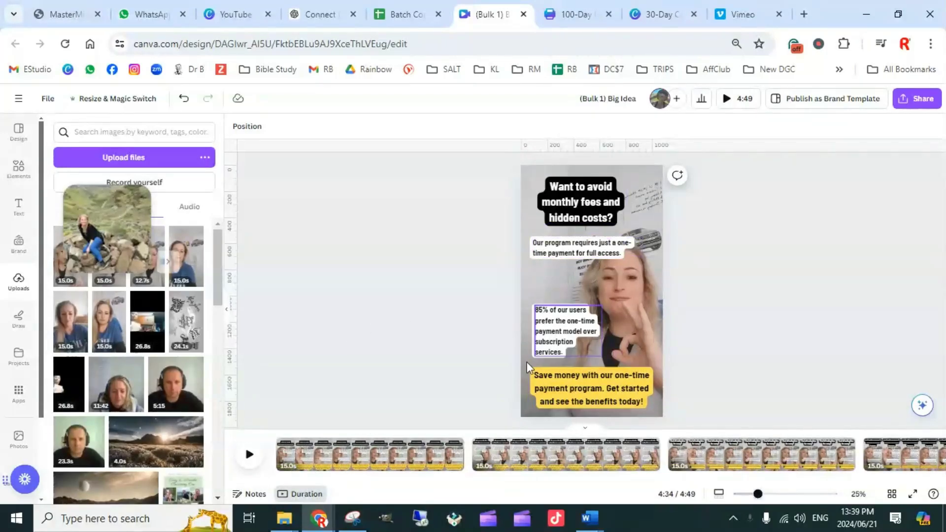
pyautogui.click(534, 459)
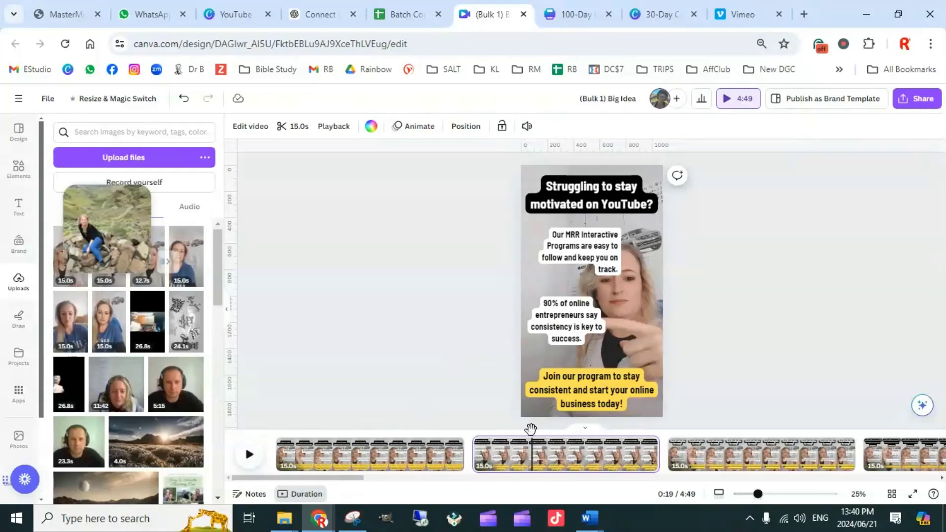
pyautogui.moveTo(534, 426); pyautogui.dragTo(247, 406)
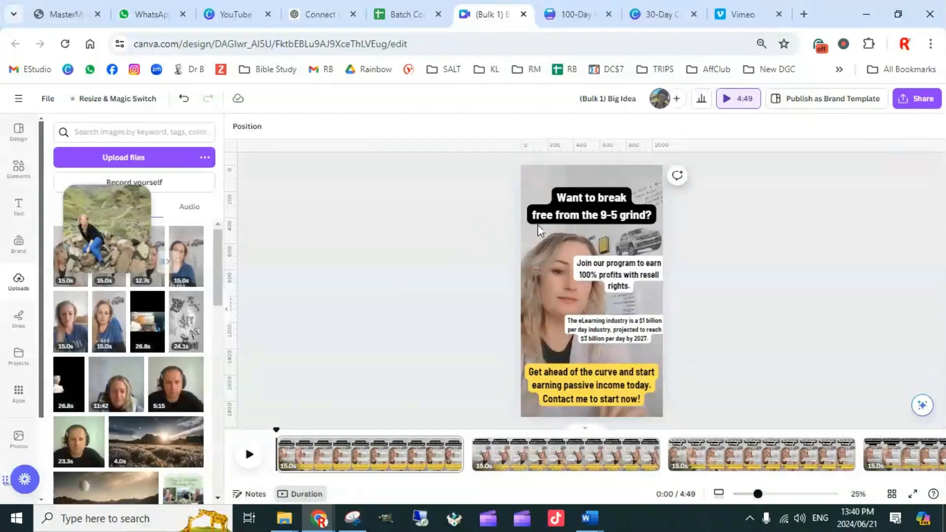
pyautogui.click(249, 454)
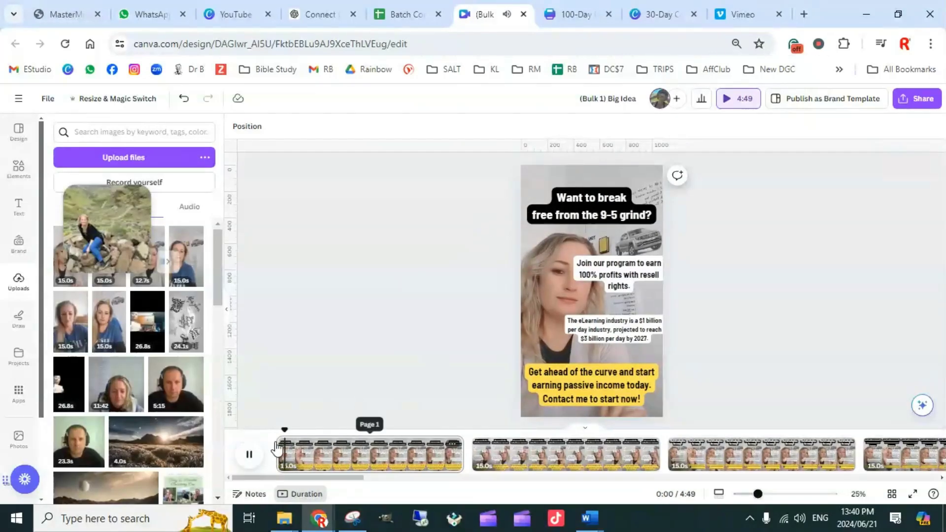
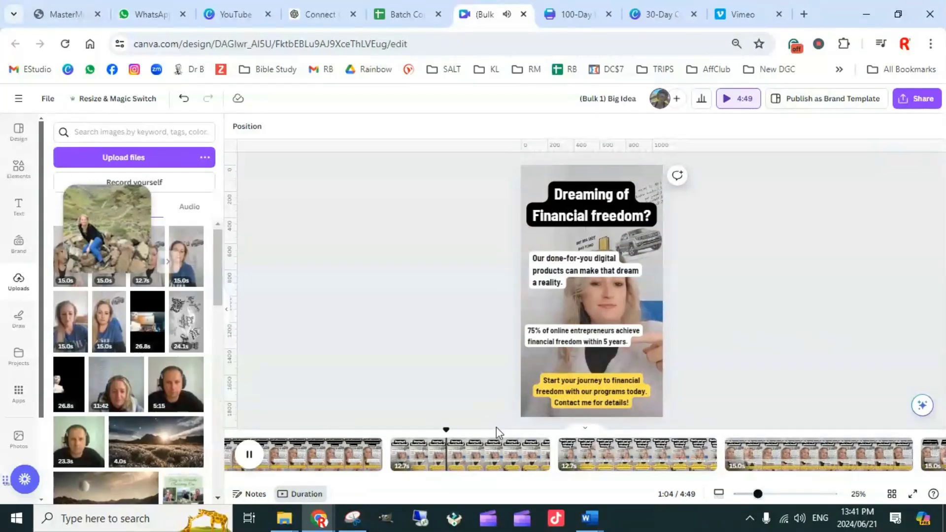
# Step: Stop the playback and mute the background video on page 1
pyautogui.click(596, 303)
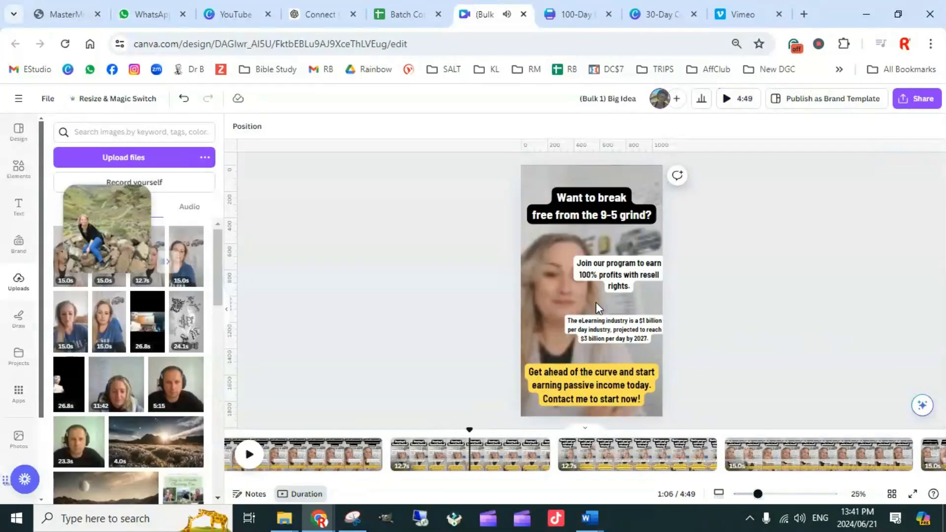
pyautogui.click(586, 304)
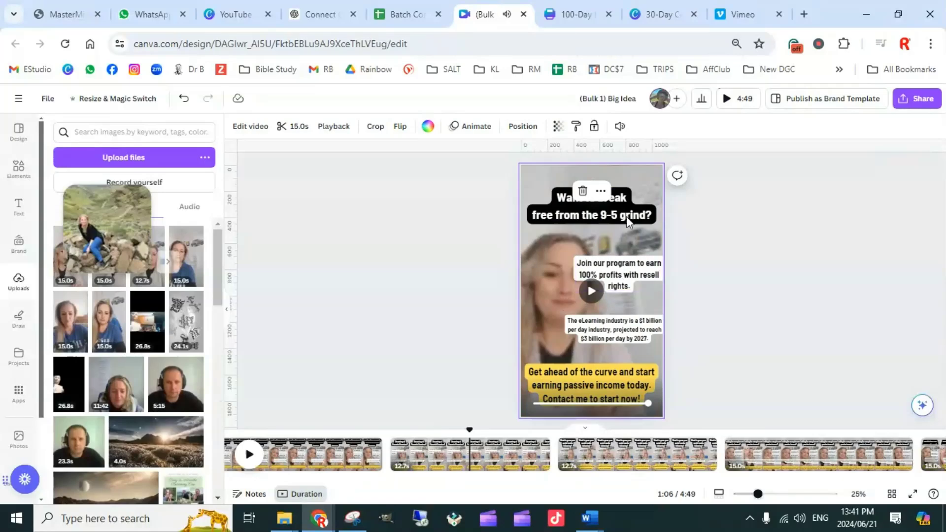
pyautogui.click(620, 126)
pyautogui.click(610, 161)
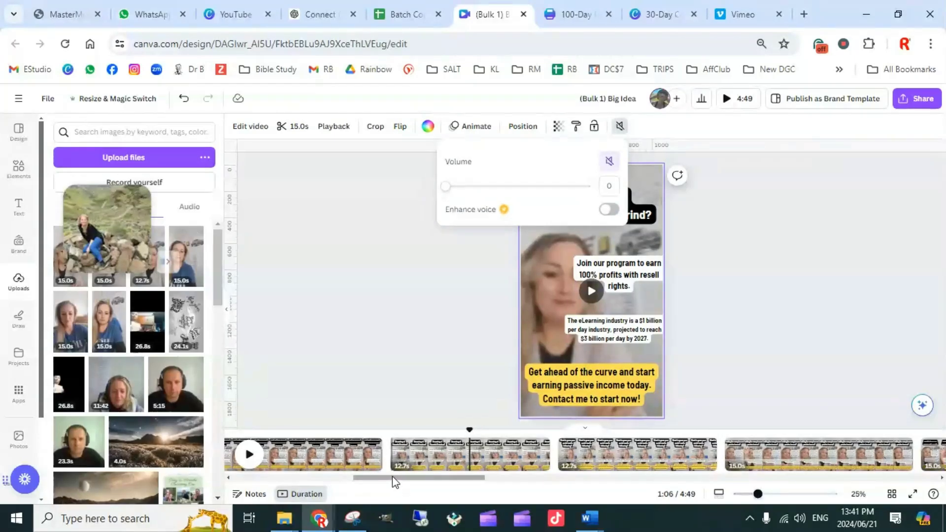
pyautogui.moveTo(393, 478); pyautogui.dragTo(228, 477)
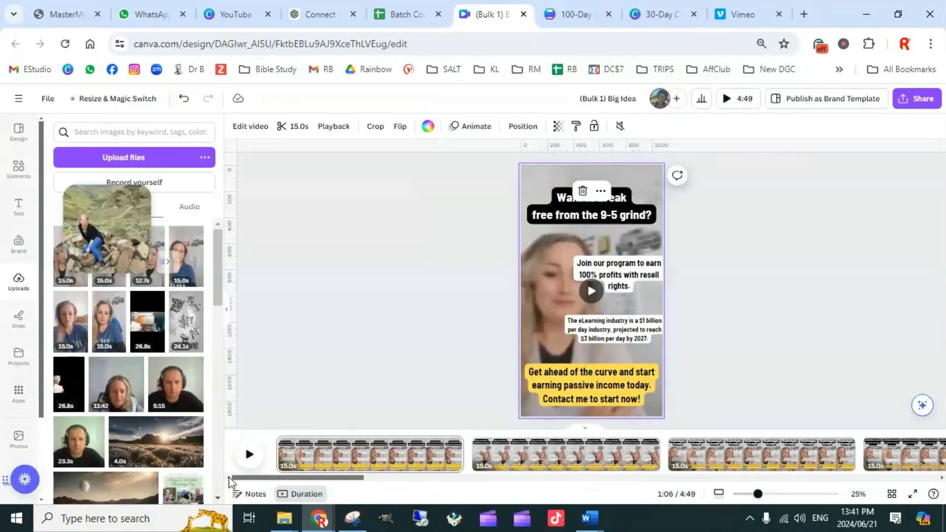
pyautogui.click(376, 457)
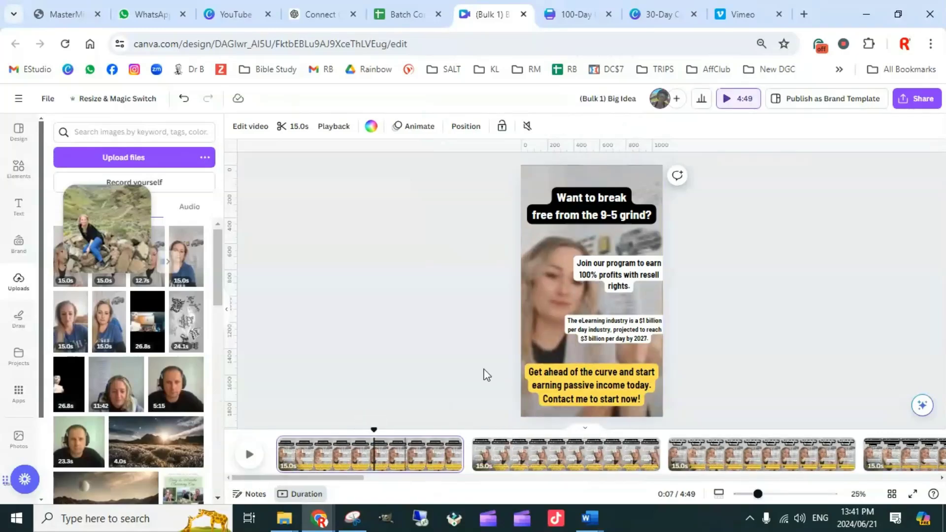
pyautogui.click(641, 181)
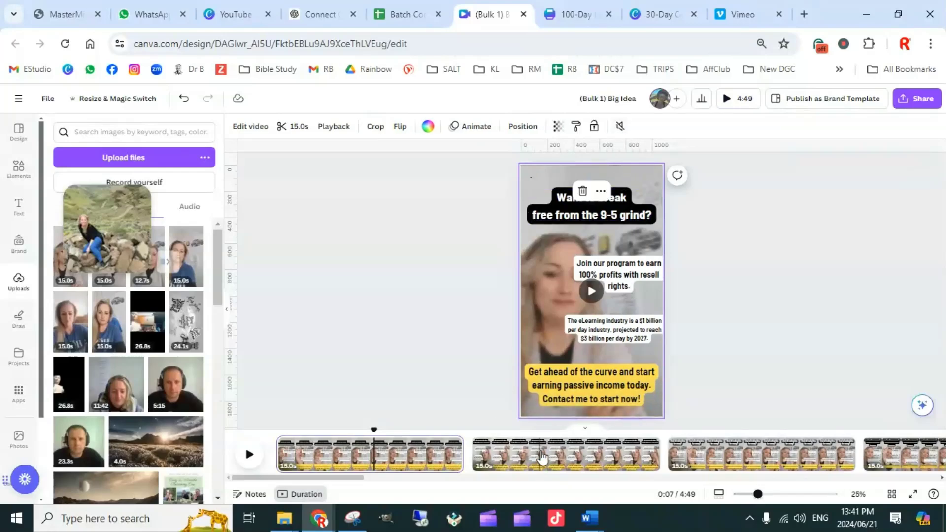
# Step: Mute all videos on page 2 ("Struggling to stay motivated on YouTube?") and page 3 ("Tired of trading time for money?")
pyautogui.click(542, 457)
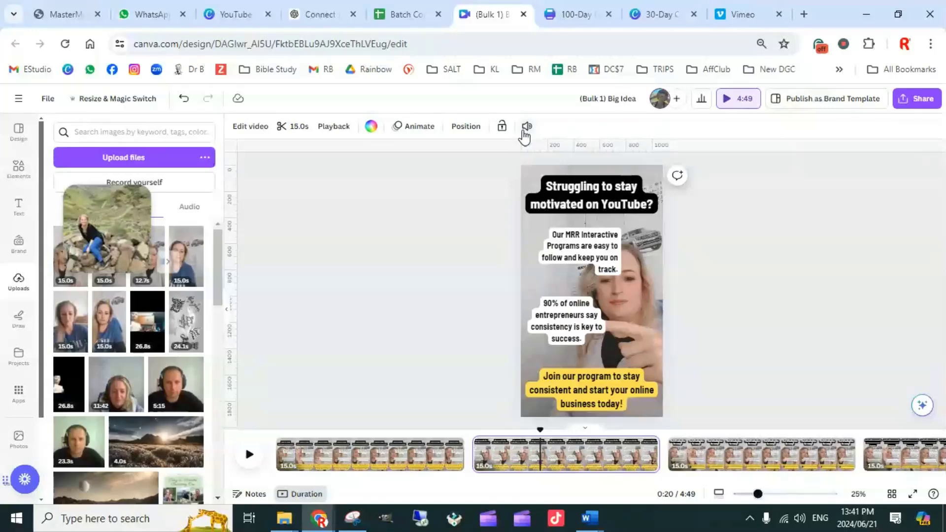
pyautogui.click(527, 127)
pyautogui.click(518, 164)
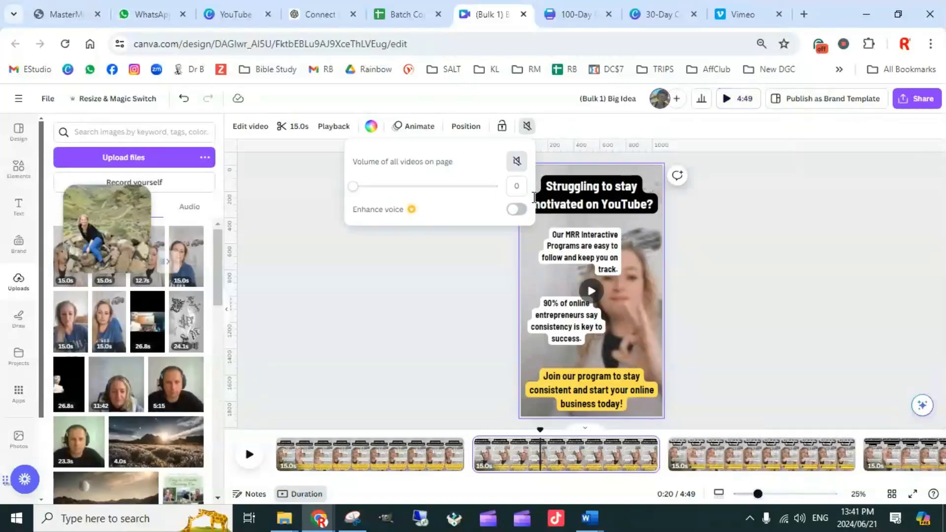
pyautogui.click(729, 454)
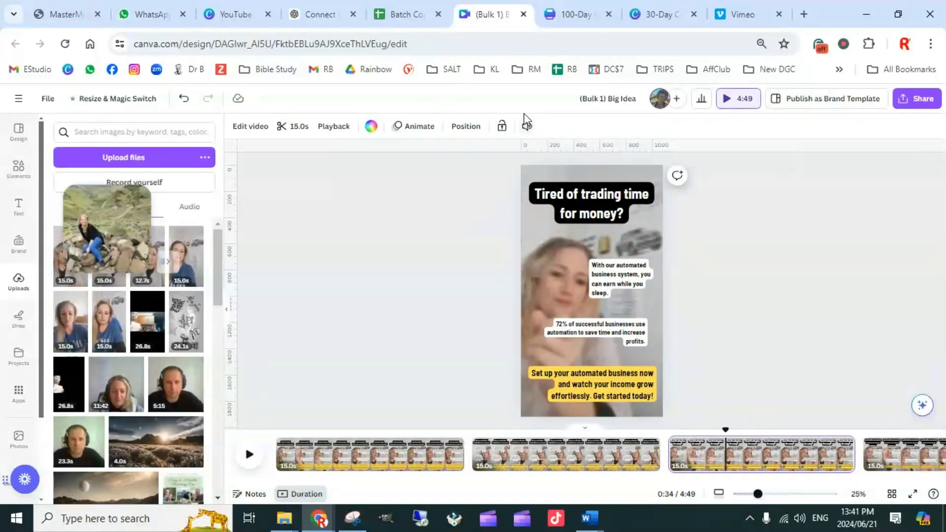
pyautogui.click(527, 126)
pyautogui.click(518, 161)
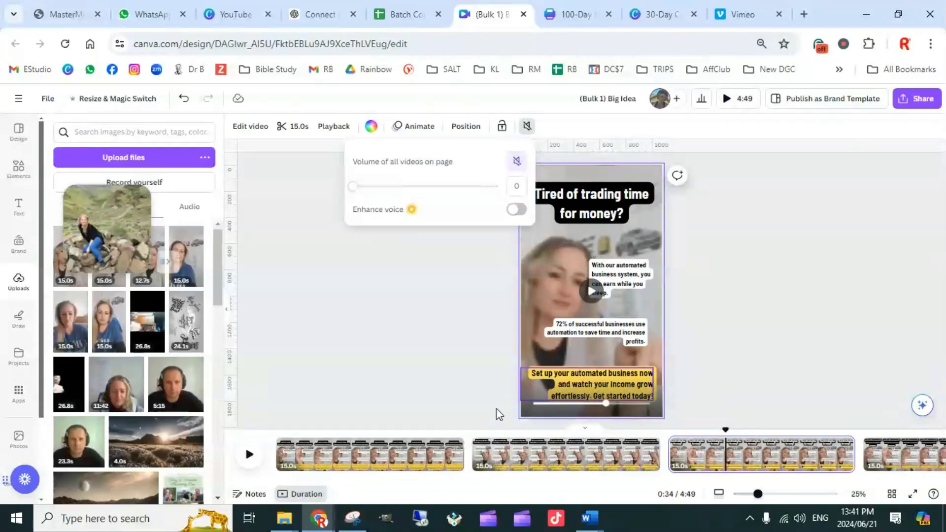
# Step: Mute all videos on page 4, "Want lifetime access to valuable evergreen training?"
pyautogui.moveTo(317, 481); pyautogui.dragTo(484, 481)
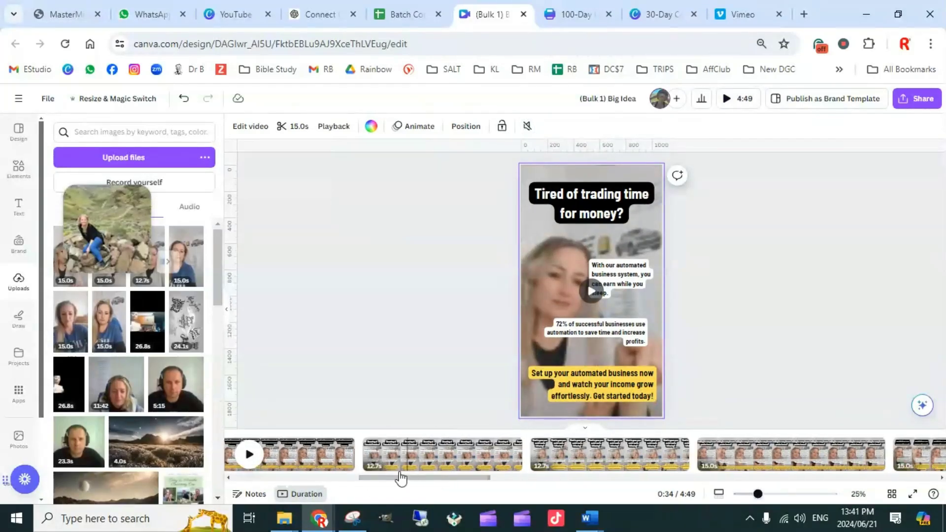
pyautogui.click(294, 453)
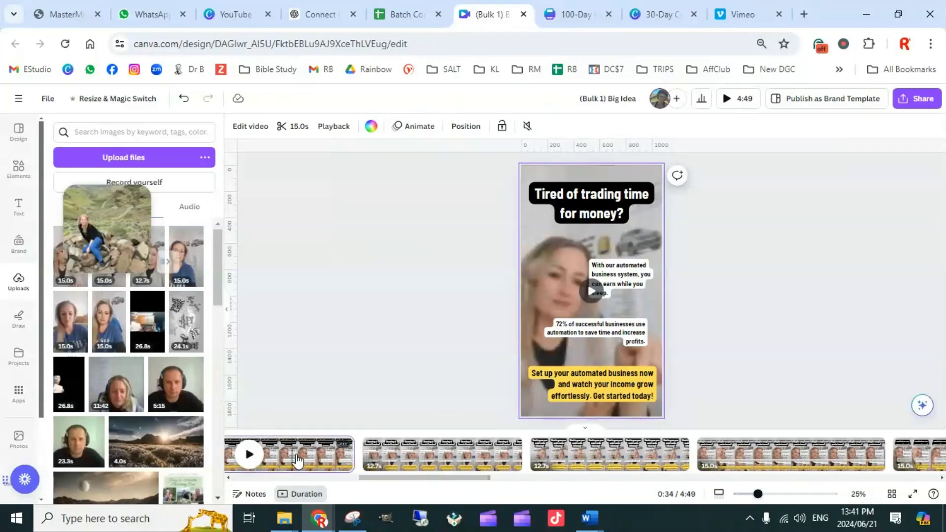
pyautogui.click(527, 127)
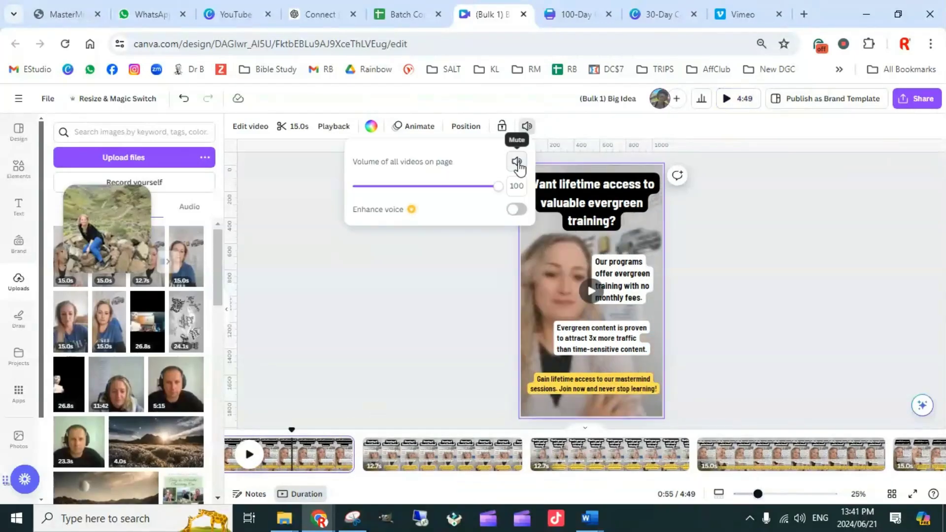
pyautogui.click(517, 162)
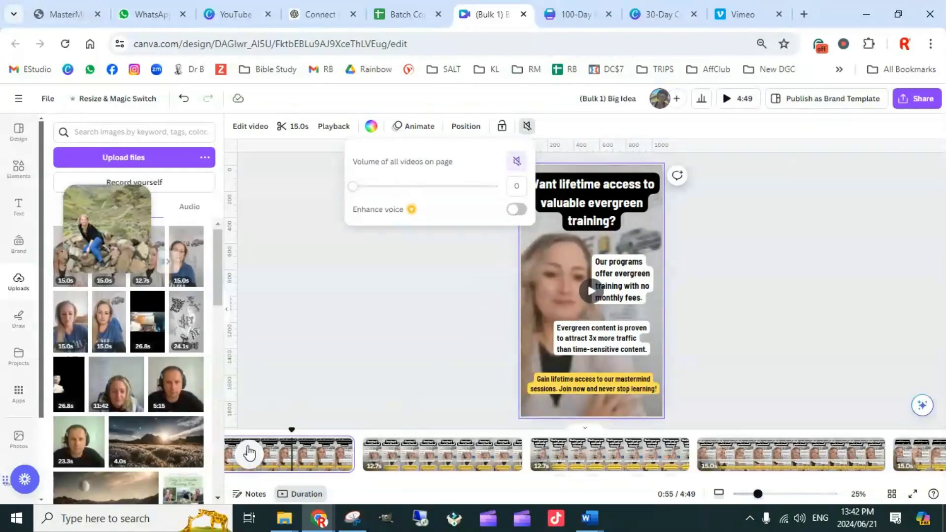
pyautogui.click(166, 260)
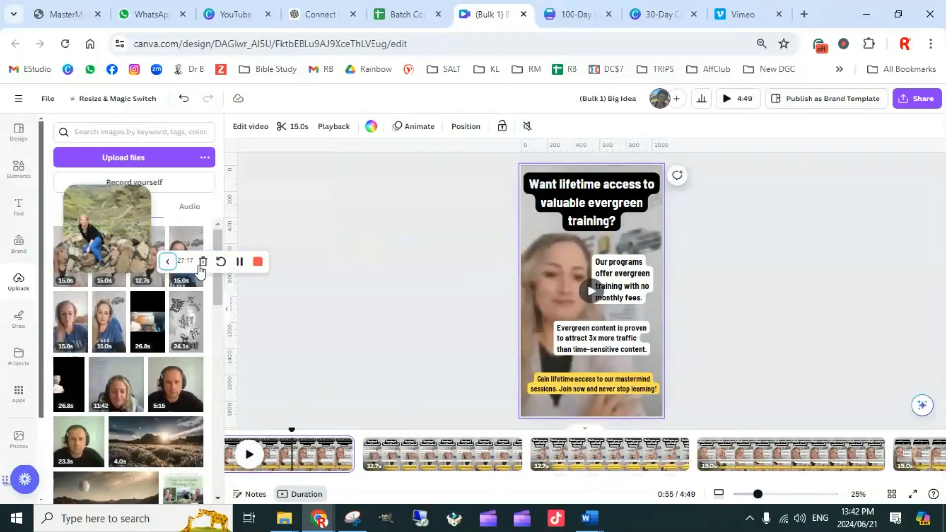
pyautogui.click(240, 262)
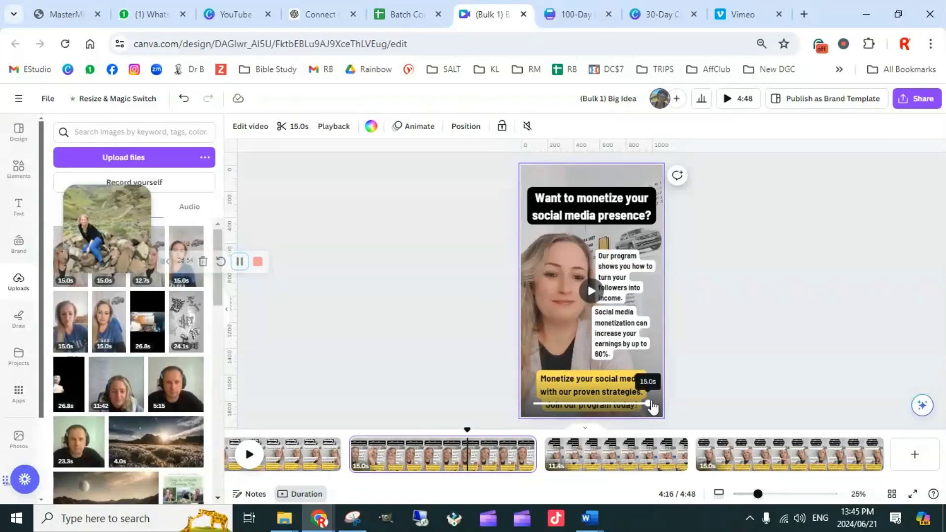
# Step: Preview the "Want to monetize your social media presence?" clip from its start and trim its beginning to a 13.6 s duration
pyautogui.moveTo(651, 408); pyautogui.dragTo(518, 406)
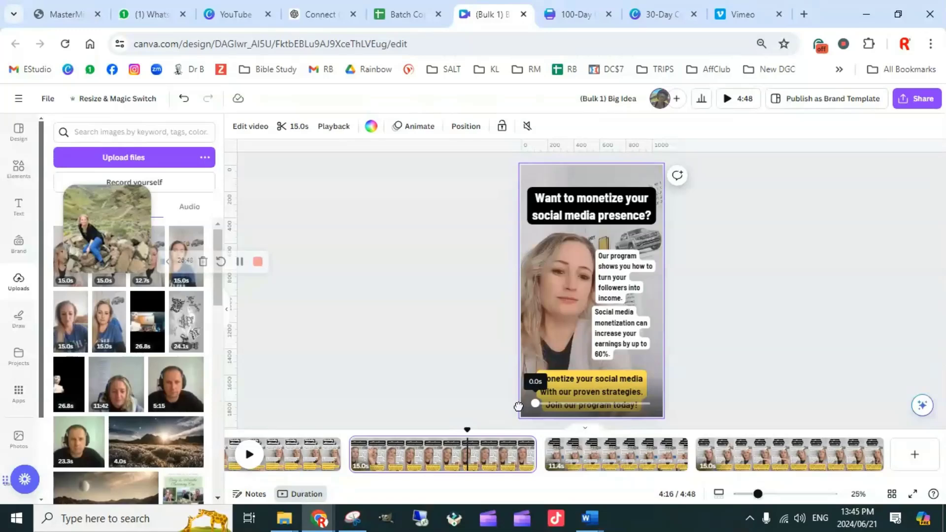
pyautogui.click(591, 291)
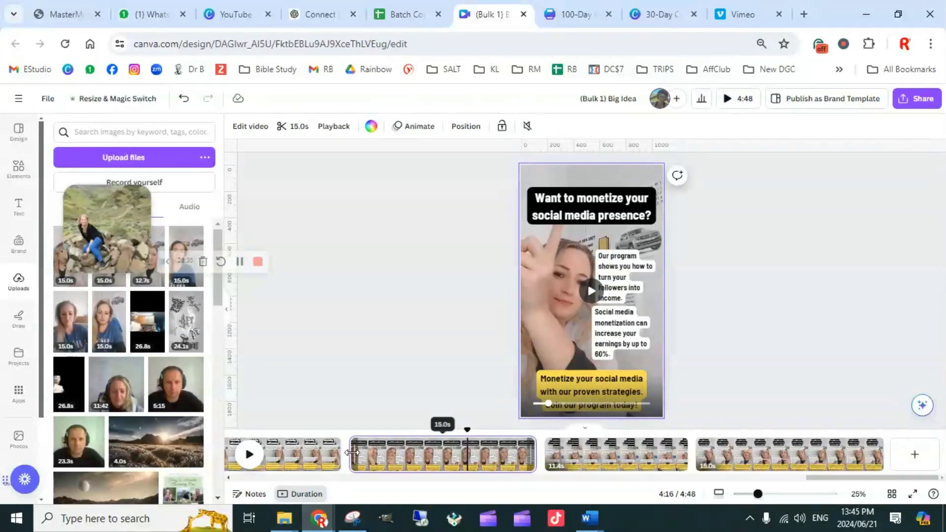
pyautogui.moveTo(355, 453); pyautogui.dragTo(370, 453)
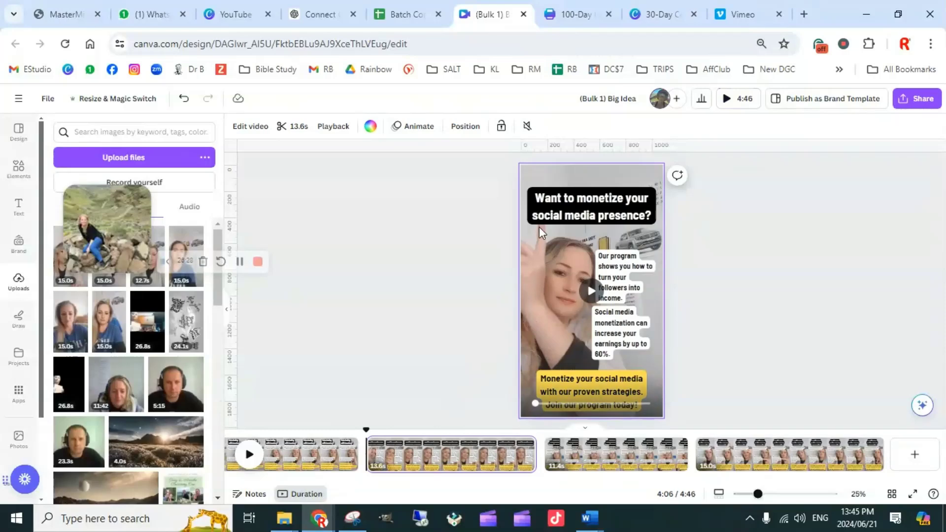
# Step: Play the trimmed "Want to monetize your social media presence?" clip and trim its end to an 11.5 s duration
pyautogui.click(591, 295)
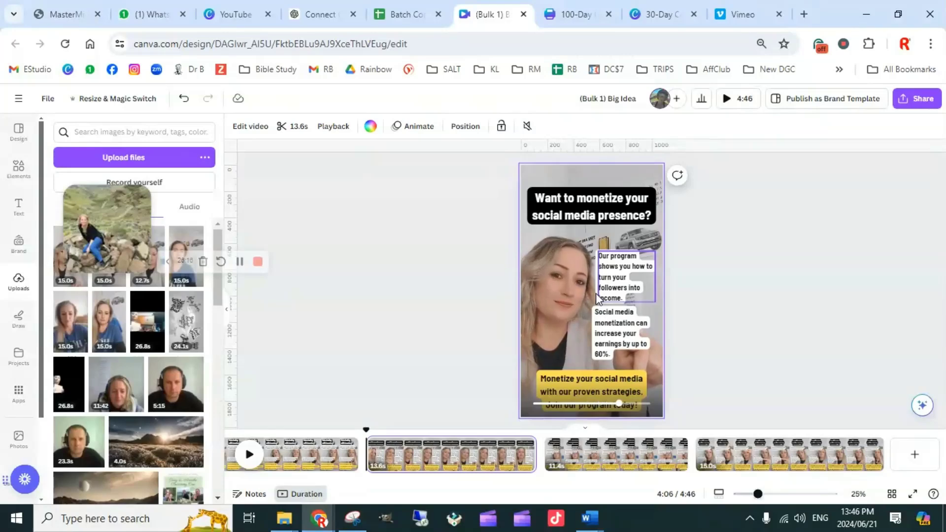
pyautogui.click(596, 294)
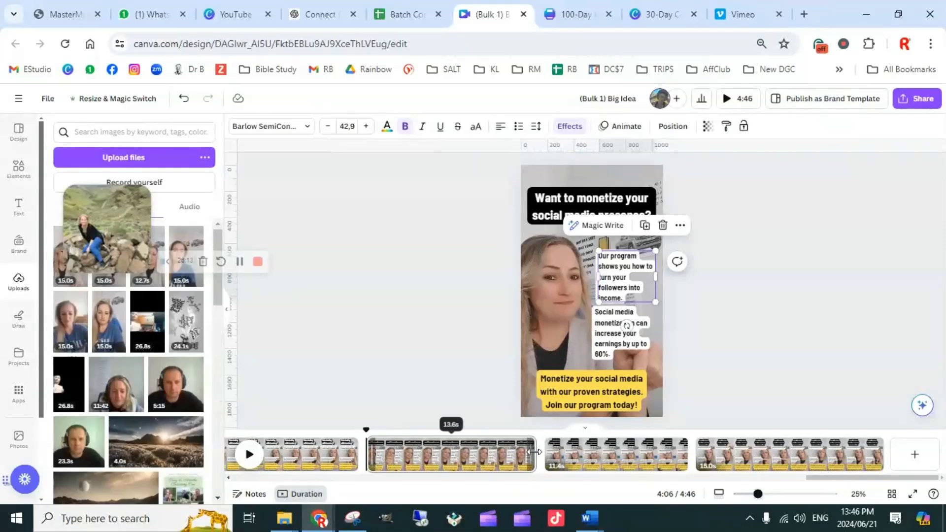
pyautogui.moveTo(532, 452); pyautogui.dragTo(508, 451)
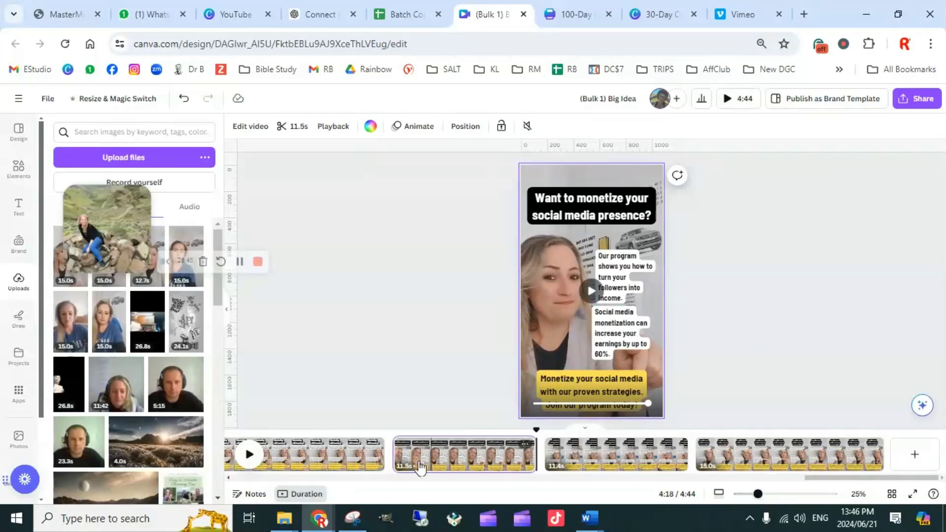
# Step: Preview page 17, "Hate dealing with inventory?", trim its beginning to a 13.8 s duration, and play the trimmed clip
pyautogui.click(370, 439)
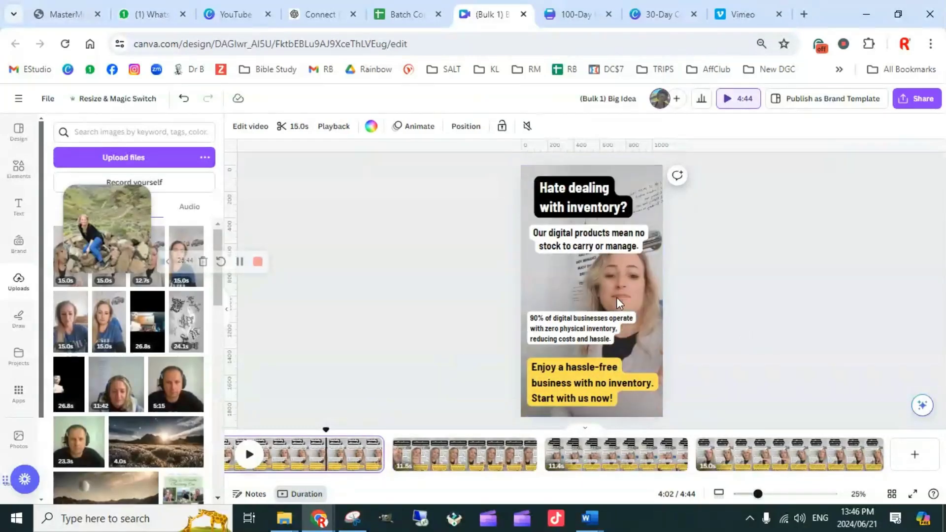
pyautogui.click(572, 308)
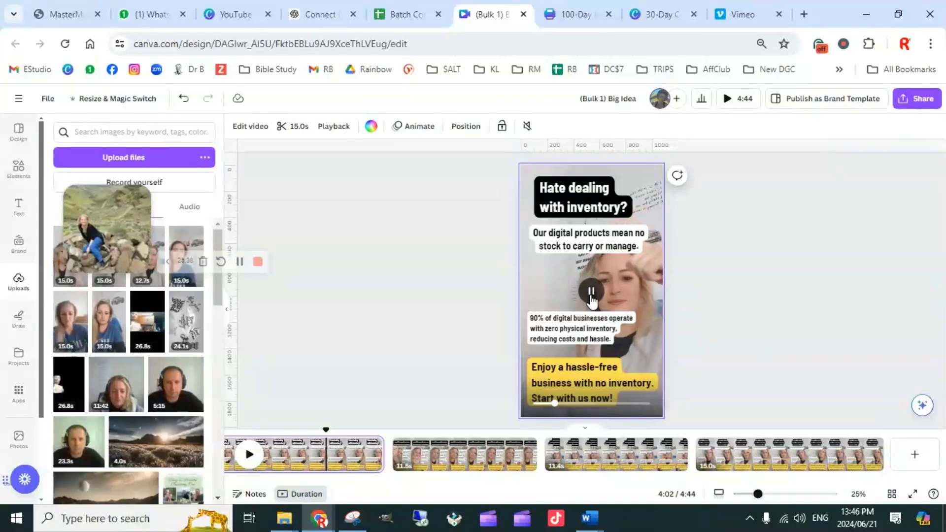
pyautogui.click(591, 295)
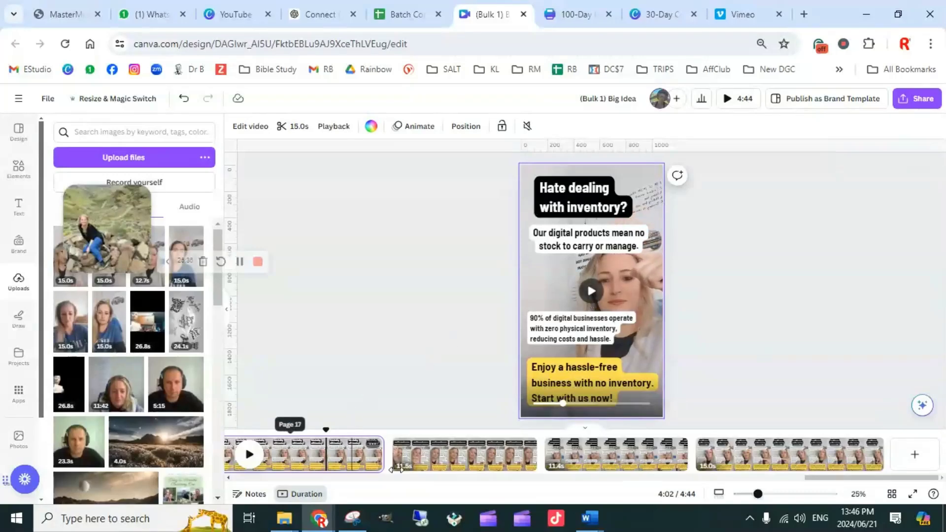
pyautogui.moveTo(812, 482); pyautogui.dragTo(737, 471)
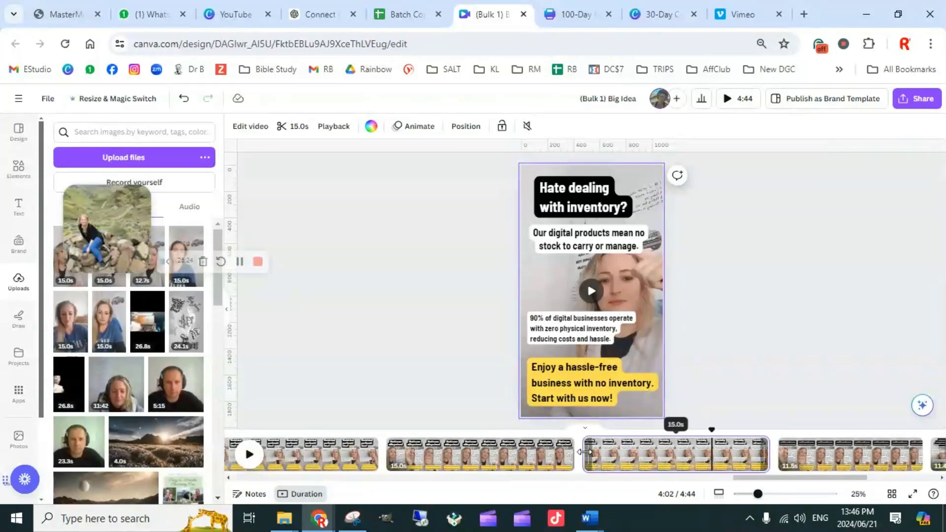
pyautogui.moveTo(584, 452); pyautogui.dragTo(598, 452)
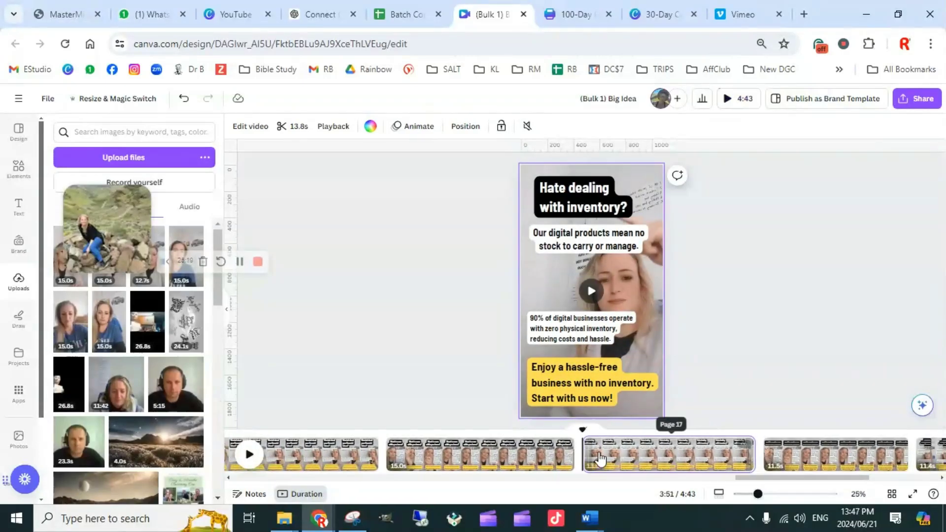
pyautogui.click(592, 294)
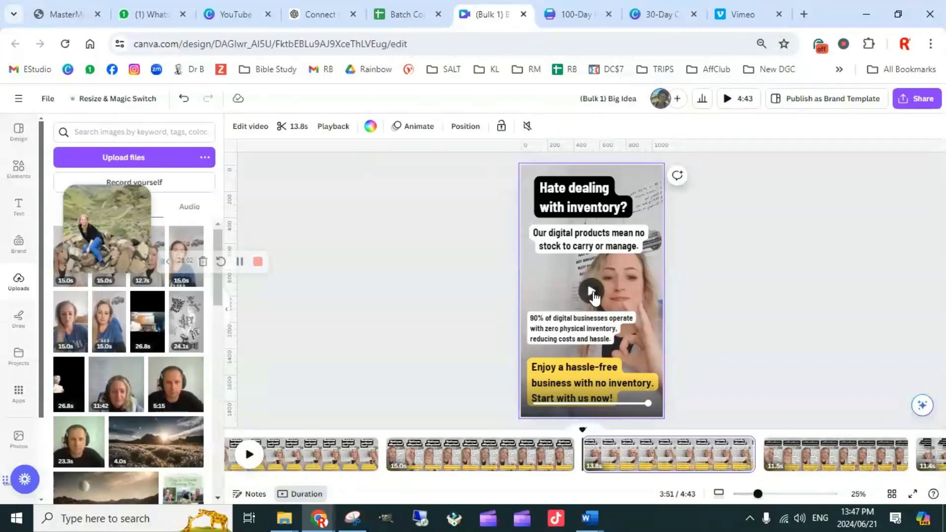
# Step: Preview the "Want to earn while you learn?" clip and trim its beginning to a 13.6 s duration
pyautogui.click(476, 454)
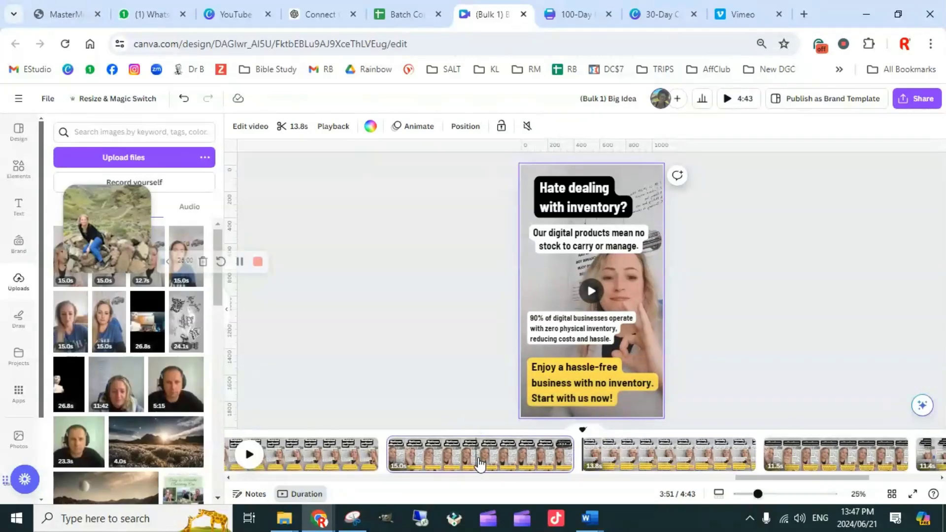
pyautogui.click(590, 294)
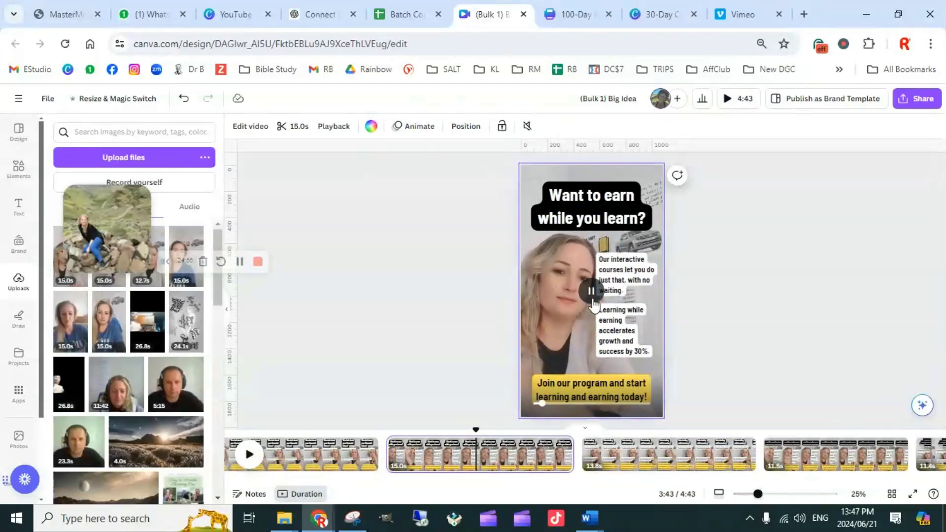
pyautogui.click(592, 295)
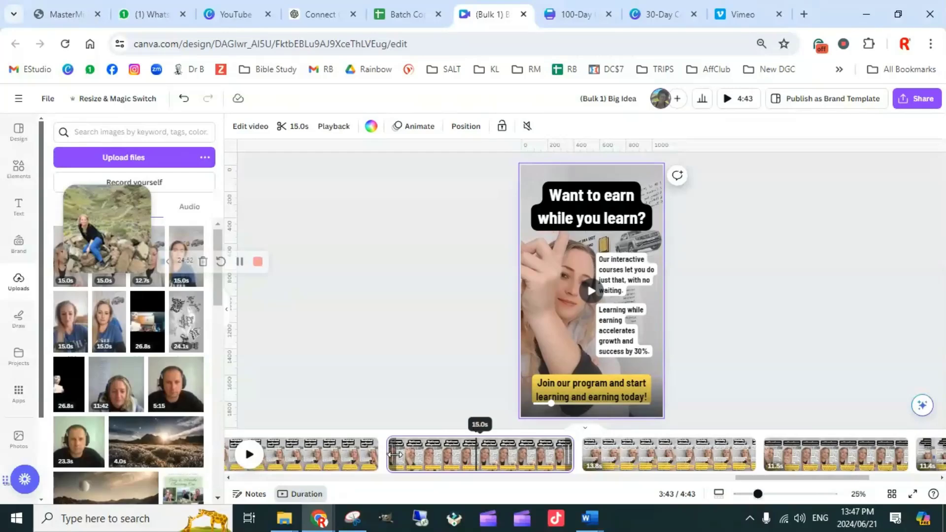
pyautogui.moveTo(395, 453); pyautogui.dragTo(408, 454)
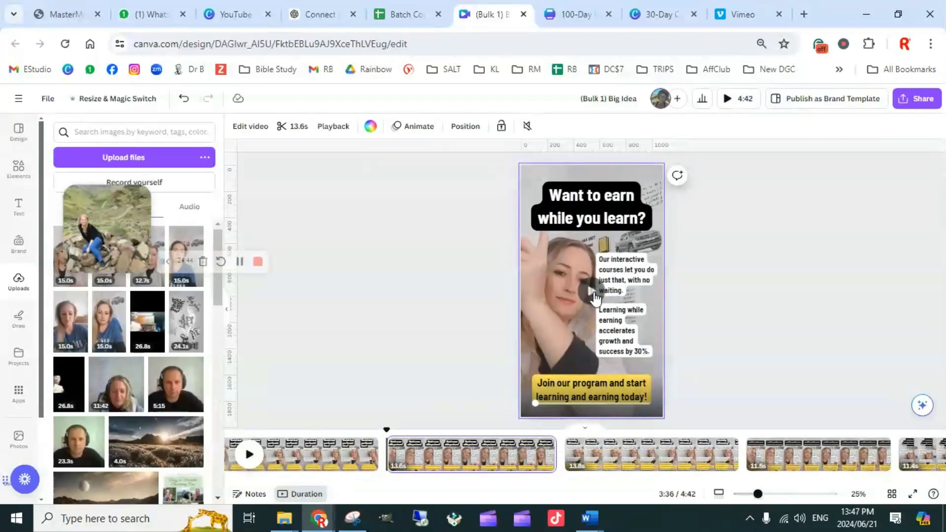
# Step: Play the trimmed "Want to earn while you learn?" clip and trim its end to an 11.5 s duration
pyautogui.click(594, 296)
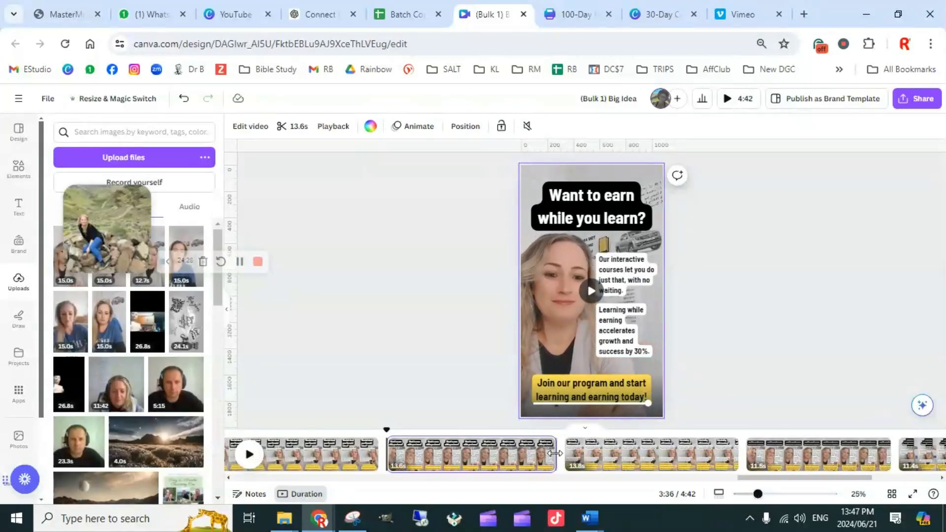
pyautogui.moveTo(554, 453); pyautogui.dragTo(526, 450)
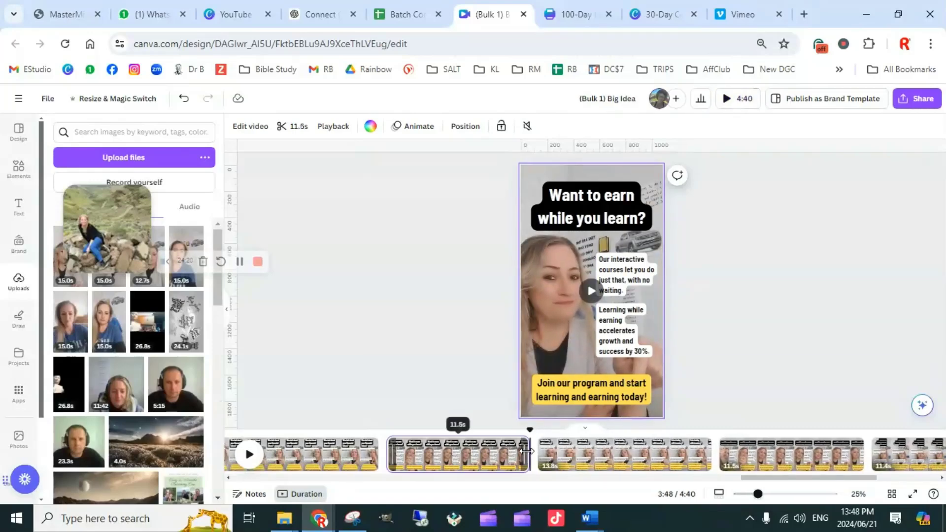
pyautogui.click(454, 303)
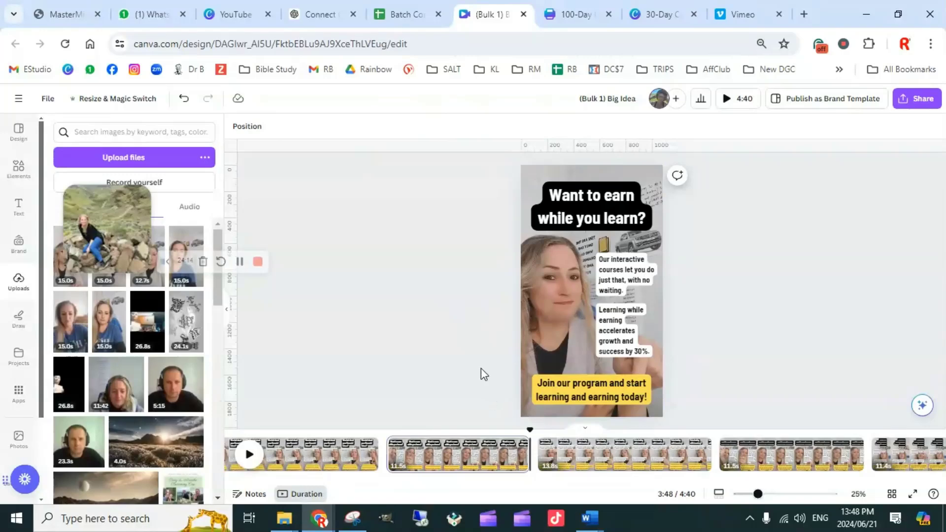
pyautogui.click(239, 262)
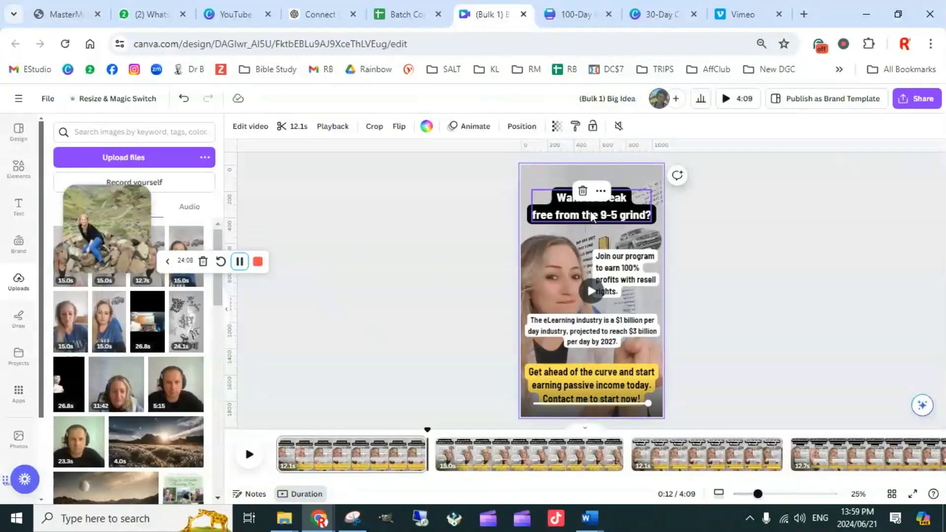
# Step: Download all 20 pages of the design as MP4 videos, with each page as a separate file
pyautogui.click(644, 213)
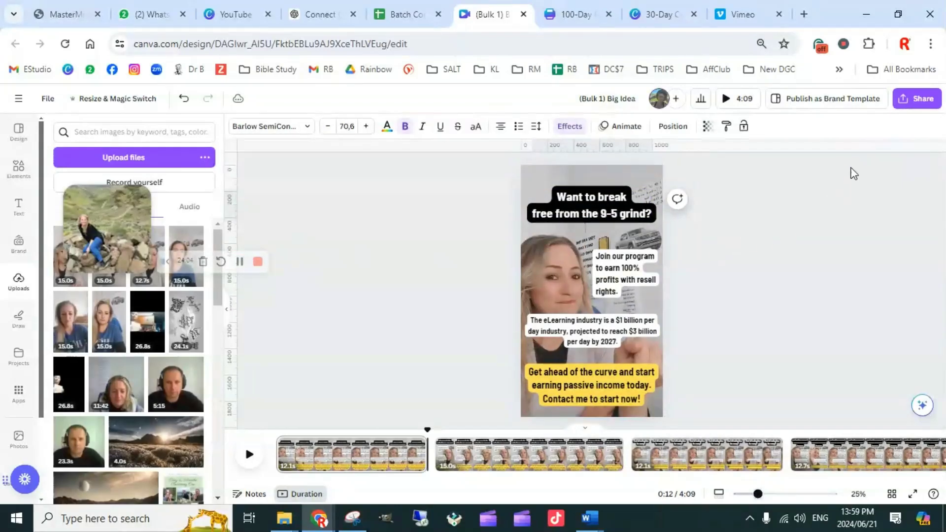
pyautogui.click(919, 99)
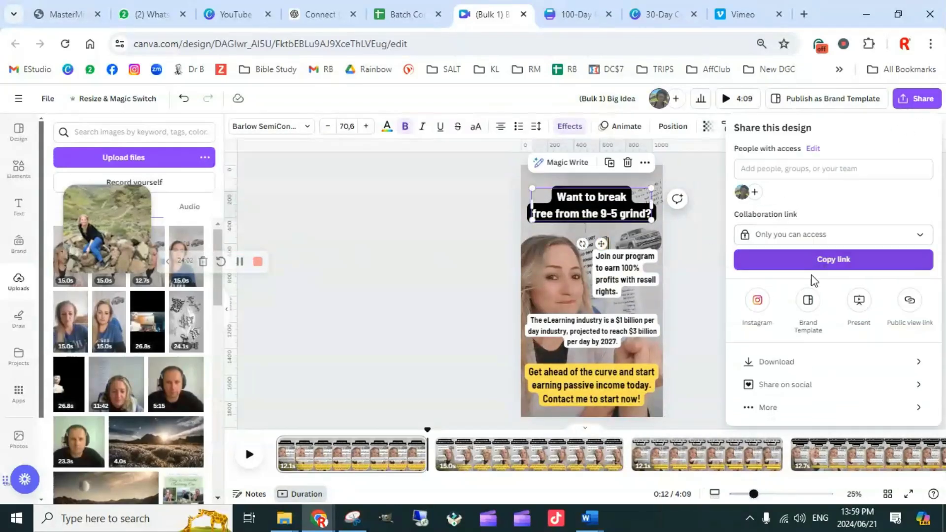
pyautogui.click(790, 365)
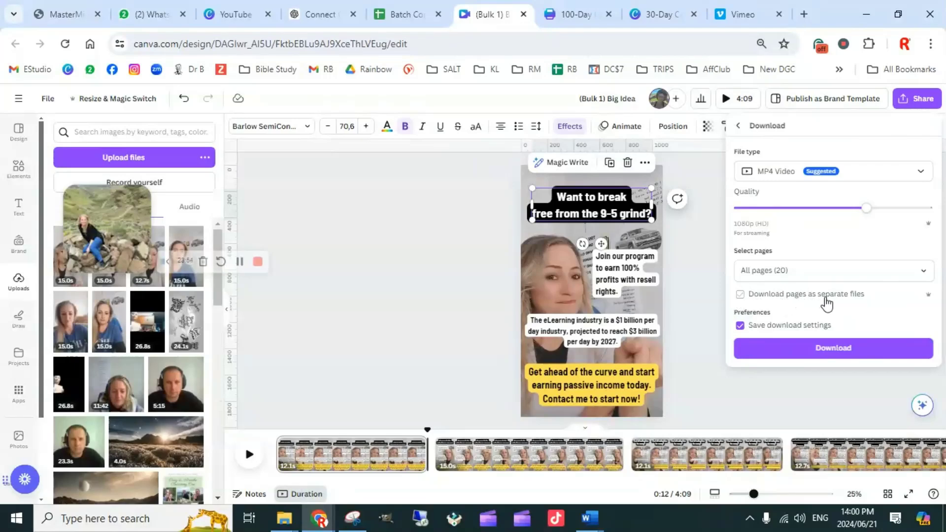
pyautogui.click(740, 295)
pyautogui.click(848, 350)
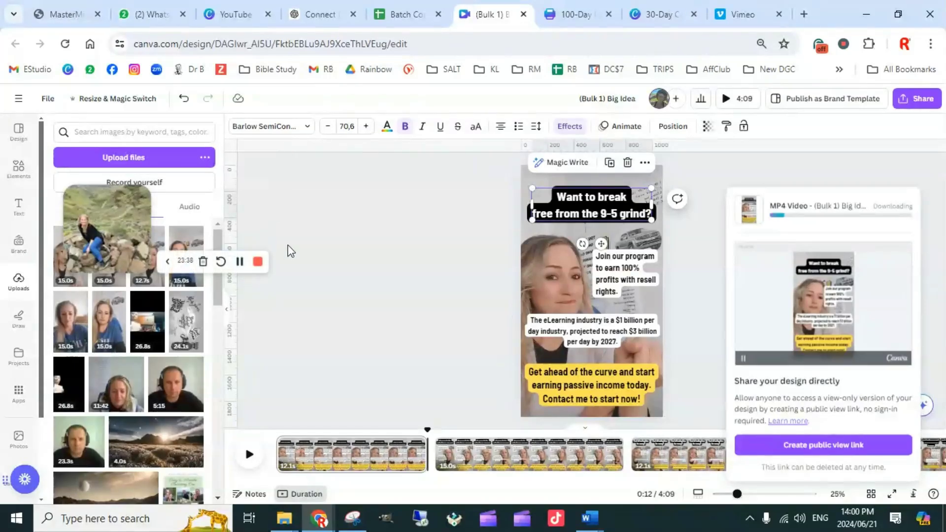
pyautogui.click(239, 261)
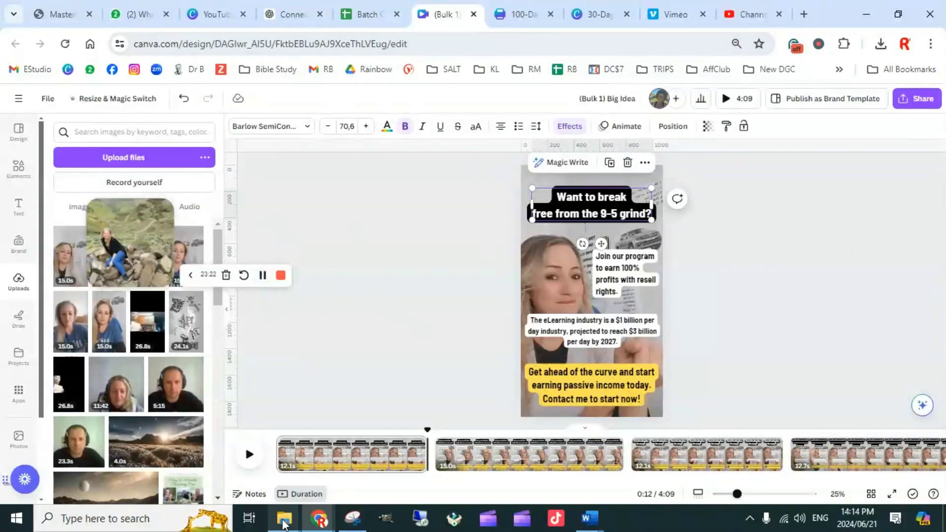
# Step: Switch to File Explorer and look through the exported videos in the "YT 20 Faceless July 24" folder
pyautogui.moveTo(284, 519)
pyautogui.click(243, 457)
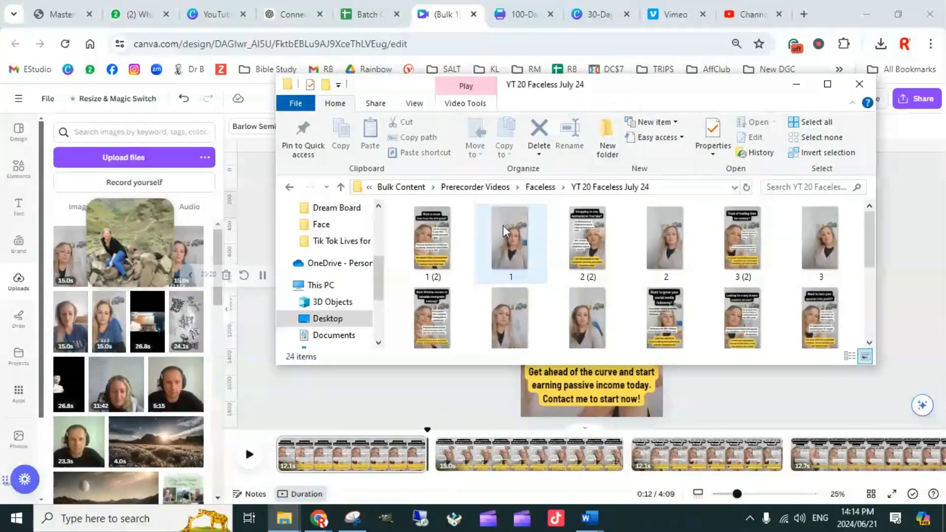
pyautogui.scroll(-3, 675, 276)
pyautogui.scroll(3, 677, 280)
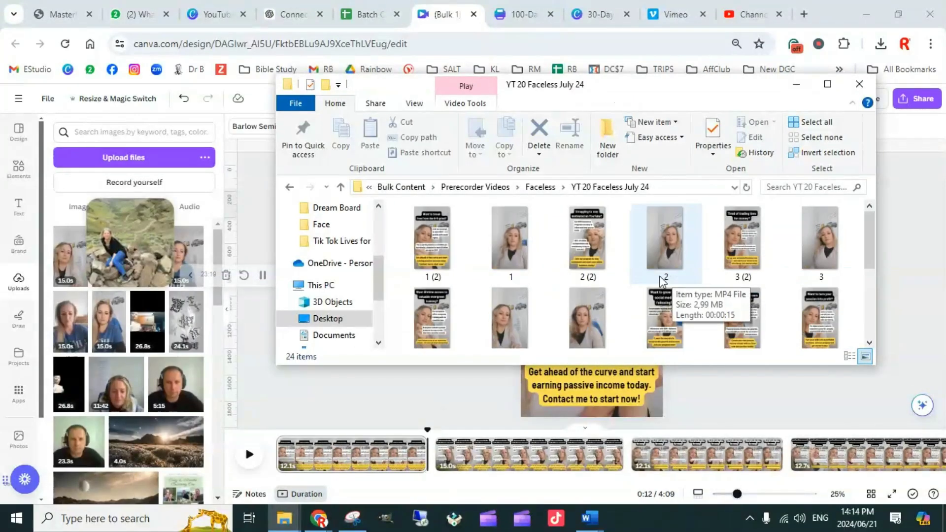
pyautogui.scroll(-3, 665, 284)
pyautogui.scroll(3, 670, 289)
pyautogui.scroll(-3, 672, 290)
pyautogui.scroll(3, 676, 294)
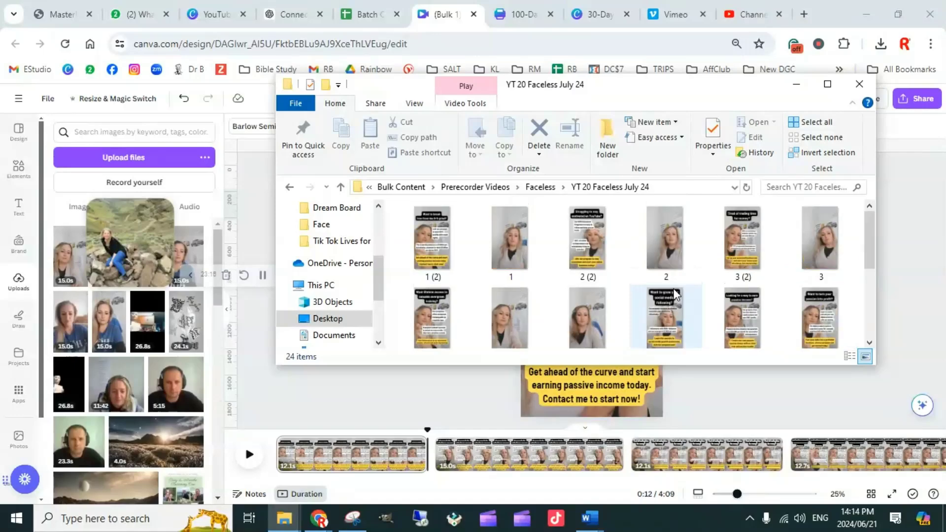
pyautogui.scroll(-3, 676, 294)
pyautogui.scroll(3, 679, 285)
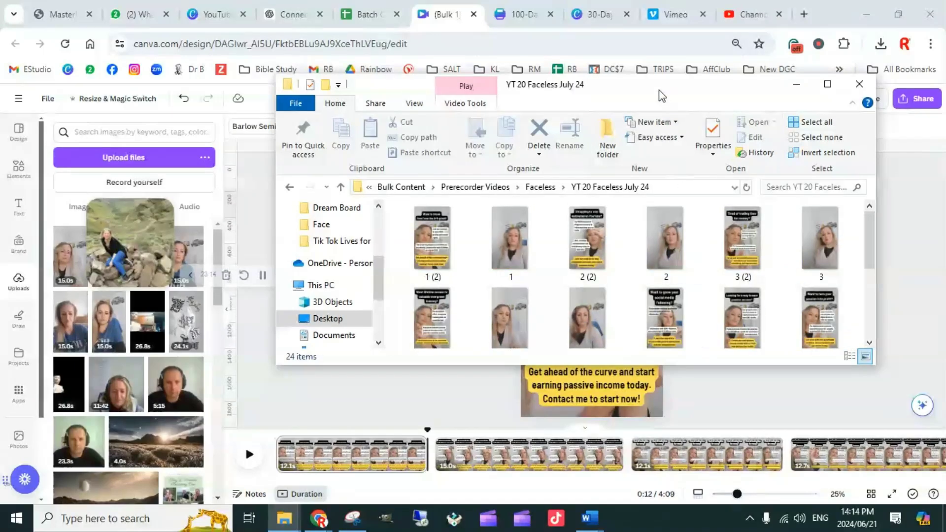
pyautogui.moveTo(662, 96); pyautogui.dragTo(460, 105)
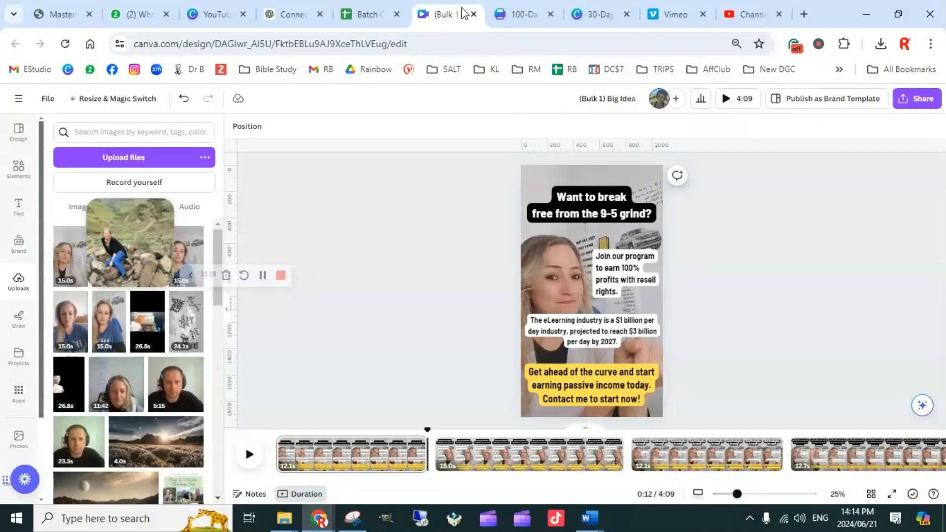
# Step: Switch to the channel content page in YouTube Studio and start a video upload up to choosing the file
pyautogui.click(473, 14)
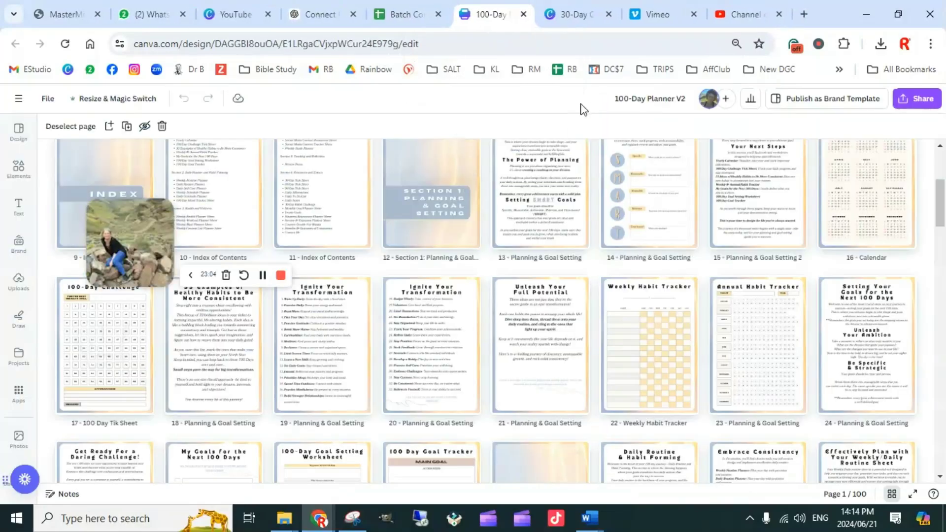
pyautogui.click(658, 20)
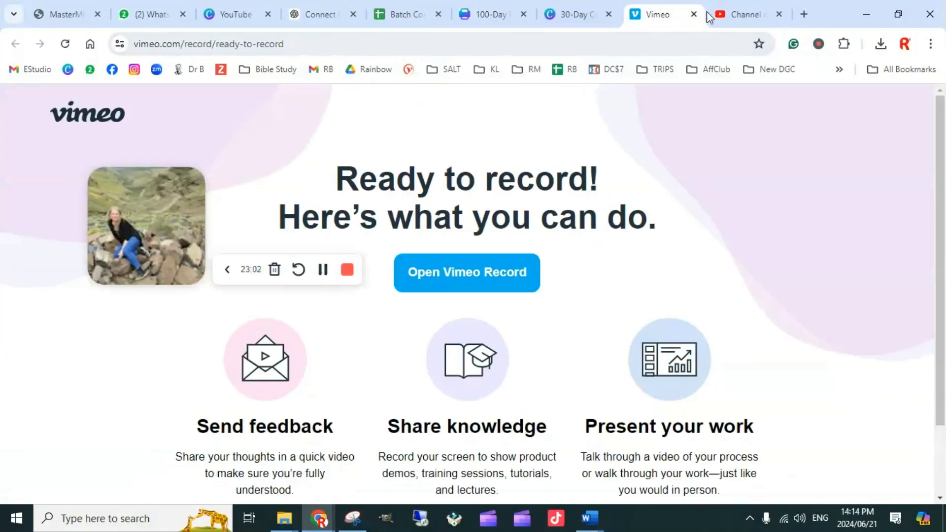
pyautogui.click(744, 14)
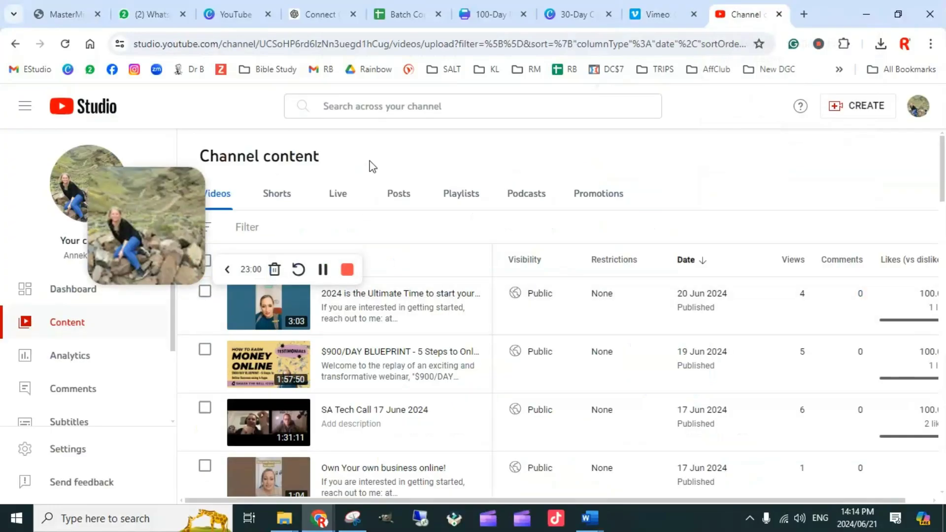
pyautogui.moveTo(157, 213); pyautogui.dragTo(91, 177)
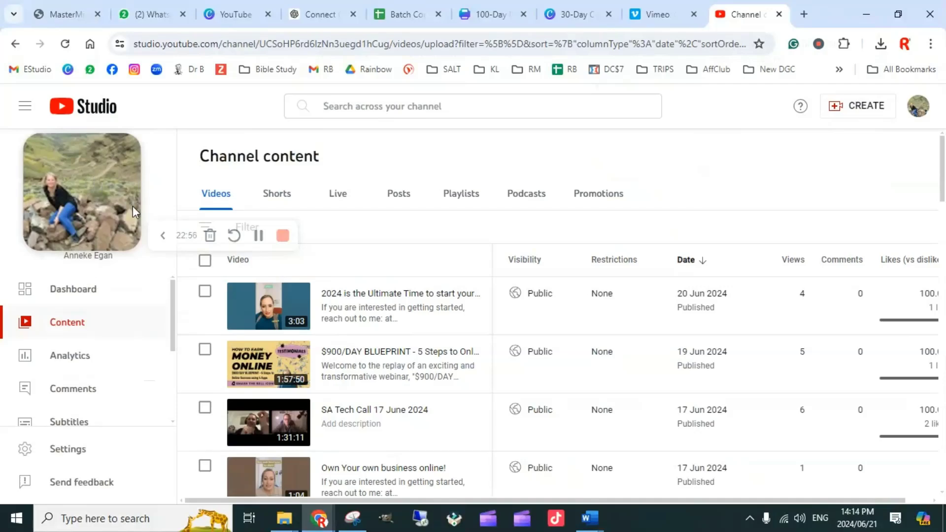
pyautogui.click(161, 240)
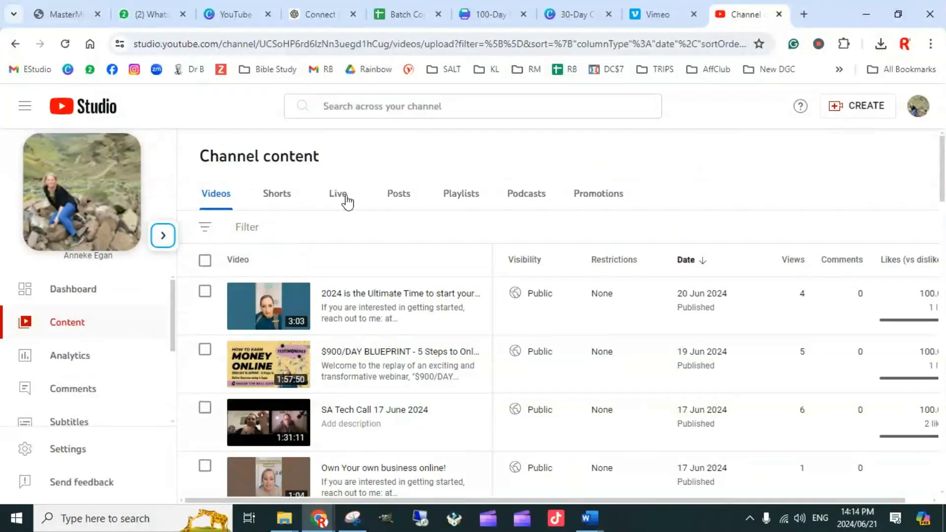
pyautogui.click(863, 113)
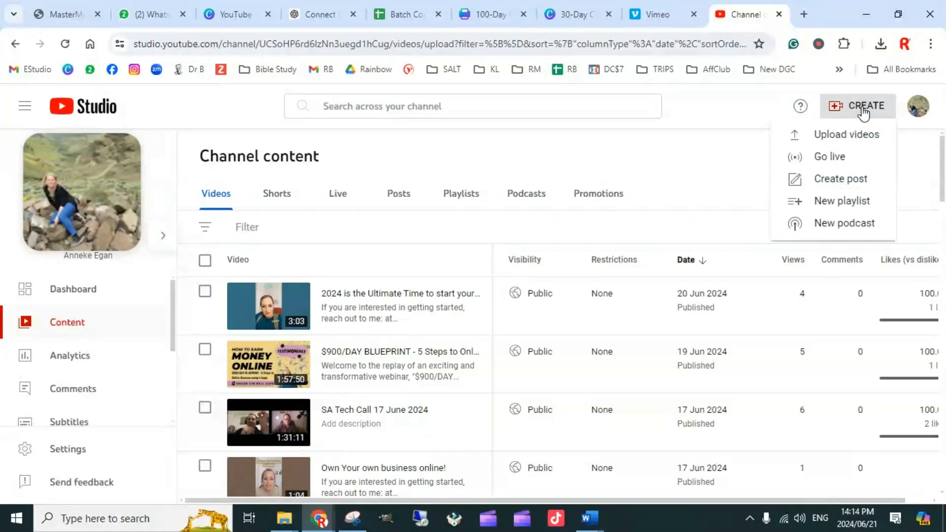
pyautogui.click(858, 143)
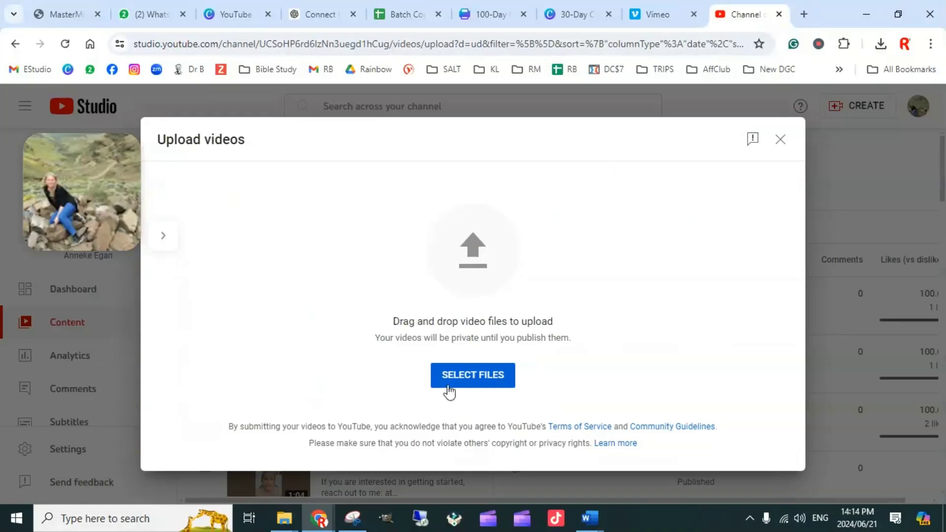
pyautogui.click(472, 378)
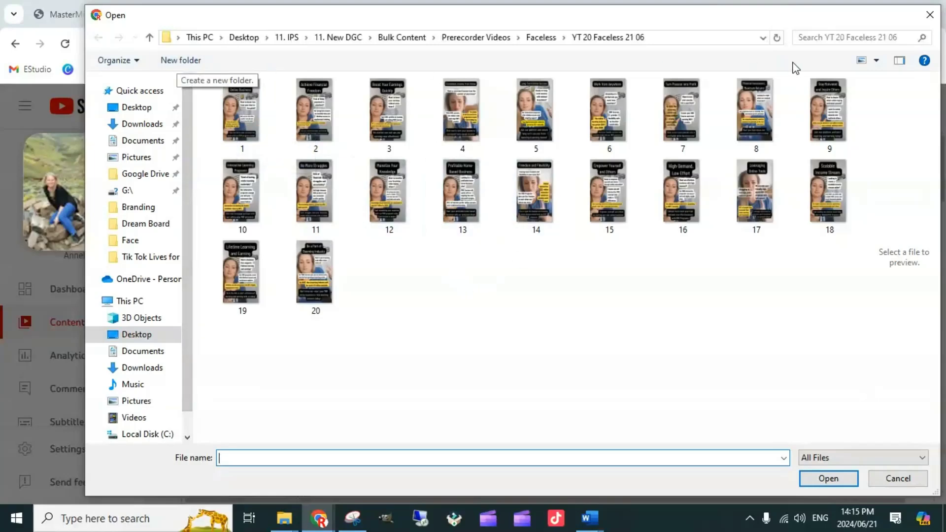
# Step: Enlarge the file thumbnails and browse to the "YT 20 Faceless July 24" folder under Prerecorder Videos, Faceless
pyautogui.click(876, 61)
pyautogui.click(887, 33)
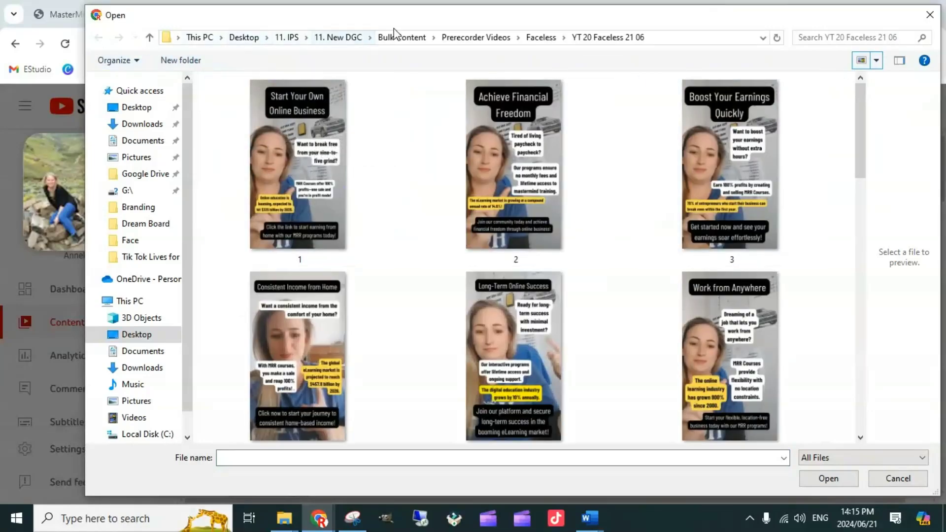
pyautogui.click(475, 38)
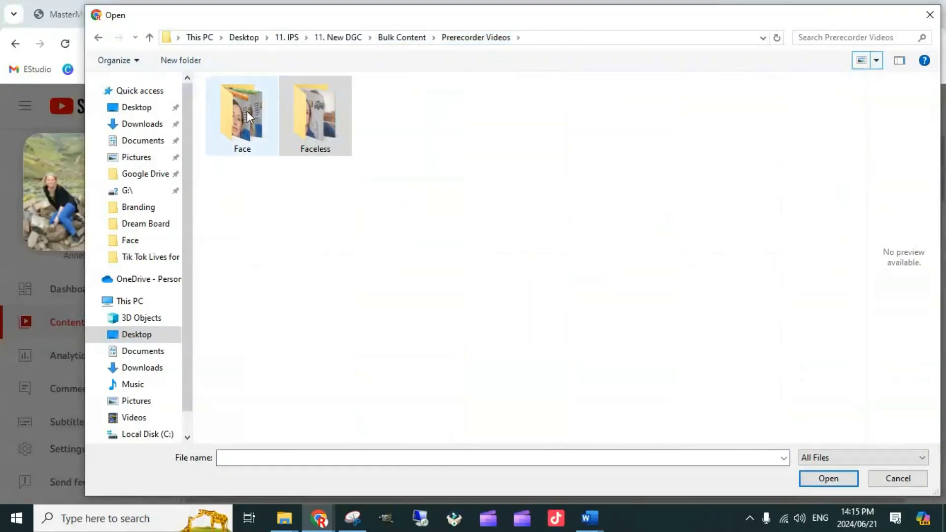
pyautogui.doubleClick(315, 126)
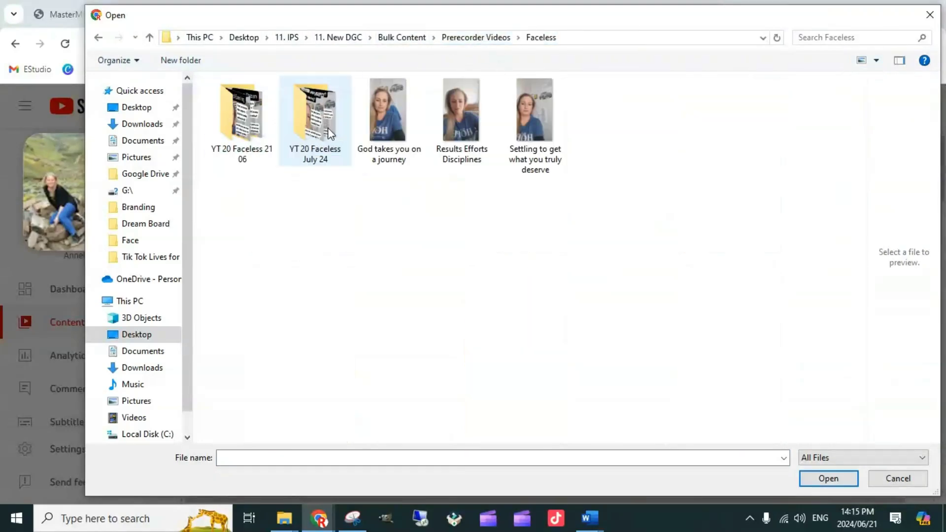
pyautogui.doubleClick(315, 129)
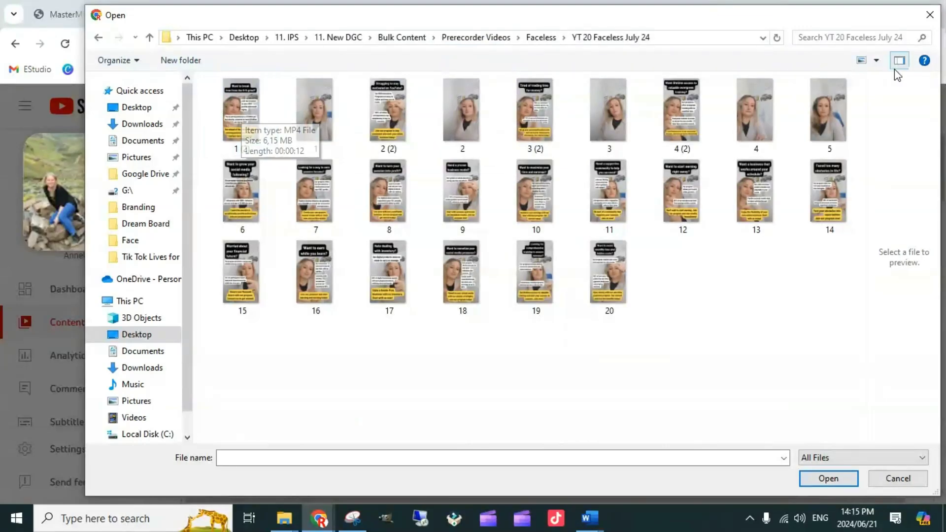
# Step: Enlarge the thumbnails in the "YT 20 Faceless July 24" folder and upload the video file "1 (2)"
pyautogui.click(876, 60)
pyautogui.click(875, 40)
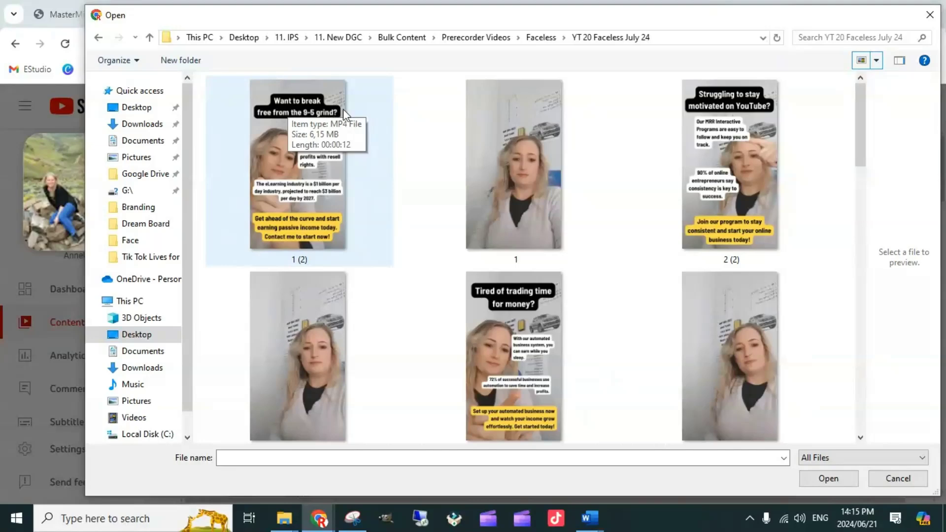
pyautogui.click(289, 179)
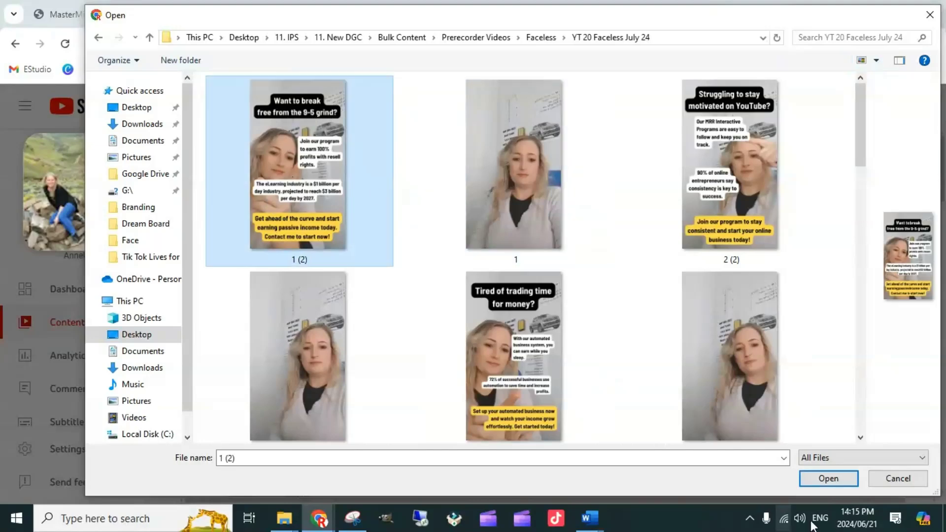
pyautogui.click(829, 478)
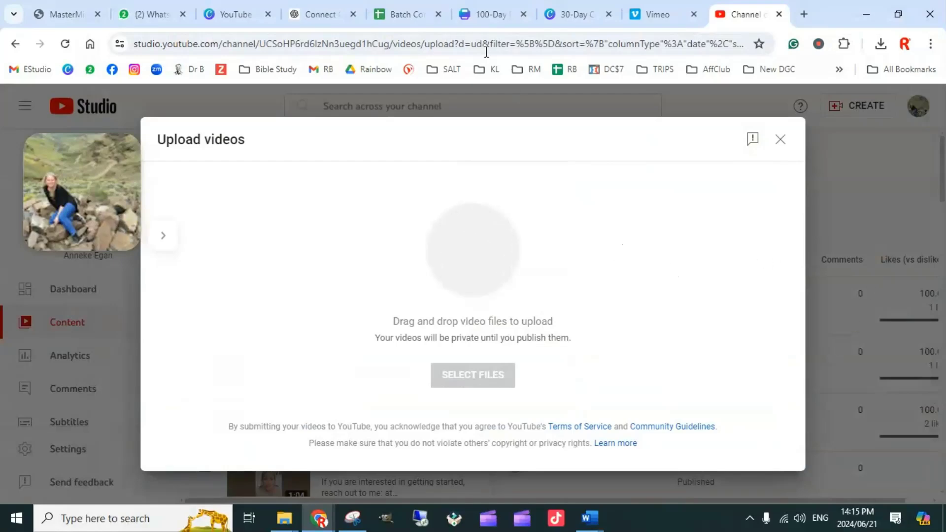
# Step: Review the first script in the spreadsheet's Content Ideas 2 sheet, and select the placeholder title "1 2" in the YouTube upload details
pyautogui.click(401, 15)
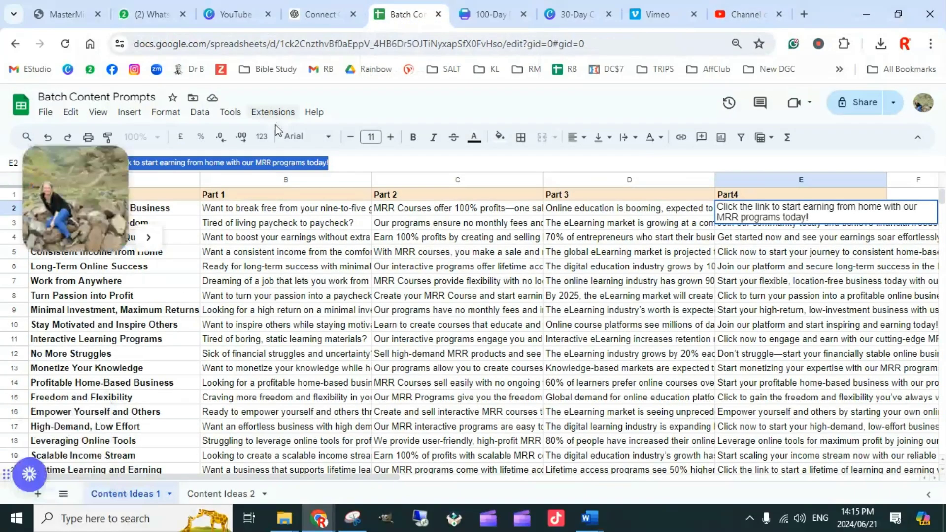
pyautogui.click(213, 494)
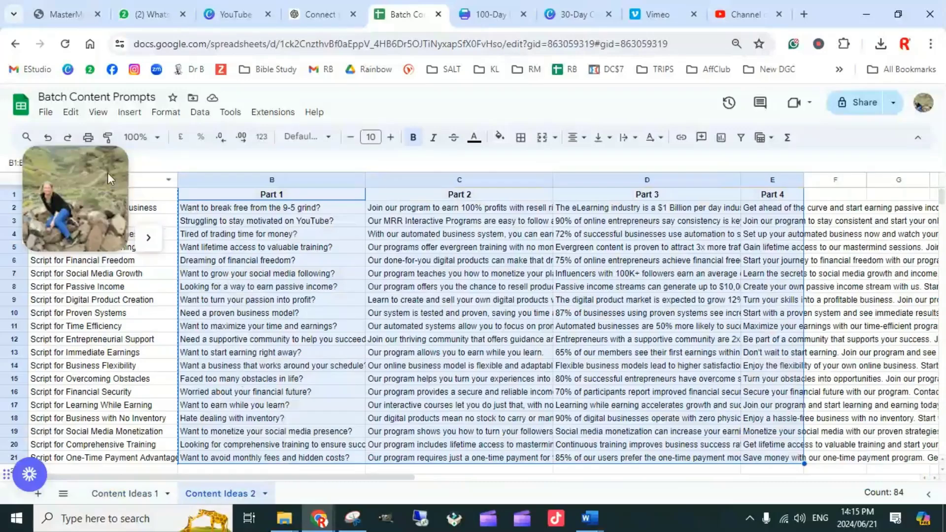
pyautogui.moveTo(85, 193); pyautogui.dragTo(409, 95)
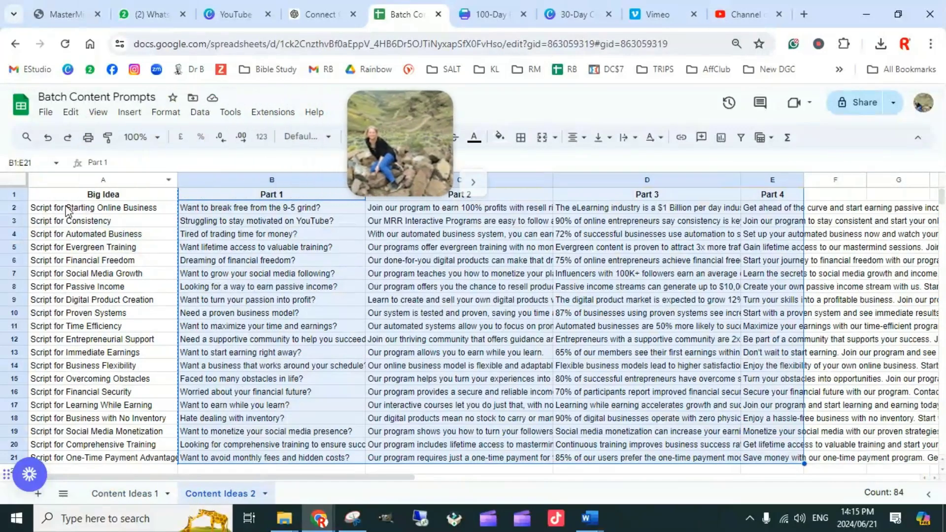
pyautogui.click(157, 211)
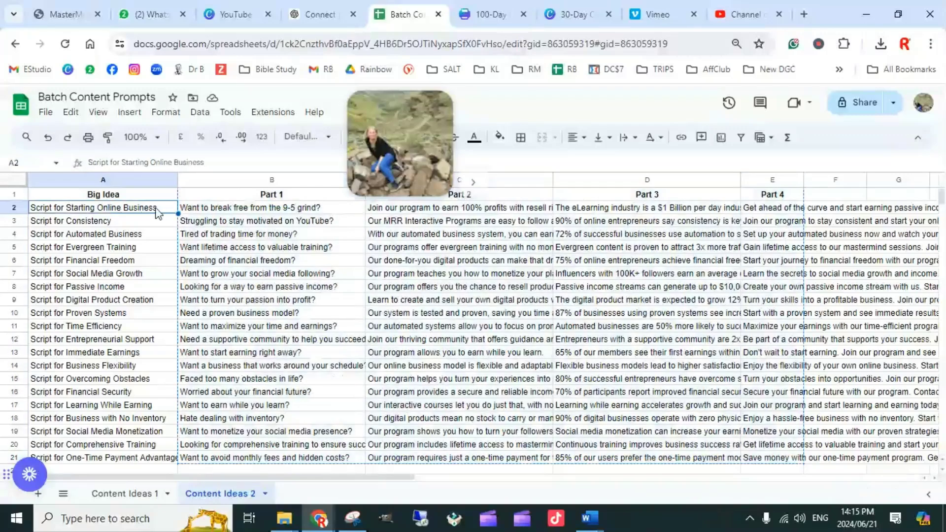
pyautogui.click(259, 212)
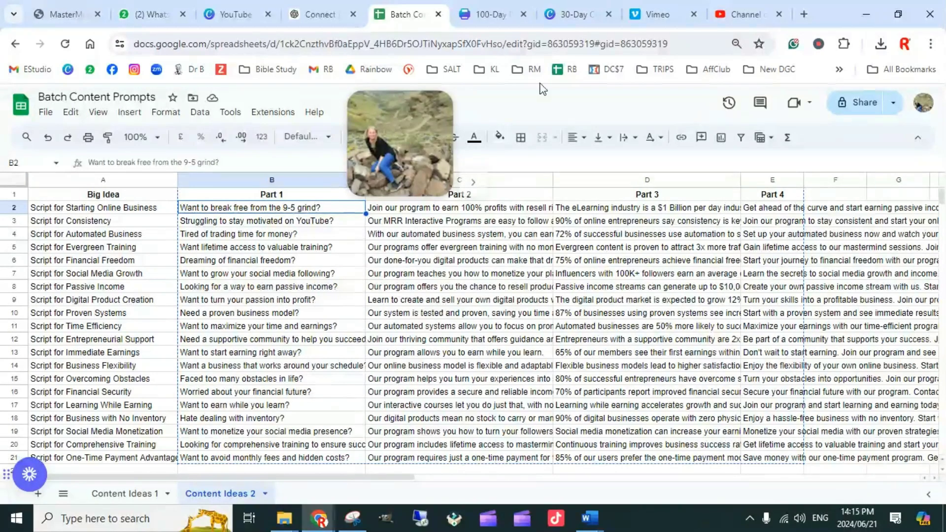
pyautogui.click(747, 15)
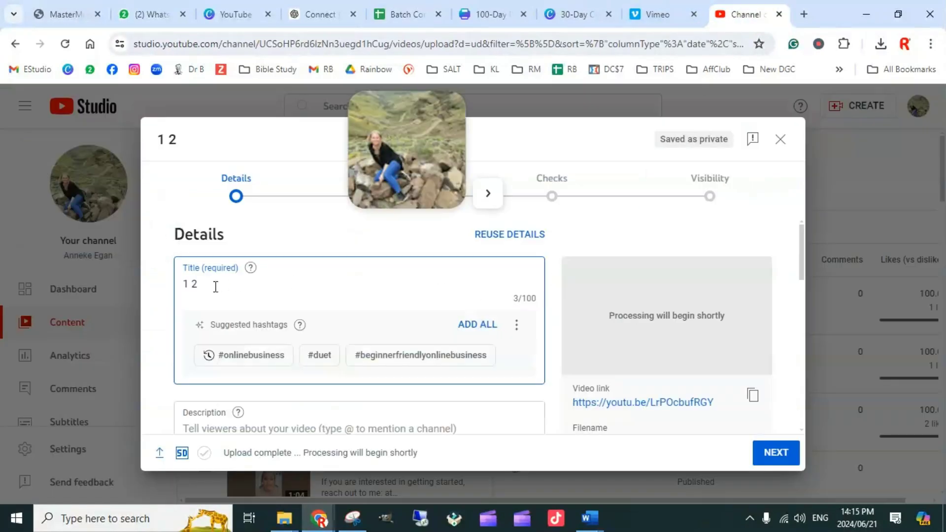
pyautogui.moveTo(204, 282); pyautogui.dragTo(182, 285)
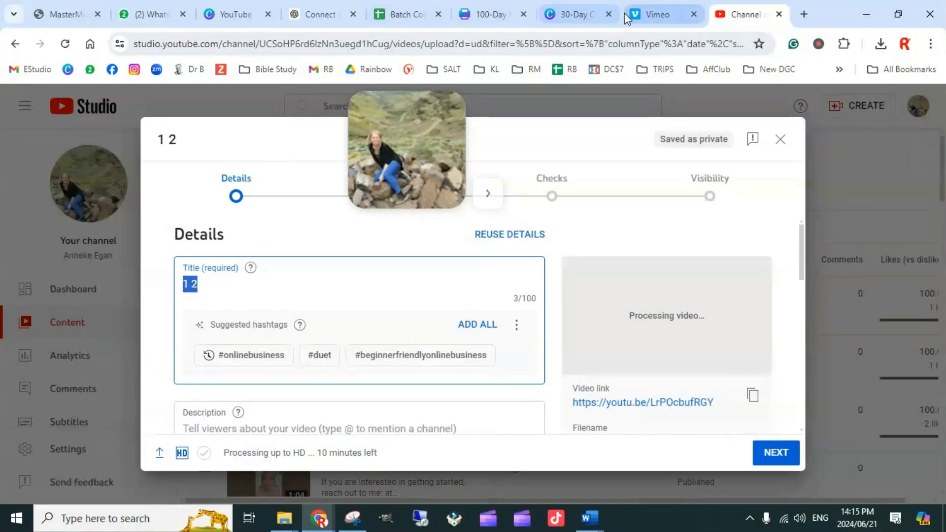
# Step: Copy "Starting Online Business" from the first script's Big Idea cell in the spreadsheet into a new ChatGPT message, followed by a comma
pyautogui.click(399, 13)
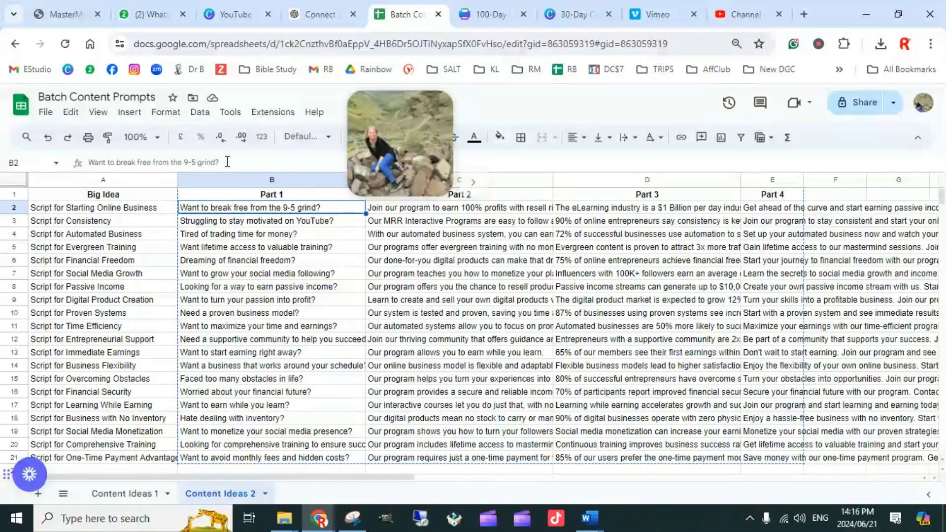
pyautogui.click(144, 209)
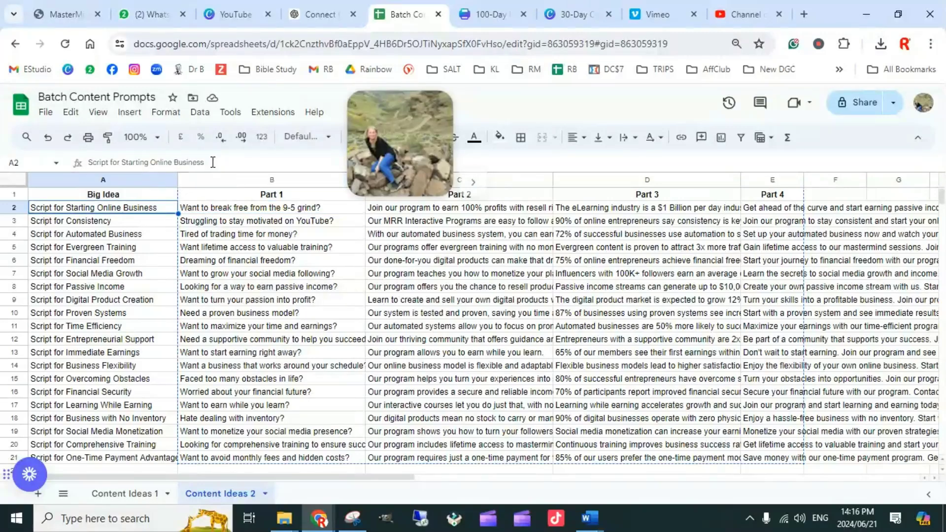
pyautogui.moveTo(212, 162); pyautogui.dragTo(121, 162)
pyautogui.hotkey('ctrl', 'c')
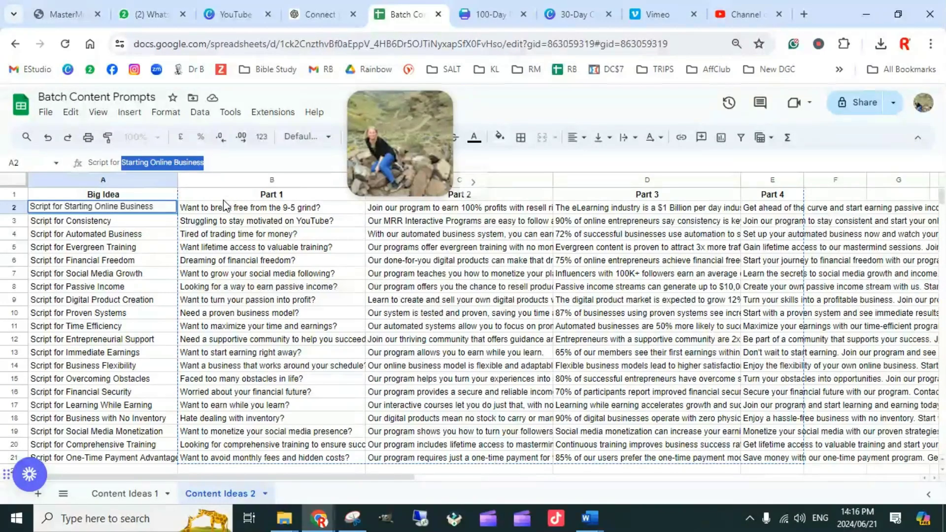
pyautogui.click(320, 13)
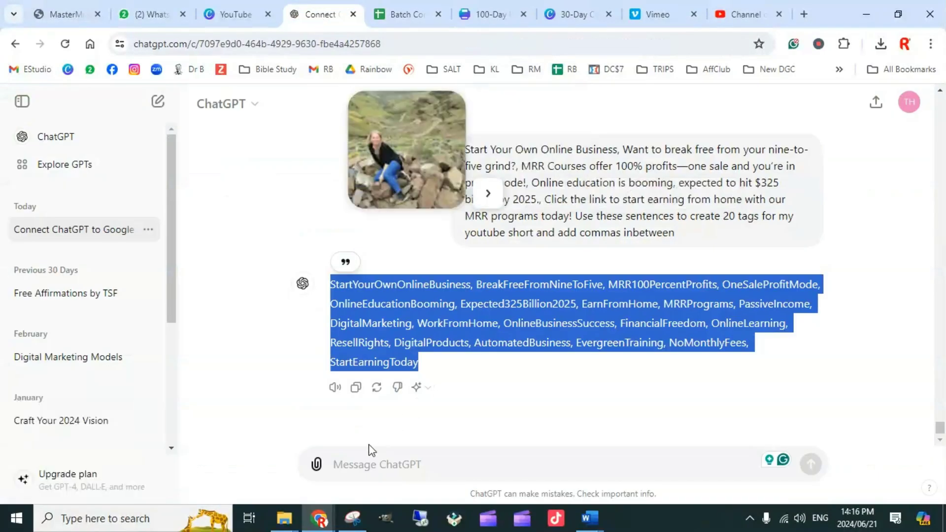
pyautogui.click(362, 460)
pyautogui.hotkey('ctrl', 'v')
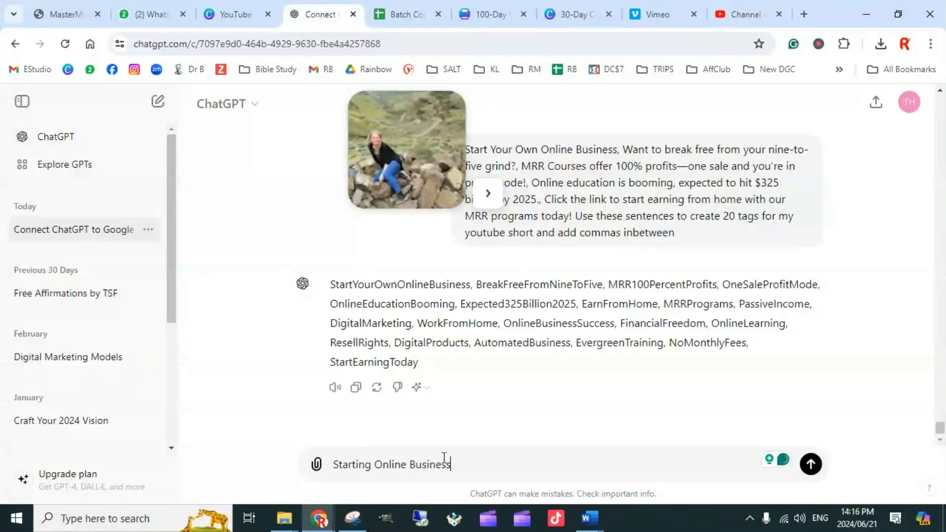
pyautogui.write(',')
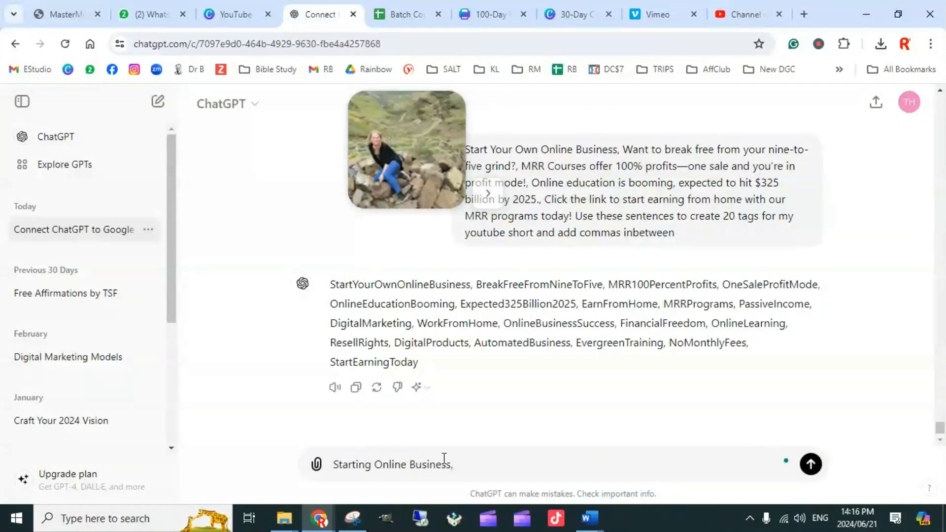
# Step: Copy the first script's Part 1 text, "Want to break free from the 9-5 grind?", into the ChatGPT message, followed by a comma
pyautogui.click(405, 18)
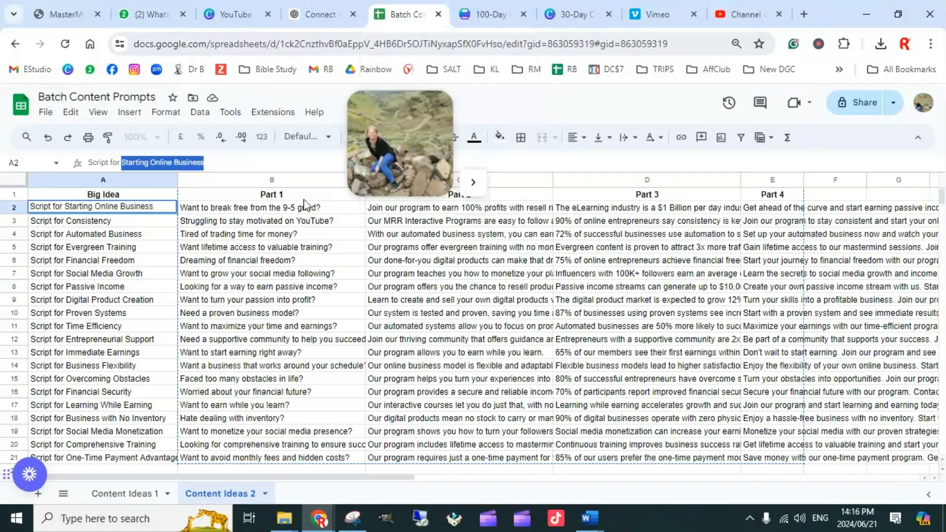
pyautogui.click(323, 212)
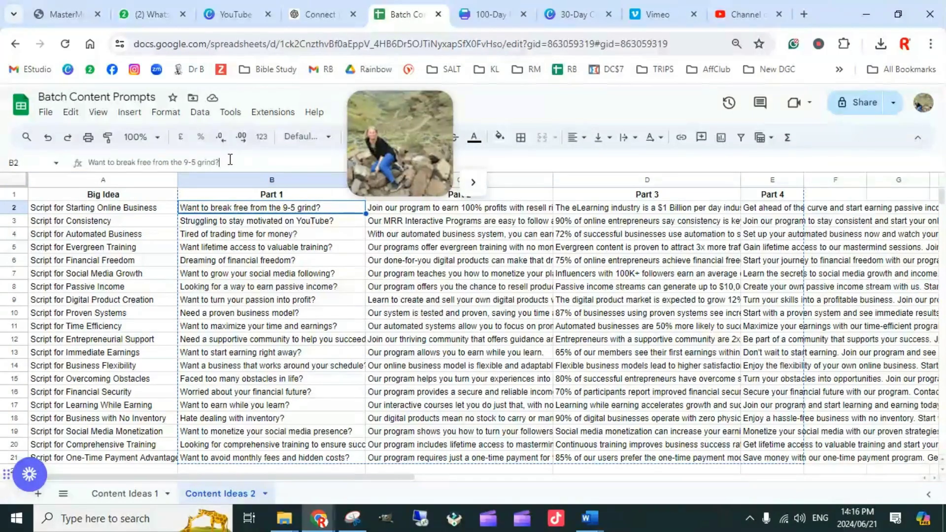
pyautogui.moveTo(231, 162); pyautogui.dragTo(90, 158)
pyautogui.hotkey('ctrl', 'c')
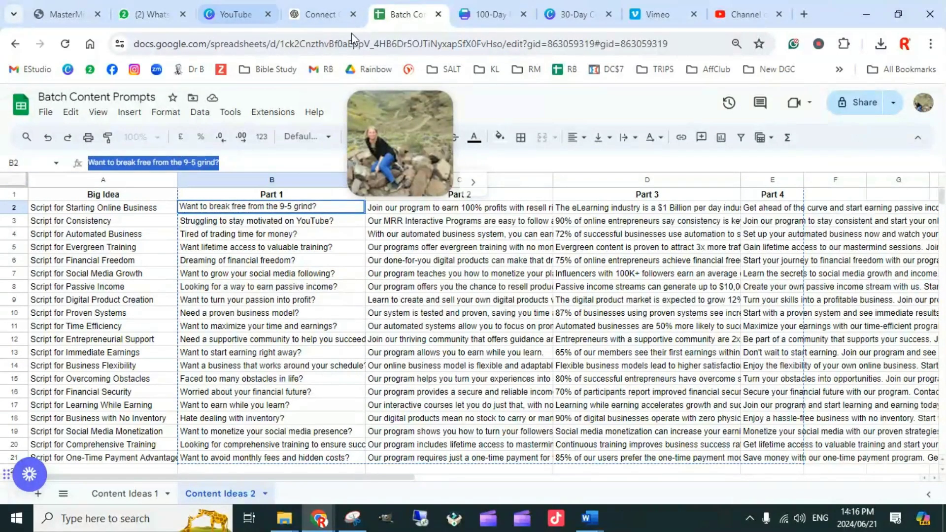
pyautogui.click(323, 12)
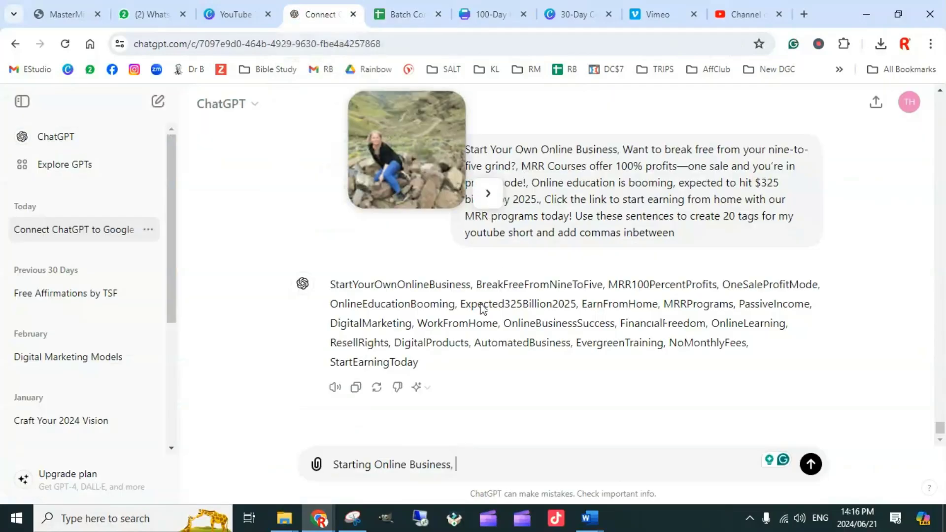
pyautogui.hotkey('ctrl', 'v')
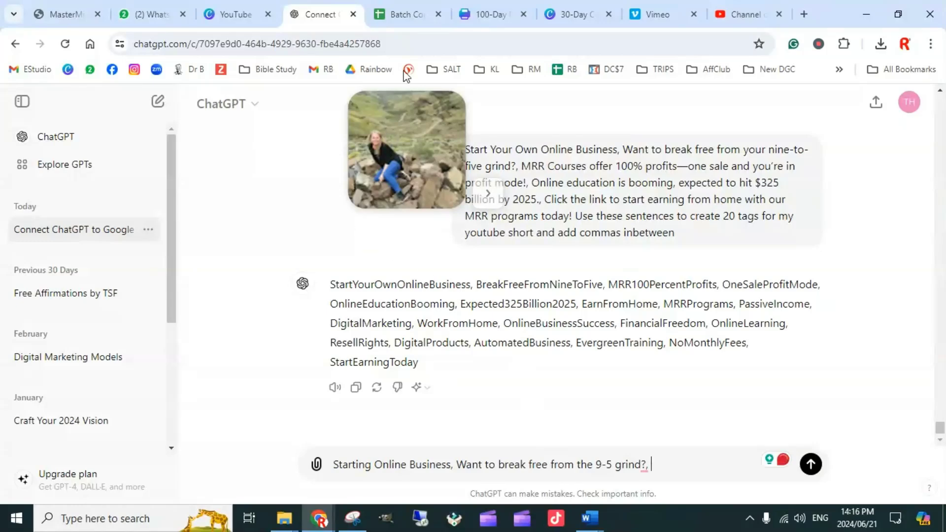
# Step: Append the first script's Part 2 text, "Join our program to earn 100% profits with resell rights.", from the spreadsheet to the ChatGPT message
pyautogui.click(399, 14)
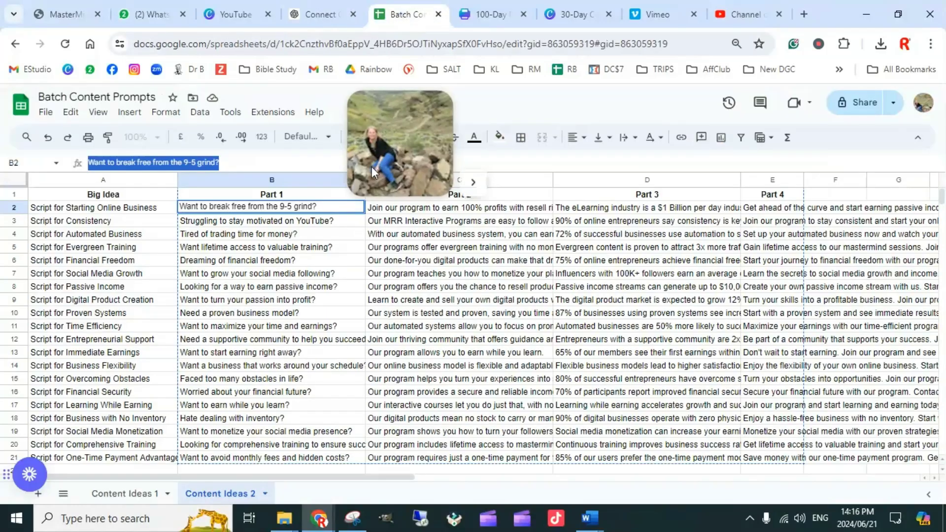
pyautogui.click(451, 210)
pyautogui.moveTo(283, 164); pyautogui.dragTo(109, 160)
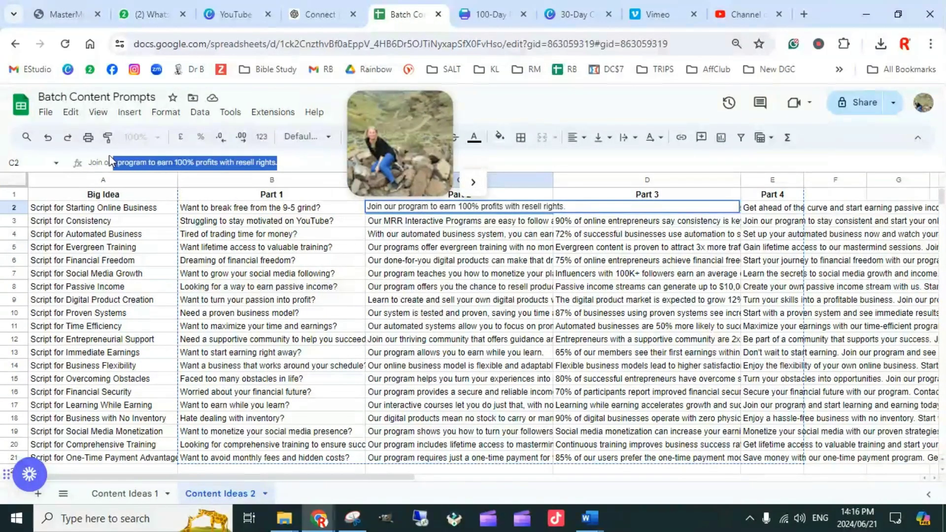
pyautogui.click(321, 14)
pyautogui.write('Join our program to earn 100% profits with resell rights.')
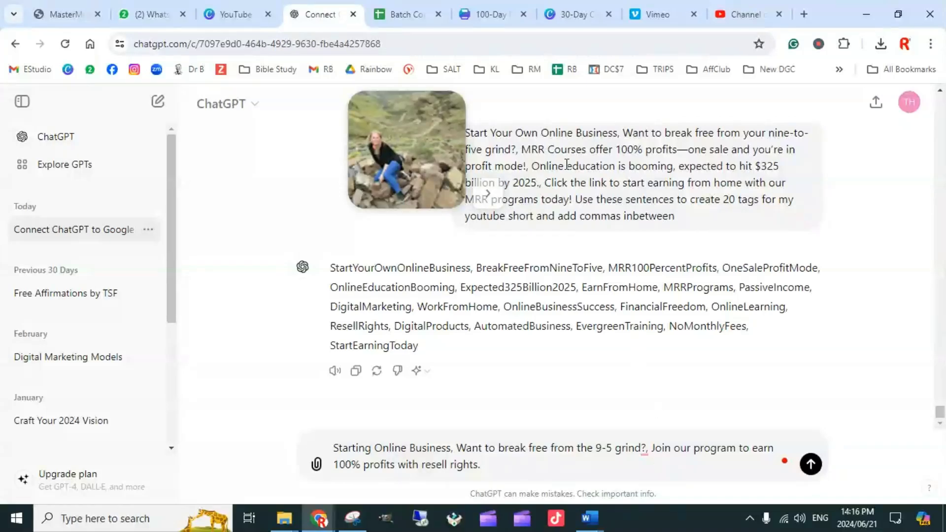
# Step: Append the first script's Part 3 sentence about the eLearning industry growing to $3 Billion per day by 2027 to the ChatGPT message
pyautogui.click(412, 16)
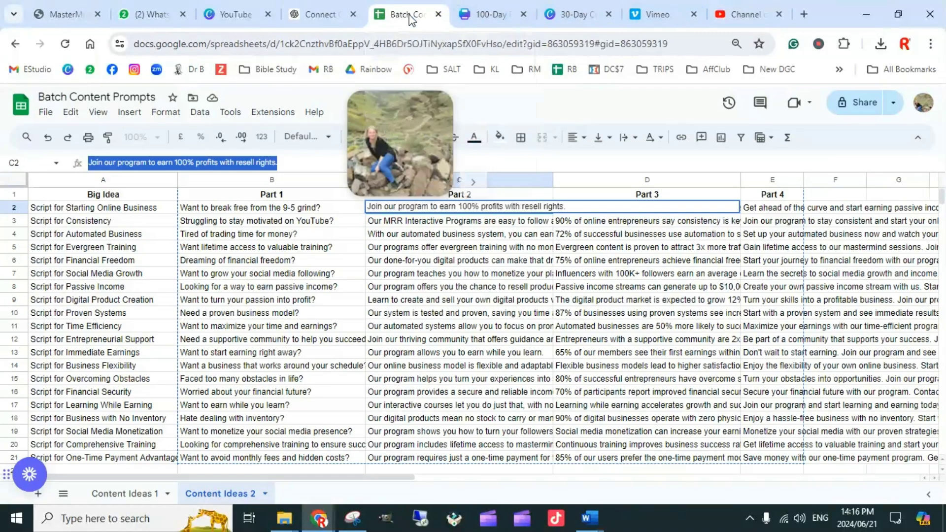
pyautogui.click(641, 207)
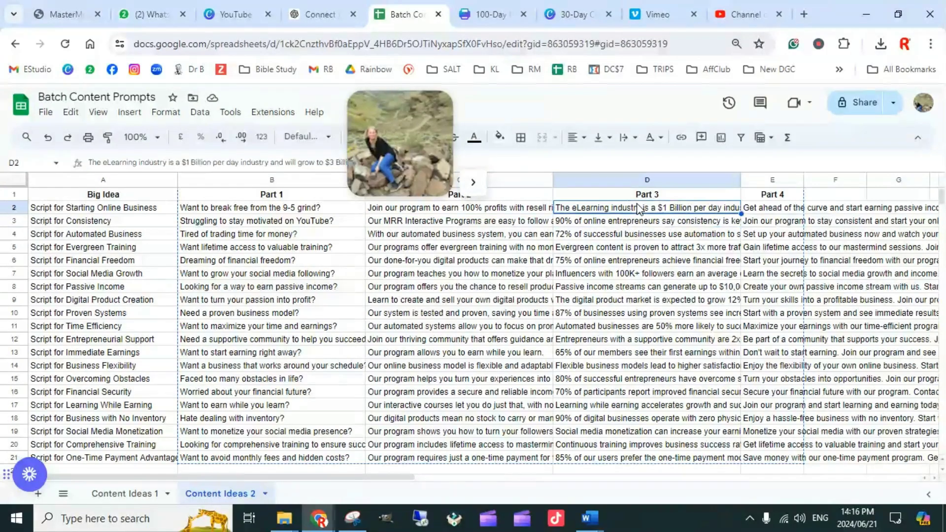
pyautogui.tripleClick(299, 166)
pyautogui.hotkey('ctrl', 'c')
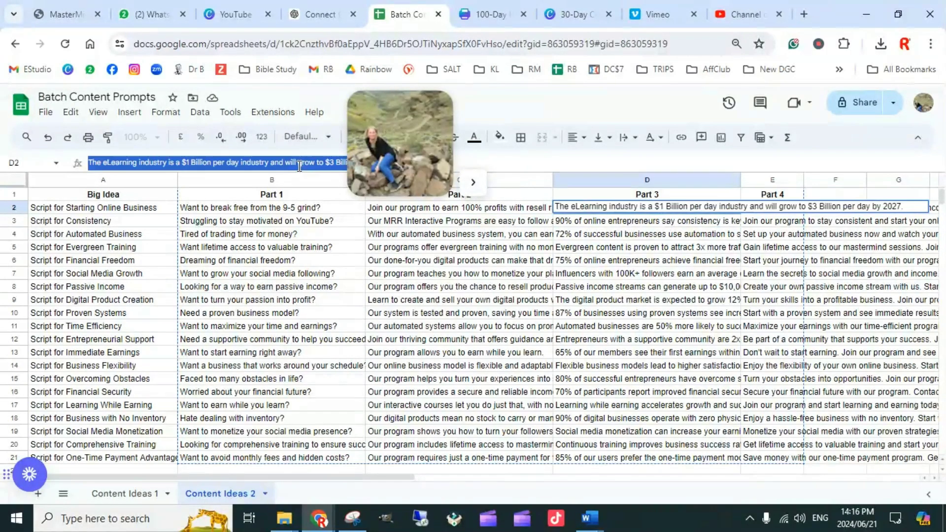
pyautogui.click(321, 16)
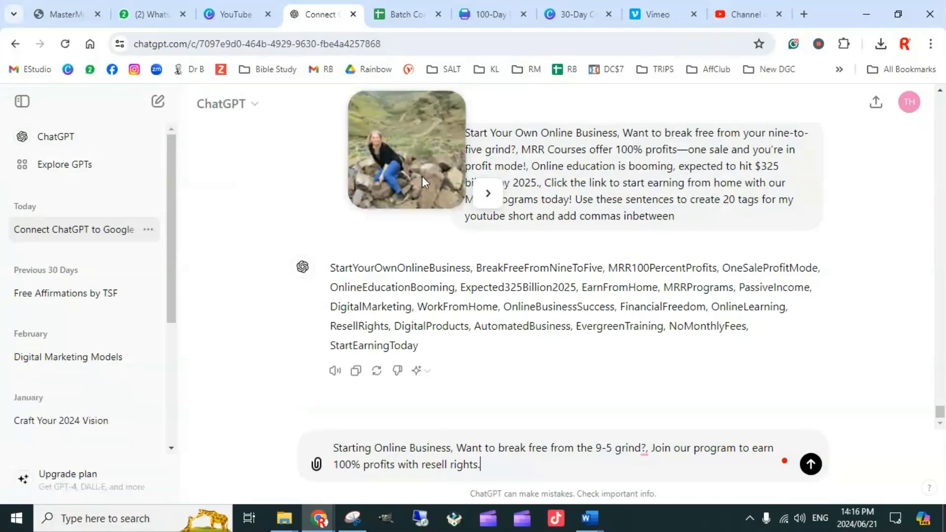
pyautogui.hotkey('ctrl', 'v')
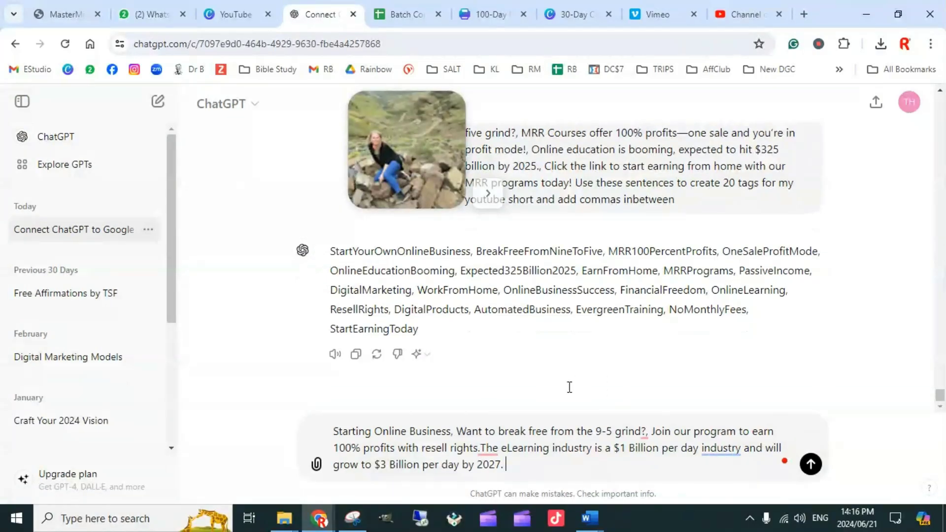
# Step: Append the first script's Part 4 text, "Get ahead of the curve and start earning passive income today. Contact me to start now!", to the ChatGPT message
pyautogui.click(407, 16)
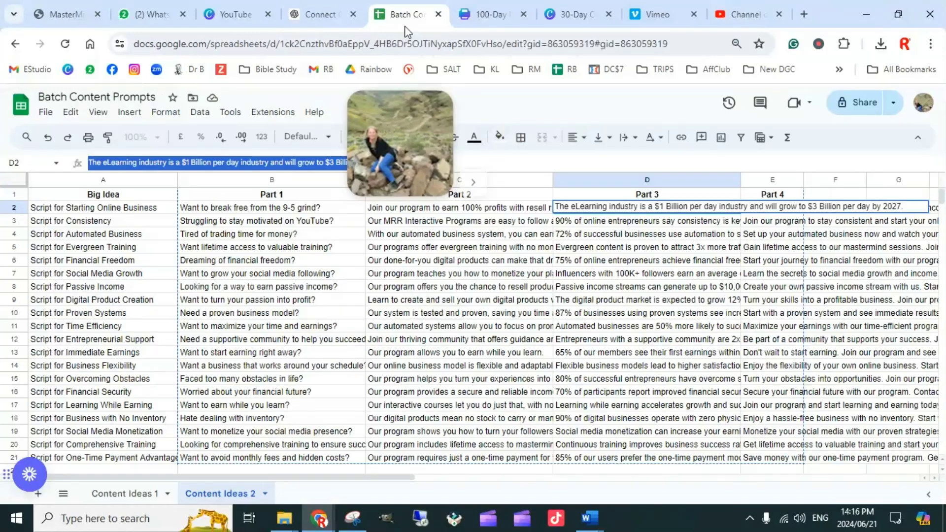
pyautogui.click(692, 255)
pyautogui.click(766, 212)
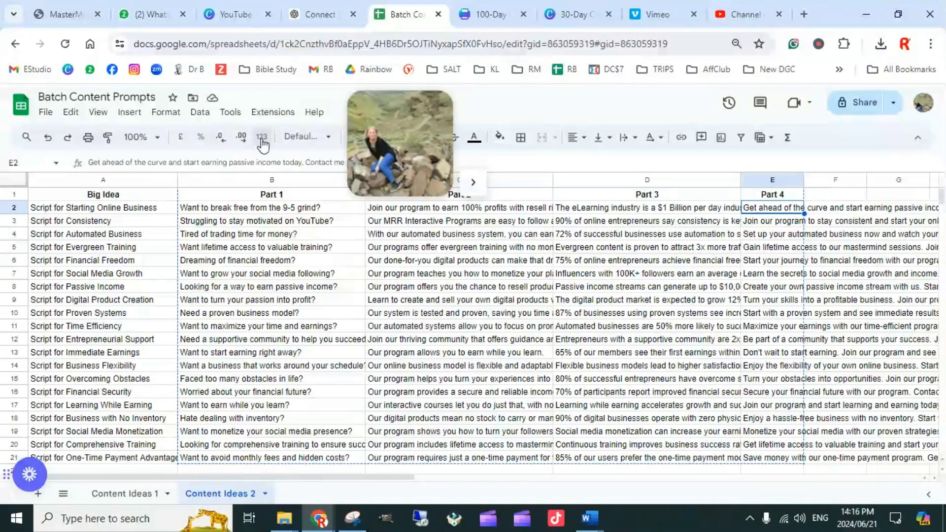
pyautogui.tripleClick(279, 160)
pyautogui.hotkey('ctrl', 'c')
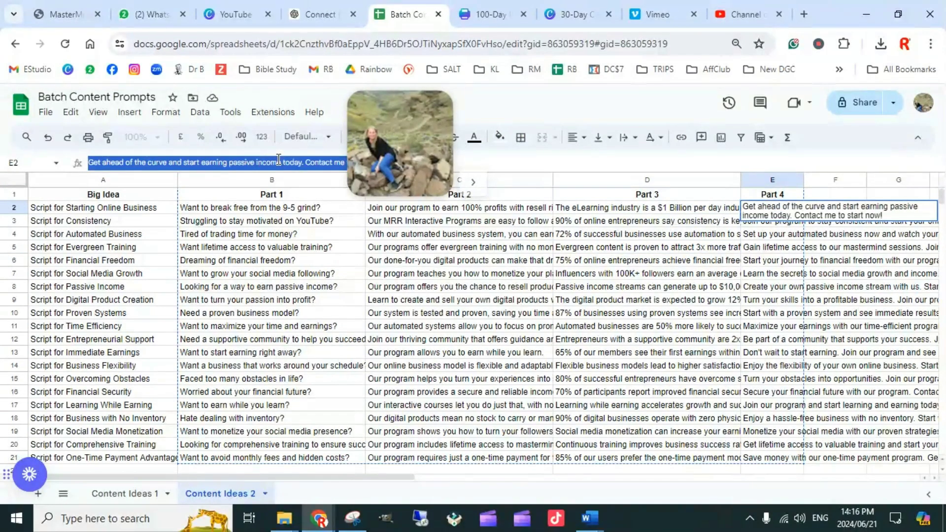
pyautogui.click(315, 14)
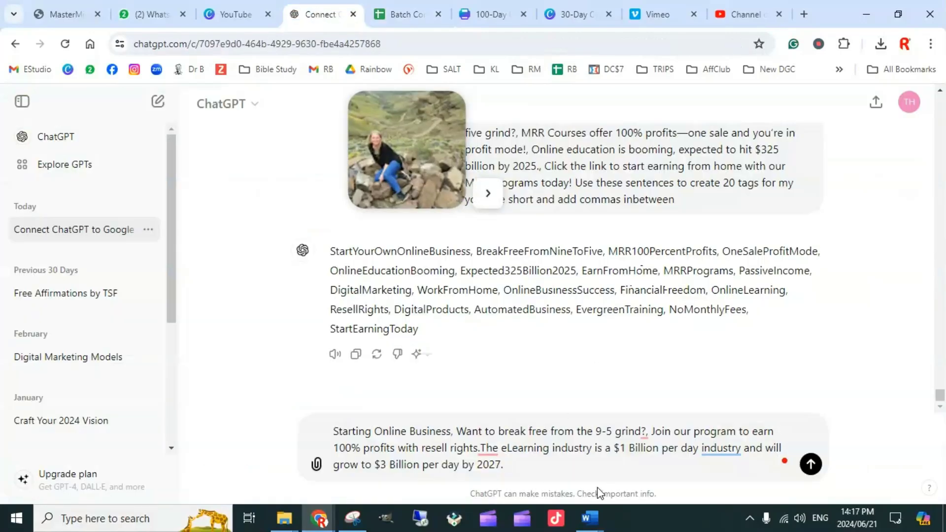
pyautogui.hotkey('ctrl', 'v')
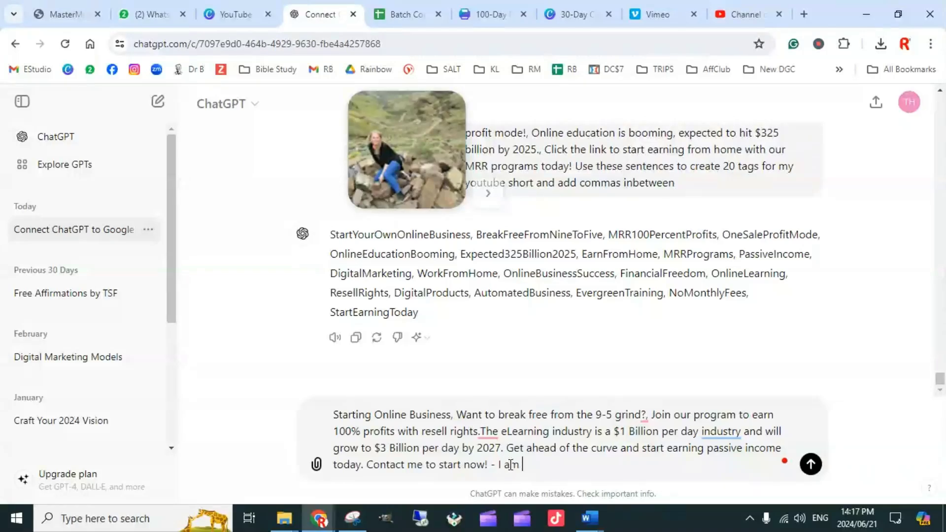
# Step: Continue the ChatGPT message, saying a short is being posted on YouTube and requesting a compelling title and a short description from the info above
pyautogui.write('posting a short on YouTu')
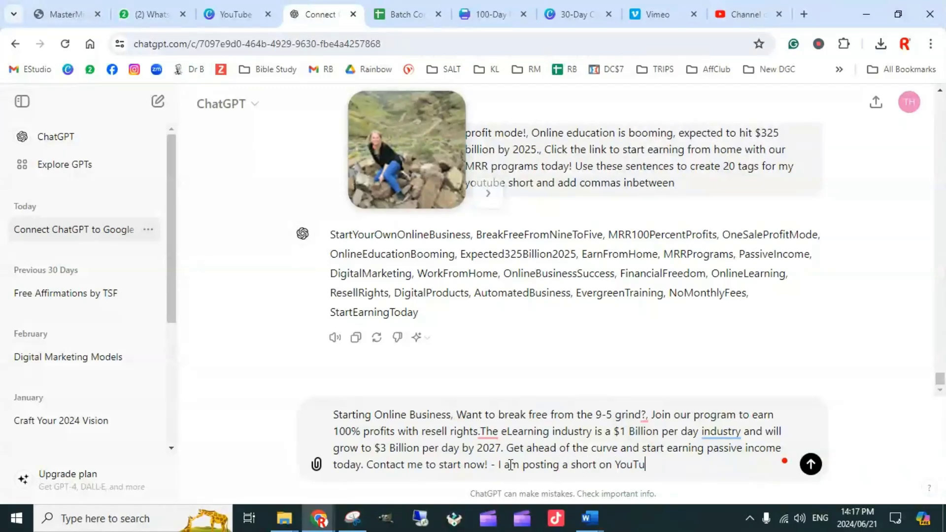
pyautogui.write('be - Please use the info abo')
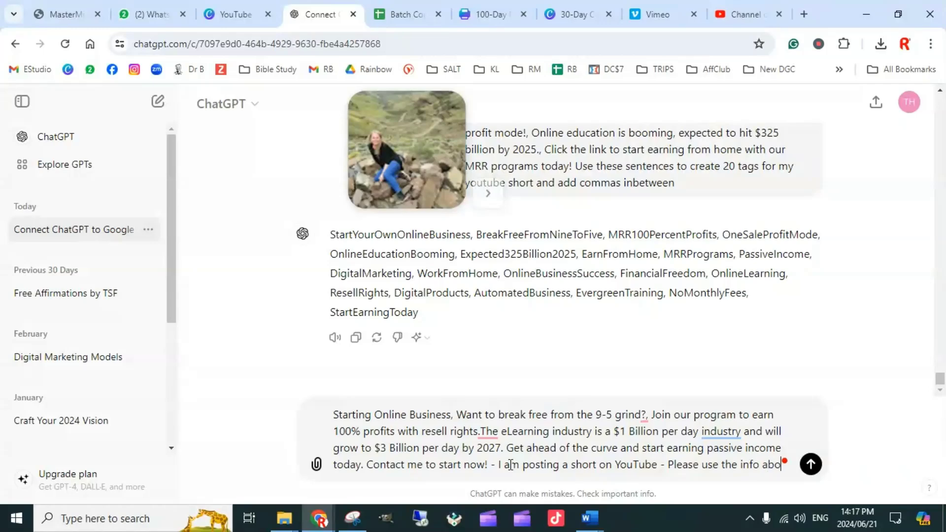
pyautogui.write('ve to cr')
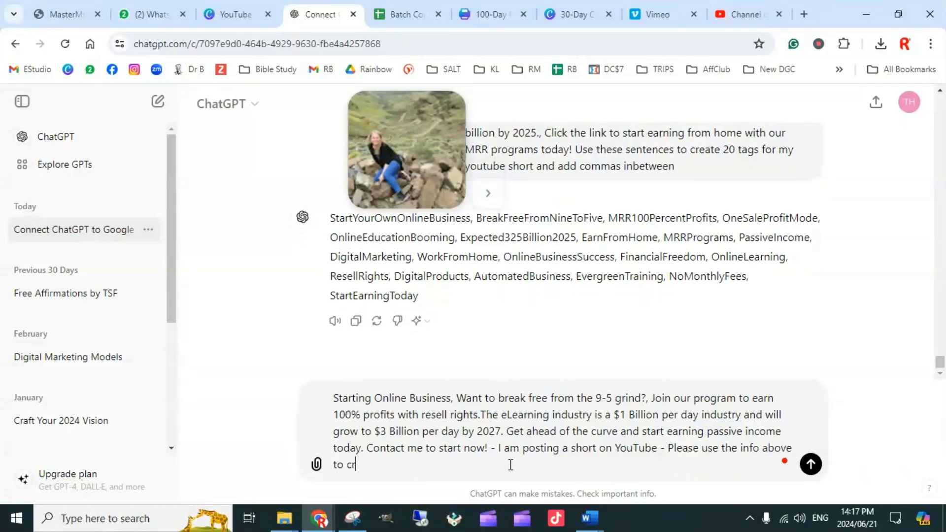
pyautogui.write('eate a compelling title f')
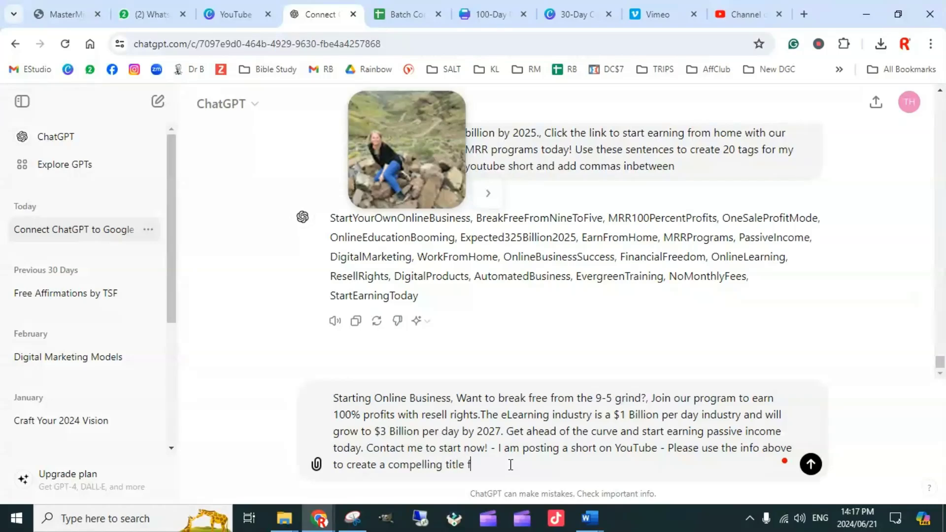
pyautogui.write('or my Short and a')
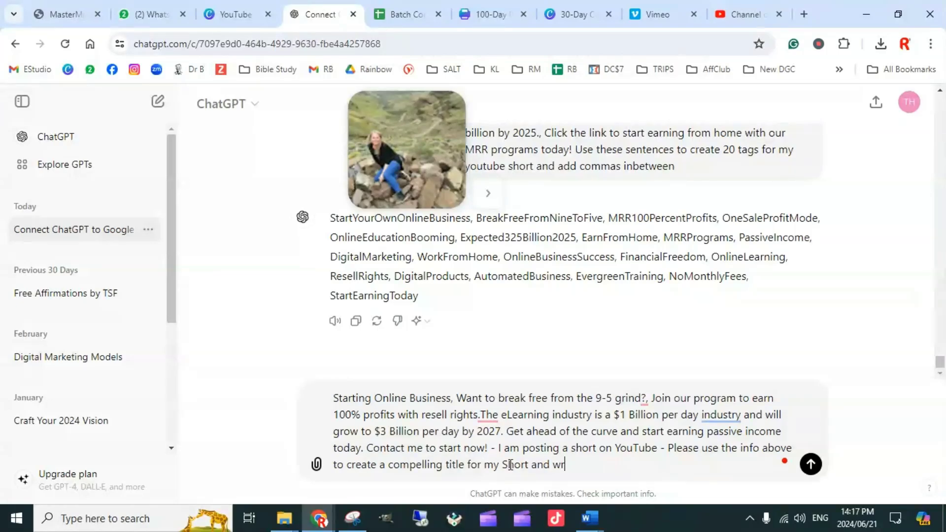
pyautogui.write(' ite a short decsripti')
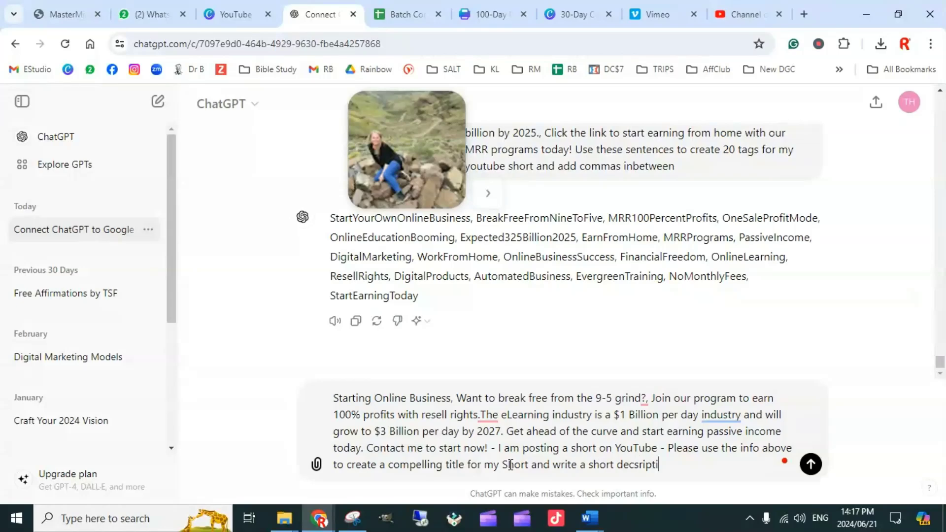
# Step: Complete the ChatGPT request with "and provide 20 tags and add commas in between the tags"
pyautogui.write('and provide')
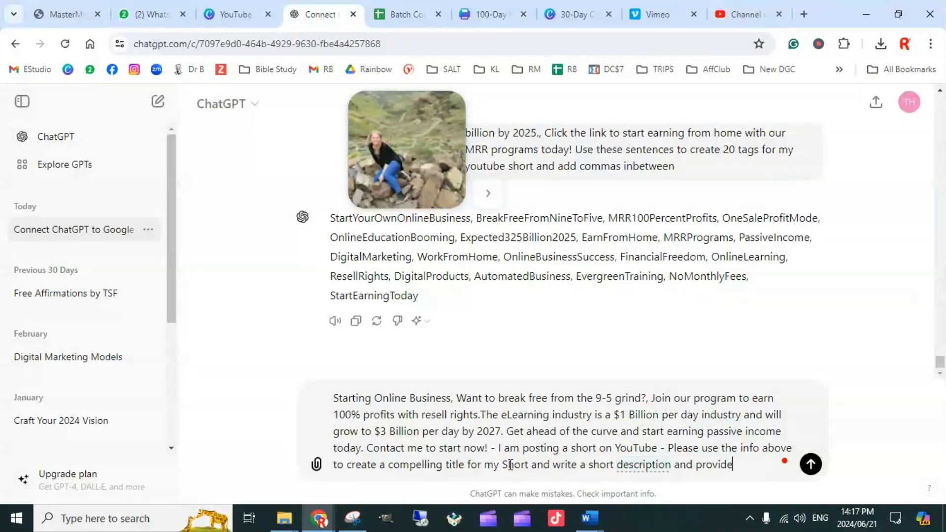
pyautogui.write(' 20')
pyautogui.write(' tags')
pyautogui.write(' and add')
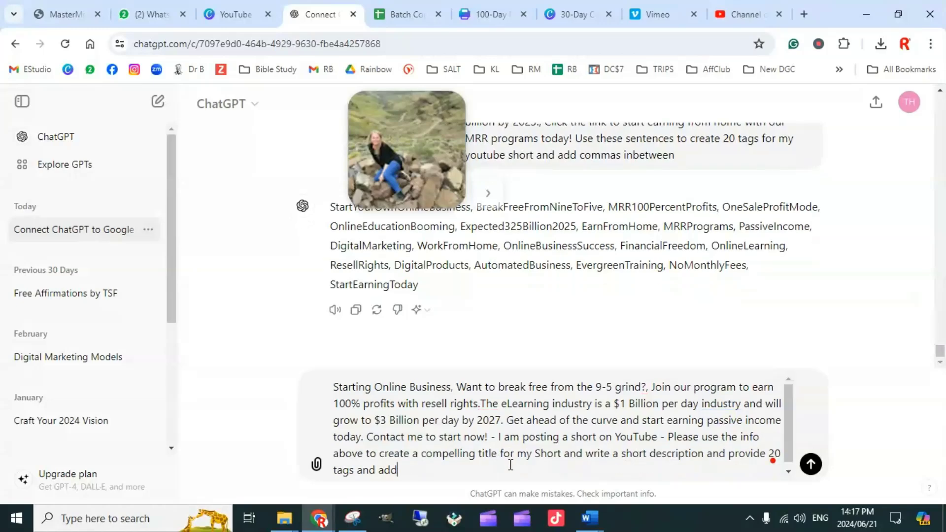
pyautogui.write(' commas in between th')
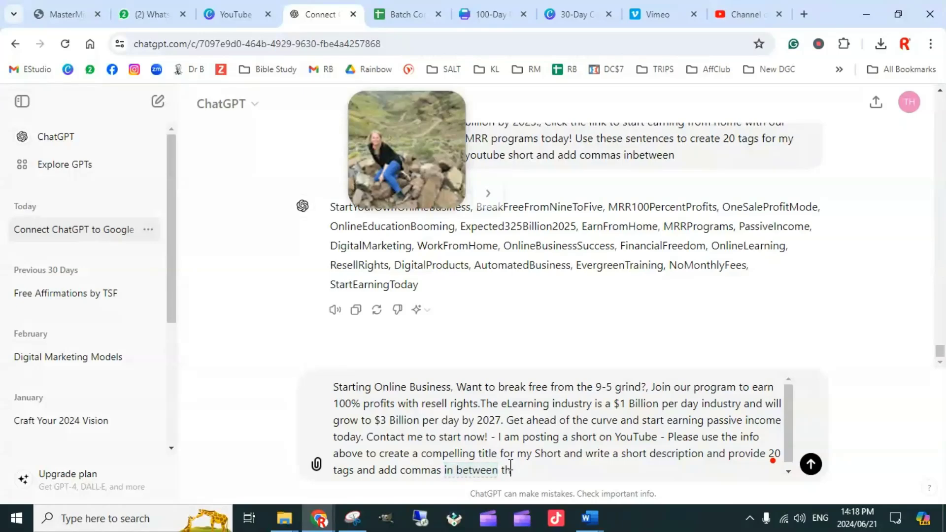
pyautogui.write('e tags')
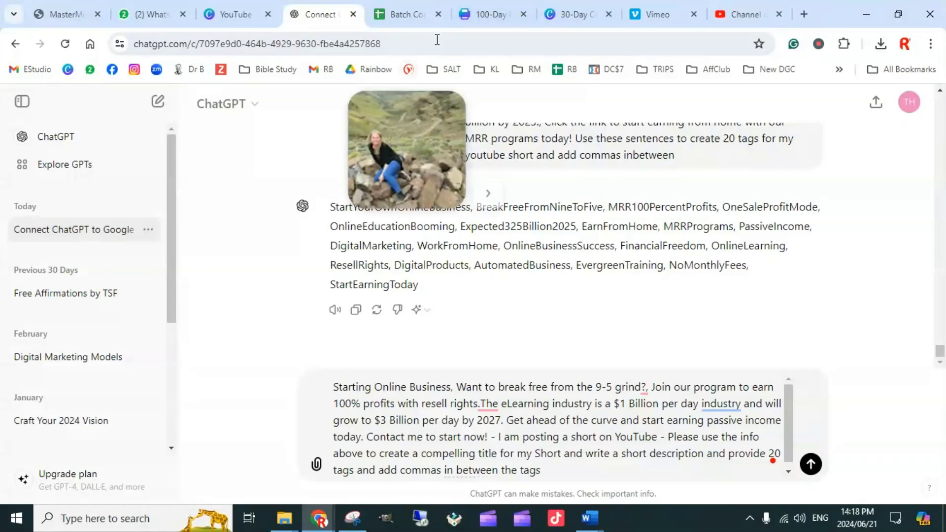
# Step: Compare the short uploaded in YouTube Studio with the "Script for Starting Online Business" row in the Batch Content Prompts spreadsheet
pyautogui.click(747, 19)
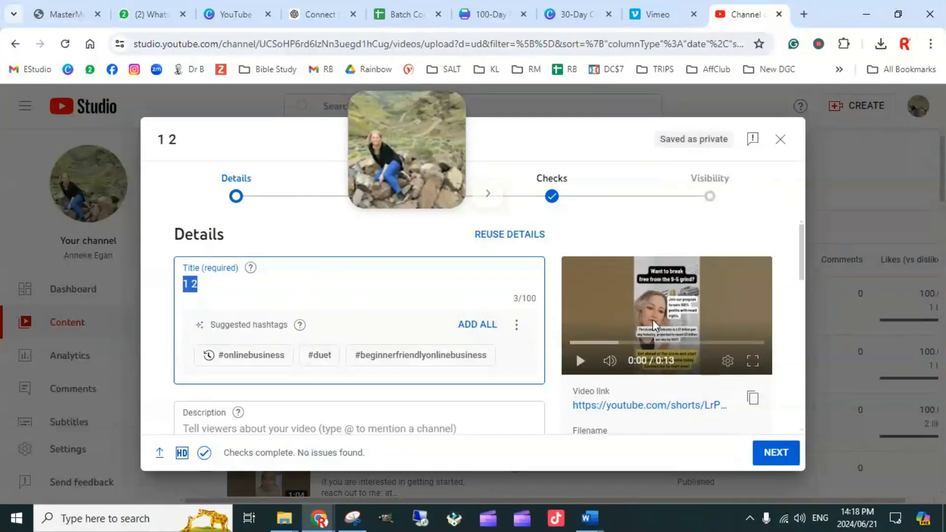
pyautogui.click(397, 14)
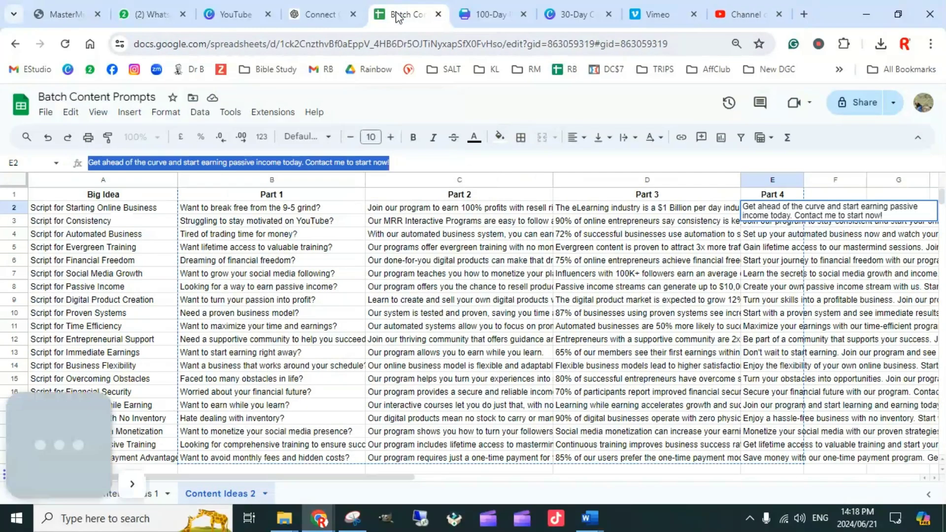
pyautogui.click(111, 209)
pyautogui.click(15, 208)
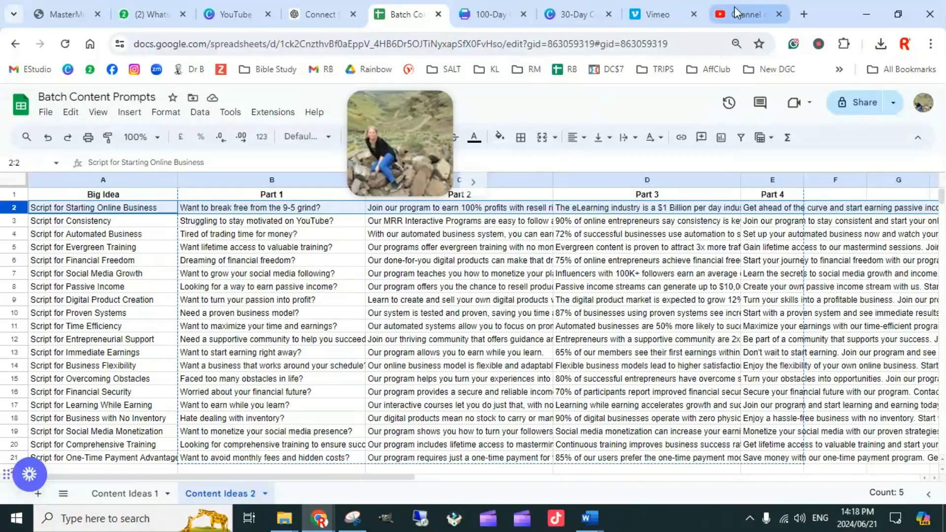
# Step: Return to ChatGPT and review the generated title, description and tags against the prompt
pyautogui.click(317, 15)
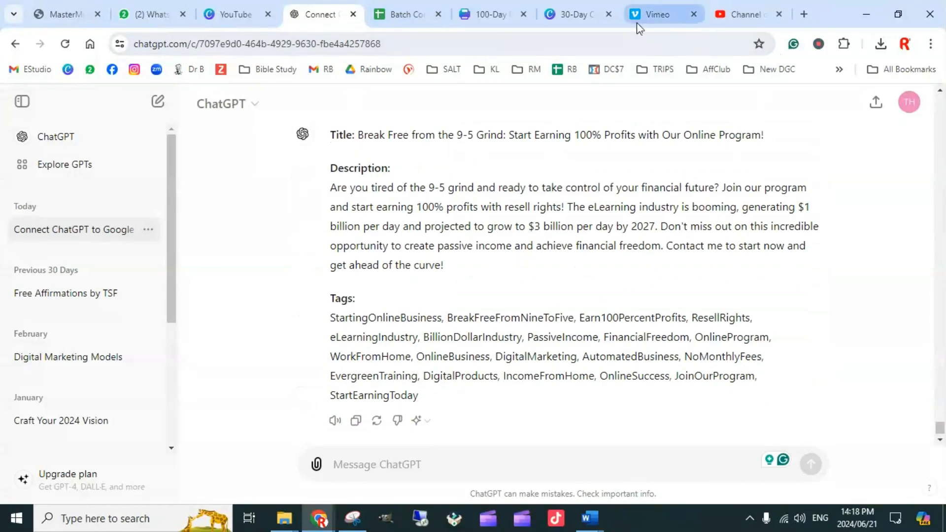
pyautogui.click(654, 13)
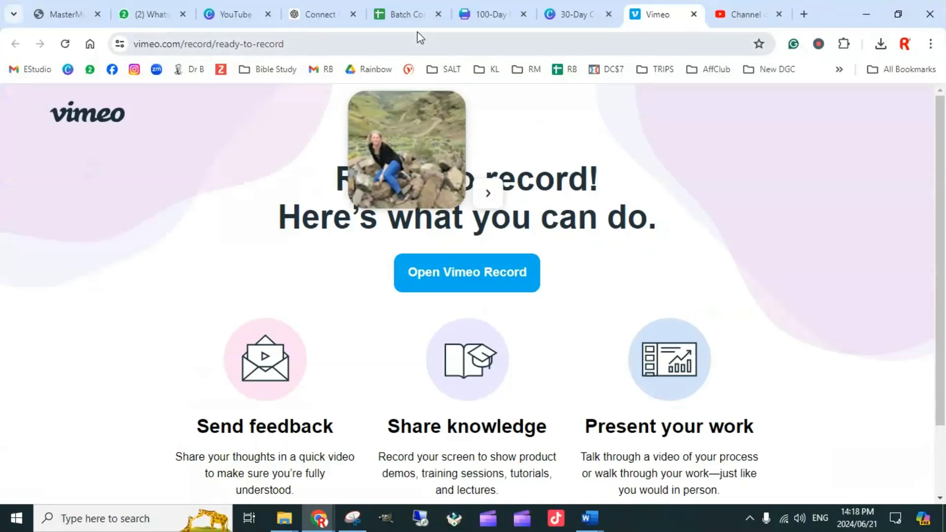
pyautogui.click(314, 11)
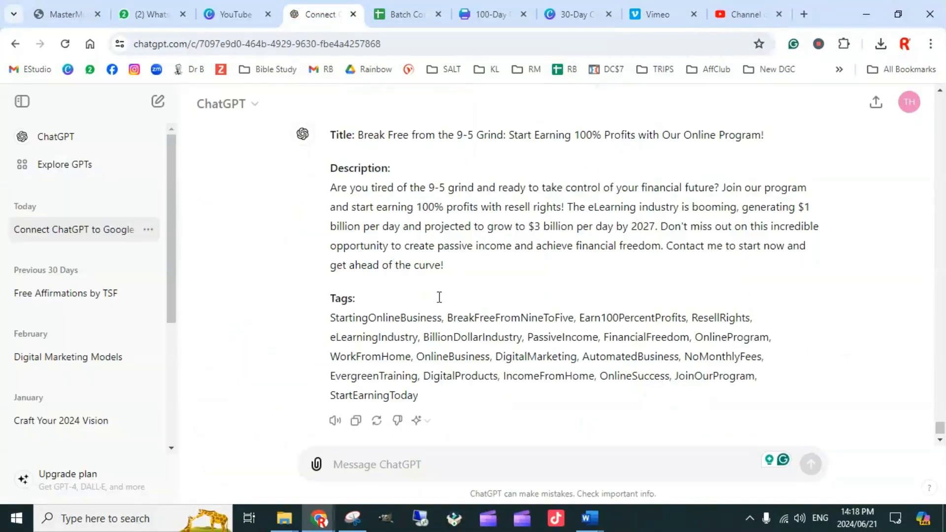
pyautogui.scroll(-1, 379, 178)
pyautogui.scroll(4, 425, 142)
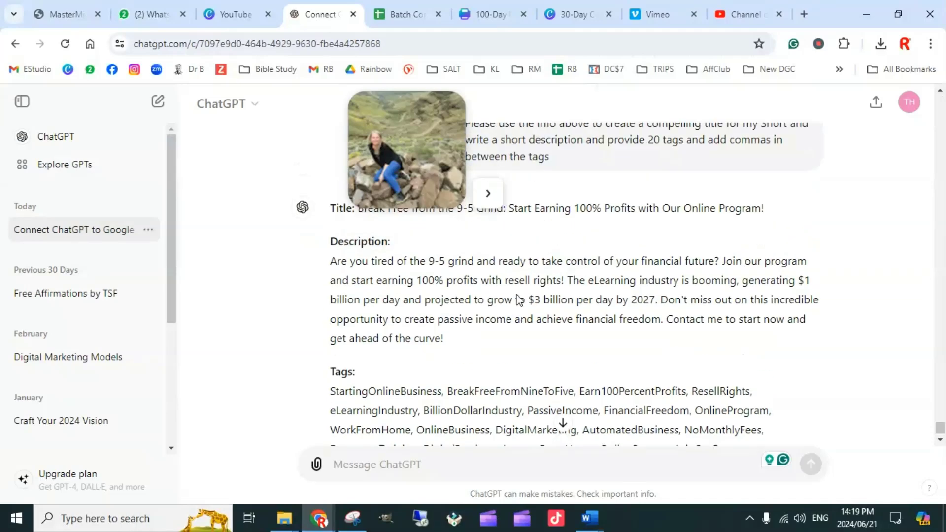
pyautogui.moveTo(424, 136); pyautogui.dragTo(116, 117)
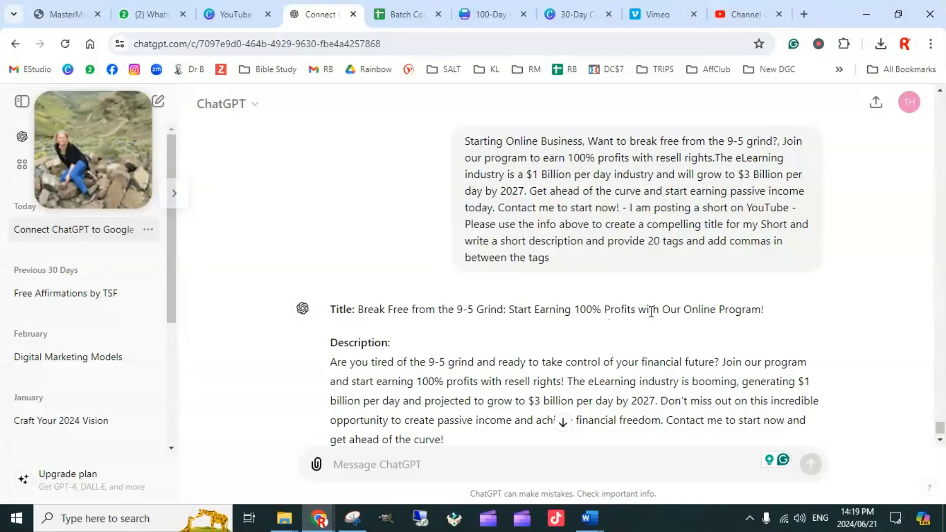
# Step: Replace the YouTube short's title with ChatGPT's "Break Free from the 9-5 Grind: Start Earning 100% Profits with Our Online Program!"
pyautogui.moveTo(768, 310); pyautogui.dragTo(360, 312)
pyautogui.hotkey('ctrl', 'c')
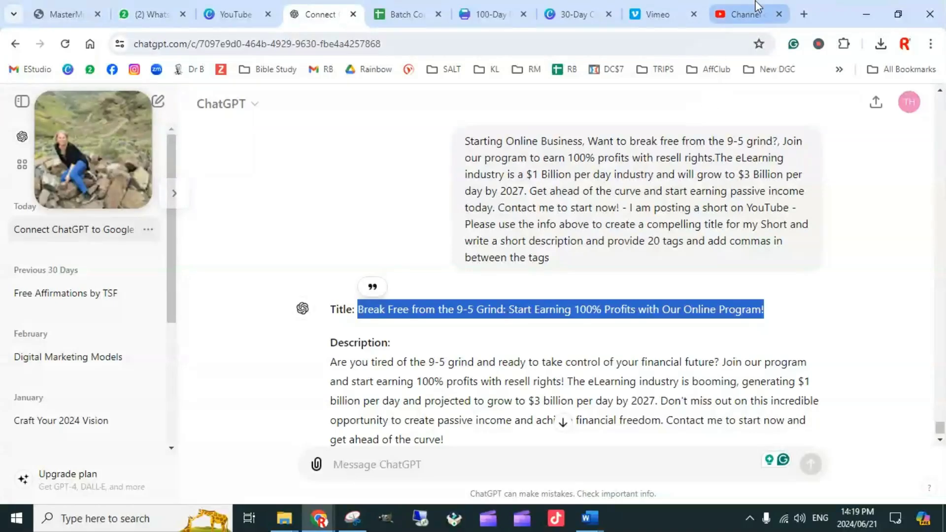
pyautogui.click(739, 13)
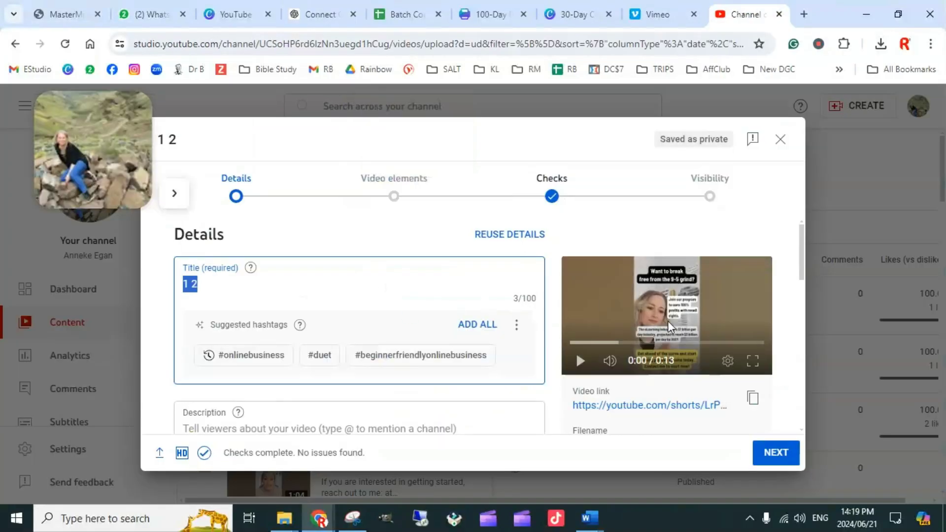
pyautogui.hotkey('ctrl', 'v')
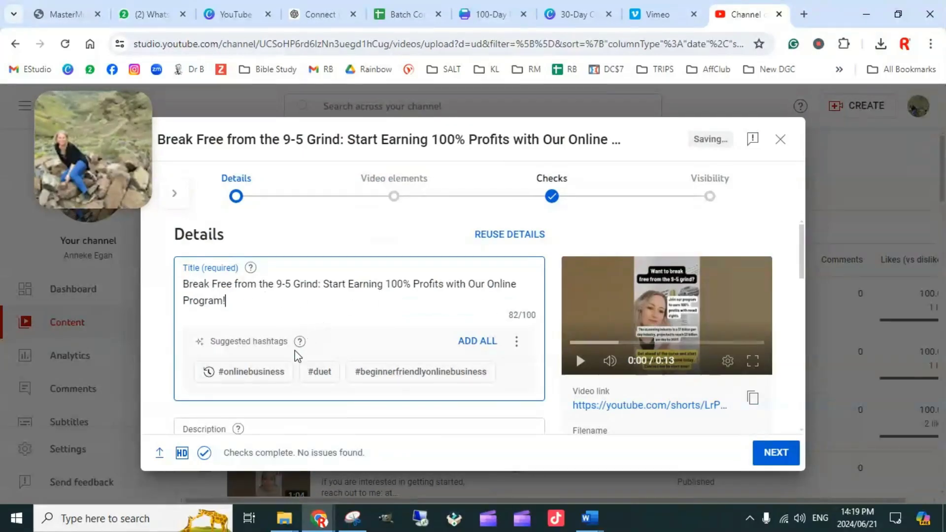
# Step: Copy ChatGPT's generated description paragraph into the YouTube short's description and add a blank line after it
pyautogui.scroll(-3, 315, 355)
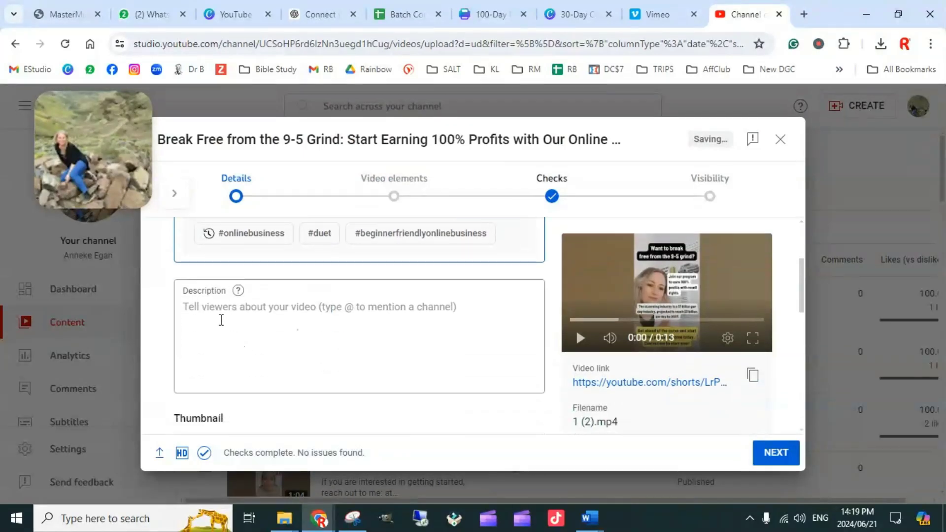
pyautogui.click(221, 320)
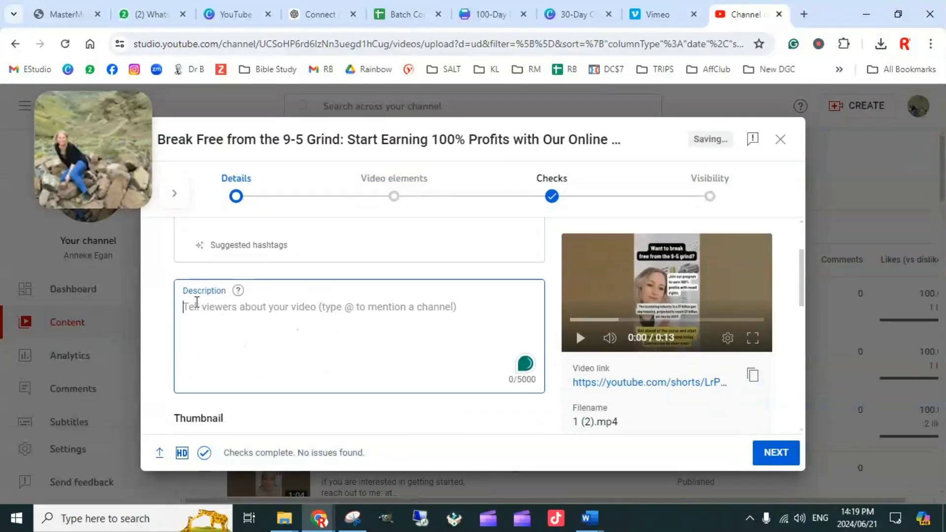
pyautogui.click(317, 17)
pyautogui.scroll(-2, 461, 365)
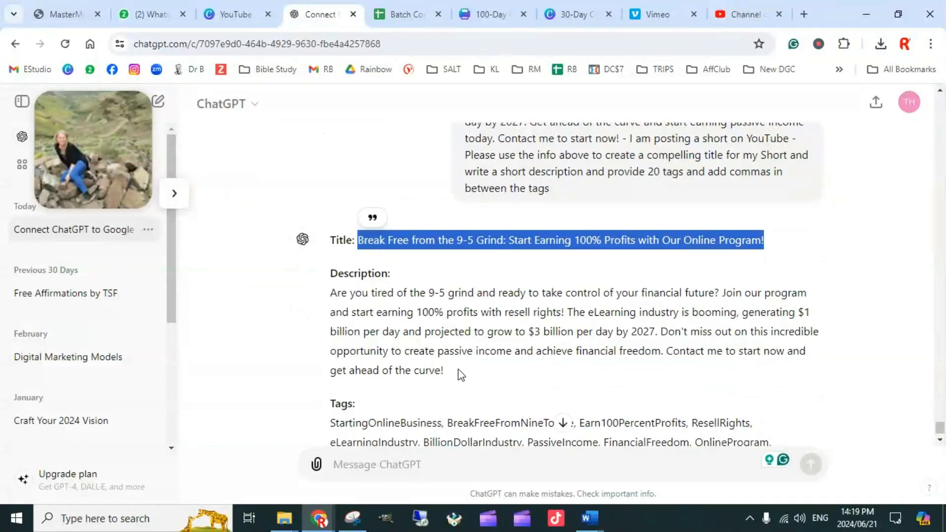
pyautogui.moveTo(460, 376); pyautogui.dragTo(329, 299)
pyautogui.hotkey('ctrl', 'c')
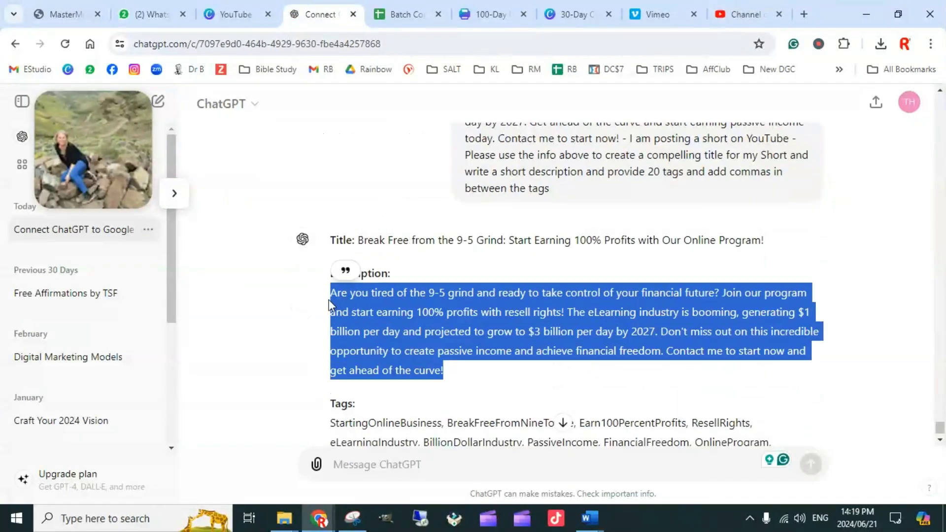
pyautogui.click(747, 13)
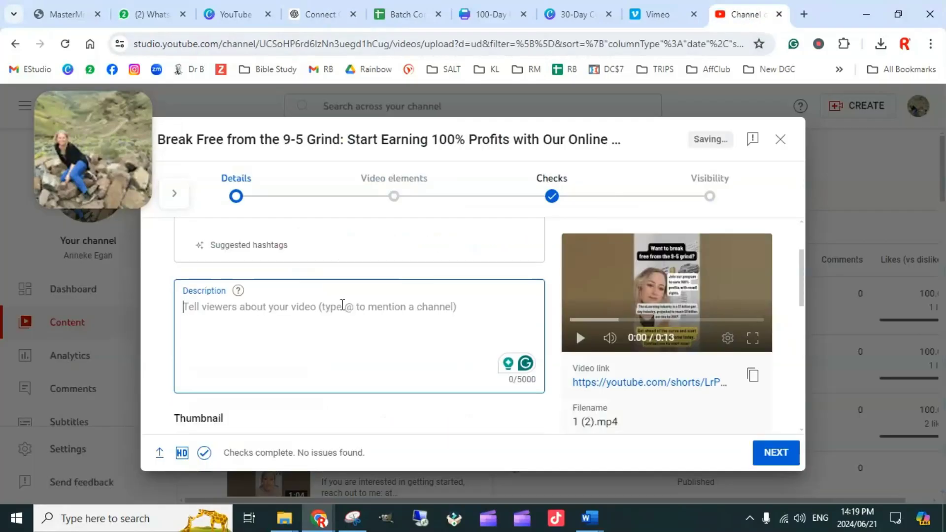
pyautogui.hotkey('ctrl', 'v')
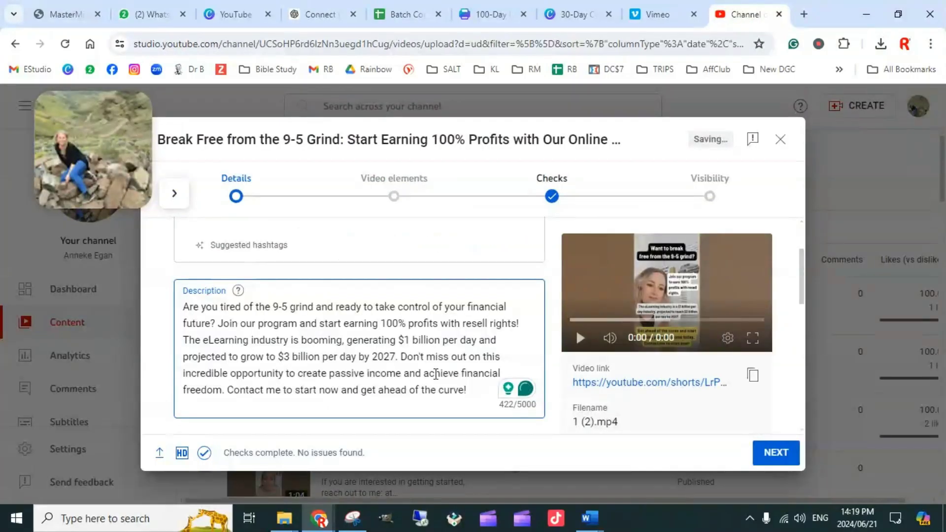
pyautogui.press('Return')
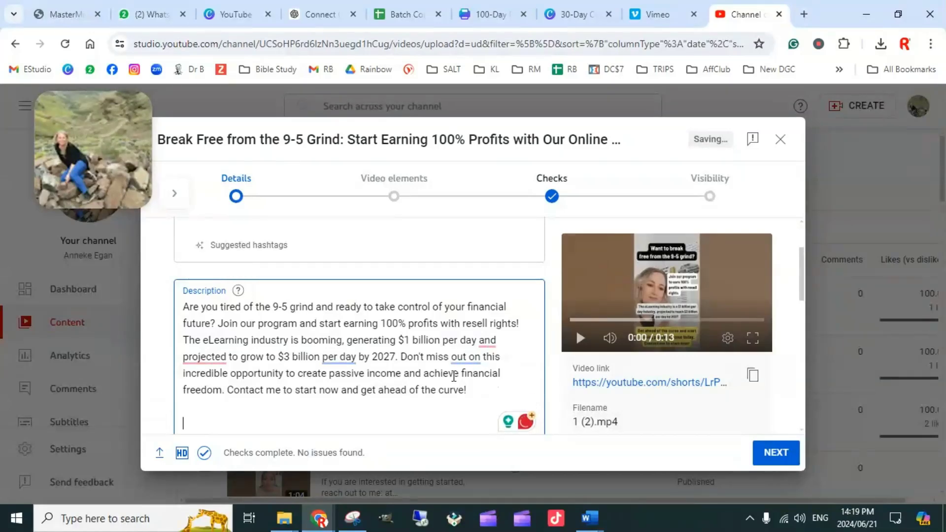
pyautogui.scroll(-2, 454, 377)
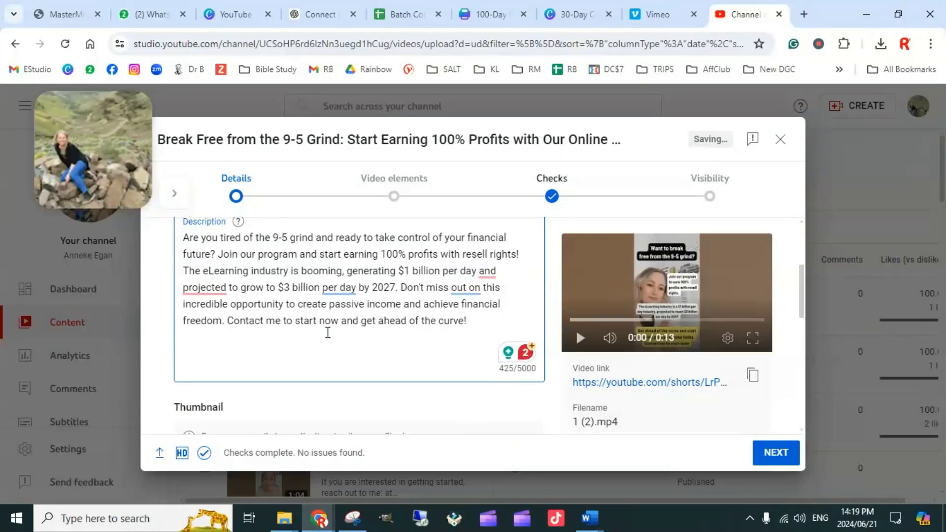
pyautogui.write('If you are interested')
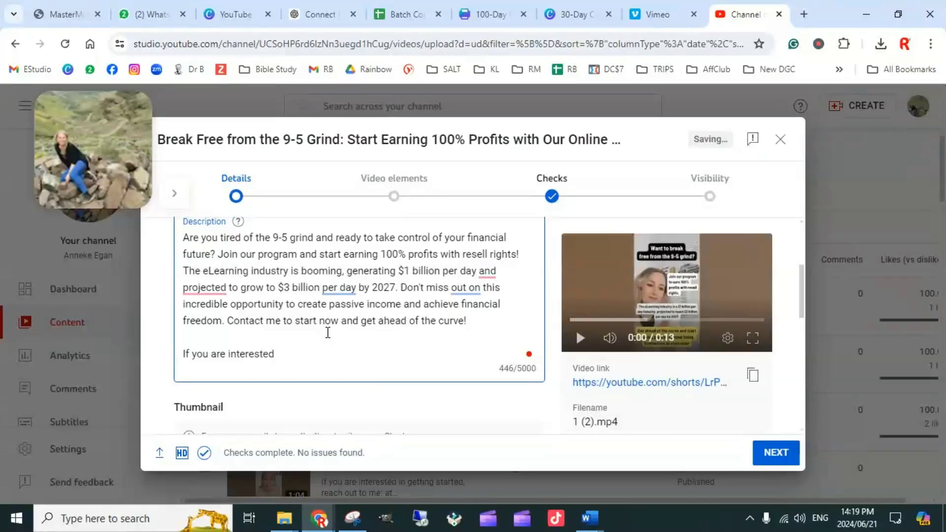
pyautogui.press('BackSpace')
pyautogui.press('BackSpace')
pyautogui.press('BackSpace')
pyautogui.press('BackSpace')
pyautogui.press('BackSpace')
pyautogui.press('BackSpace')
pyautogui.press('BackSpace')
pyautogui.press('BackSpace')
pyautogui.press('BackSpace')
pyautogui.press('BackSpace')
pyautogui.press('BackSpace')
pyautogui.press('BackSpace')
pyautogui.press('BackSpace')
pyautogui.press('BackSpace')
pyautogui.press('BackSpace')
pyautogui.press('BackSpace')
pyautogui.press('BackSpace')
pyautogui.press('BackSpace')
pyautogui.press('BackSpace')
pyautogui.press('BackSpace')
pyautogui.press('BackSpace')
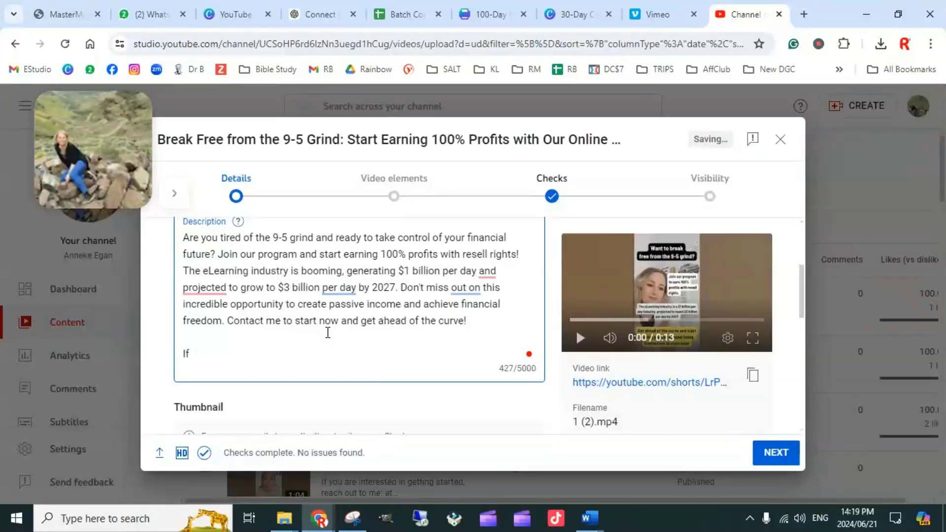
# Step: Add the line "To Join our Programs, Go to my Website:" below the paragraph in the short's description
pyautogui.write('To Join our Programs')
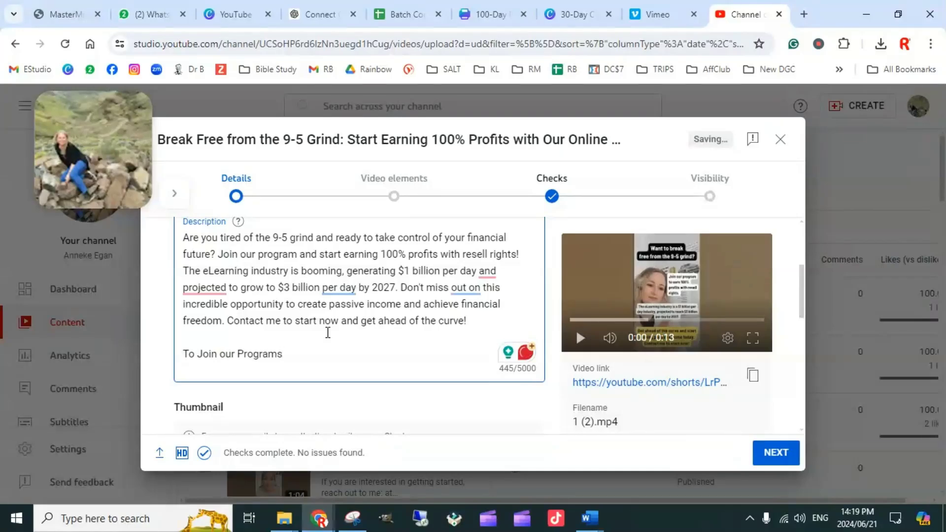
pyautogui.write(', Go ')
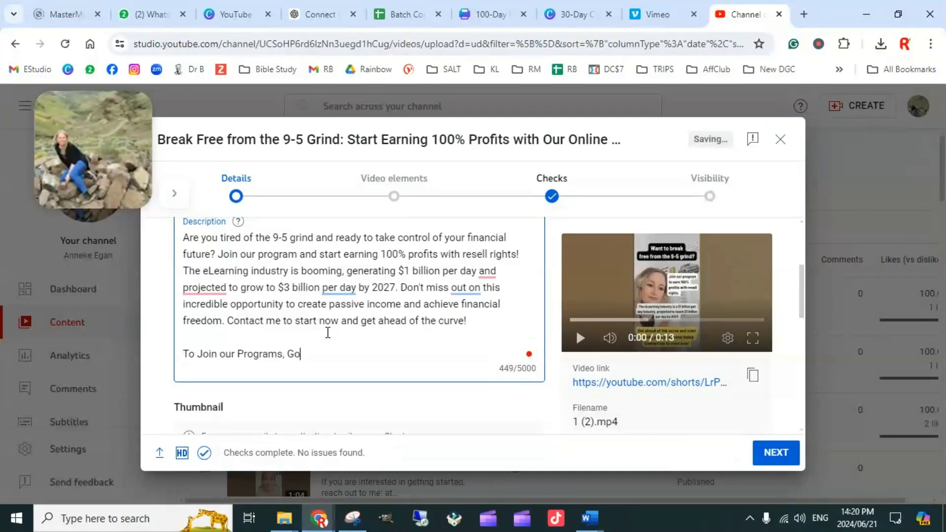
pyautogui.write('to my Website:')
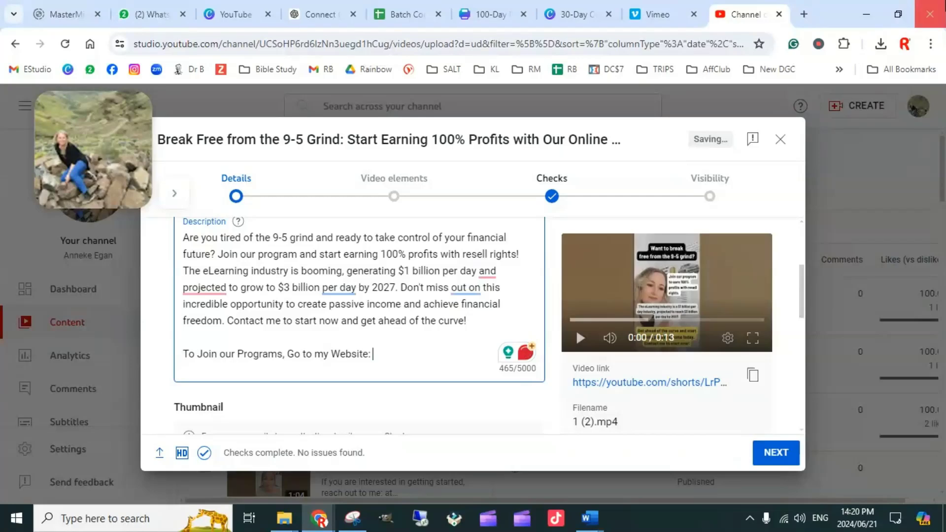
# Step: Open systeme.io in a new browser tab and copy the squeeze page's URL from "Capture Page Funnel - Option #1 (march 31)"
pyautogui.click(805, 15)
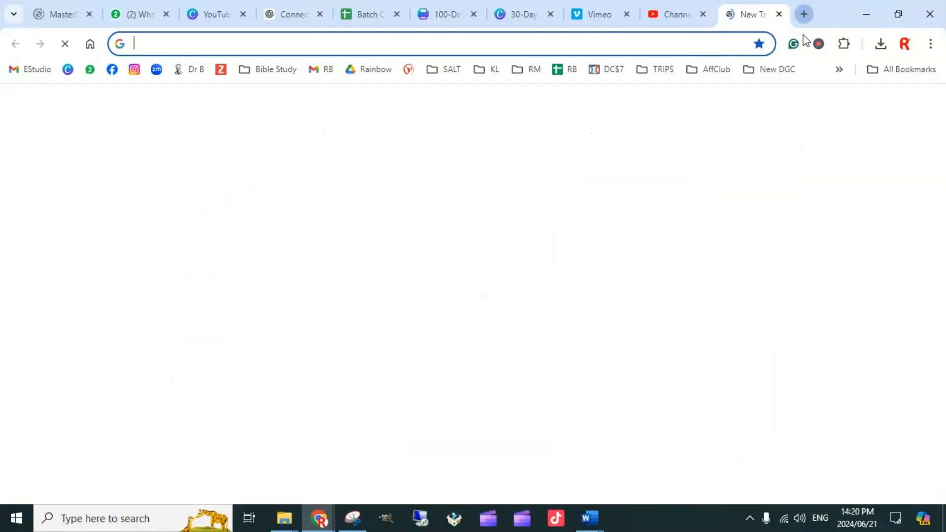
pyautogui.click(768, 73)
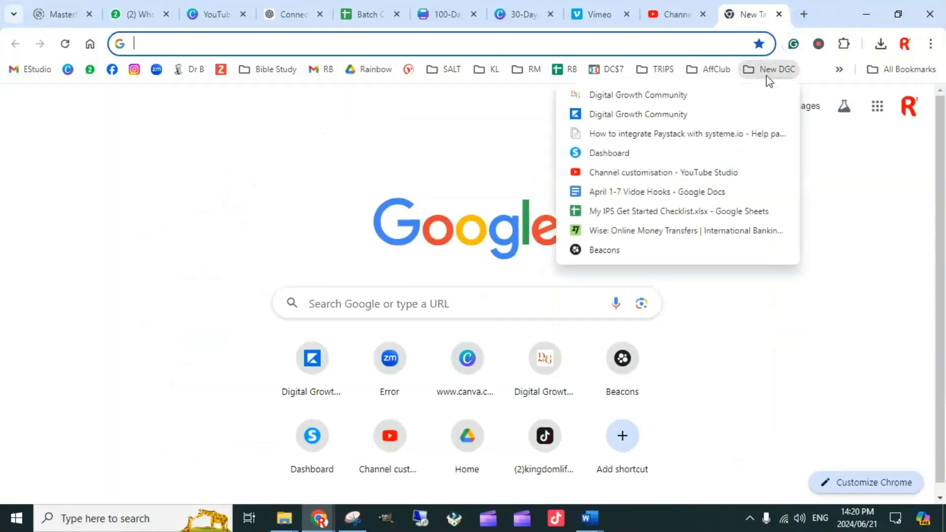
pyautogui.click(614, 153)
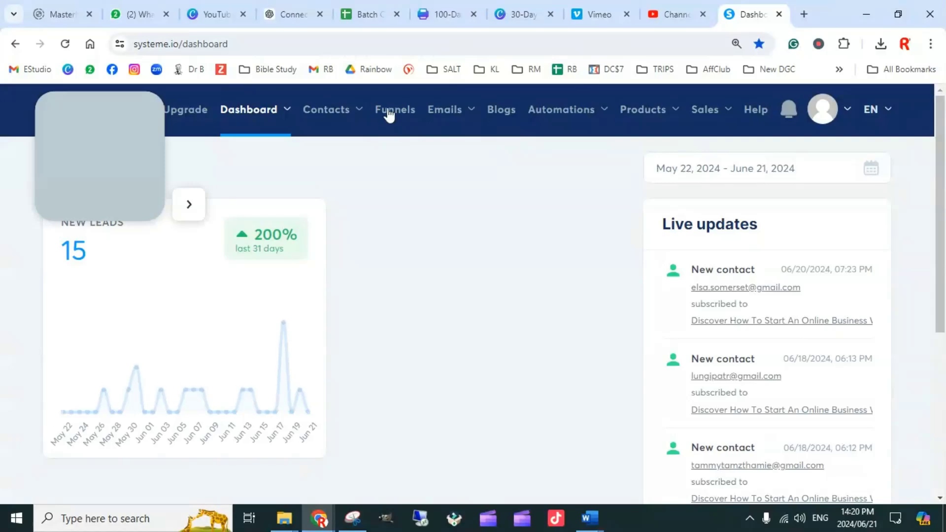
pyautogui.click(389, 111)
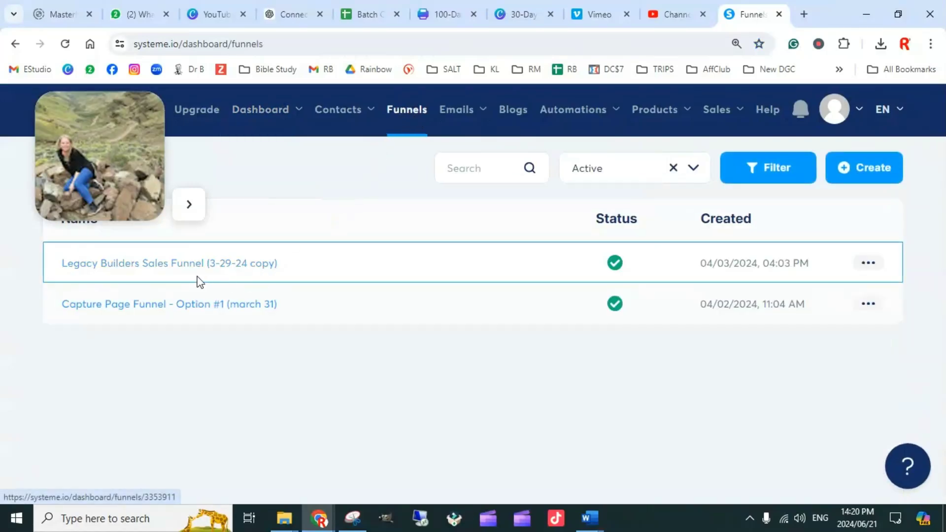
pyautogui.click(144, 271)
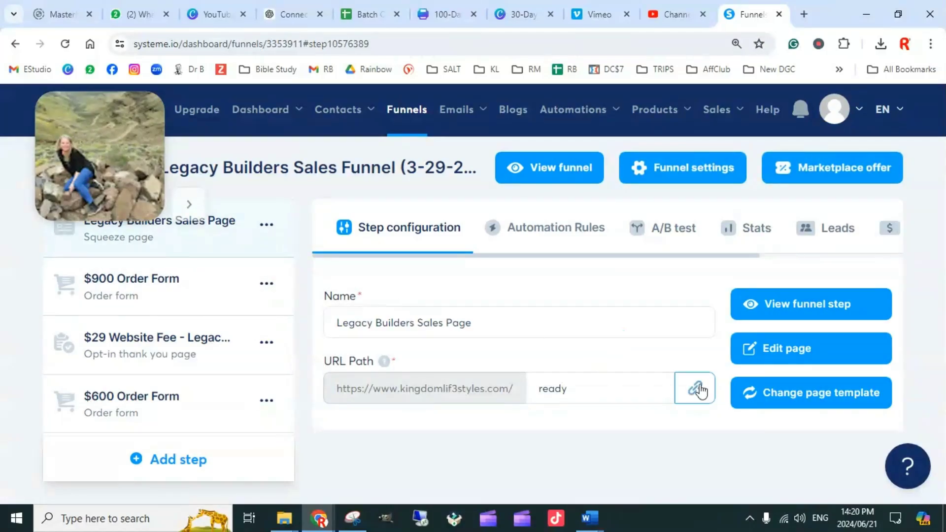
pyautogui.click(409, 110)
pyautogui.click(169, 305)
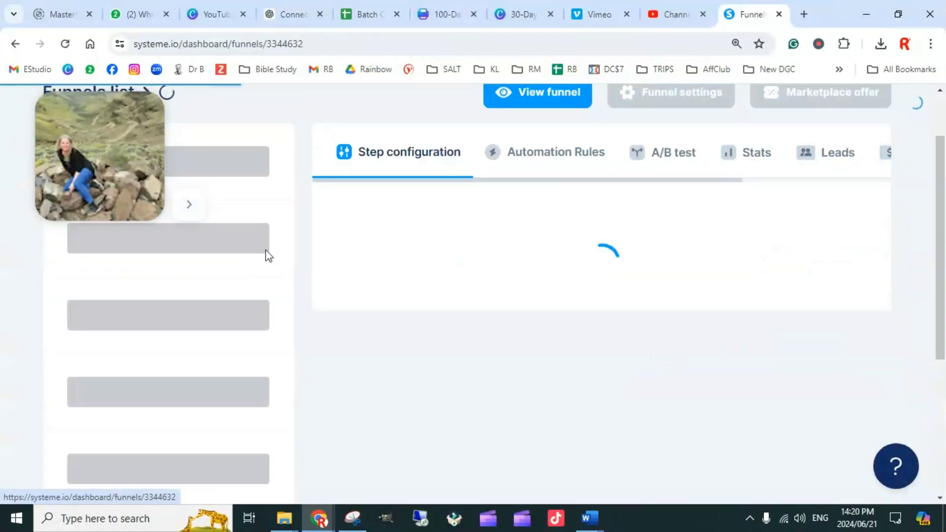
pyautogui.click(695, 389)
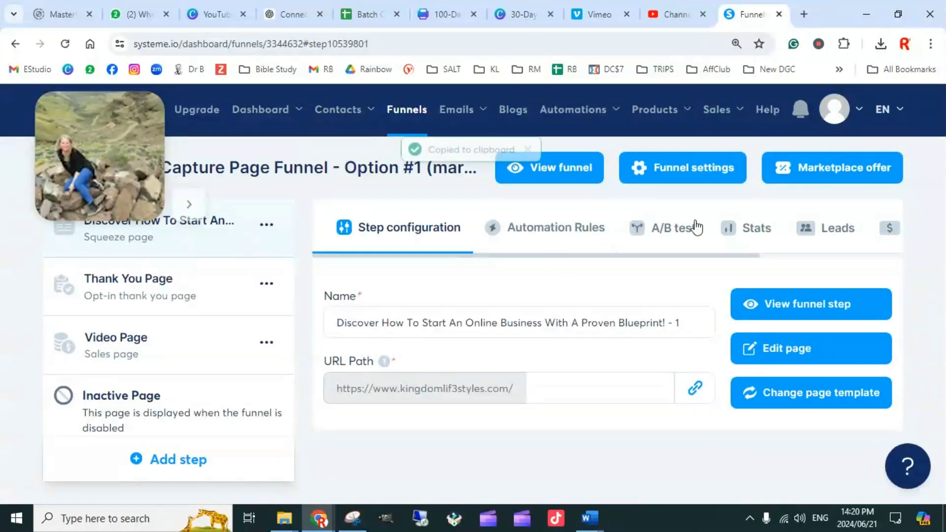
pyautogui.click(676, 14)
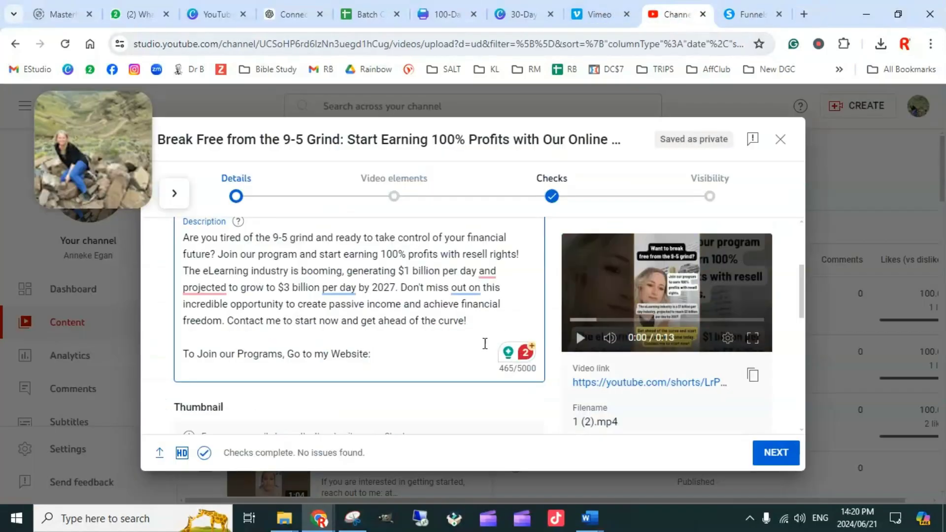
pyautogui.hotkey('ctrl', 'v')
pyautogui.press('Return')
pyautogui.press('Return')
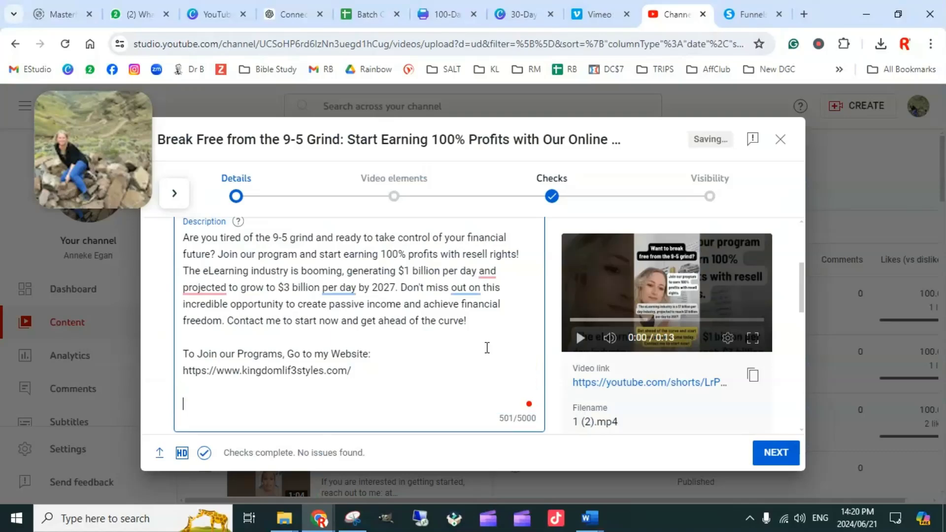
pyautogui.write('Blessings ♥')
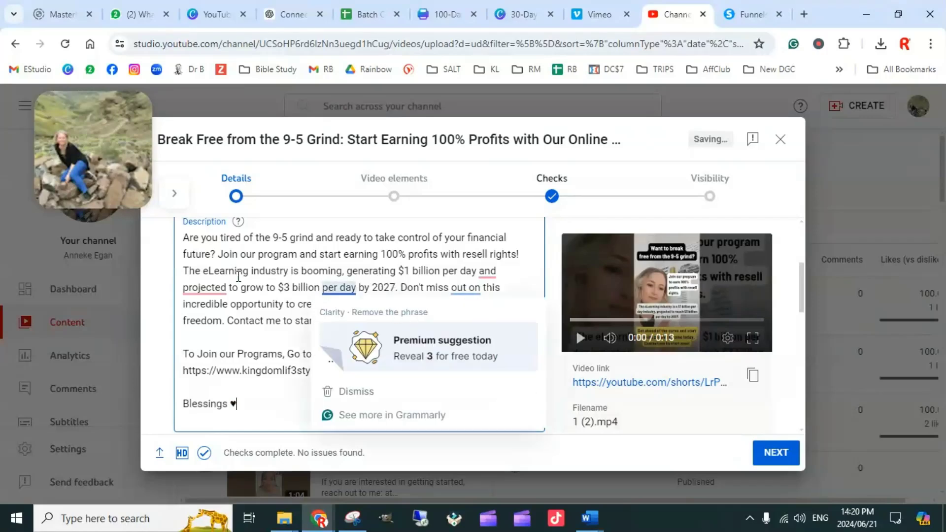
# Step: Check the Grammarly suggestions in the description and mark the short as not 'Made for Kids'
pyautogui.moveTo(212, 291)
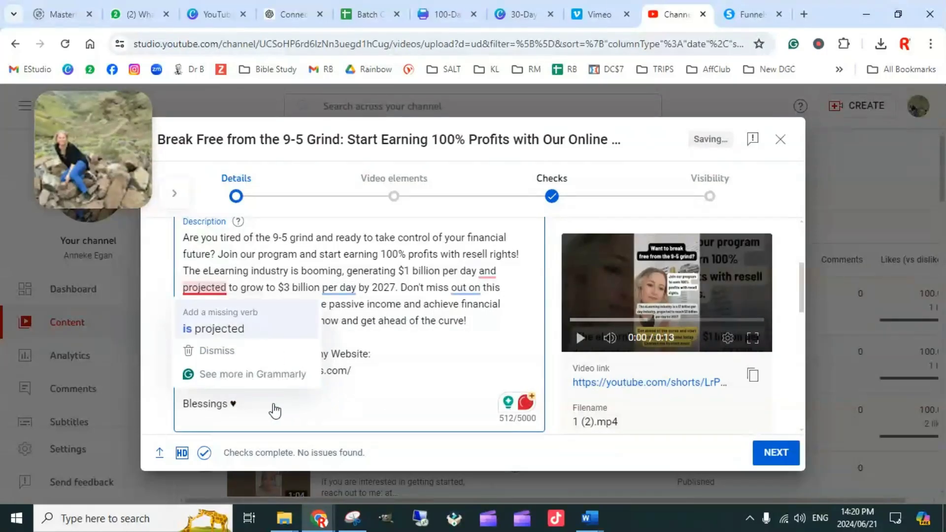
pyautogui.moveTo(465, 289)
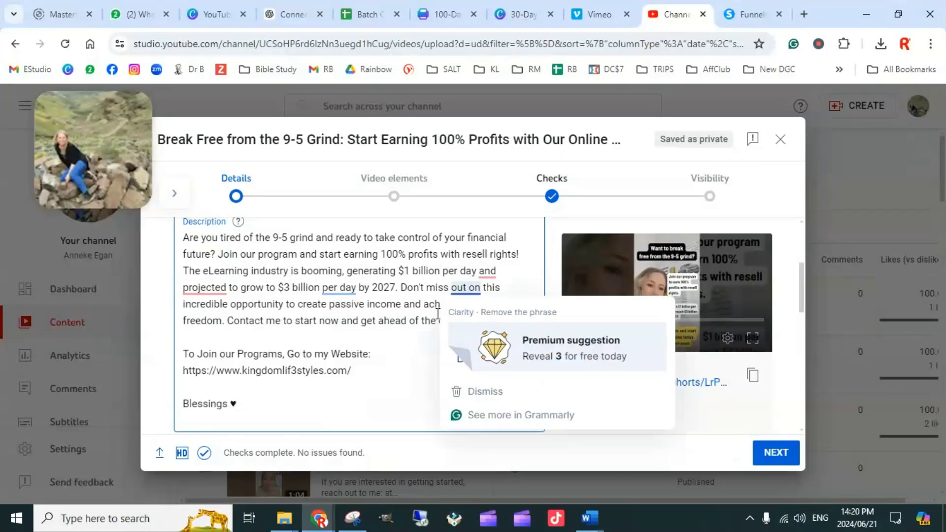
pyautogui.scroll(-5, 380, 330)
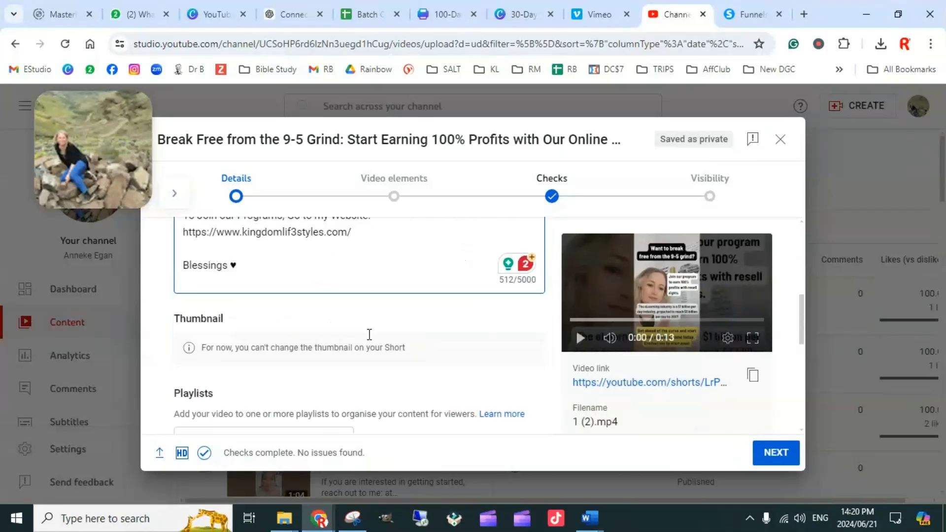
pyautogui.scroll(3, 386, 330)
pyautogui.scroll(-3, 325, 340)
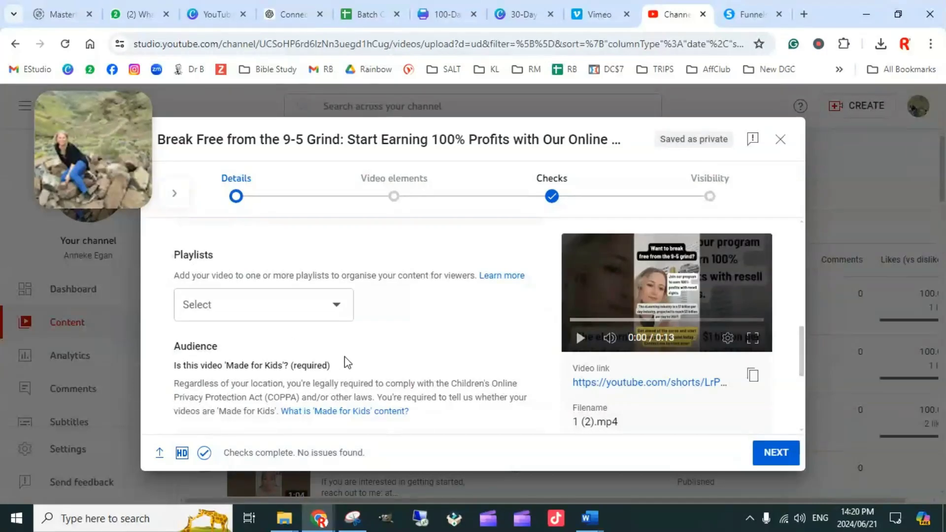
pyautogui.scroll(-3, 348, 362)
pyautogui.scroll(-1, 344, 348)
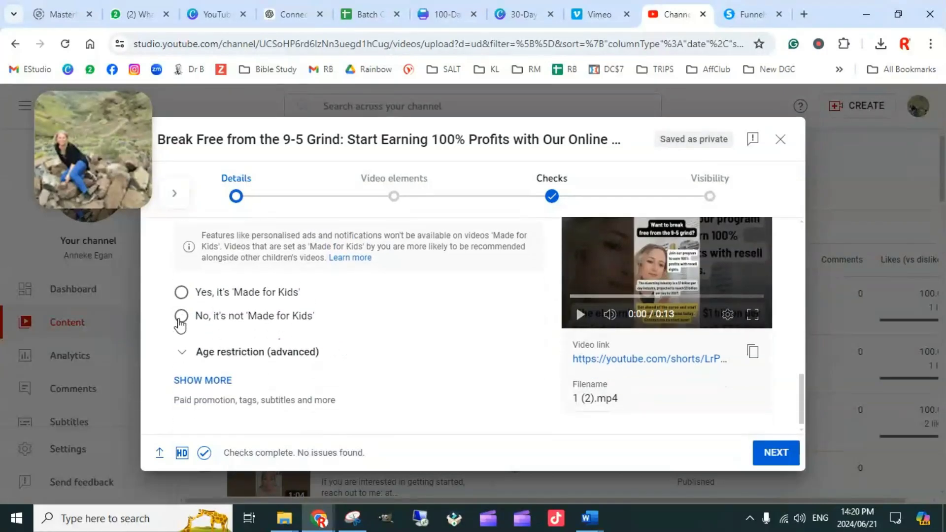
pyautogui.click(181, 316)
# Step: Expand the additional video details and answer No to the altered content question
pyautogui.click(217, 379)
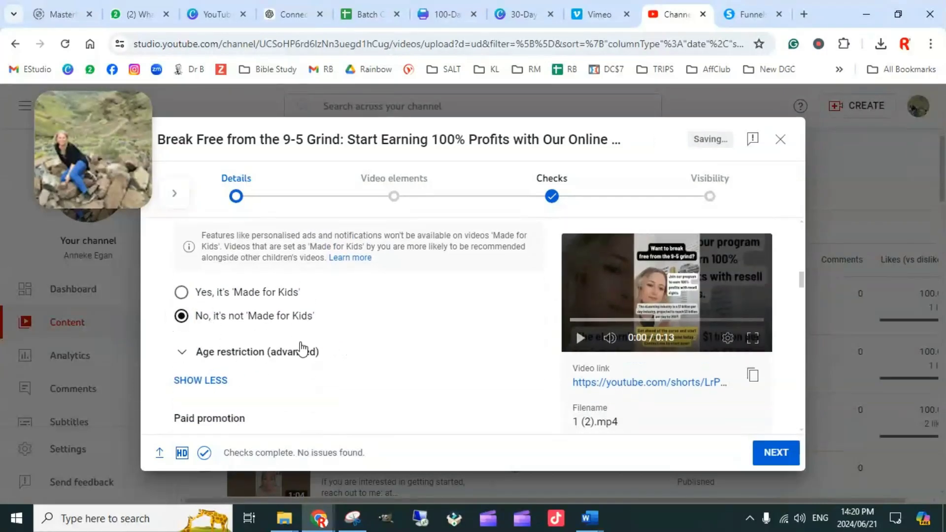
pyautogui.scroll(-3, 300, 348)
pyautogui.scroll(-1, 295, 348)
pyautogui.scroll(-3, 231, 352)
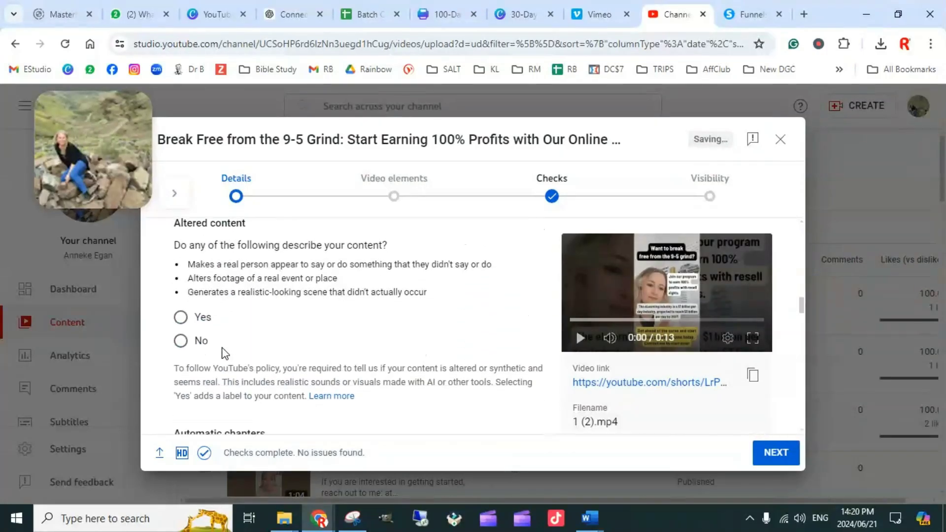
pyautogui.click(193, 344)
# Step: Copy ChatGPT's full tag list, from StartingOnlineBusiness to StartEarningToday, into the short's tags
pyautogui.scroll(-2, 256, 332)
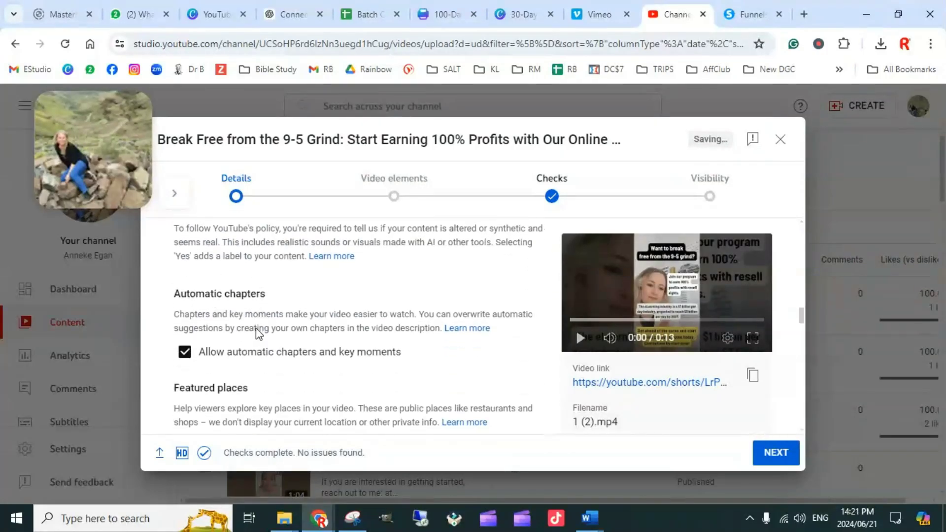
pyautogui.scroll(-3, 257, 328)
pyautogui.scroll(-2, 238, 340)
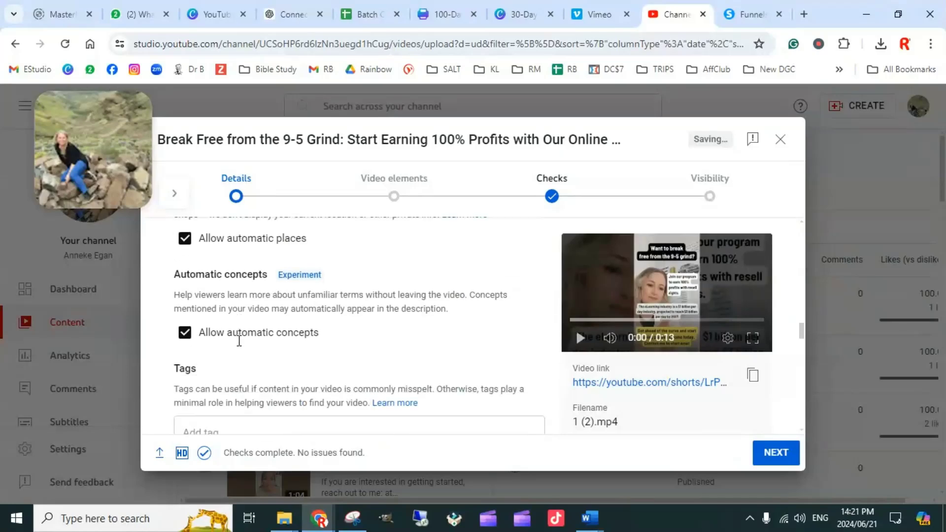
pyautogui.scroll(-3, 236, 342)
pyautogui.click(256, 289)
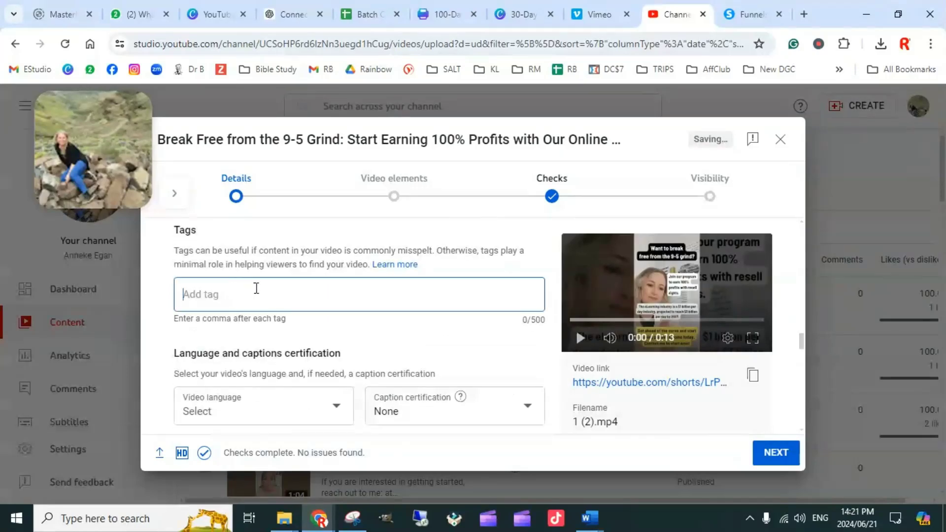
pyautogui.click(291, 15)
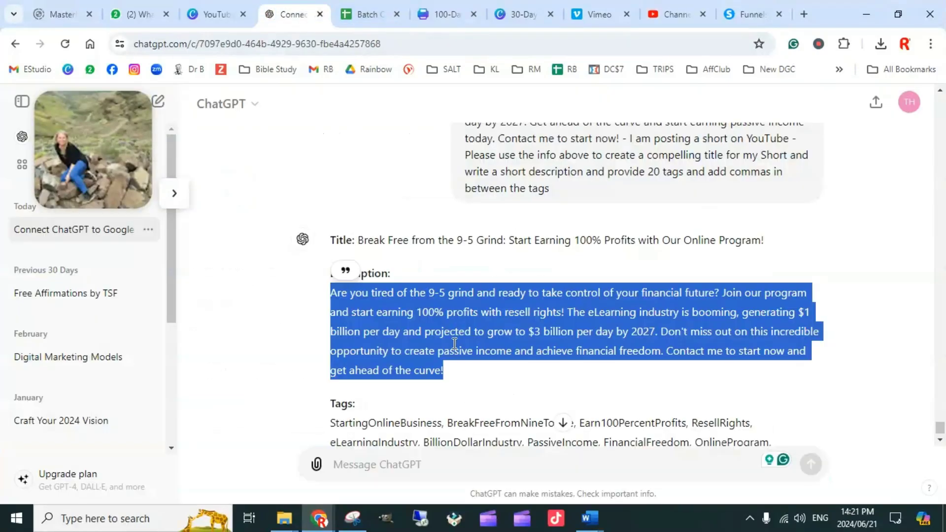
pyautogui.scroll(-3, 472, 299)
pyautogui.moveTo(419, 363); pyautogui.dragTo(328, 289)
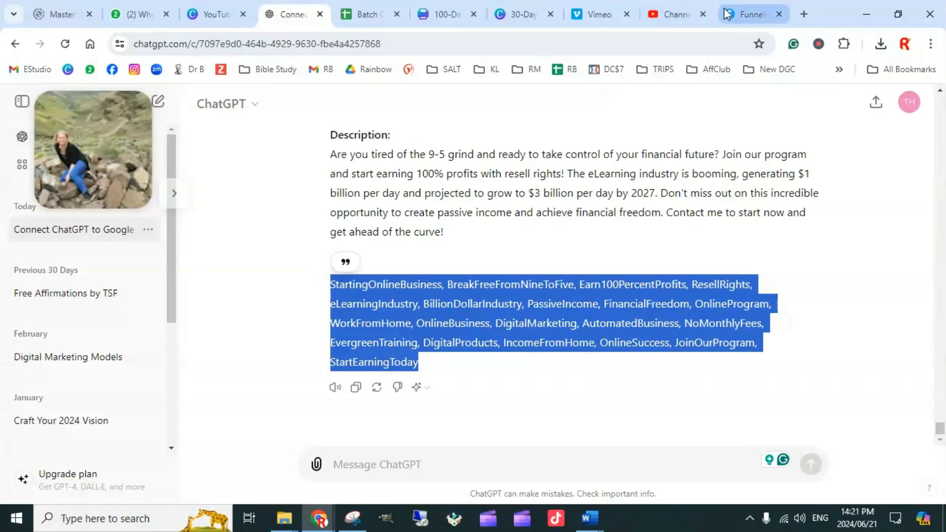
pyautogui.click(670, 15)
pyautogui.click(227, 306)
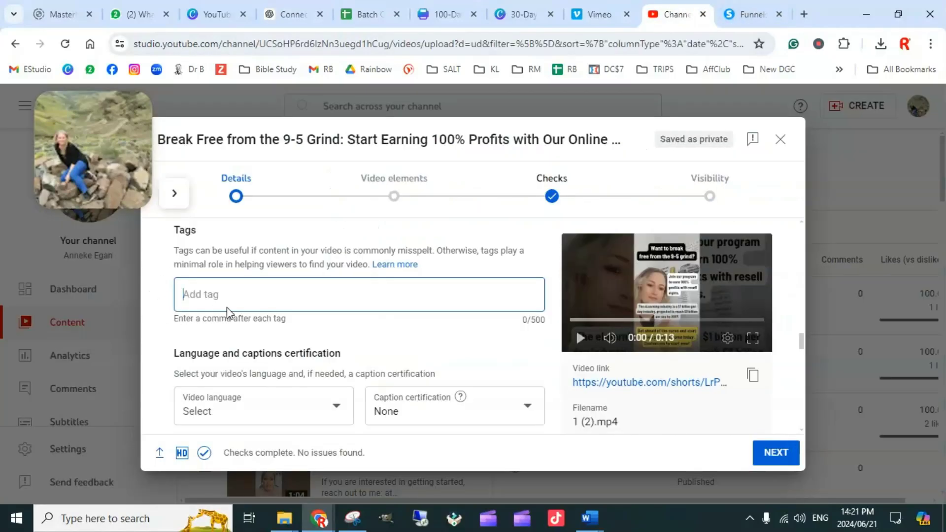
pyautogui.hotkey('ctrl', 'v')
# Step: Toggle the embedding permission and review the remaining licence, Shorts remixing, category and comment settings
pyautogui.scroll(-3, 412, 355)
pyautogui.scroll(-3, 411, 354)
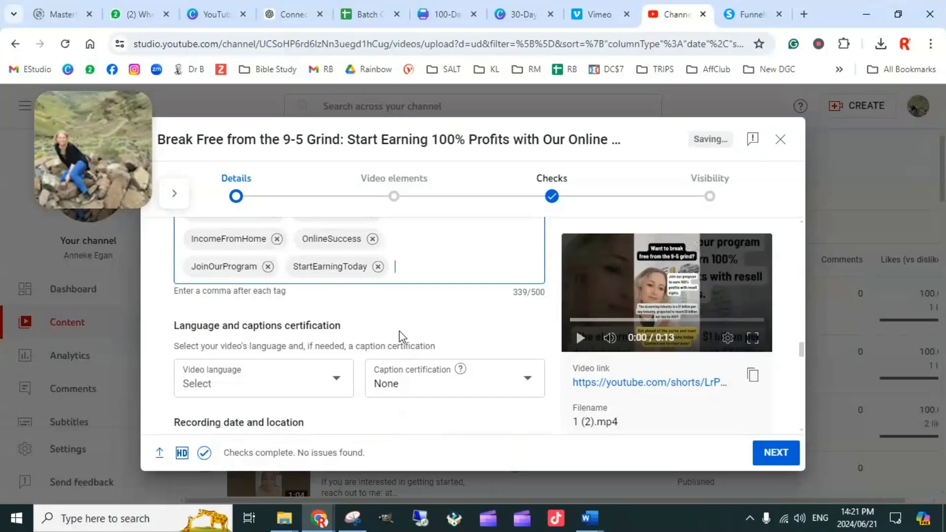
pyautogui.scroll(-6, 375, 340)
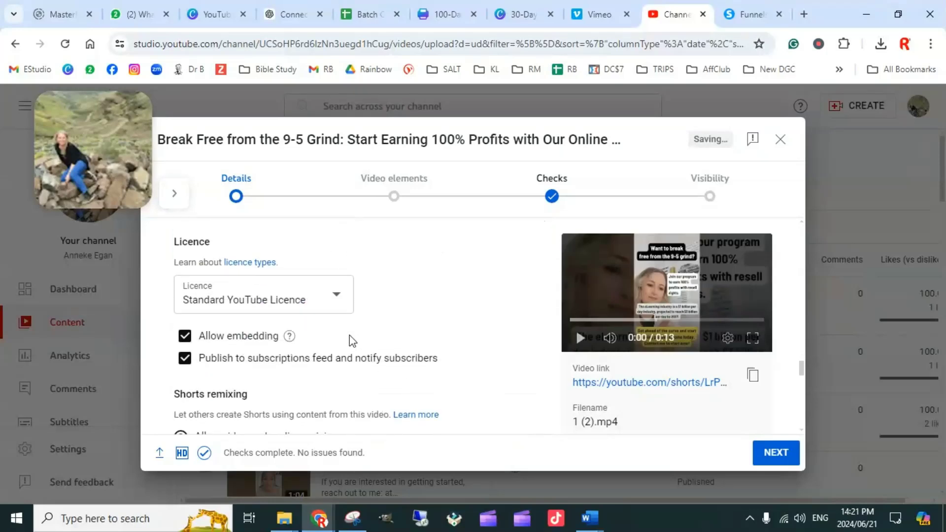
pyautogui.scroll(-1, 350, 335)
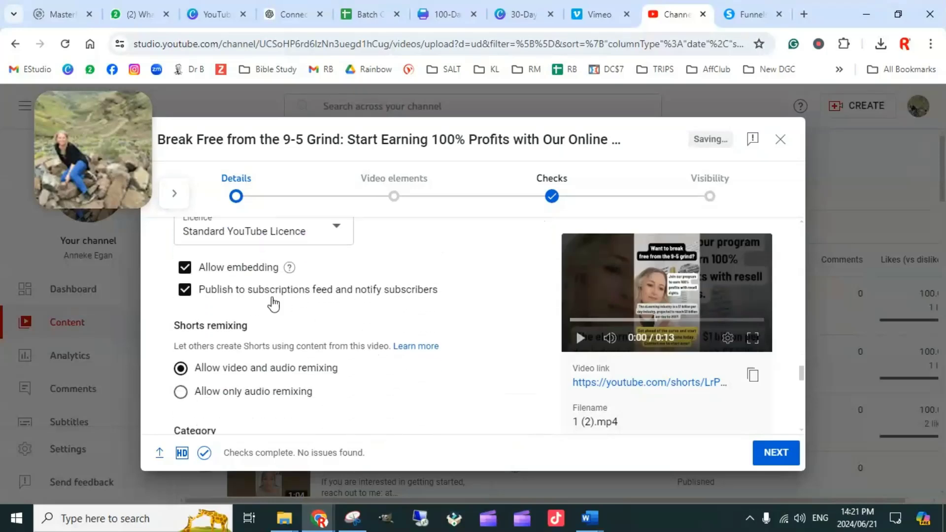
pyautogui.click(186, 269)
pyautogui.scroll(-1, 261, 335)
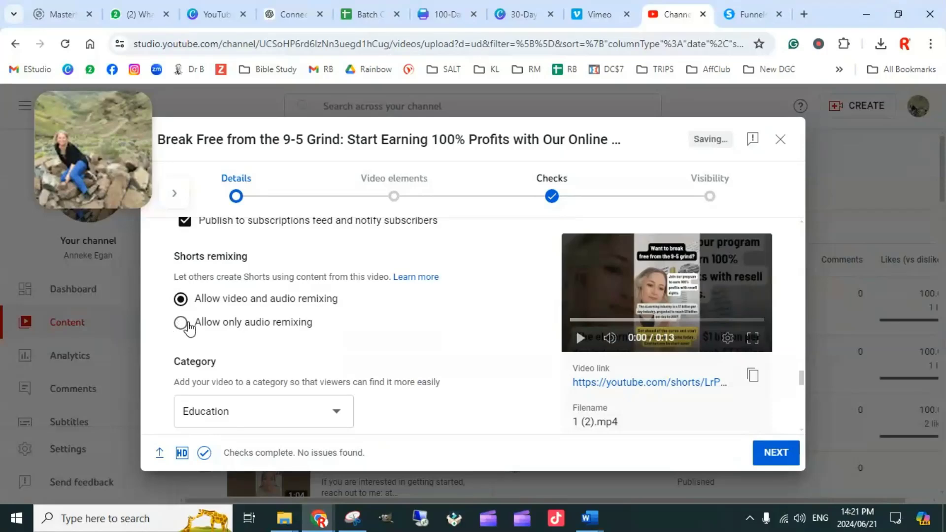
pyautogui.scroll(-1, 321, 368)
pyautogui.scroll(-1, 335, 369)
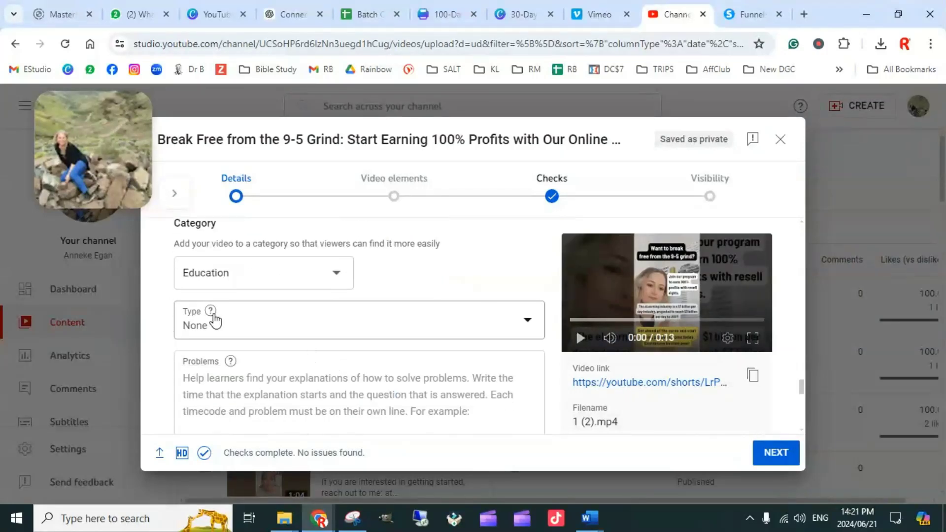
pyautogui.scroll(-6, 318, 334)
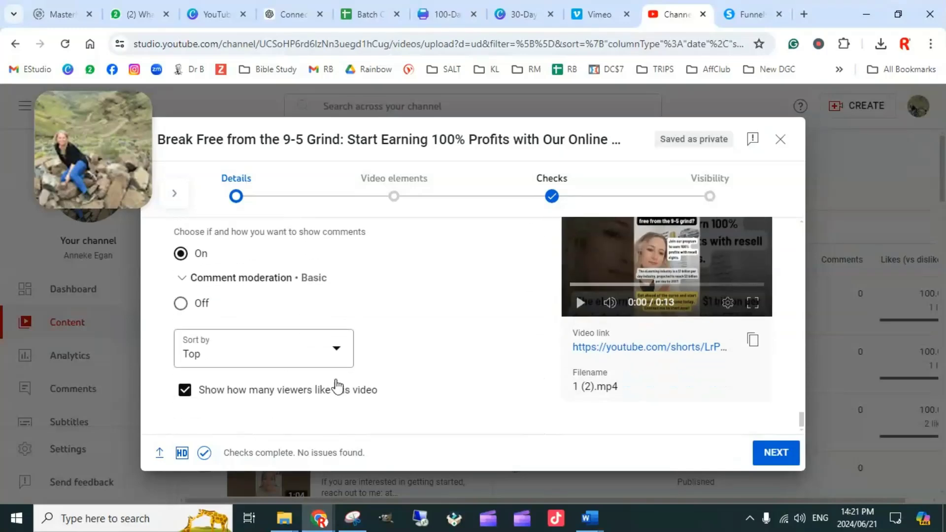
# Step: Proceed through the video elements and checks stages to the short's visibility and schedule options
pyautogui.click(777, 454)
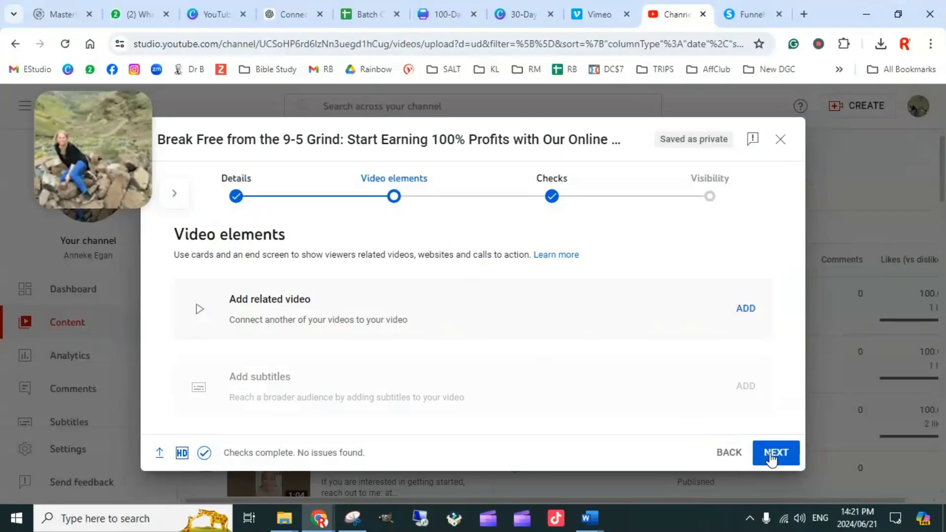
pyautogui.click(774, 455)
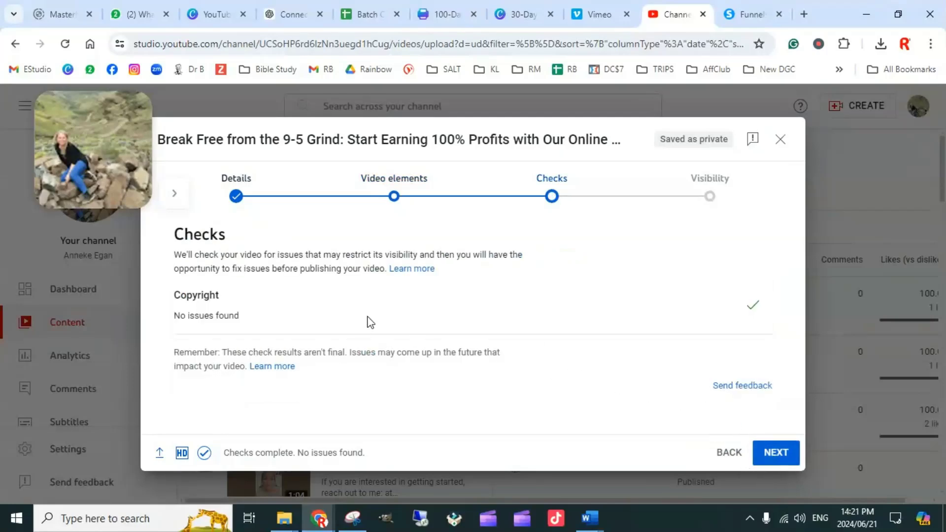
pyautogui.click(771, 454)
pyautogui.scroll(-3, 243, 380)
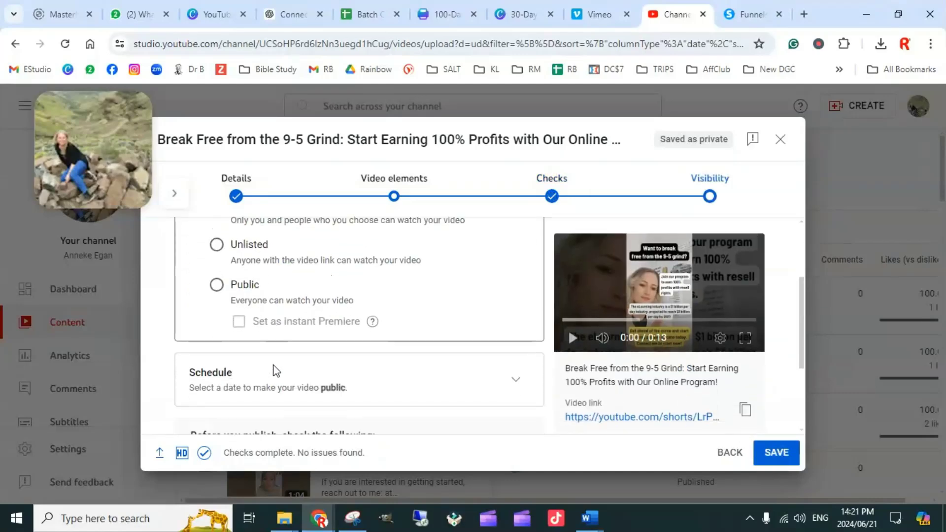
# Step: Choose to schedule the short instead of saving or publishing it, and review its scheduling options
pyautogui.scroll(-2, 285, 362)
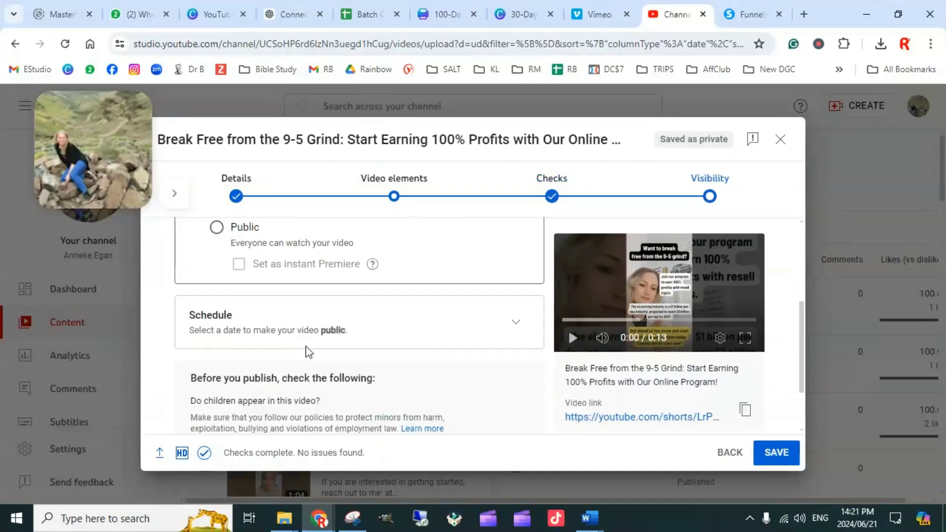
pyautogui.click(516, 301)
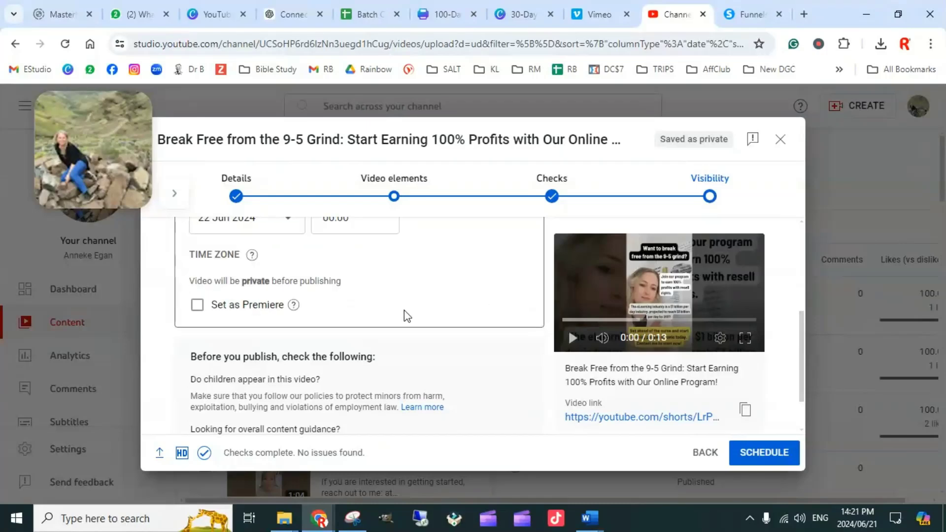
pyautogui.scroll(4, 375, 300)
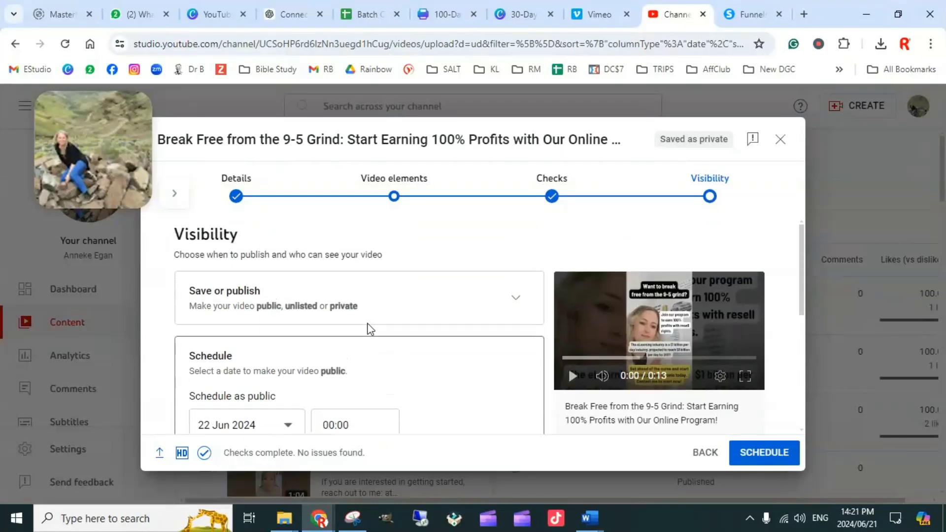
pyautogui.scroll(-2, 418, 338)
pyautogui.scroll(-2, 450, 311)
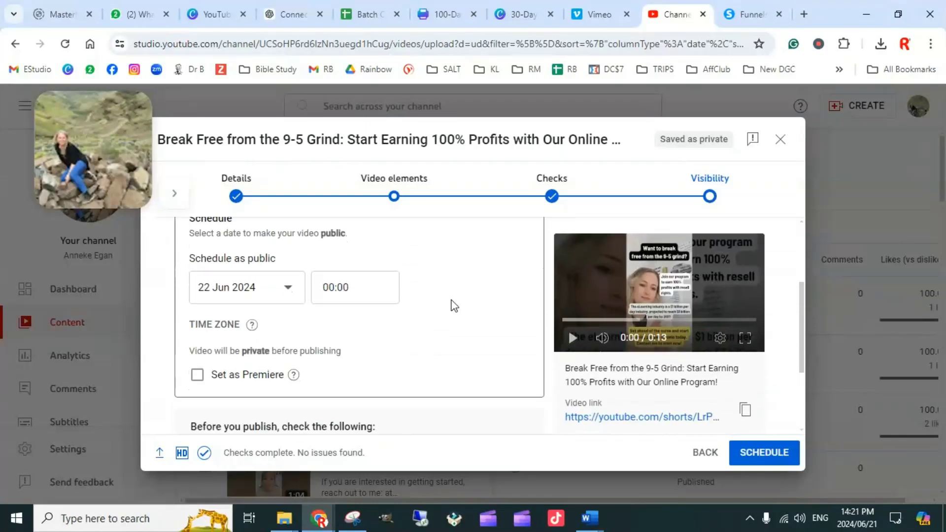
pyautogui.scroll(1, 453, 305)
pyautogui.scroll(-1, 431, 326)
pyautogui.scroll(1, 429, 321)
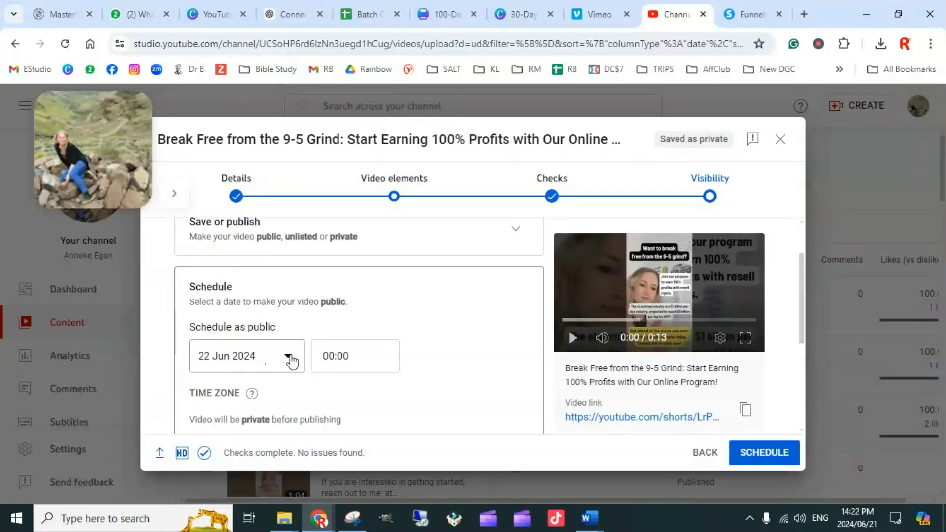
# Step: Set the publishing time to 07:00 on 22 Jun 2024 and schedule the short
pyautogui.click(332, 356)
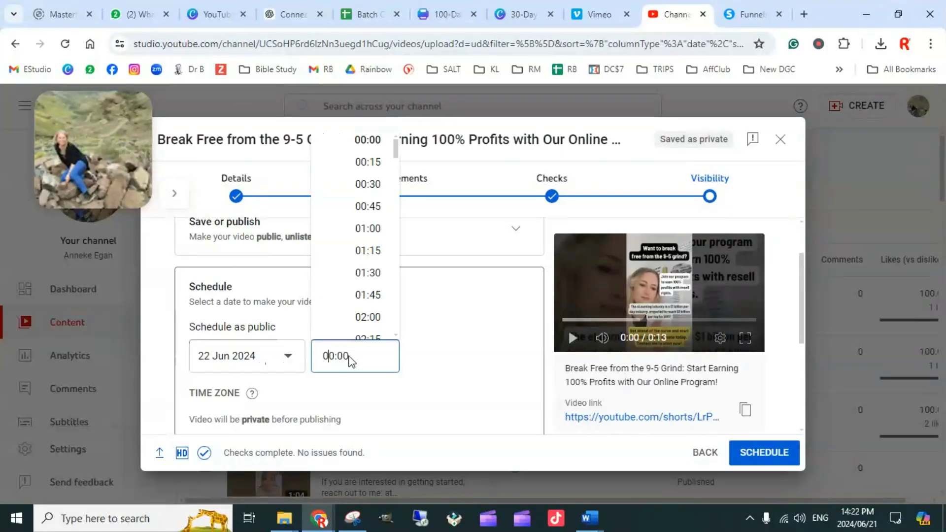
pyautogui.scroll(-5, 367, 271)
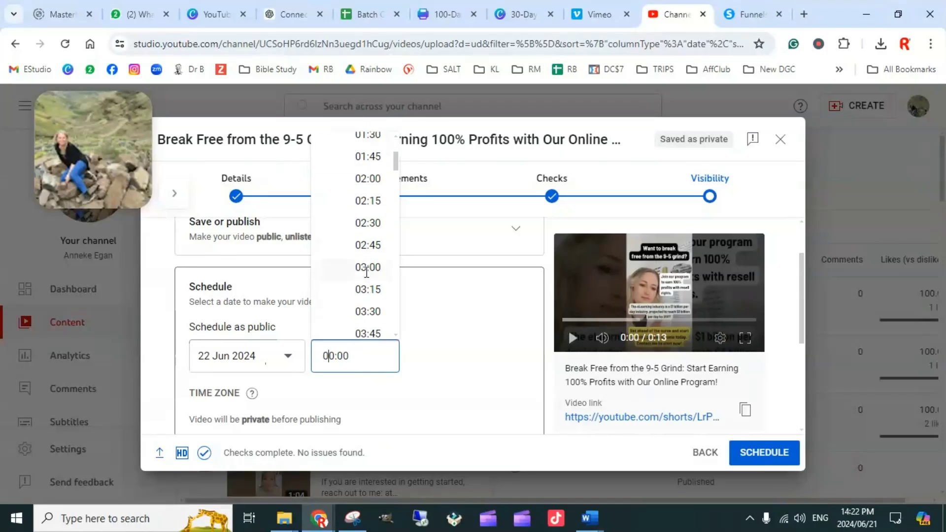
pyautogui.scroll(-4, 368, 275)
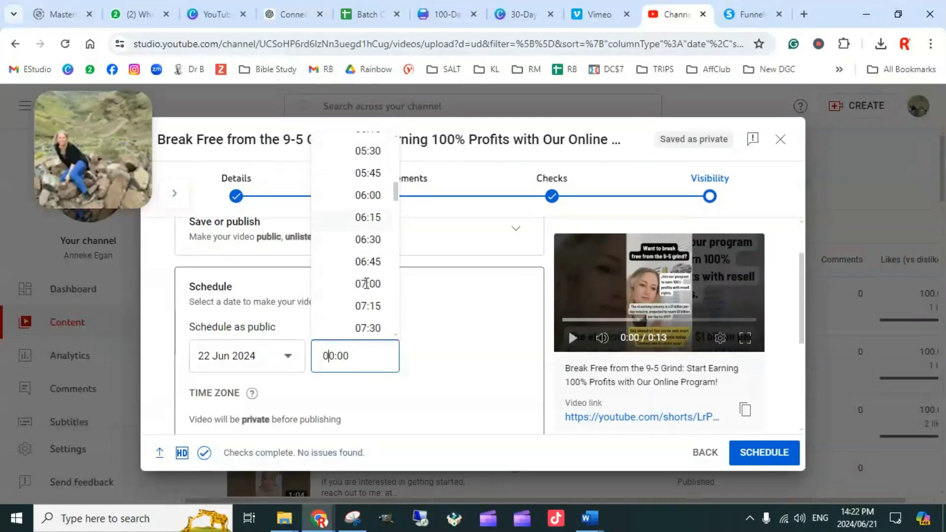
pyautogui.click(367, 275)
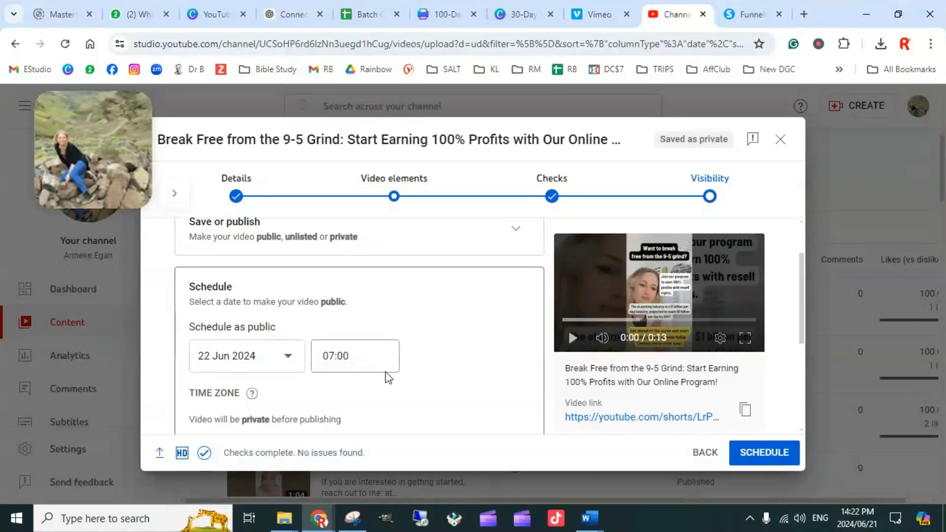
pyautogui.click(351, 357)
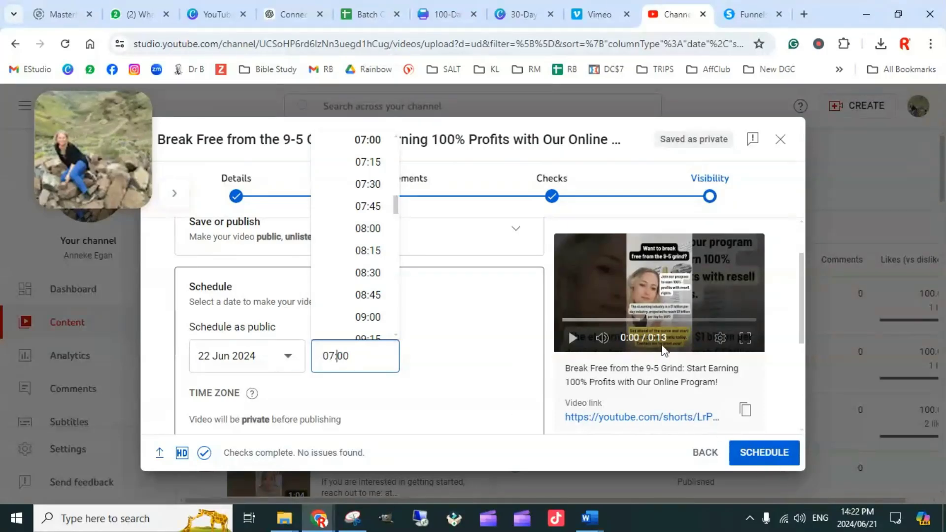
pyautogui.click(767, 459)
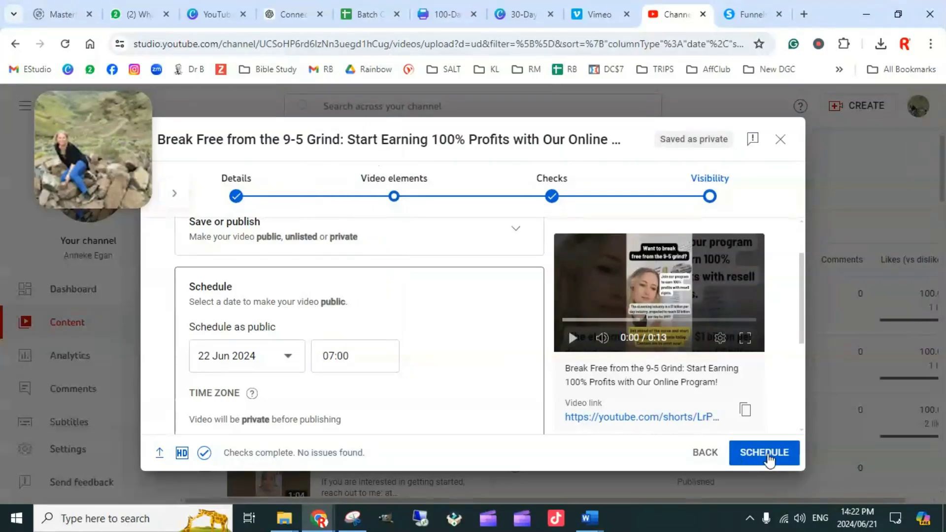
pyautogui.click(768, 455)
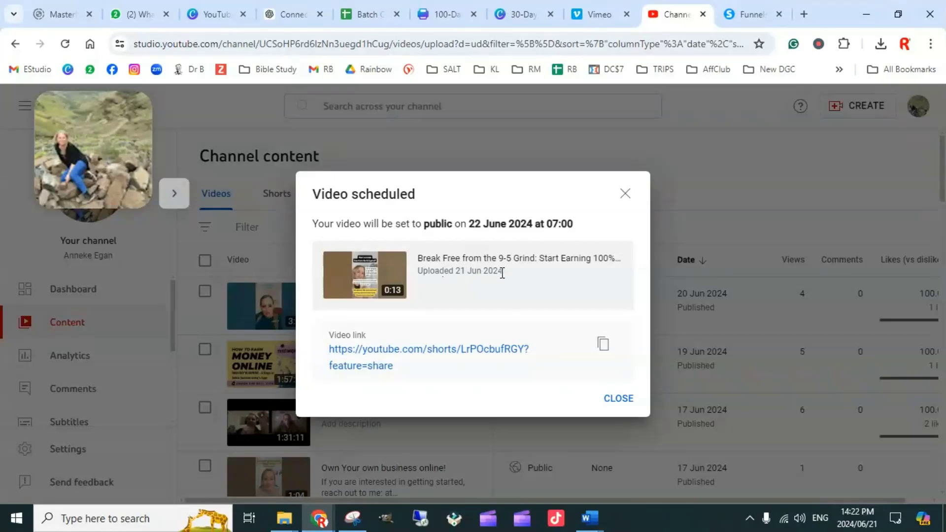
# Step: Close the scheduling confirmation and view the channel's list of Shorts
pyautogui.click(620, 400)
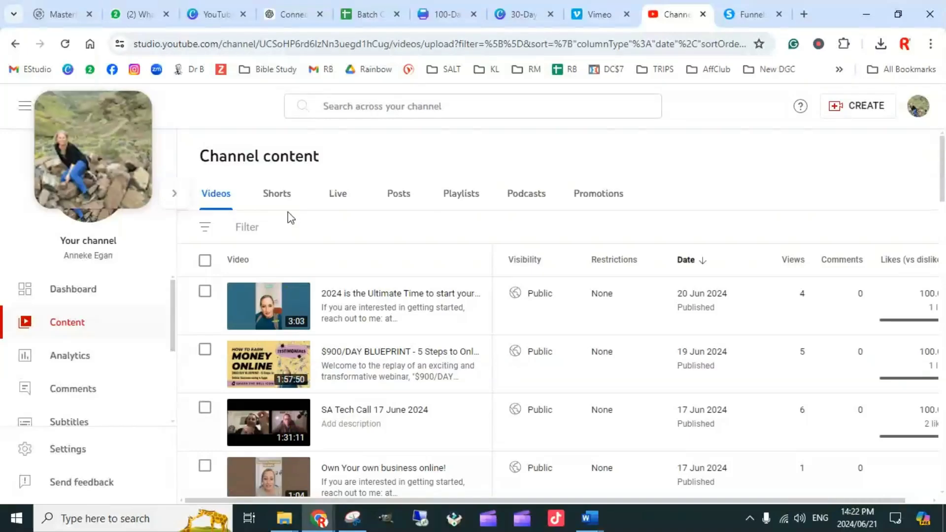
pyautogui.click(274, 197)
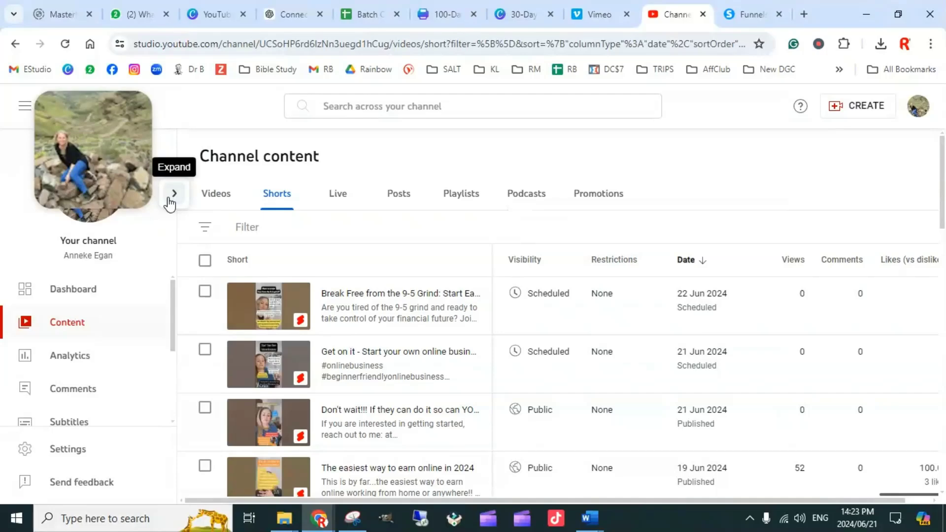
pyautogui.click(173, 194)
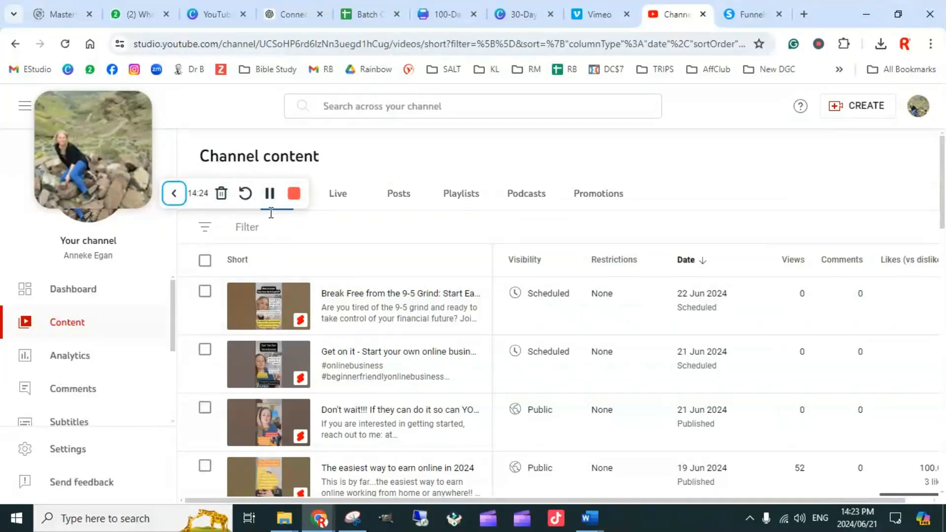
# Step: Switch to Canva and look over the 100-Day Planner V2 and 30-Day Consistency Content Challenge designs
pyautogui.click(602, 14)
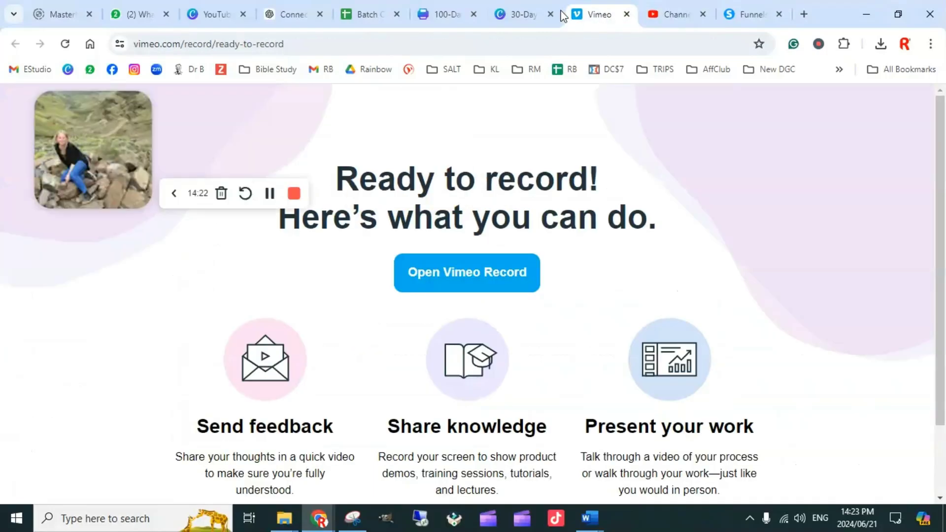
pyautogui.click(528, 14)
pyautogui.click(448, 14)
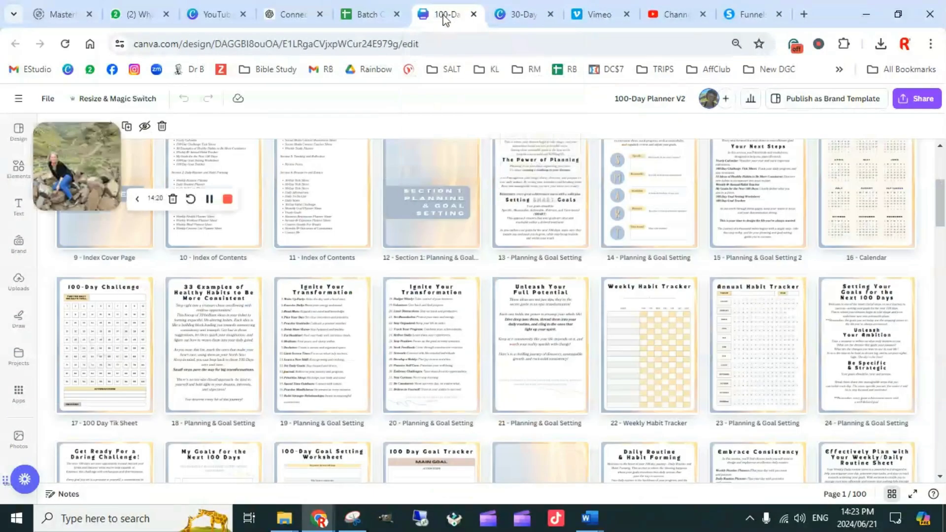
pyautogui.click(526, 15)
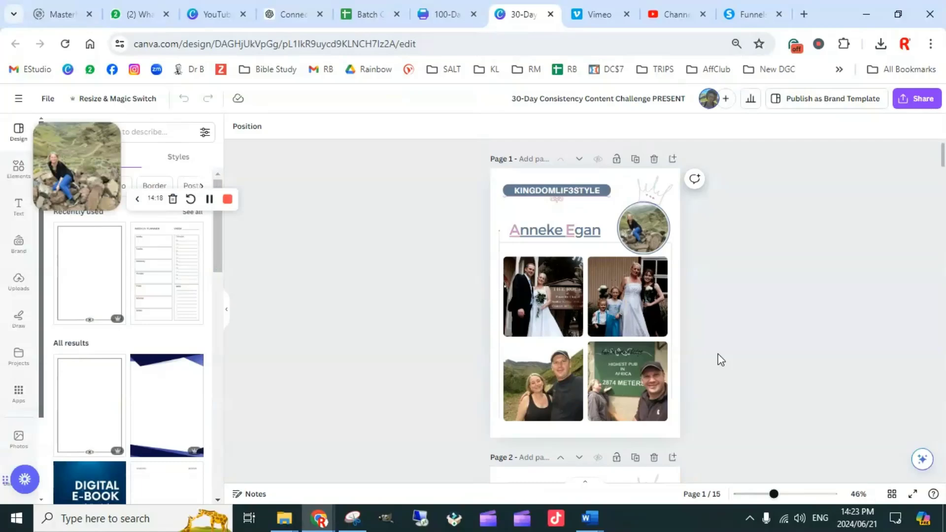
pyautogui.scroll(-4, 717, 359)
pyautogui.scroll(4, 720, 360)
# Step: Bring up the What's Next page of the YouTube Tutorial Script design and show it in full screen
pyautogui.click(449, 13)
pyautogui.click(231, 12)
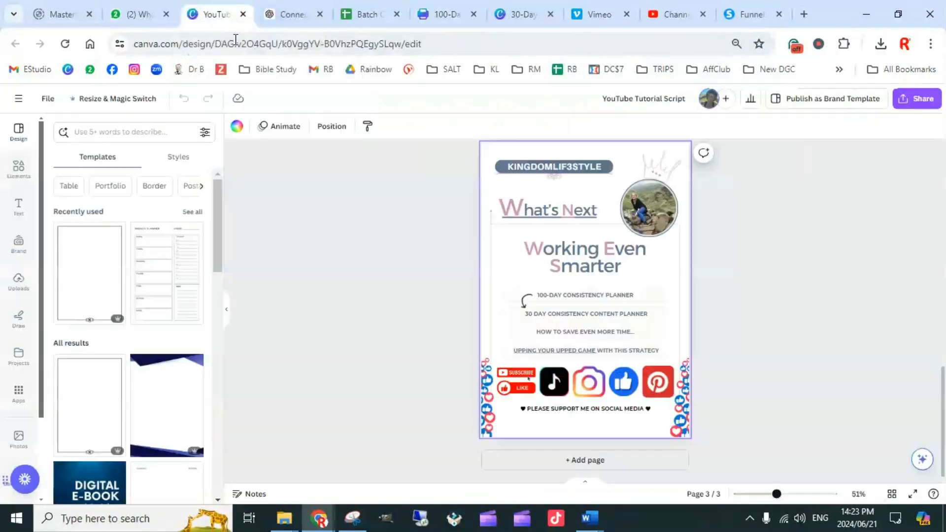
pyautogui.click(912, 495)
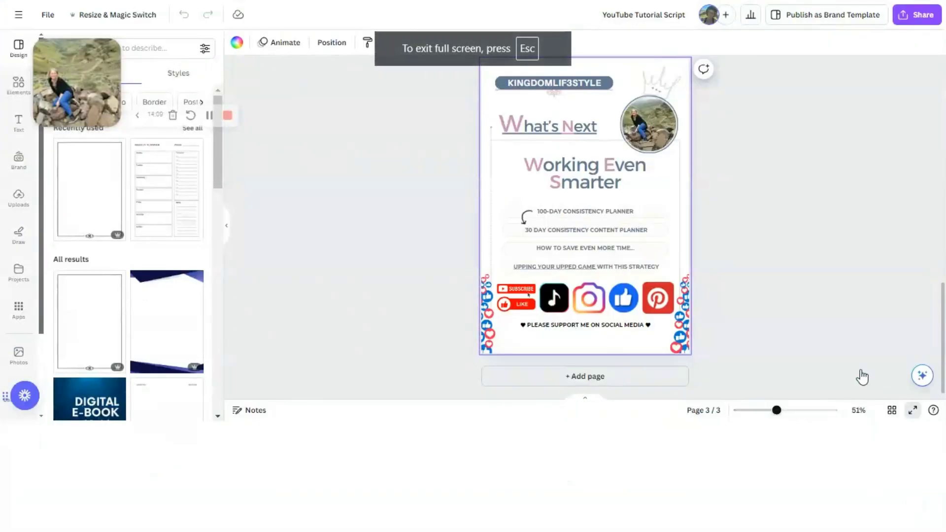